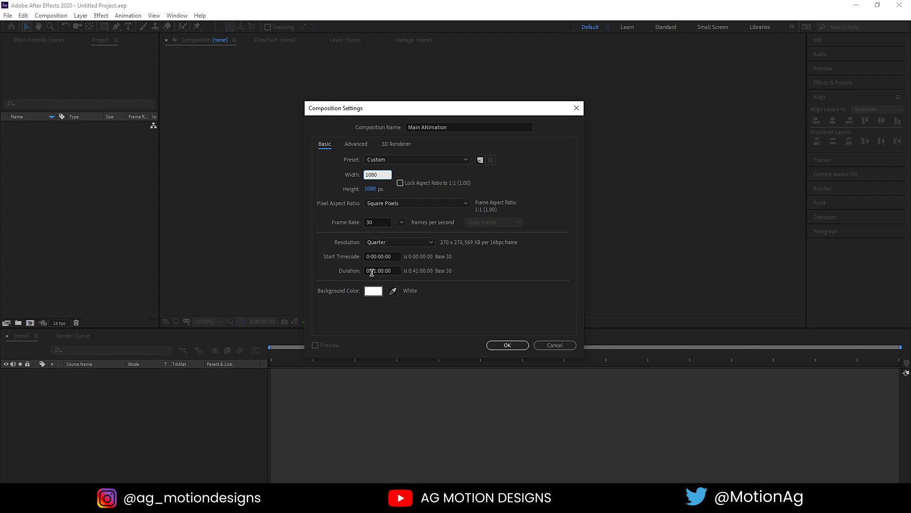
Create the Main ANimation comp with a one-minute duration and a pure white background.
{"action": "left_click", "coordinate": [373, 272]}
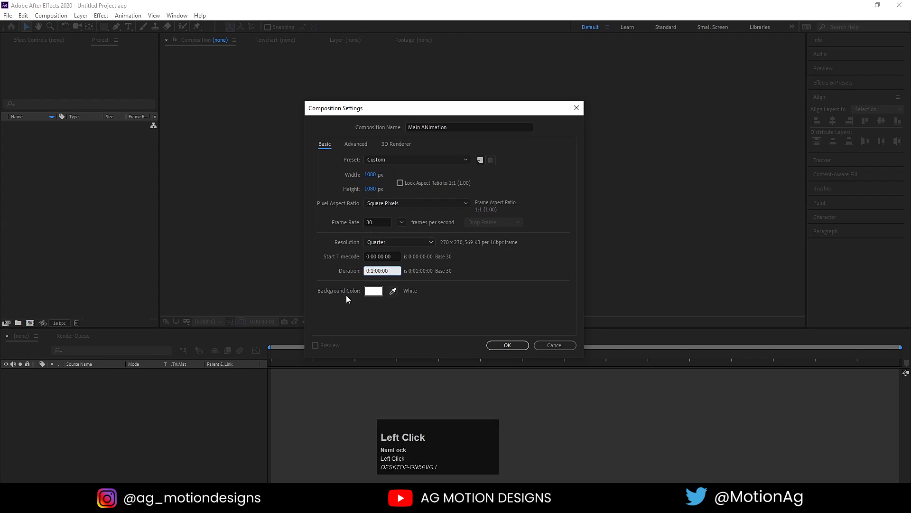
{"action": "left_click", "coordinate": [377, 292]}
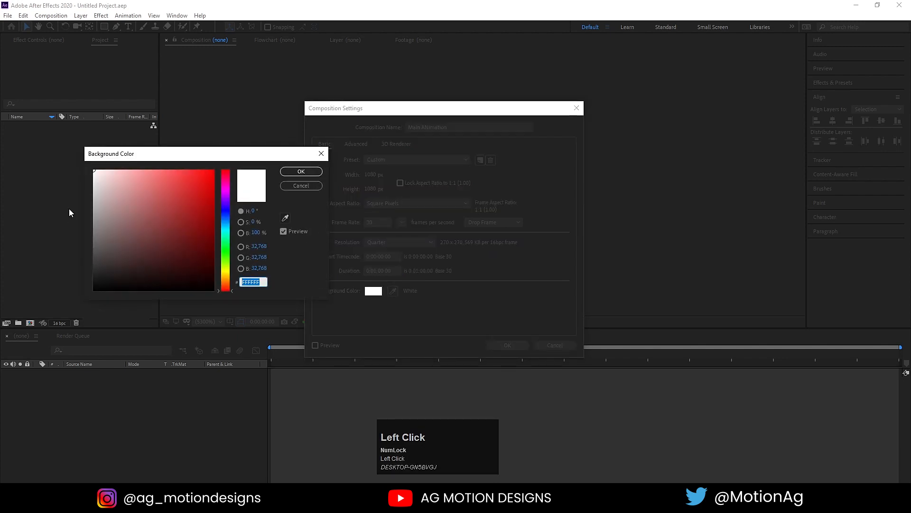
{"action": "left_click_drag", "start_coordinate": [113, 196], "coordinate": [67, 146]}
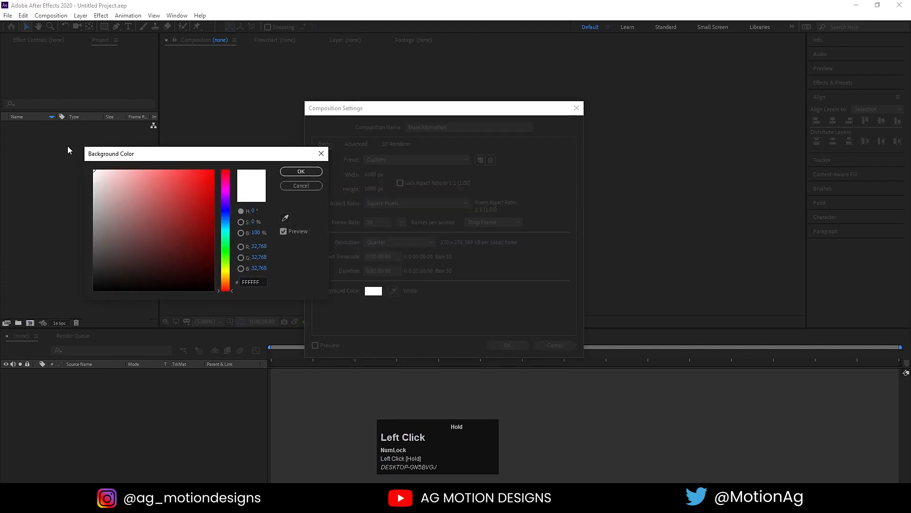
{"action": "left_click", "coordinate": [302, 170]}
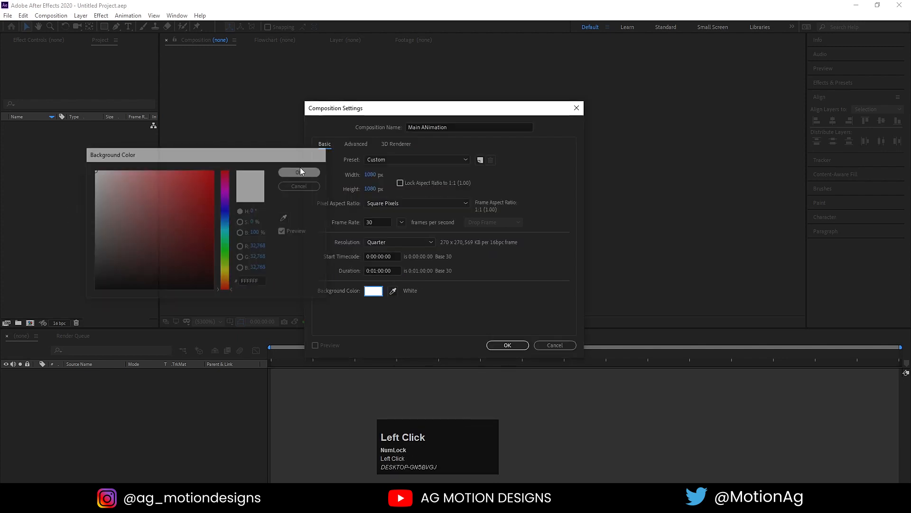
{"action": "left_click", "coordinate": [507, 344]}
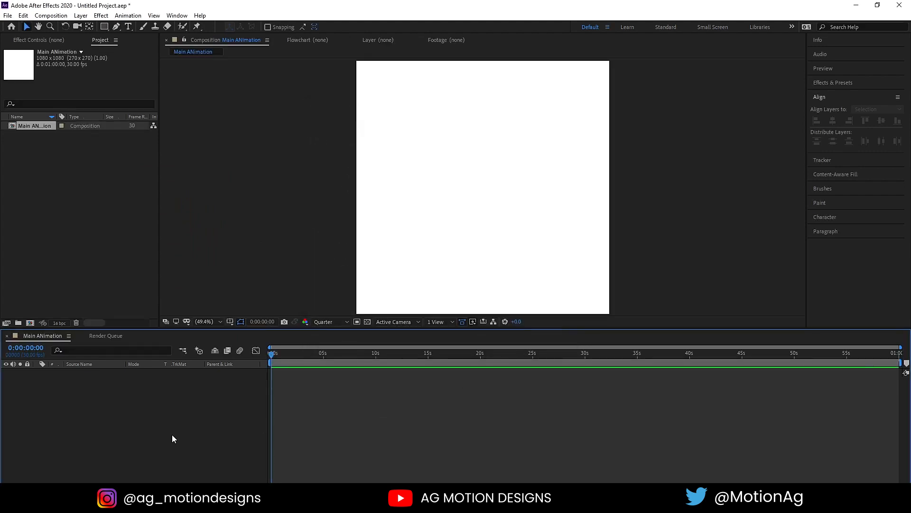
Create a second composition named fractal- at 1920×900.
{"action": "key", "text": "ctrl"}
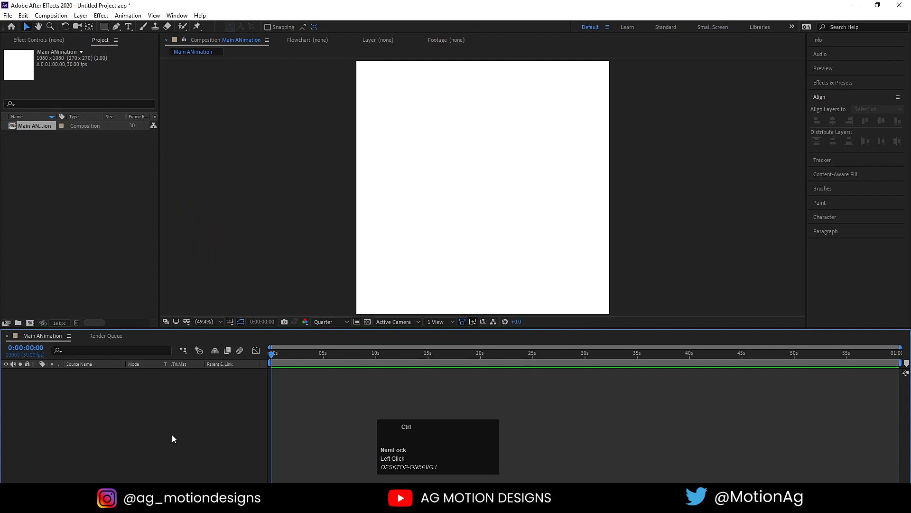
{"action": "key", "text": "ctrl+k"}
{"action": "type", "text": "f"}
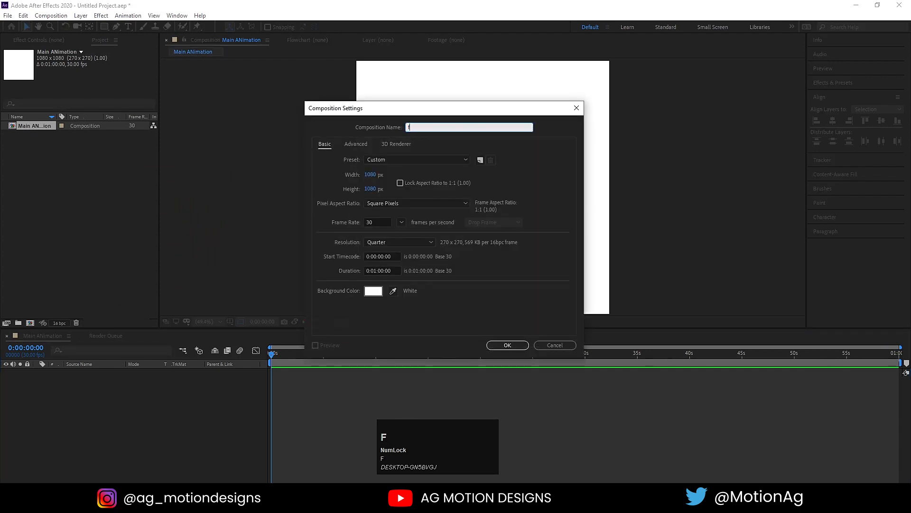
{"action": "type", "text": "ractal"}
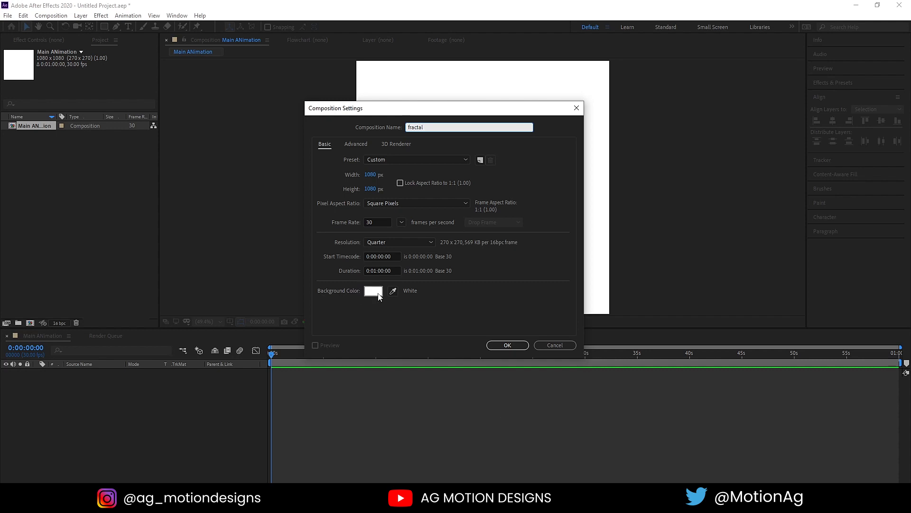
{"action": "type", "text": "-"}
{"action": "left_click", "coordinate": [371, 175]}
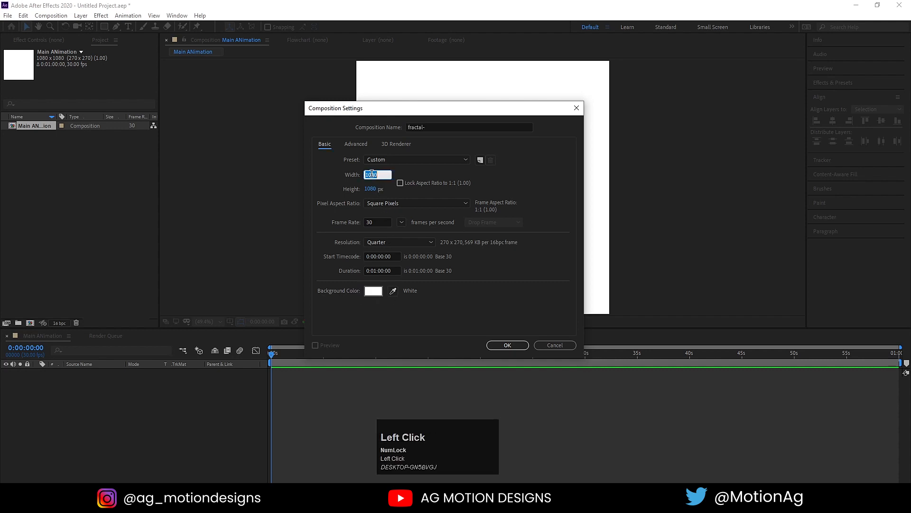
{"action": "type", "text": "1920"}
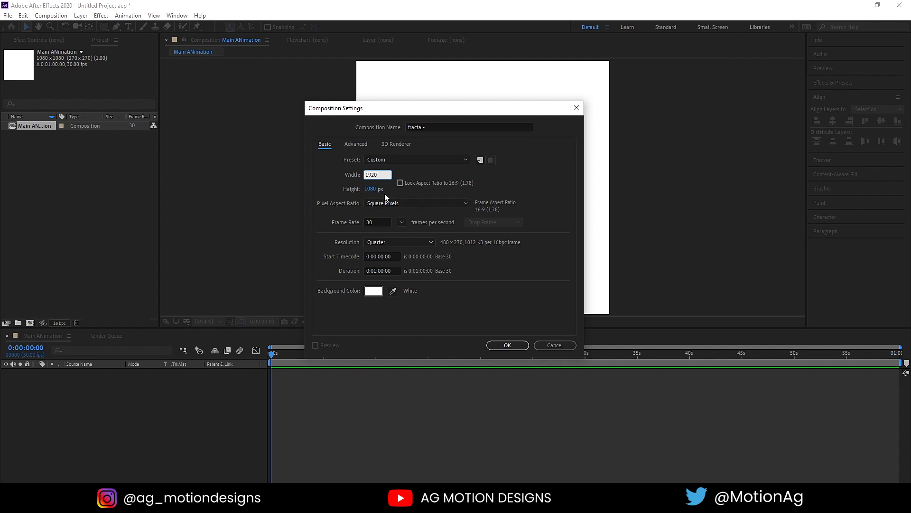
{"action": "left_click", "coordinate": [371, 189]}
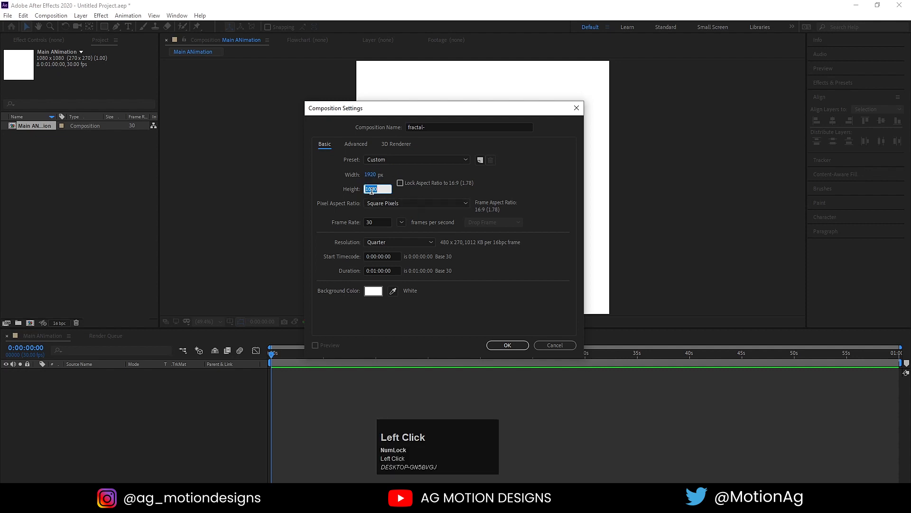
{"action": "type", "text": "1900"}
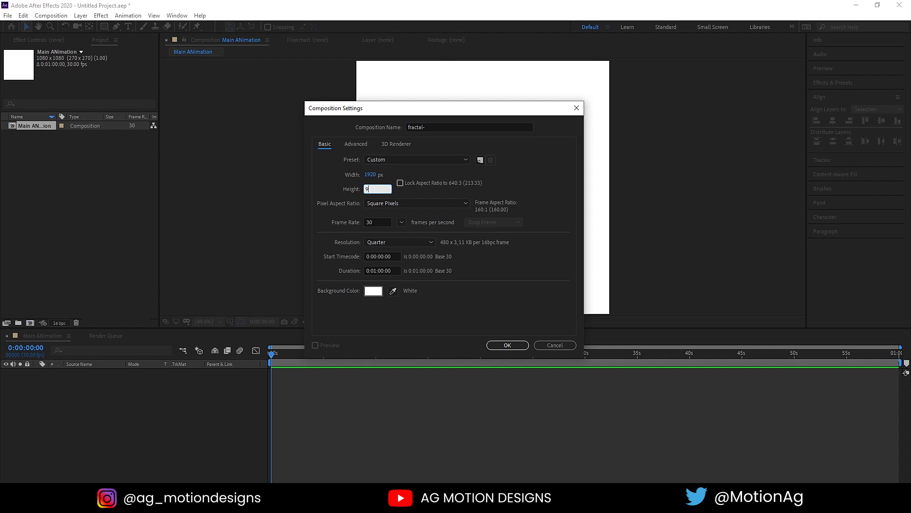
{"action": "left_click", "coordinate": [506, 344]}
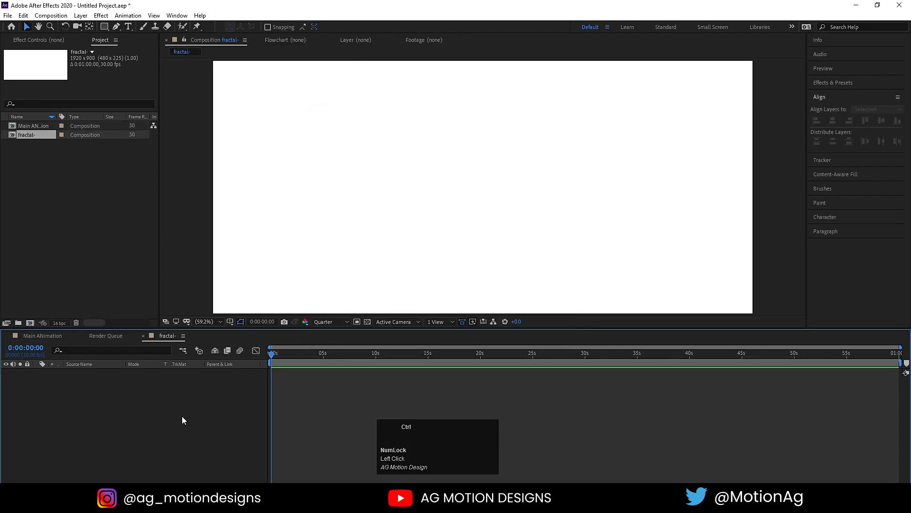
Add a solid named fractal and apply Fractal Noise to it.
{"action": "key", "text": "ctrl+y"}
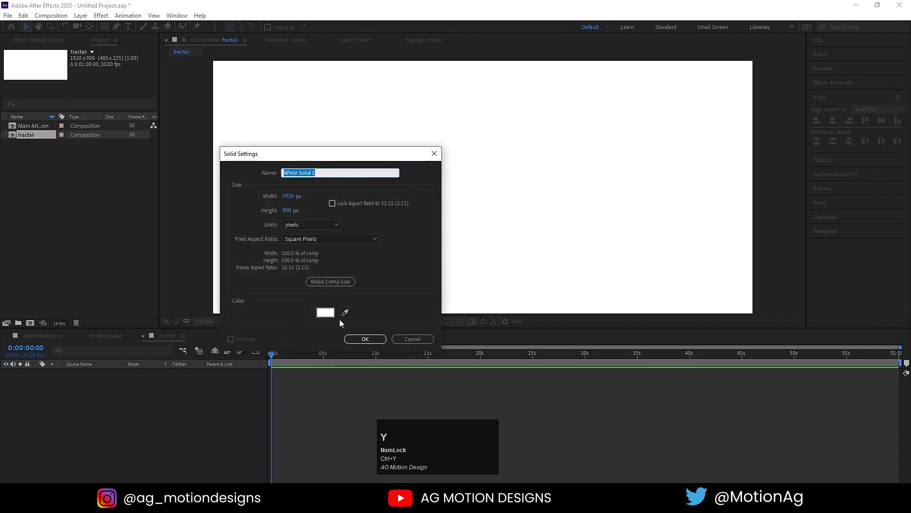
{"action": "type", "text": "frac"}
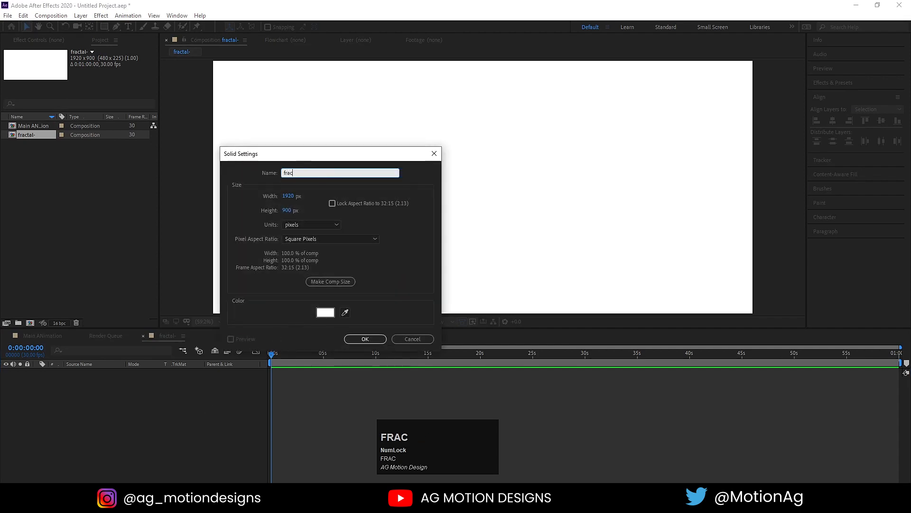
{"action": "type", "text": "tal"}
{"action": "key", "text": "Return"}
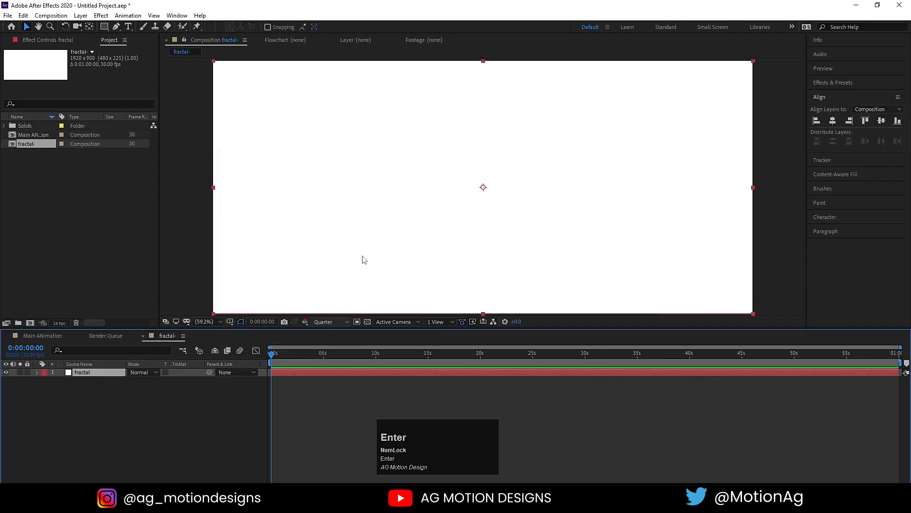
{"action": "left_click", "coordinate": [830, 82]}
{"action": "left_click", "coordinate": [831, 93]}
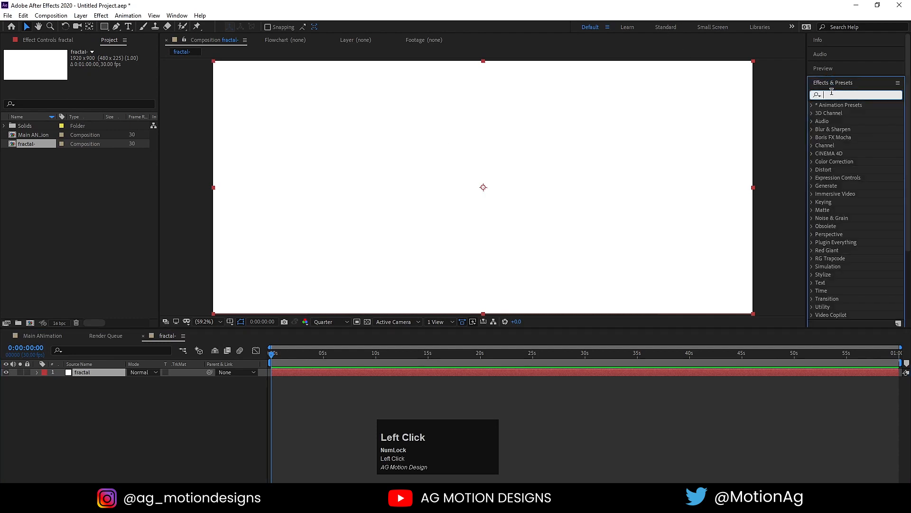
{"action": "type", "text": "fract"}
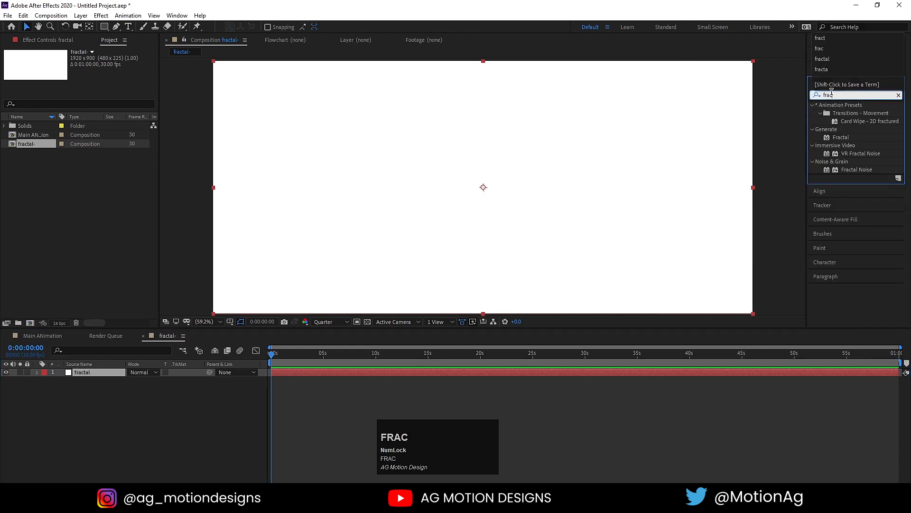
{"action": "double_click", "coordinate": [853, 168]}
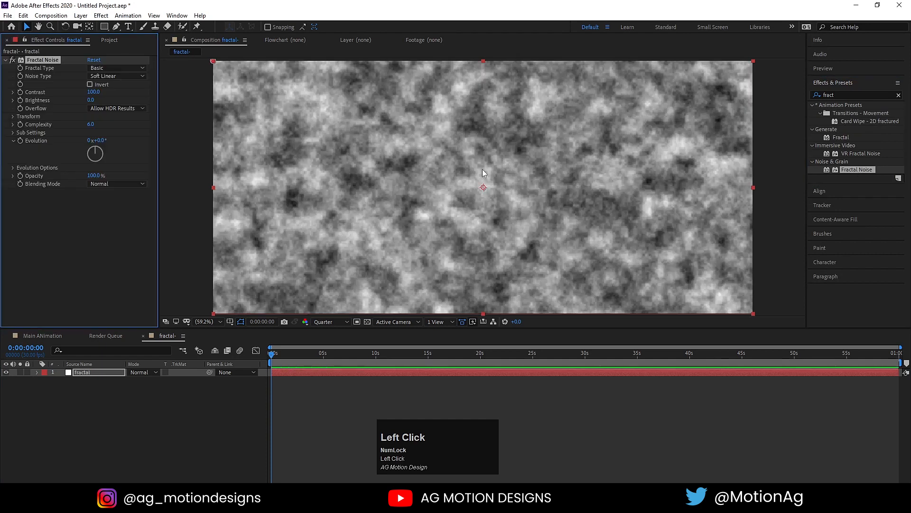
Set Fractal Noise to Turbulent Smooth, complexity 3, contrast 165, and preview at full resolution.
{"action": "left_click", "coordinate": [102, 76]}
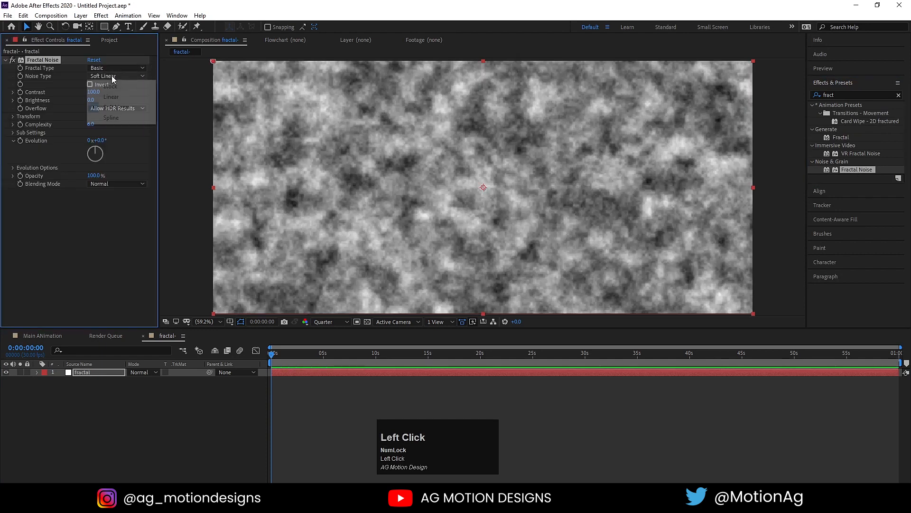
{"action": "left_click", "coordinate": [117, 106]}
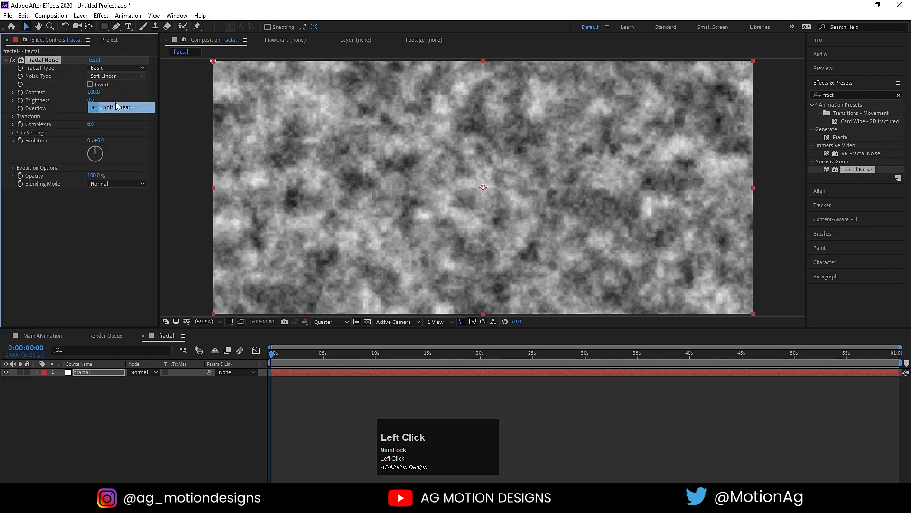
{"action": "left_click", "coordinate": [97, 69]}
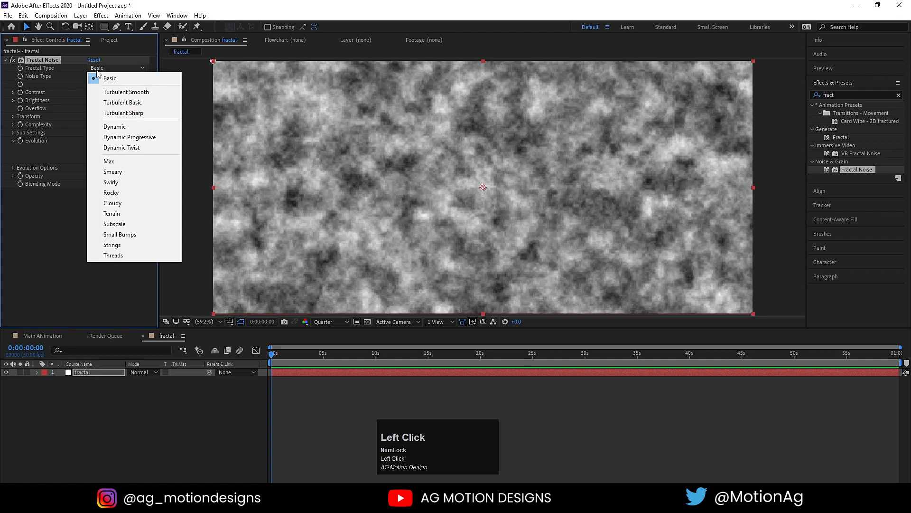
{"action": "left_click", "coordinate": [125, 93]}
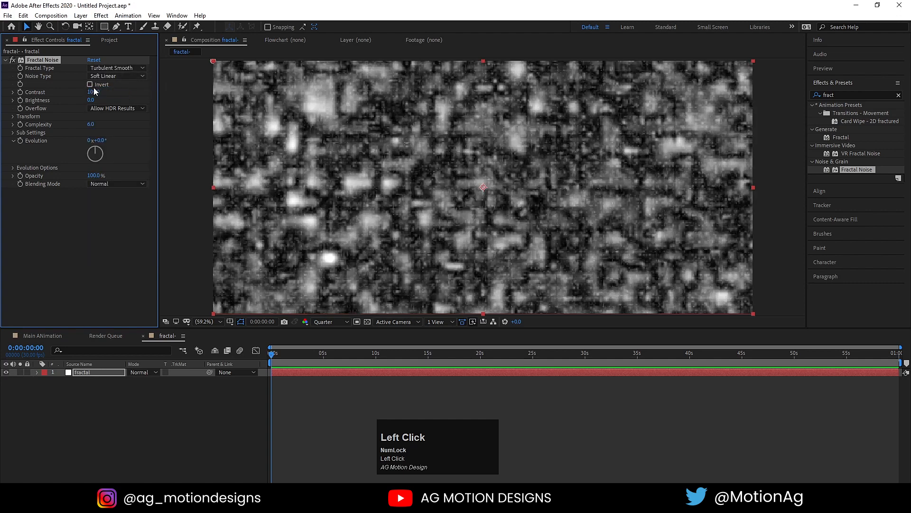
{"action": "left_click", "coordinate": [93, 124]}
{"action": "key", "text": "Return"}
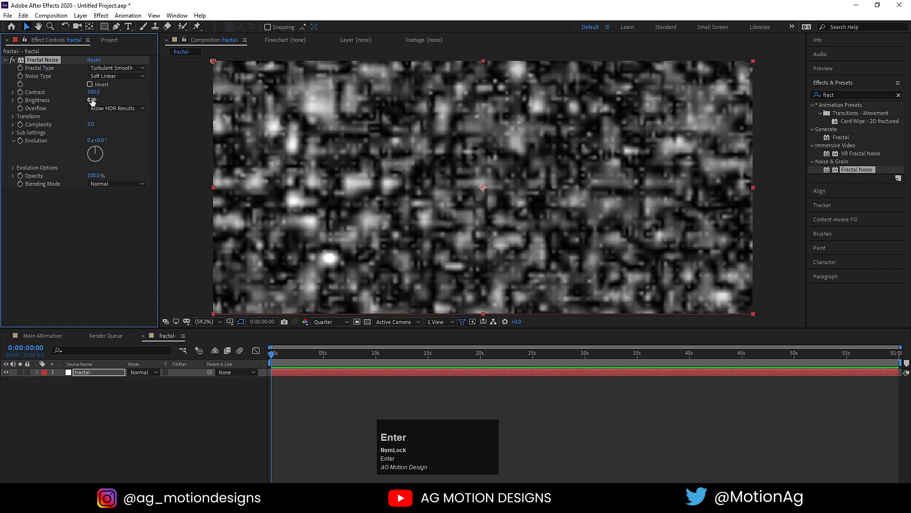
{"action": "left_click_drag", "start_coordinate": [94, 92], "coordinate": [118, 91]}
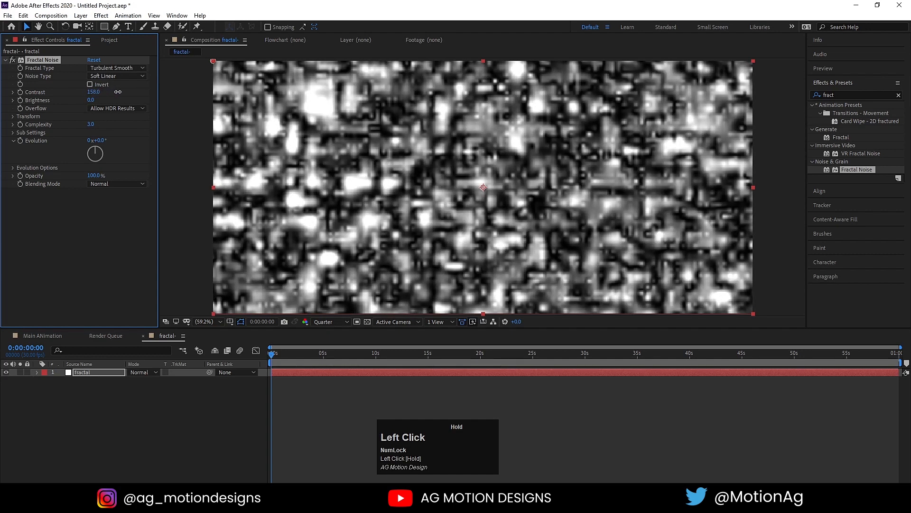
{"action": "left_click", "coordinate": [331, 322]}
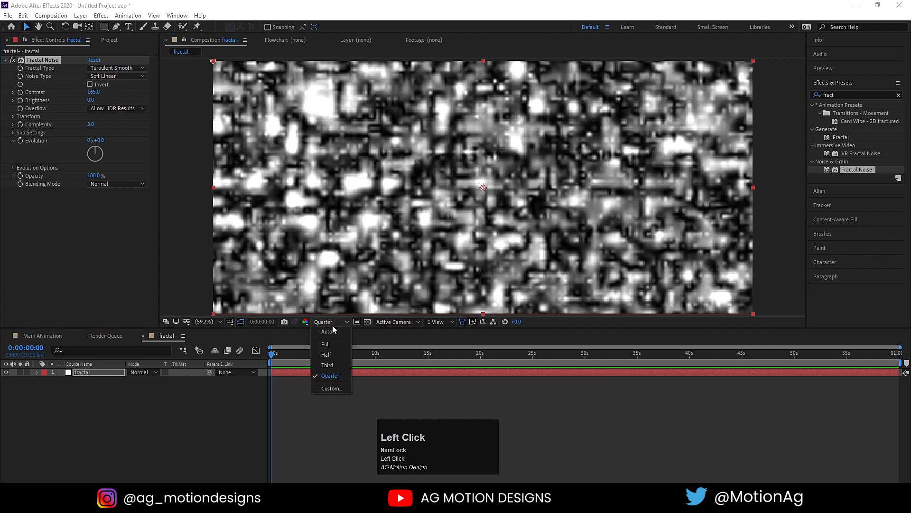
{"action": "left_click", "coordinate": [327, 345]}
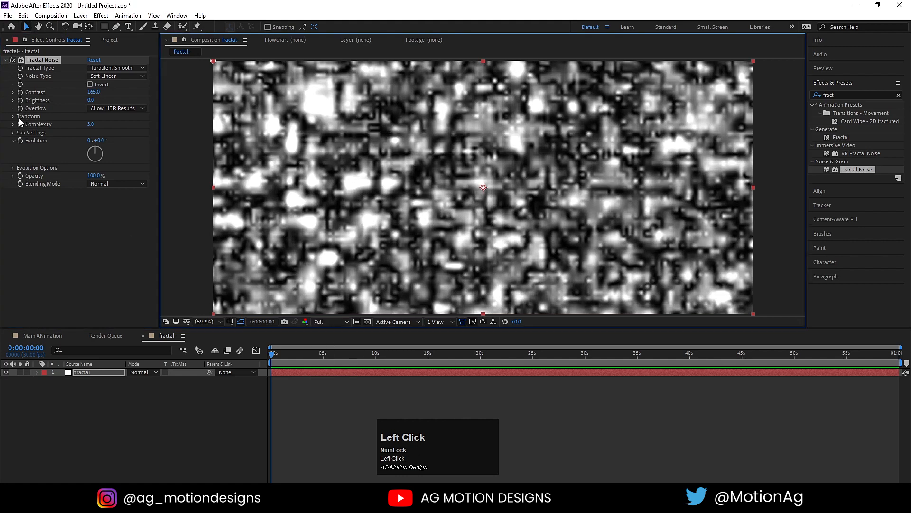
Turn off Uniform Scaling and scale the noise to 2947 wide by 61.8 high.
{"action": "left_click", "coordinate": [13, 117]}
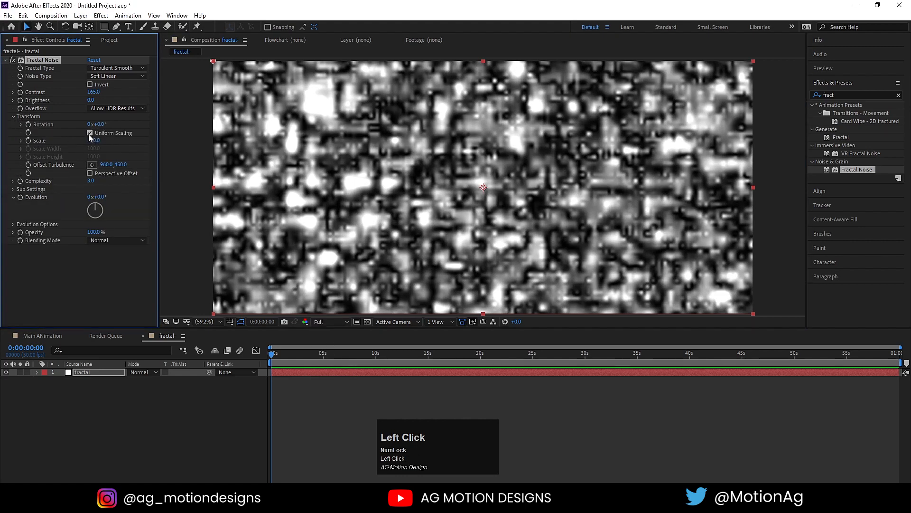
{"action": "left_click", "coordinate": [90, 133]}
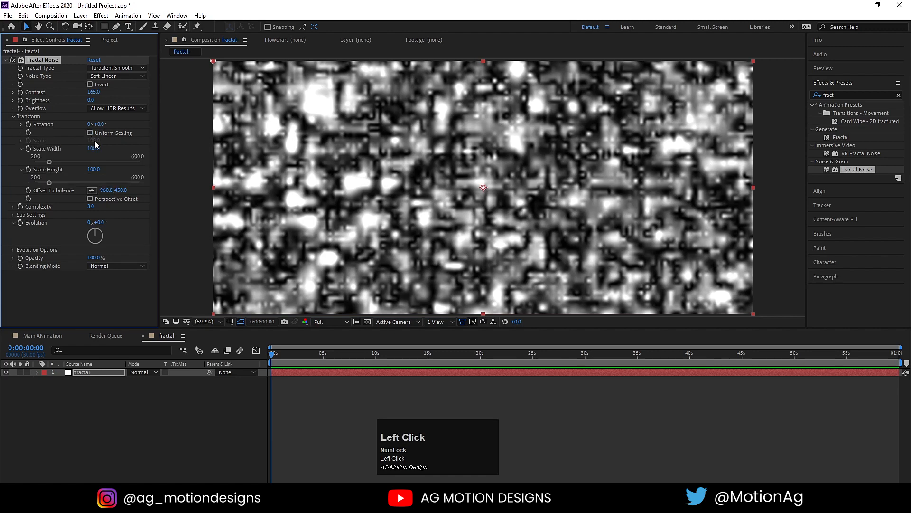
{"action": "mouse_move", "coordinate": [52, 181]}
{"action": "left_mouse_down"}
{"action": "mouse_move", "coordinate": [44, 173]}
{"action": "mouse_move", "coordinate": [173, 159]}
{"action": "left_mouse_up"}
{"action": "mouse_move", "coordinate": [93, 148]}
{"action": "left_mouse_down"}
{"action": "mouse_move", "coordinate": [175, 149]}
{"action": "mouse_move", "coordinate": [71, 148]}
{"action": "mouse_move", "coordinate": [335, 146]}
{"action": "mouse_move", "coordinate": [156, 150]}
{"action": "left_mouse_up"}
{"action": "left_click_drag", "start_coordinate": [97, 152], "coordinate": [301, 307]}
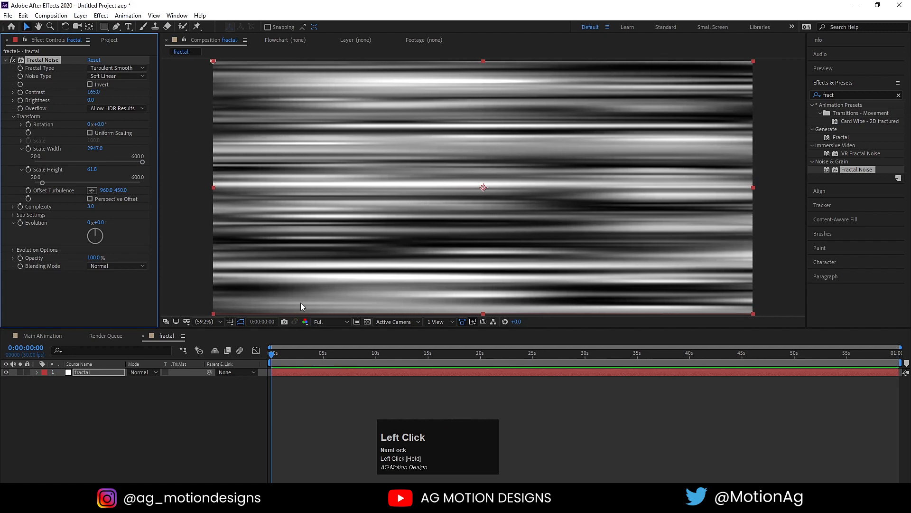
Give the fractal layer's Evolution the expression time*30 and preview the animated streaks.
{"action": "left_click", "coordinate": [100, 371]}
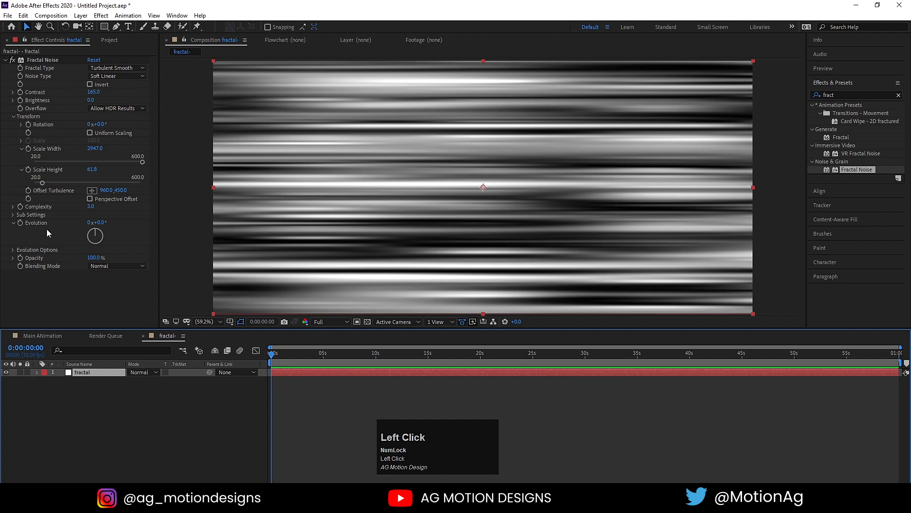
{"action": "left_click", "coordinate": [20, 223], "text": "alt"}
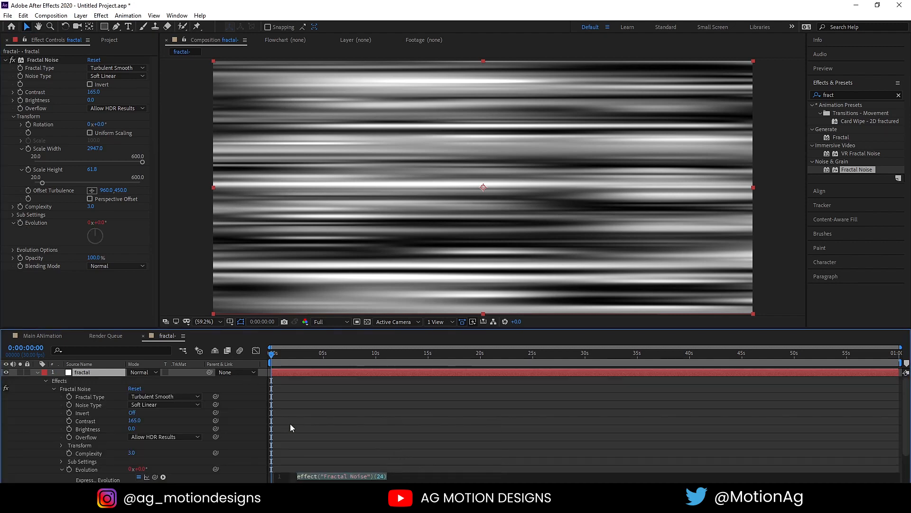
{"action": "type", "text": "t"}
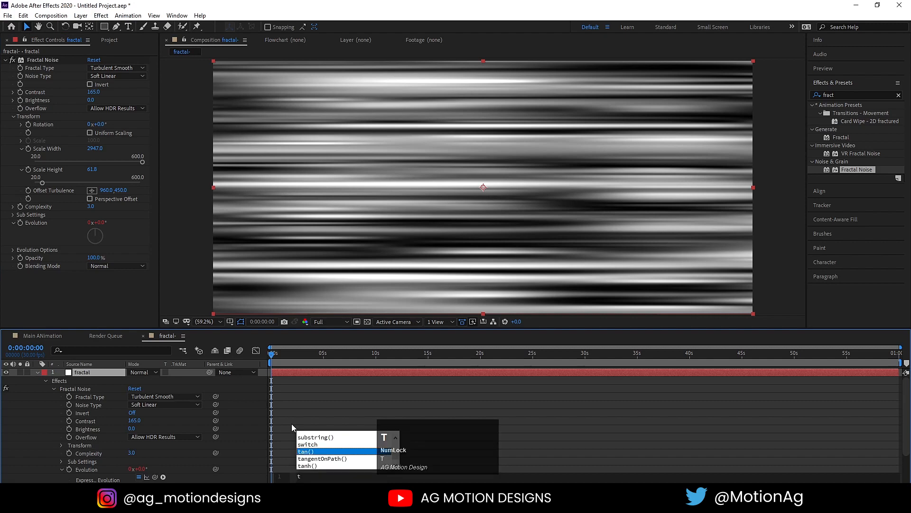
{"action": "type", "text": "ime"}
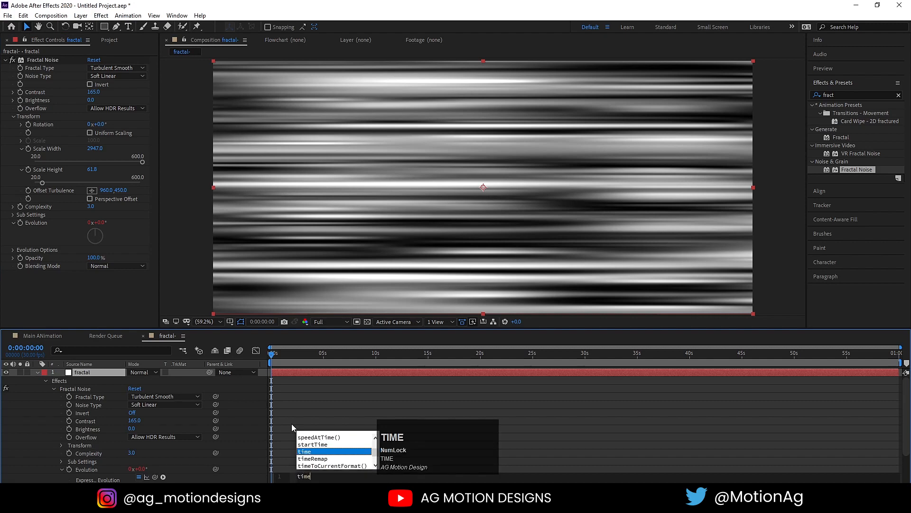
{"action": "key", "text": "shift"}
{"action": "type", "text": "*30"}
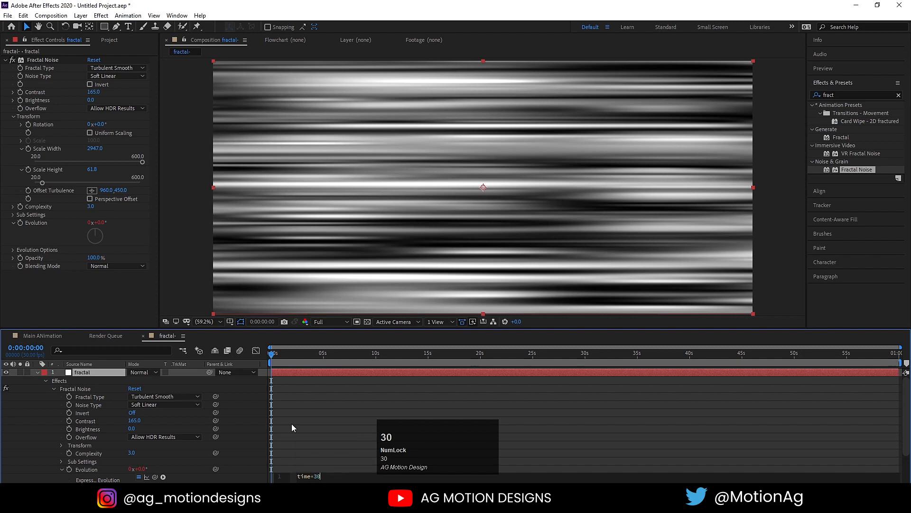
{"action": "left_click", "coordinate": [291, 424]}
{"action": "key", "text": "space"}
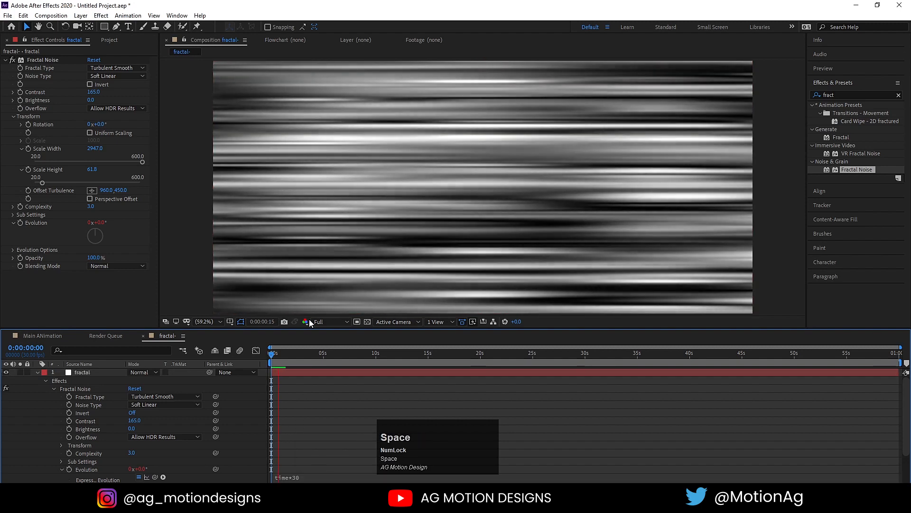
{"action": "key", "text": "space"}
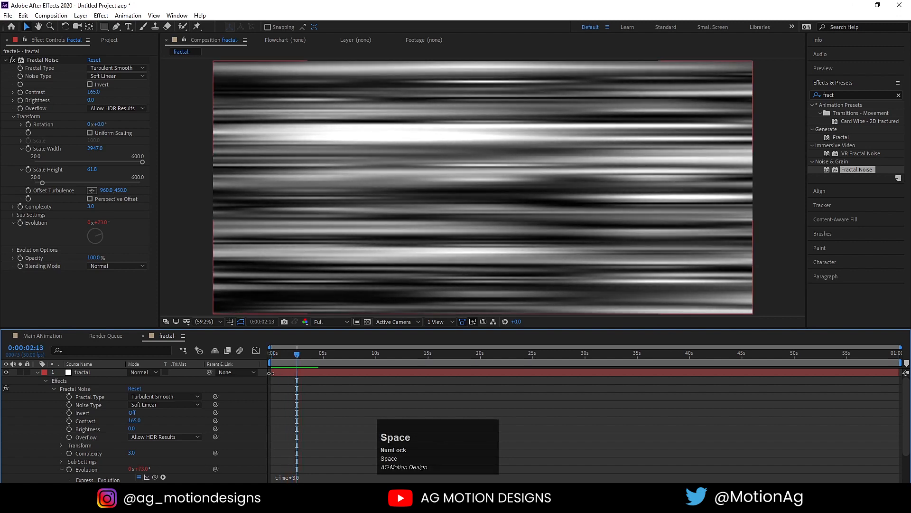
{"action": "left_click", "coordinate": [272, 354]}
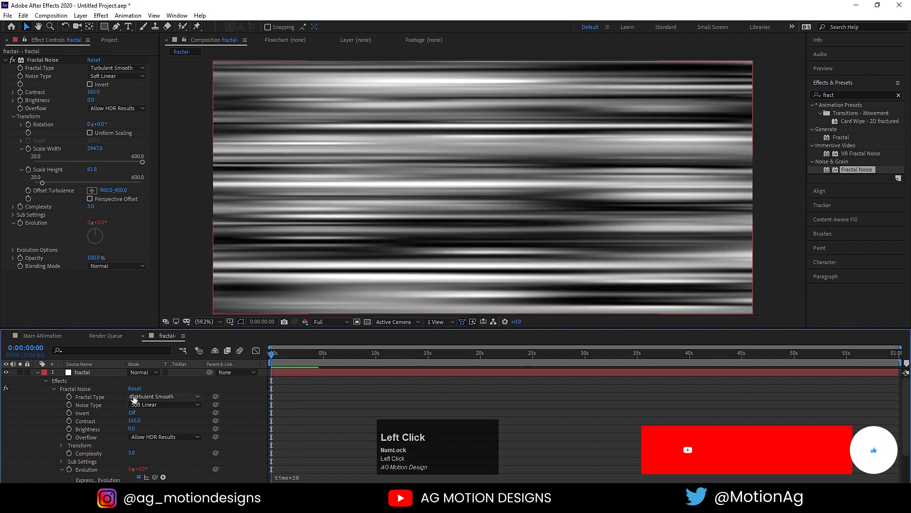
{"action": "left_click", "coordinate": [76, 373]}
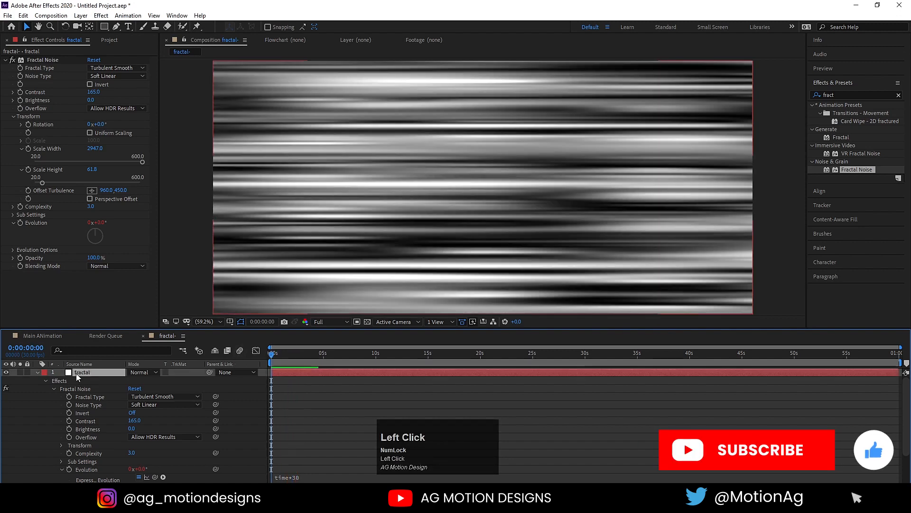
Keyframe Offset Turbulence from 960 at 0 s to 9600 at about 15 s, then preview.
{"action": "left_click", "coordinate": [29, 191]}
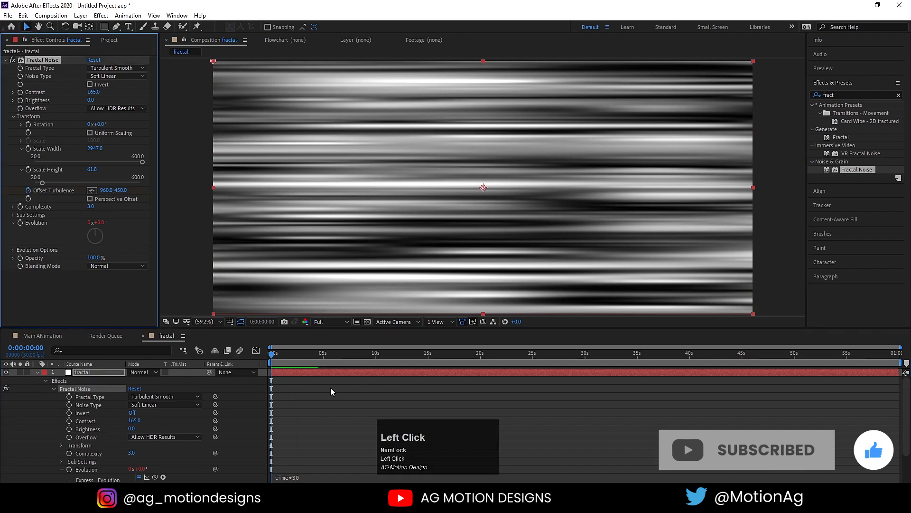
{"action": "key", "text": "u"}
{"action": "left_click", "coordinate": [427, 353]}
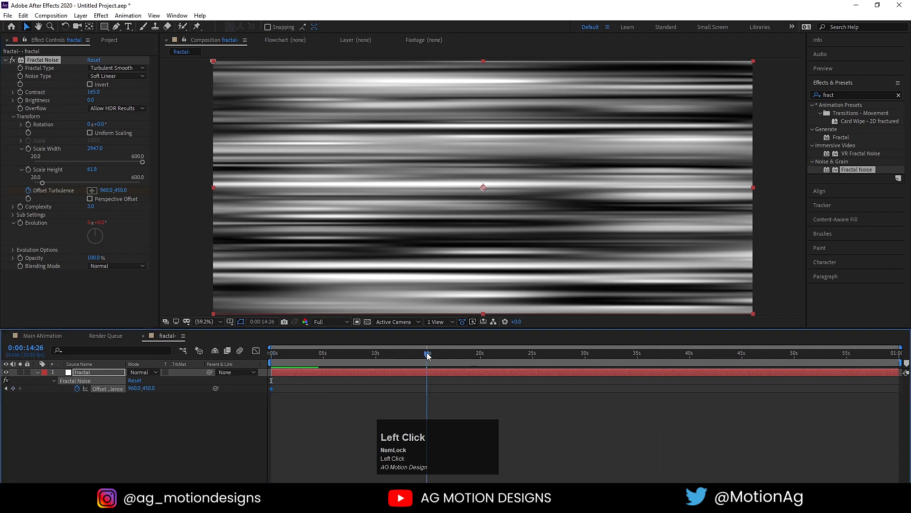
{"action": "left_click", "coordinate": [135, 388]}
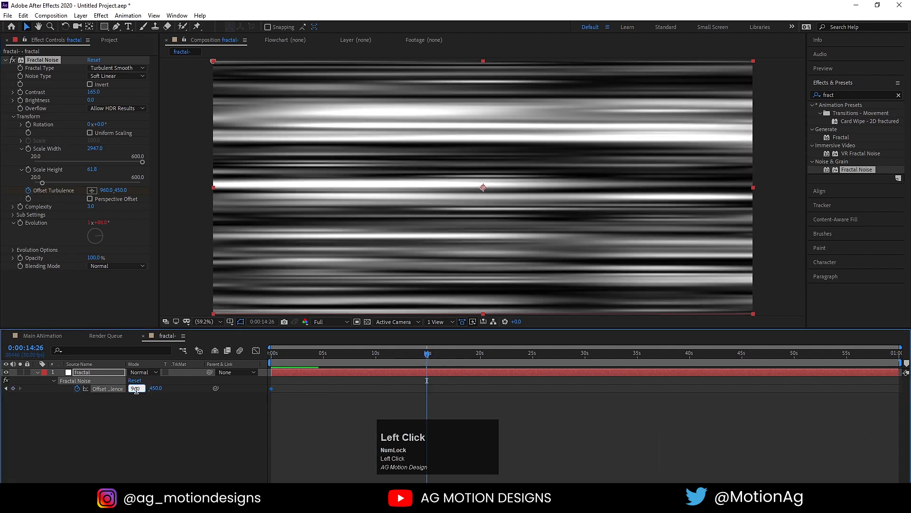
{"action": "type", "text": "0"}
{"action": "left_click", "coordinate": [177, 423]}
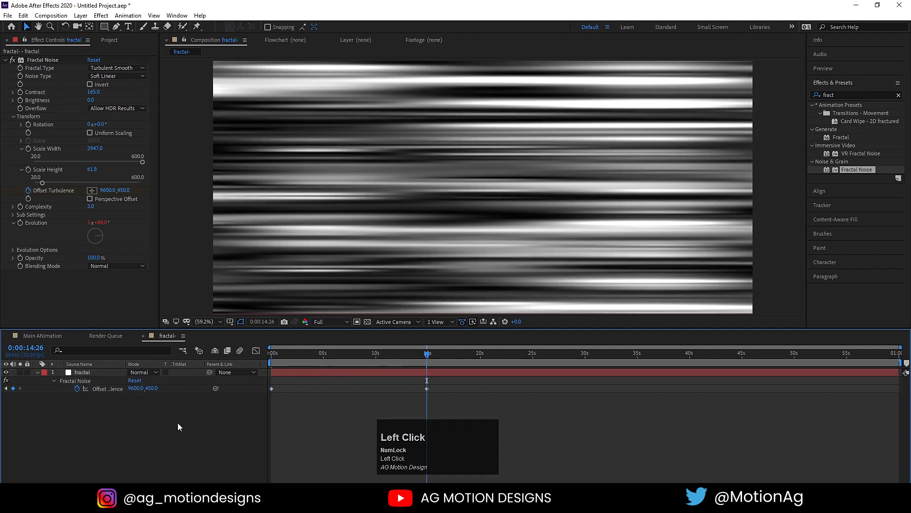
{"action": "left_click", "coordinate": [274, 365]}
{"action": "key", "text": "space"}
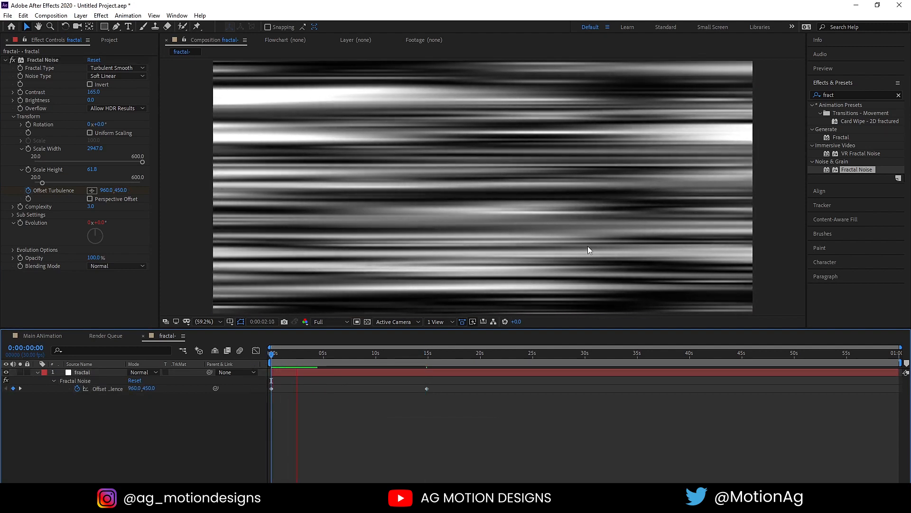
{"action": "key", "text": "space"}
{"action": "left_click", "coordinate": [285, 364]}
{"action": "left_click_drag", "start_coordinate": [285, 365], "coordinate": [4, 340]}
In Main ANimation, draw a closed four-corner panel with a rising diagonal top edge.
{"action": "left_click", "coordinate": [38, 333]}
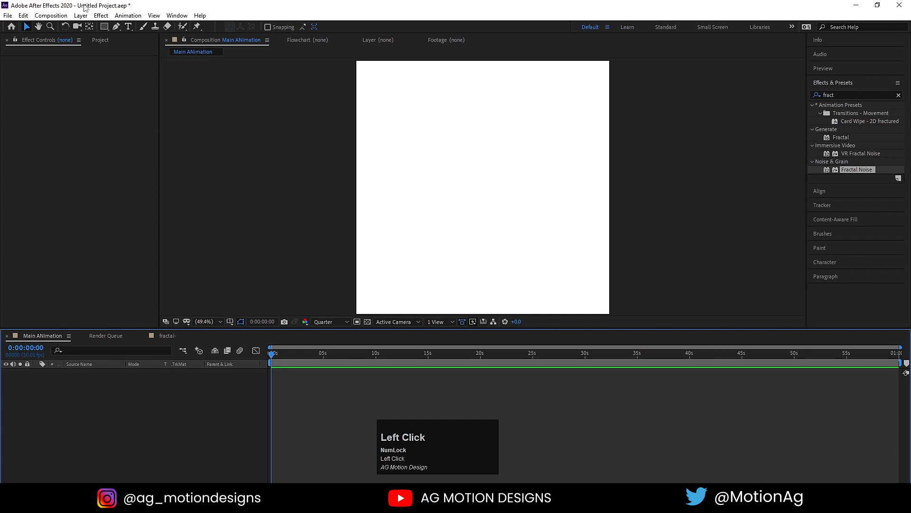
{"action": "left_click", "coordinate": [117, 28]}
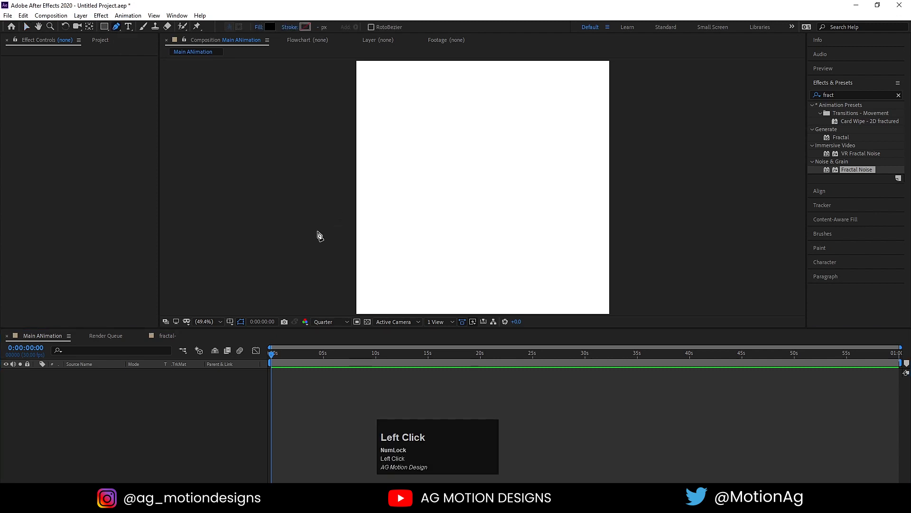
{"action": "left_click", "coordinate": [329, 294]}
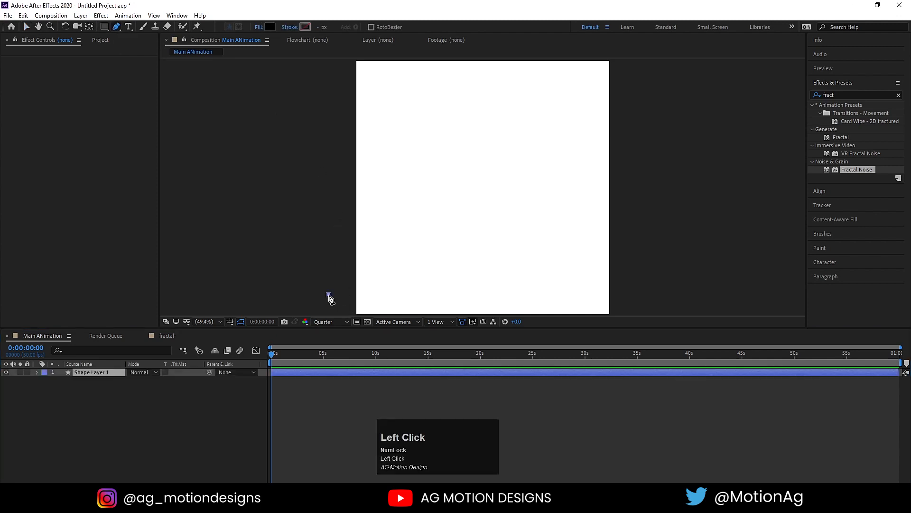
{"action": "left_click", "coordinate": [640, 178]}
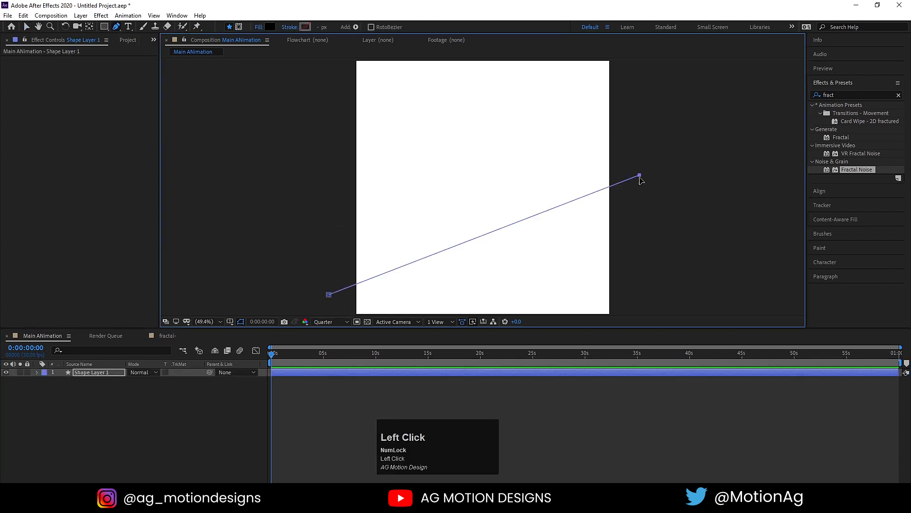
{"action": "scroll", "coordinate": [642, 235], "scroll_direction": "down", "scroll_amount": 2}
{"action": "left_click", "coordinate": [602, 267]}
{"action": "left_click", "coordinate": [384, 268]}
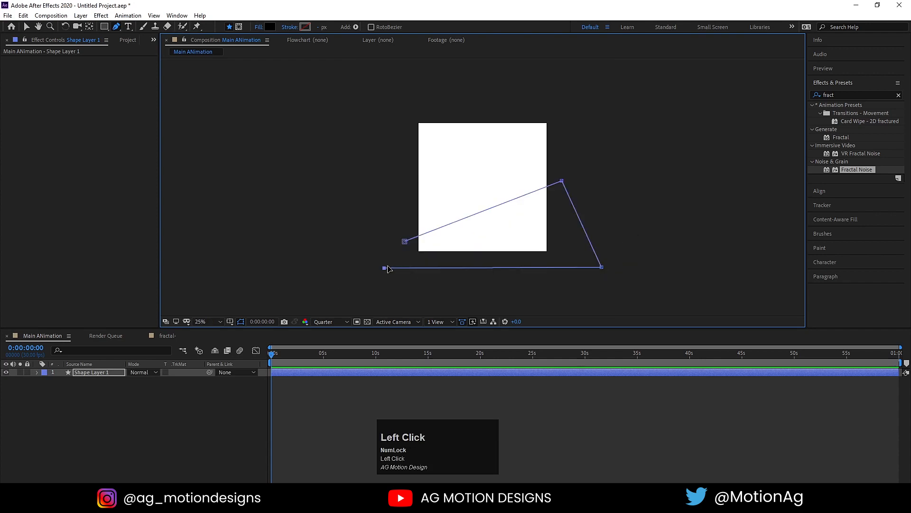
{"action": "left_click", "coordinate": [404, 242]}
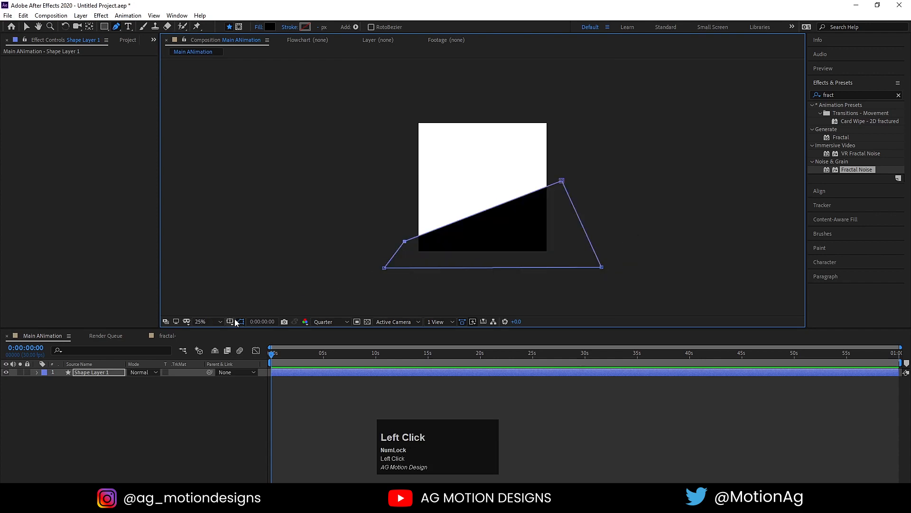
{"action": "left_click", "coordinate": [206, 317]}
{"action": "left_click", "coordinate": [210, 152]}
Centre Shape Layer 1's anchor point on the panel and nudge it slightly down-right.
{"action": "left_click", "coordinate": [105, 372]}
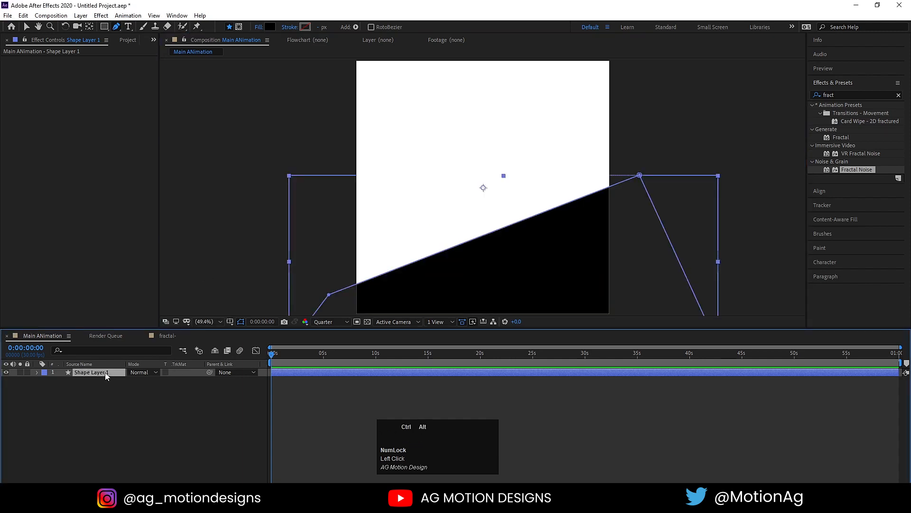
{"action": "key", "text": "ctrl+alt+Home"}
{"action": "key", "text": "v"}
{"action": "mouse_move", "coordinate": [480, 286]}
{"action": "left_mouse_down"}
{"action": "mouse_move", "coordinate": [482, 293]}
{"action": "mouse_move", "coordinate": [489, 284]}
{"action": "left_mouse_up"}
{"action": "left_click", "coordinate": [99, 416]}
{"action": "left_click", "coordinate": [78, 371]}
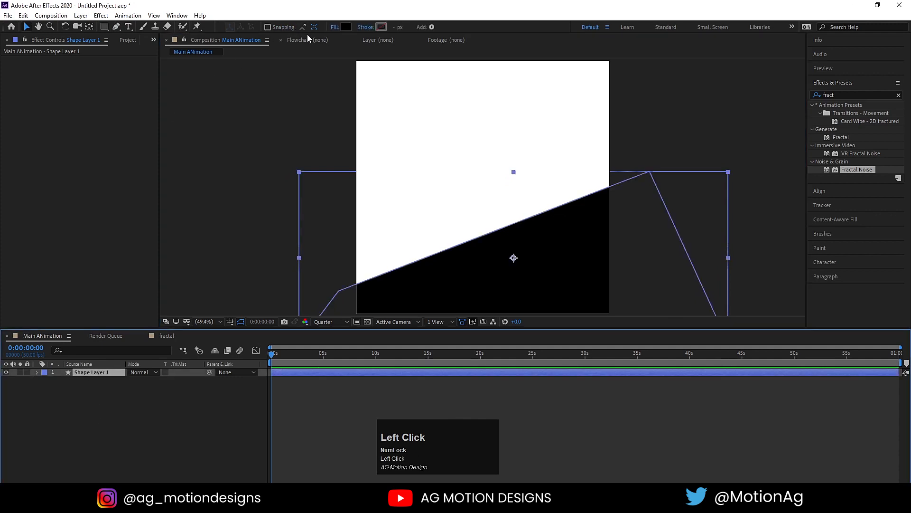
Fill the panel with dark navy 00164E.
{"action": "left_click", "coordinate": [346, 26]}
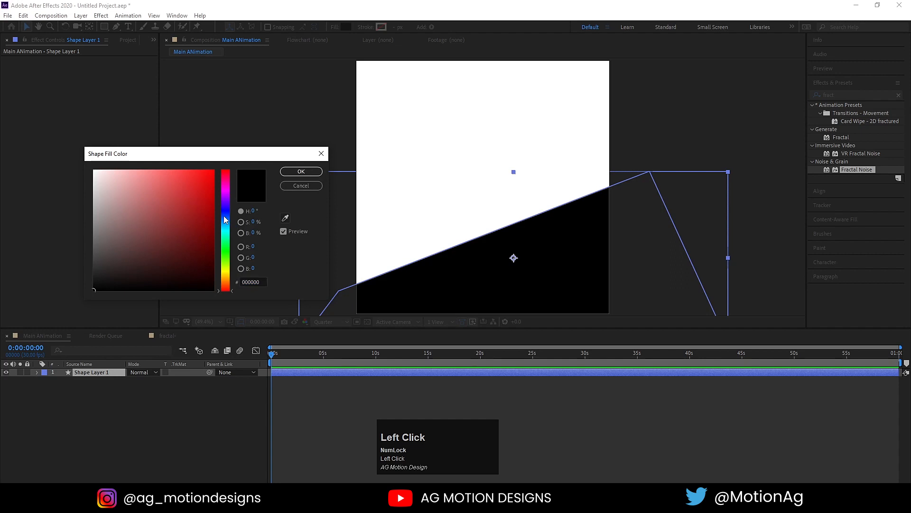
{"action": "left_click", "coordinate": [226, 220]}
{"action": "left_click_drag", "start_coordinate": [209, 170], "coordinate": [214, 253]}
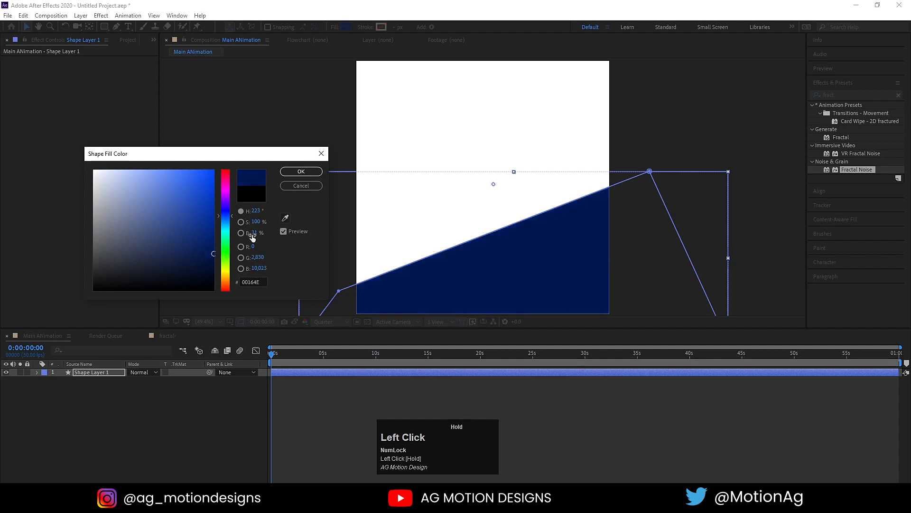
{"action": "left_click", "coordinate": [301, 171]}
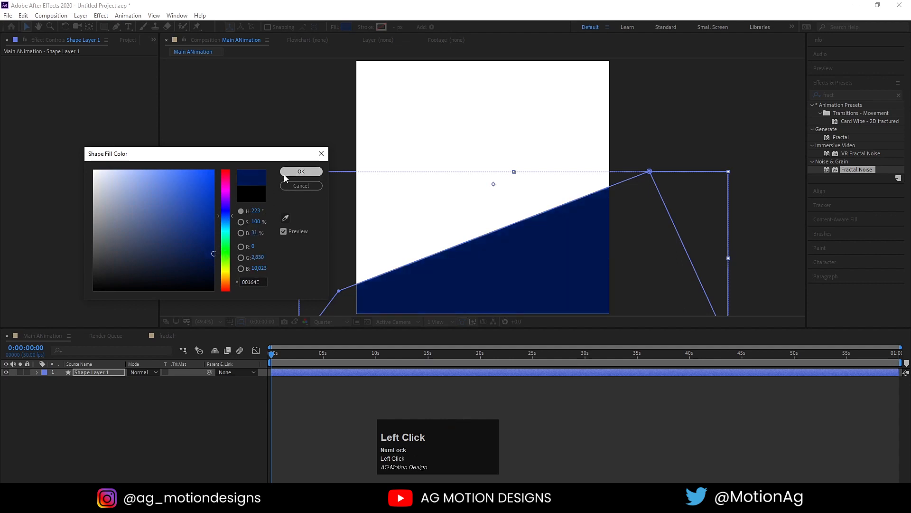
{"action": "left_click", "coordinate": [125, 408]}
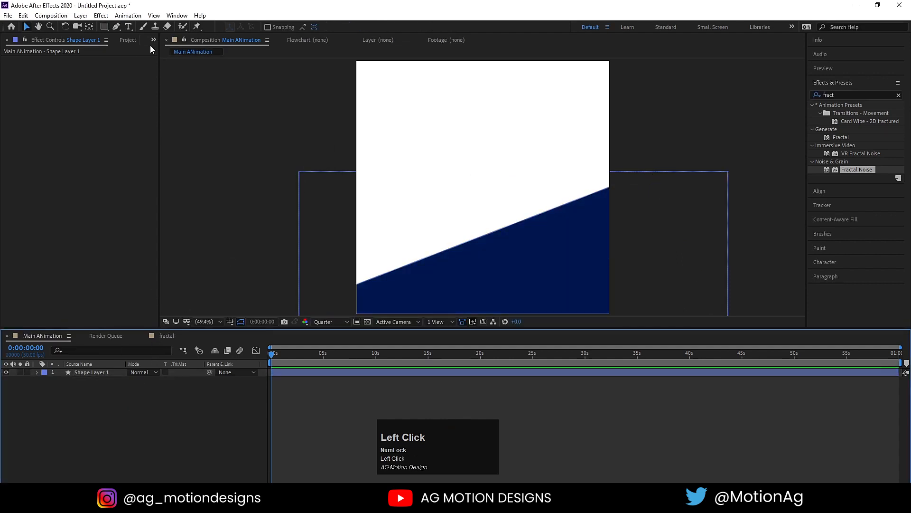
{"action": "left_click", "coordinate": [117, 27]}
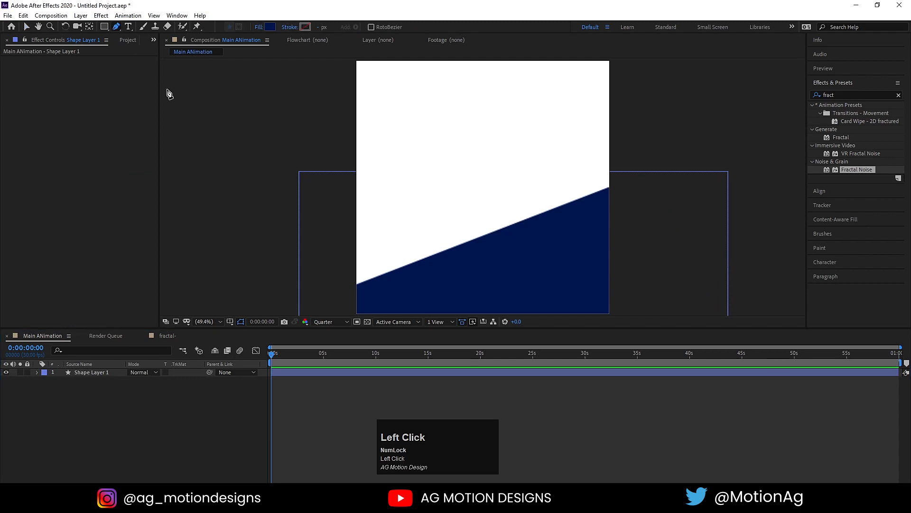
Draw a closed angled shape over the poster's left side.
{"action": "left_click", "coordinate": [324, 70]}
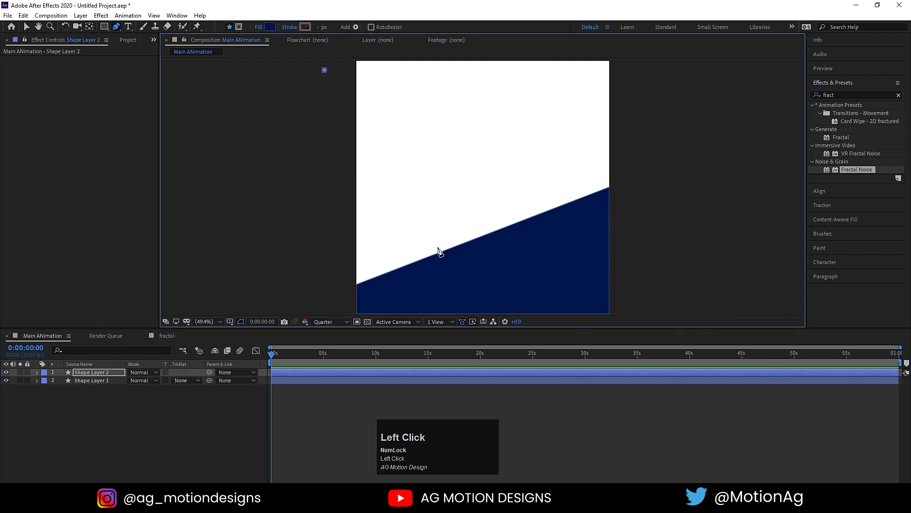
{"action": "left_click", "coordinate": [443, 276]}
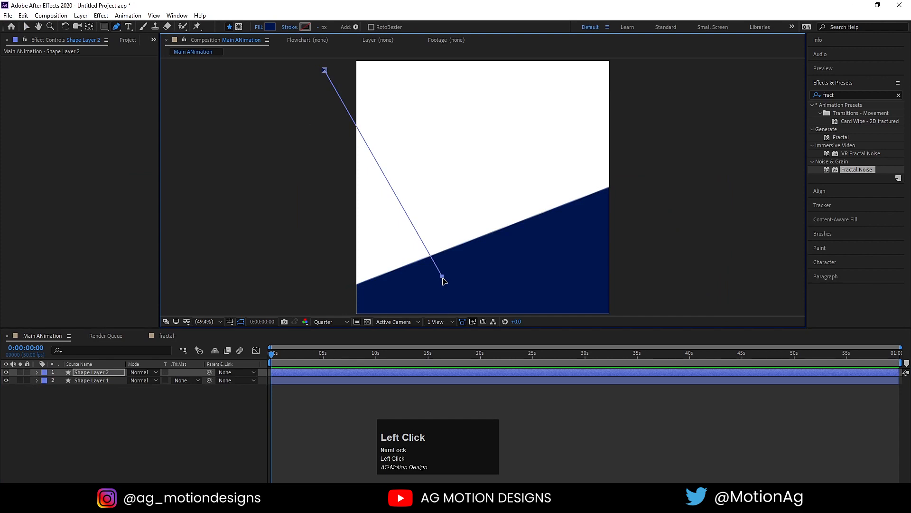
{"action": "left_click_drag", "start_coordinate": [442, 277], "coordinate": [459, 272]}
{"action": "left_click", "coordinate": [424, 304]}
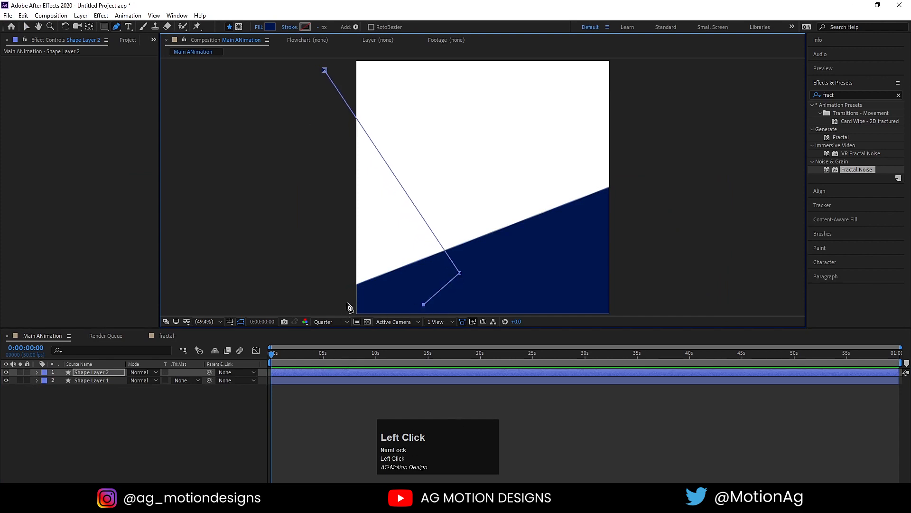
{"action": "scroll", "coordinate": [346, 306], "scroll_direction": "down", "scroll_amount": 2}
{"action": "left_click", "coordinate": [393, 287]}
{"action": "left_click", "coordinate": [351, 188]}
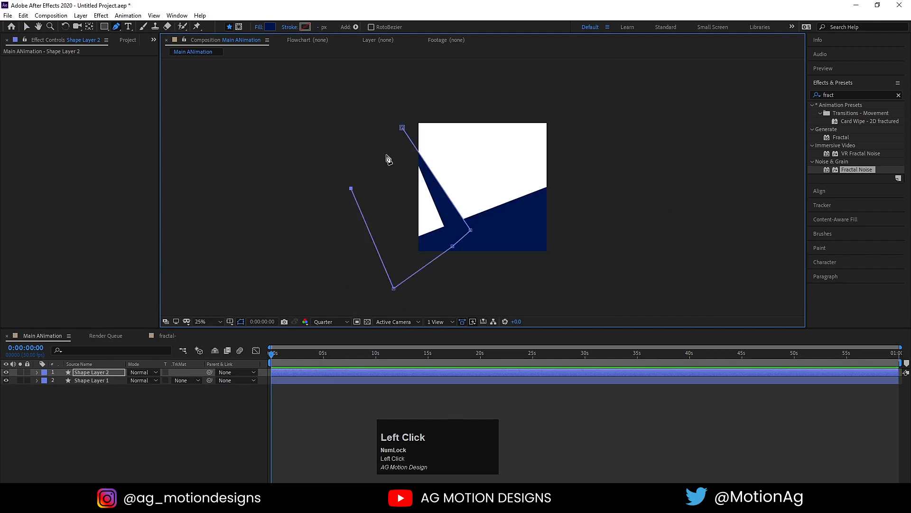
{"action": "left_click", "coordinate": [402, 130]}
{"action": "scroll", "coordinate": [439, 188], "scroll_direction": "up", "scroll_amount": 2}
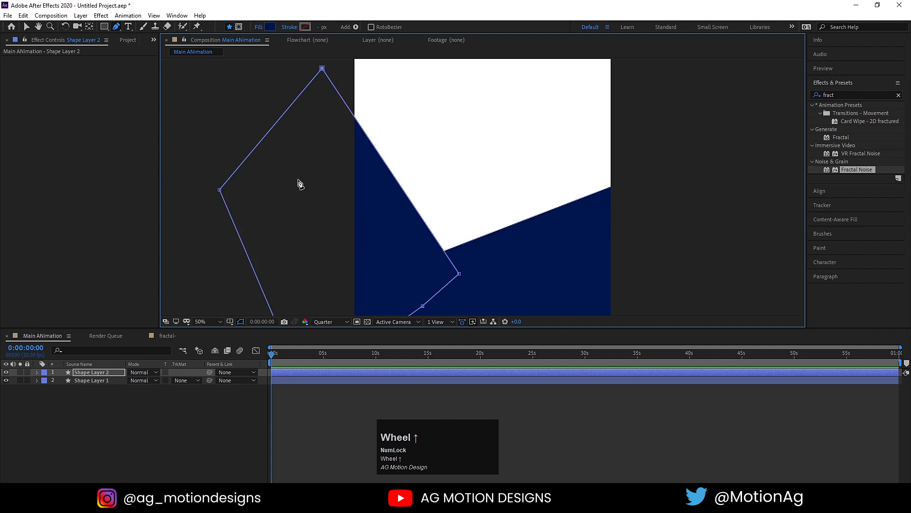
Fill Shape Layer 2 bright red and move it below the navy Shape Layer 1.
{"action": "left_click", "coordinate": [270, 26]}
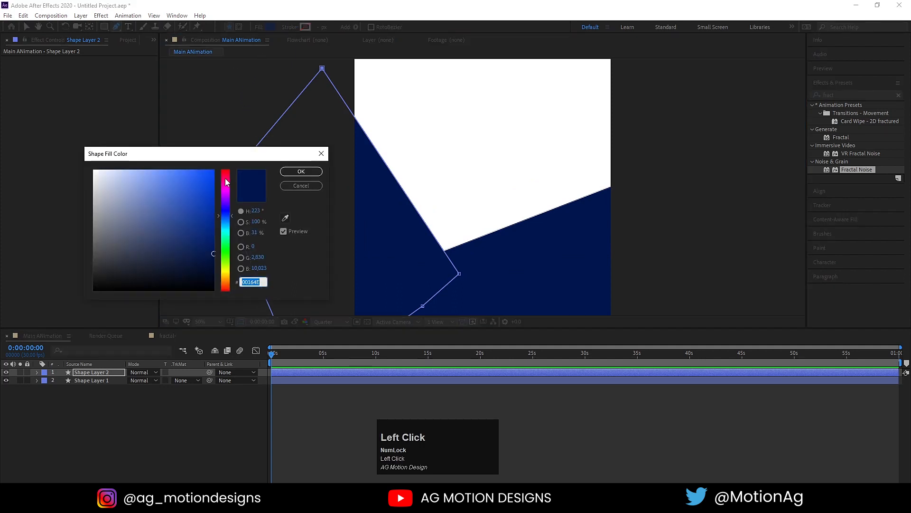
{"action": "left_click", "coordinate": [226, 181]}
{"action": "left_click", "coordinate": [213, 171]}
{"action": "left_click", "coordinate": [300, 171]}
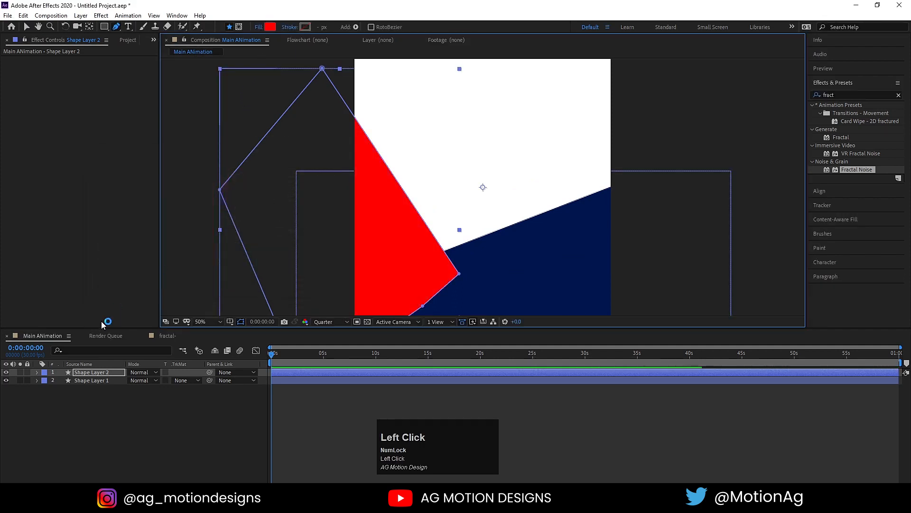
{"action": "left_click_drag", "start_coordinate": [91, 374], "coordinate": [106, 403]}
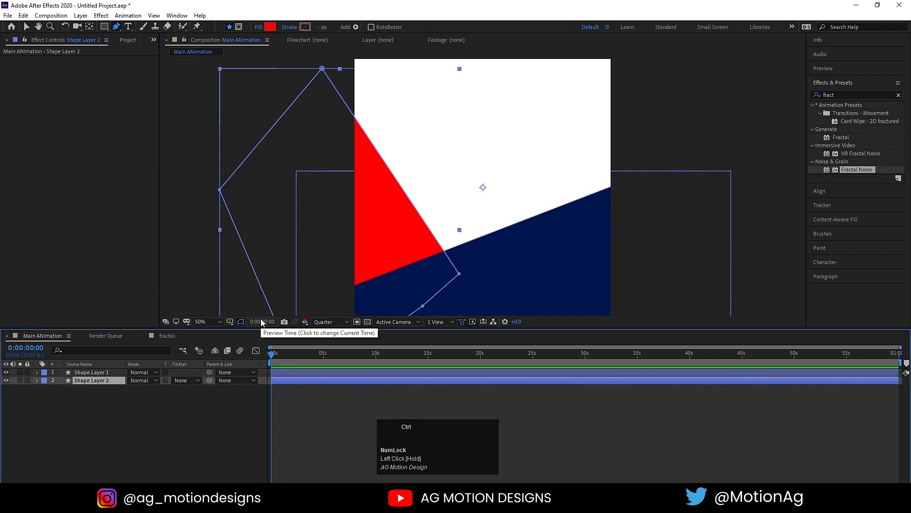
{"action": "key", "text": "Home"}
{"action": "left_click", "coordinate": [212, 421]}
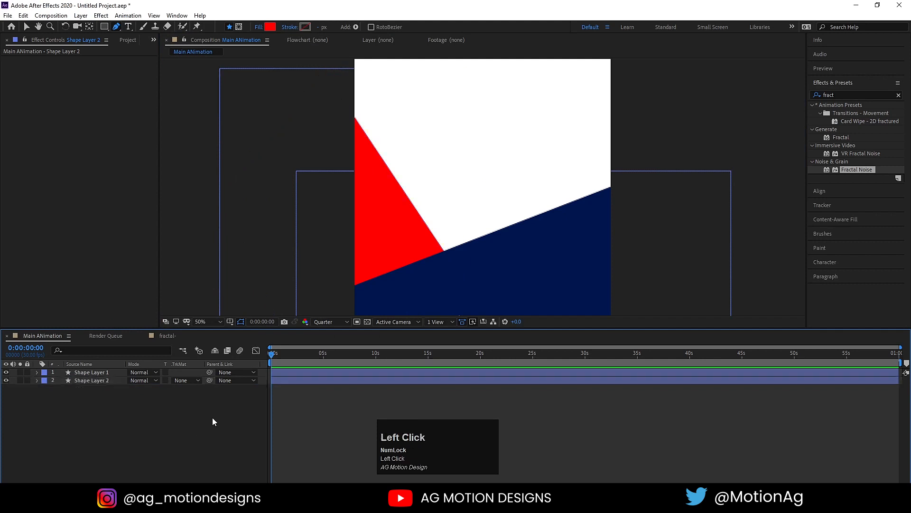
{"action": "scroll", "coordinate": [490, 112], "scroll_direction": "down", "scroll_amount": 2}
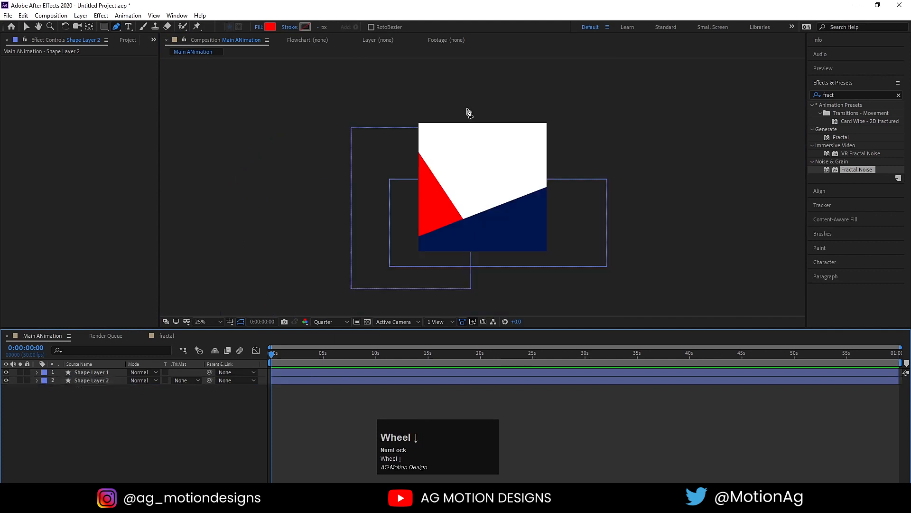
Draw a closed four-point red shape over the poster's top-right corner.
{"action": "left_click", "coordinate": [483, 116]}
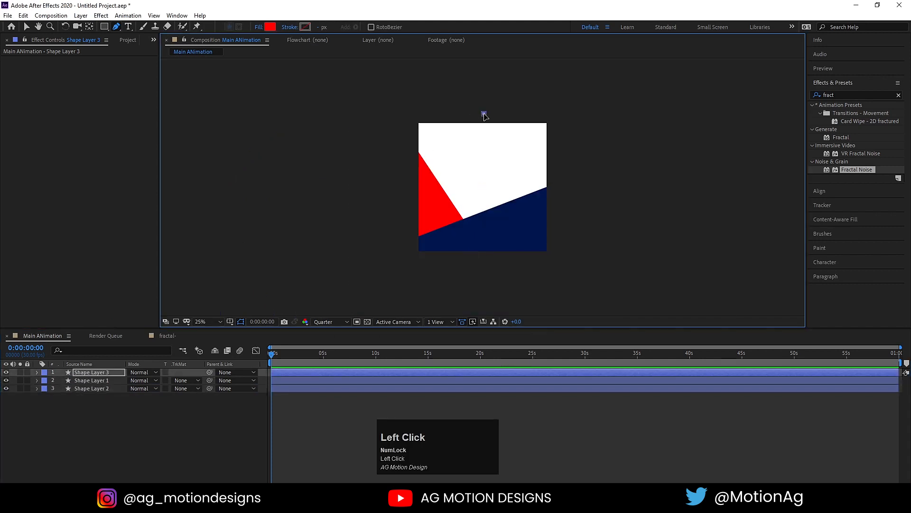
{"action": "key", "text": "ctrl+z"}
{"action": "left_click", "coordinate": [468, 98]}
{"action": "left_click", "coordinate": [550, 205]}
{"action": "left_click", "coordinate": [604, 180]}
{"action": "left_click", "coordinate": [594, 79]}
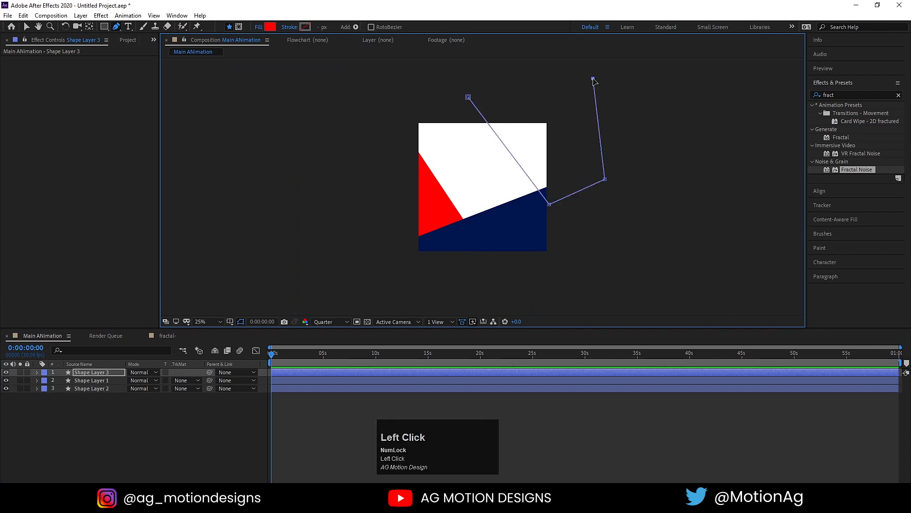
{"action": "left_click", "coordinate": [468, 97]}
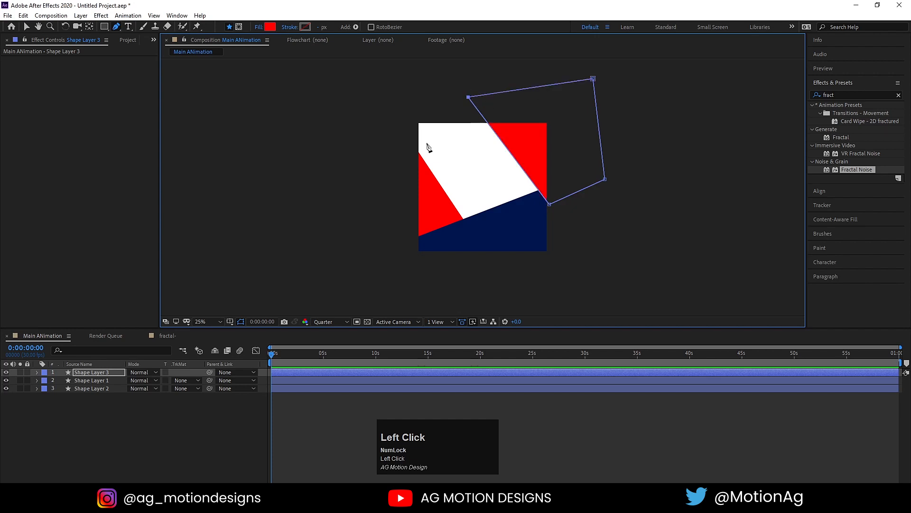
Centre Shape Layer 3's anchor, nudge it, and shift the left red triangle slightly.
{"action": "left_click", "coordinate": [101, 372]}
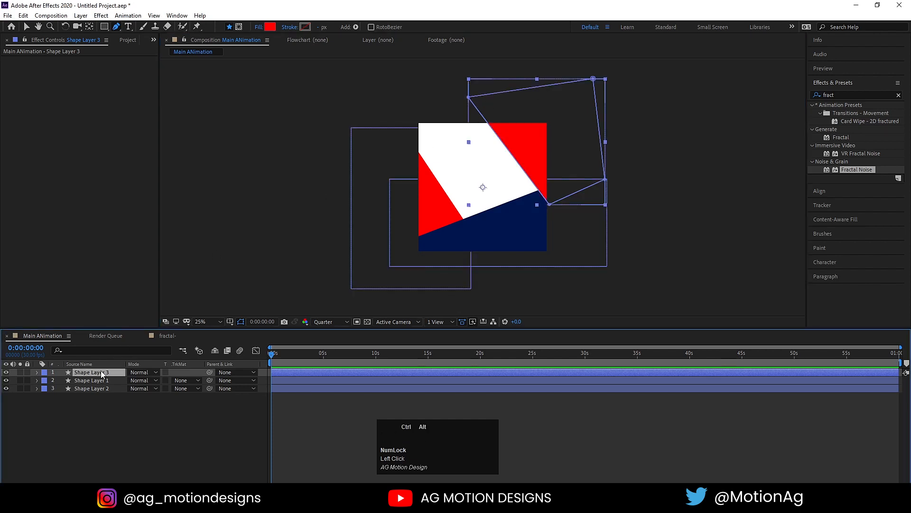
{"action": "key", "text": "ctrl+alt+Home"}
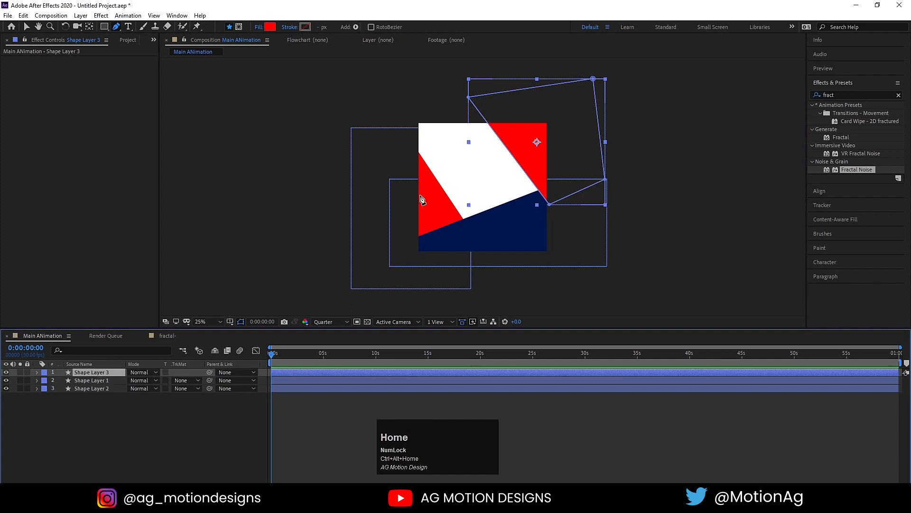
{"action": "key", "text": "v"}
{"action": "left_click_drag", "start_coordinate": [515, 141], "coordinate": [517, 140]}
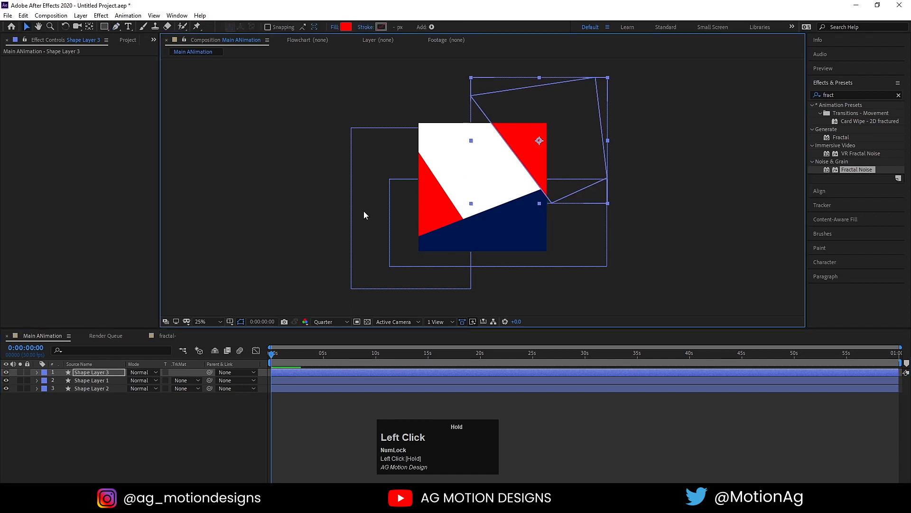
{"action": "left_click_drag", "start_coordinate": [418, 163], "coordinate": [412, 167]}
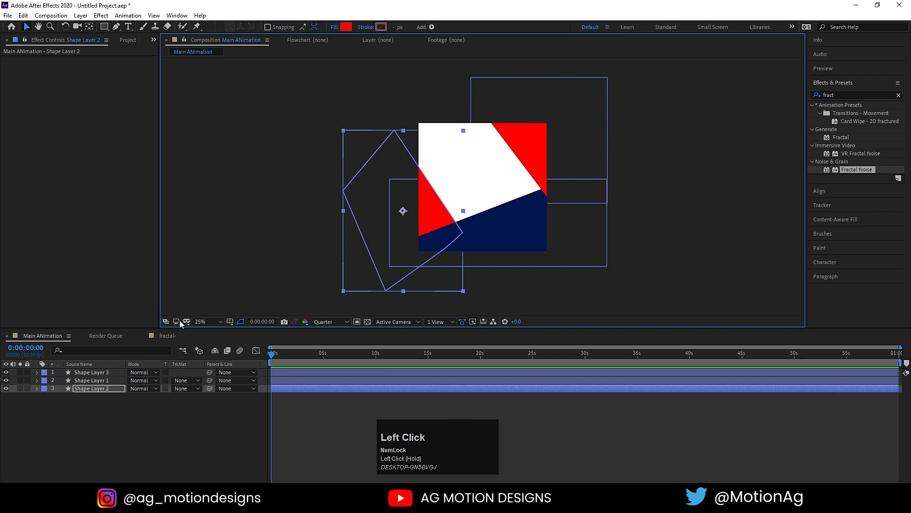
Apply Gradient Ramp to the left red triangle and angle its start and end points.
{"action": "left_click", "coordinate": [207, 321]}
{"action": "left_click", "coordinate": [205, 154]}
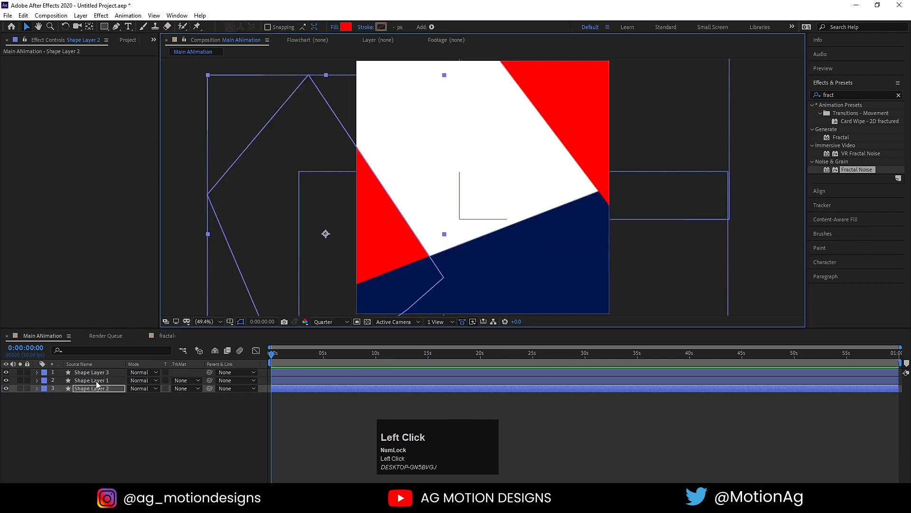
{"action": "left_click", "coordinate": [93, 389]}
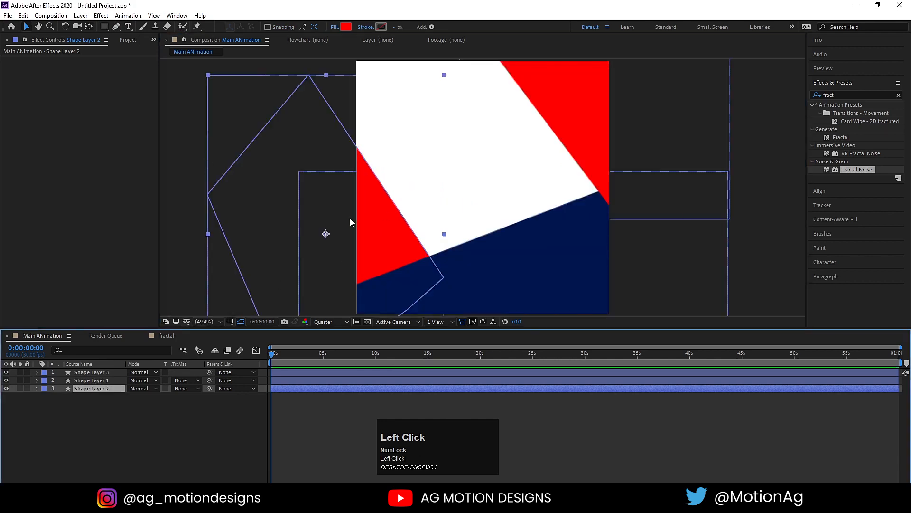
{"action": "left_click", "coordinate": [826, 95]}
{"action": "key", "text": "ctrl+a"}
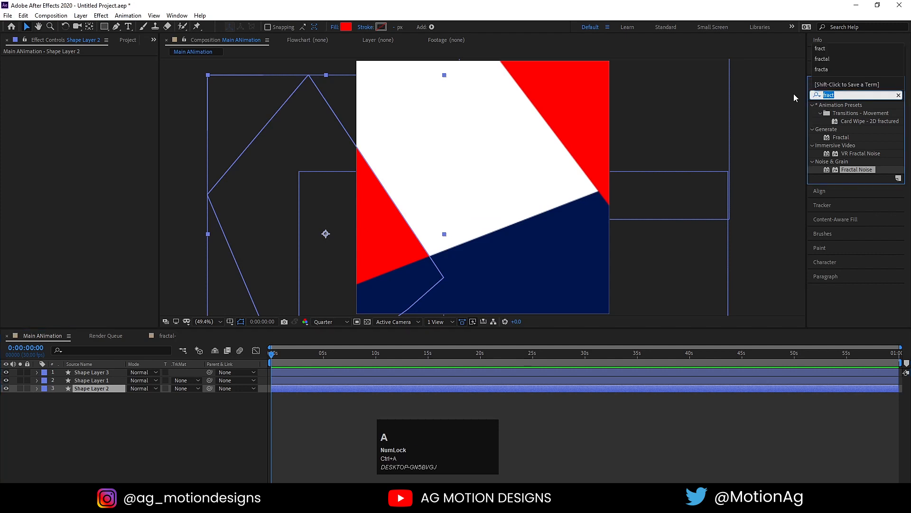
{"action": "type", "text": "ramp"}
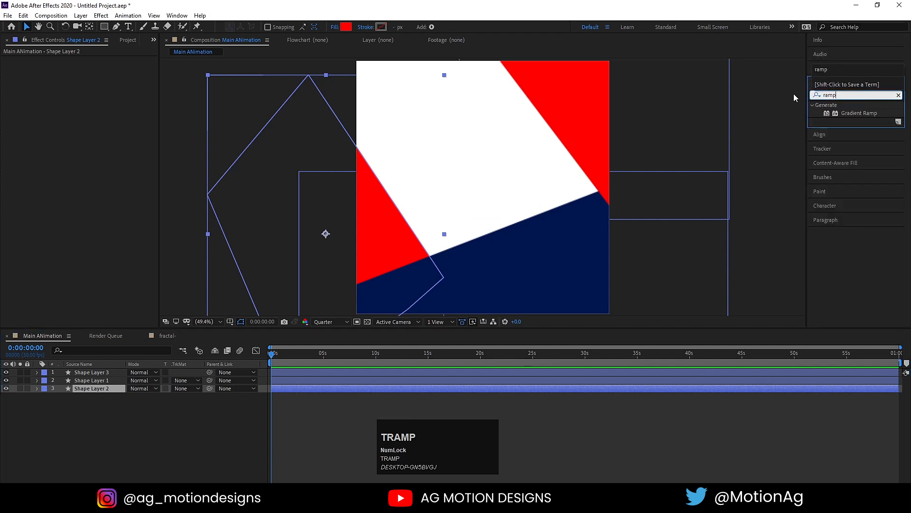
{"action": "double_click", "coordinate": [845, 113]}
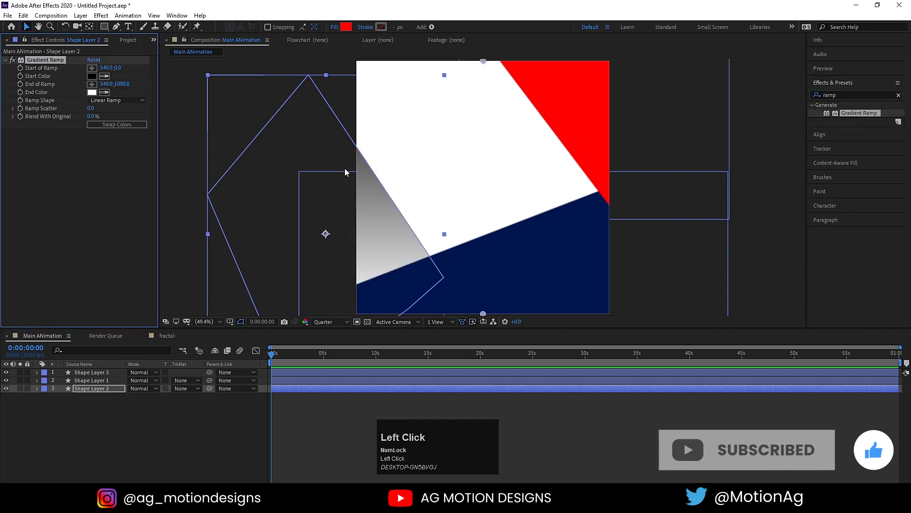
{"action": "scroll", "coordinate": [420, 217], "scroll_direction": "down", "scroll_amount": 2}
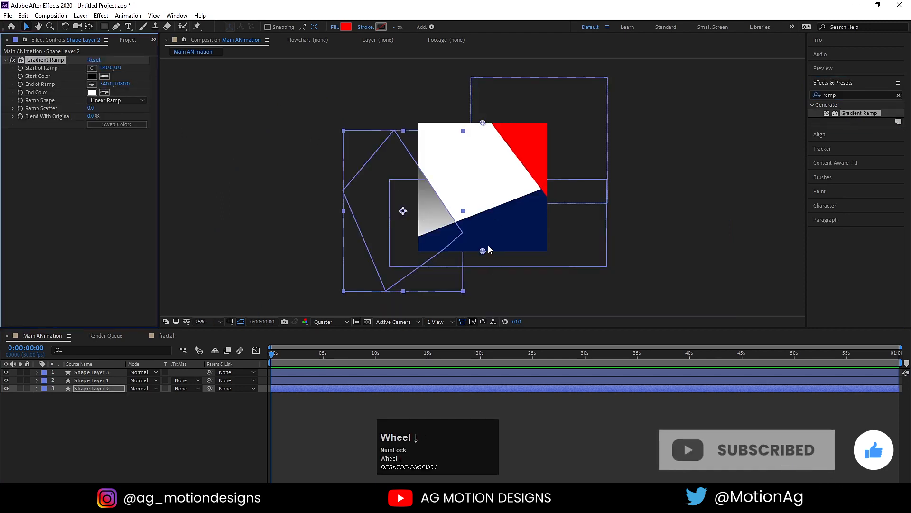
{"action": "left_click_drag", "start_coordinate": [483, 251], "coordinate": [438, 186]}
{"action": "left_click_drag", "start_coordinate": [483, 124], "coordinate": [389, 222]}
{"action": "scroll", "coordinate": [435, 214], "scroll_direction": "up", "scroll_amount": 2}
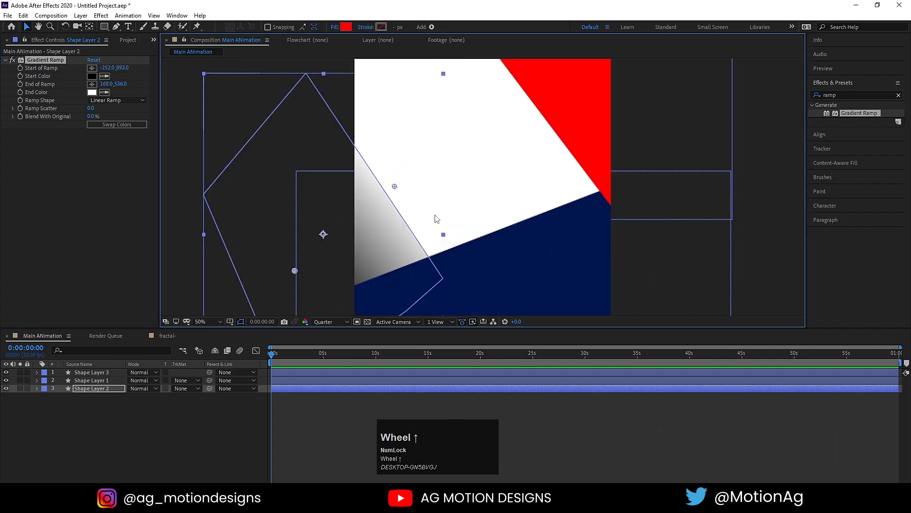
Set the ramp colours from dark red 6D0000 to the sampled bright red.
{"action": "left_click", "coordinate": [92, 76]}
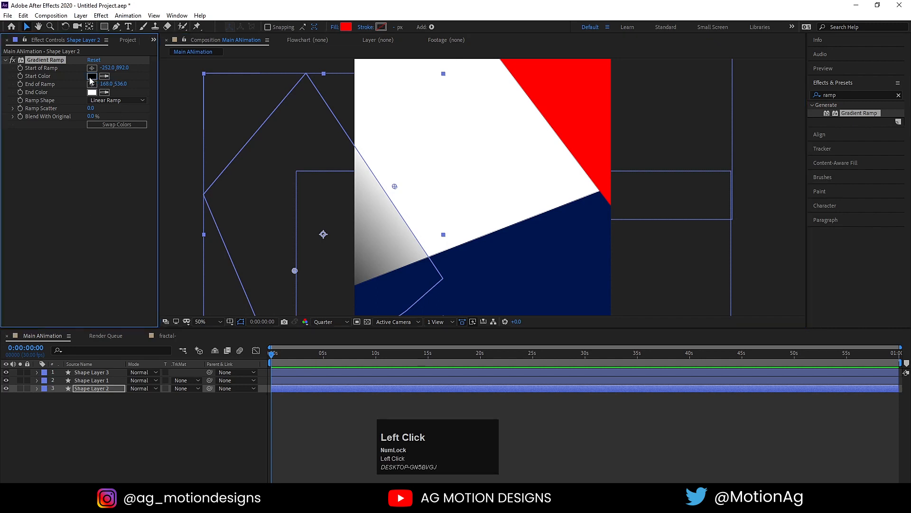
{"action": "mouse_move", "coordinate": [197, 238]}
{"action": "left_mouse_down"}
{"action": "mouse_move", "coordinate": [228, 249]}
{"action": "mouse_move", "coordinate": [231, 238]}
{"action": "left_mouse_up"}
{"action": "left_click", "coordinate": [301, 172]}
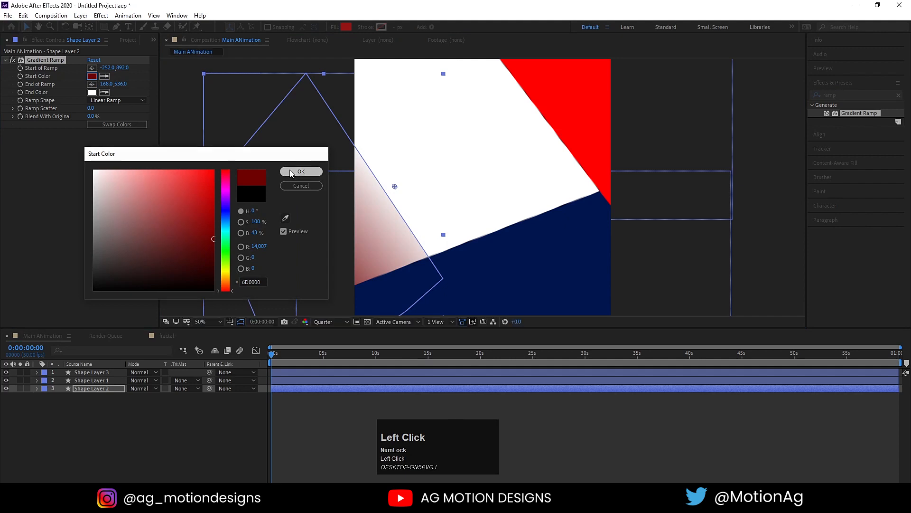
{"action": "left_click", "coordinate": [105, 92]}
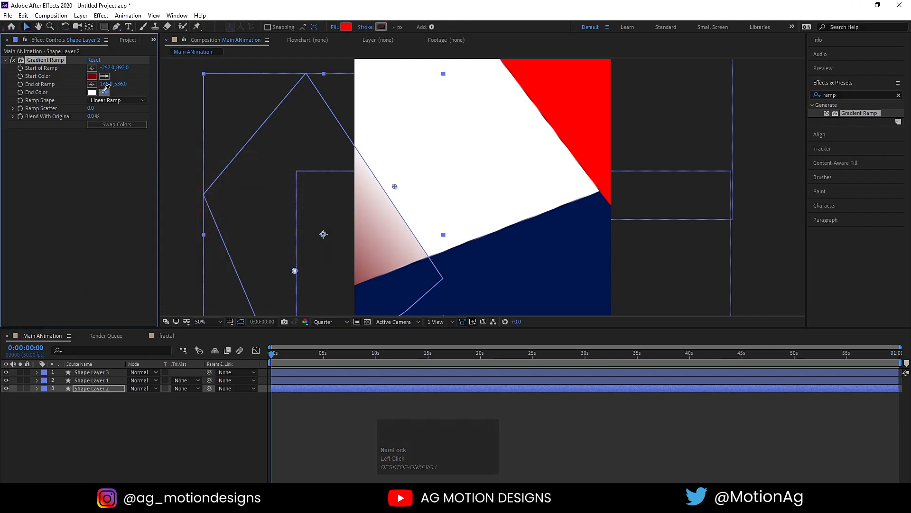
{"action": "left_click", "coordinate": [528, 62]}
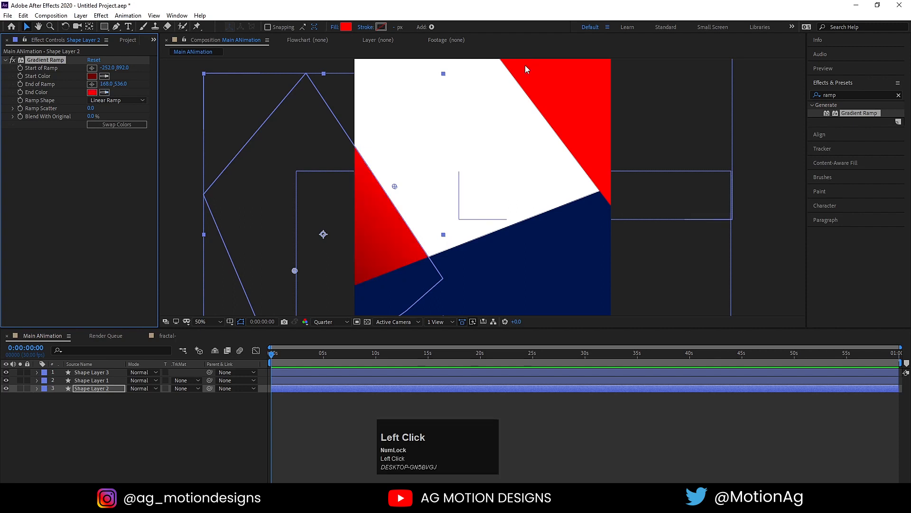
{"action": "left_click", "coordinate": [144, 429]}
{"action": "left_click", "coordinate": [39, 59]}
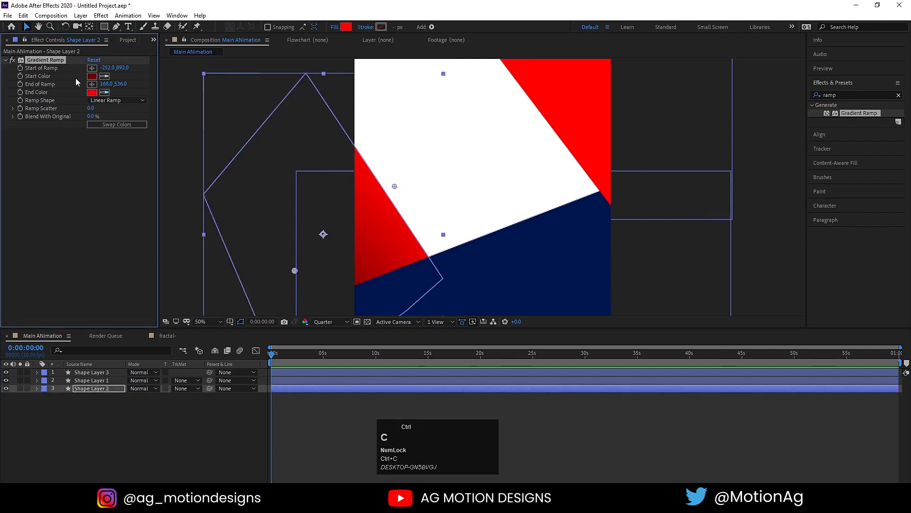
{"action": "left_click", "coordinate": [566, 86]}
Paste the Gradient Ramp onto the top-right panel and reposition its start and end points.
{"action": "key", "text": "ctrl+v"}
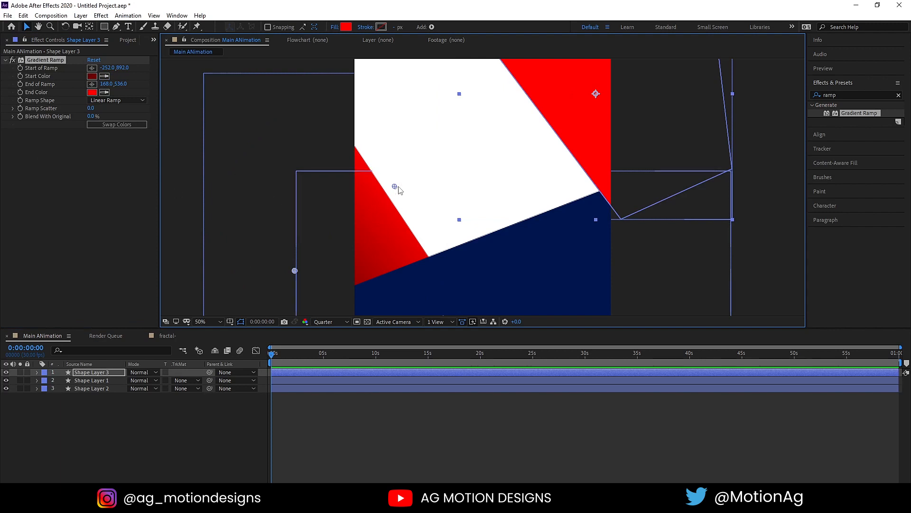
{"action": "left_click_drag", "start_coordinate": [398, 188], "coordinate": [518, 132]}
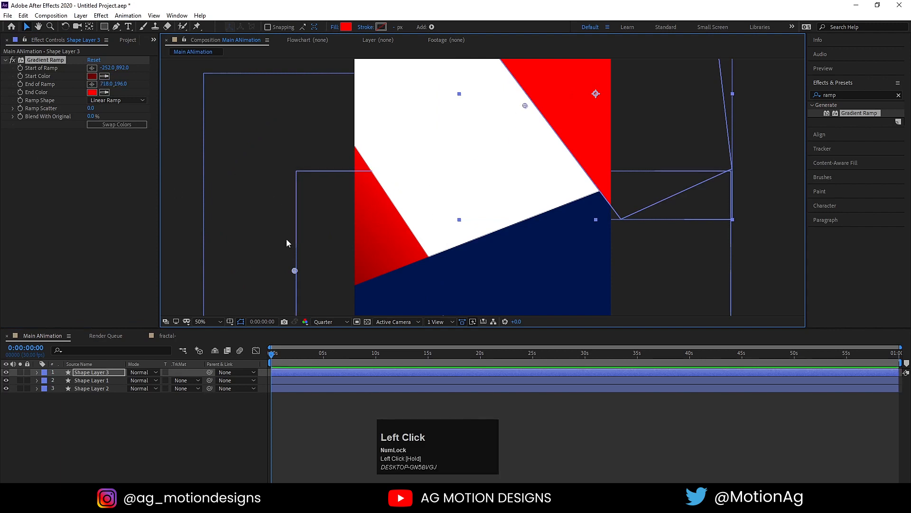
{"action": "left_click_drag", "start_coordinate": [295, 270], "coordinate": [614, 61]}
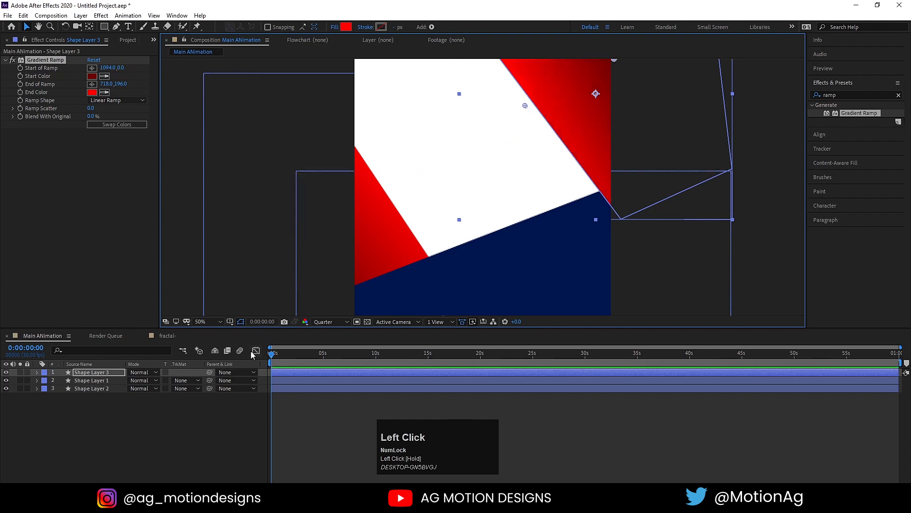
Move the top-right panel's layer beneath the navy shape in the layer stack.
{"action": "left_click", "coordinate": [82, 374]}
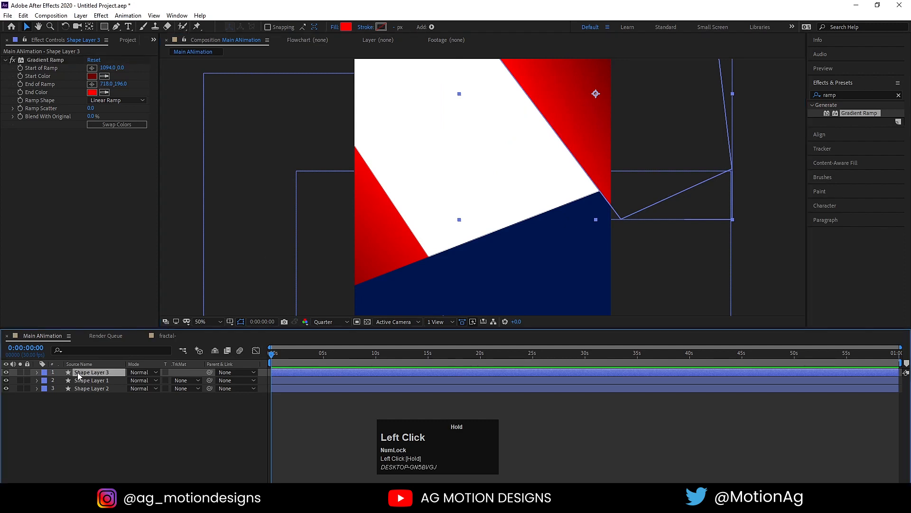
{"action": "left_click_drag", "start_coordinate": [83, 376], "coordinate": [99, 384]}
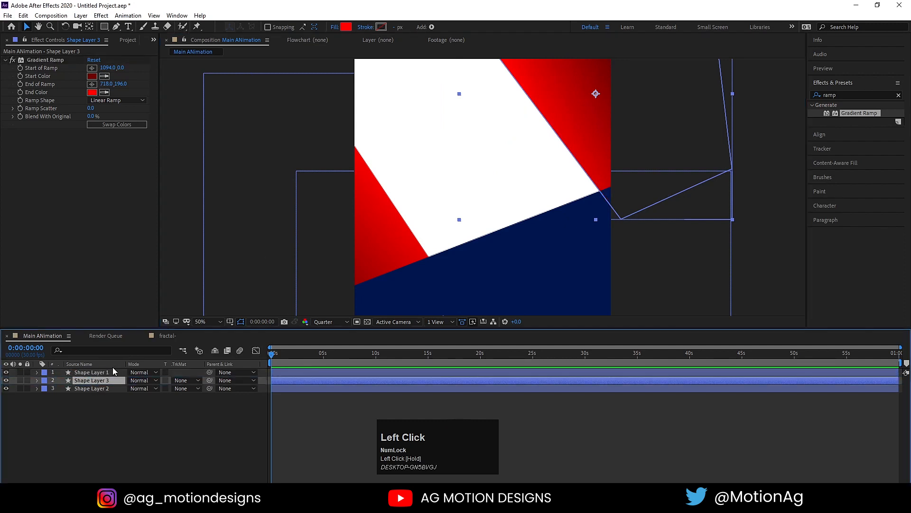
{"action": "left_click", "coordinate": [107, 424]}
Copy the panel's Gradient Ramp onto the navy shape and move its ramp points down and right.
{"action": "left_click", "coordinate": [38, 61]}
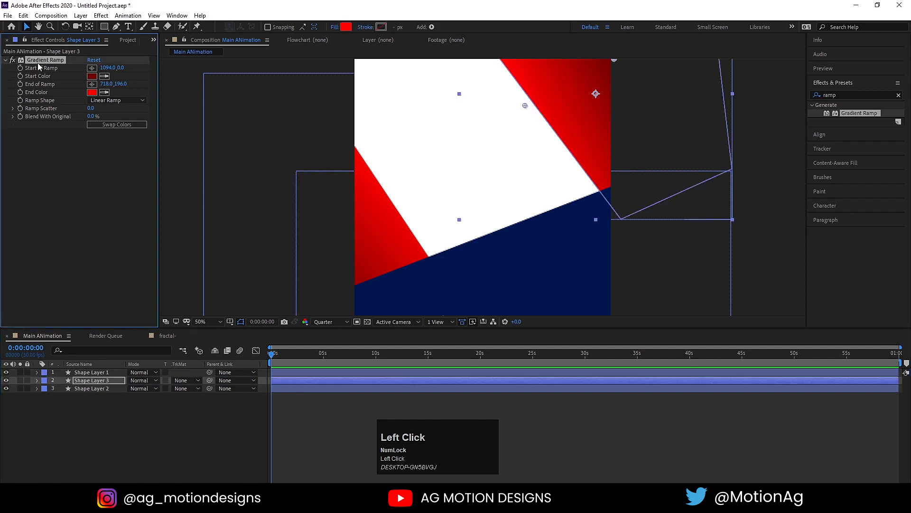
{"action": "key", "text": "ctrl+c"}
{"action": "left_click", "coordinate": [478, 283]}
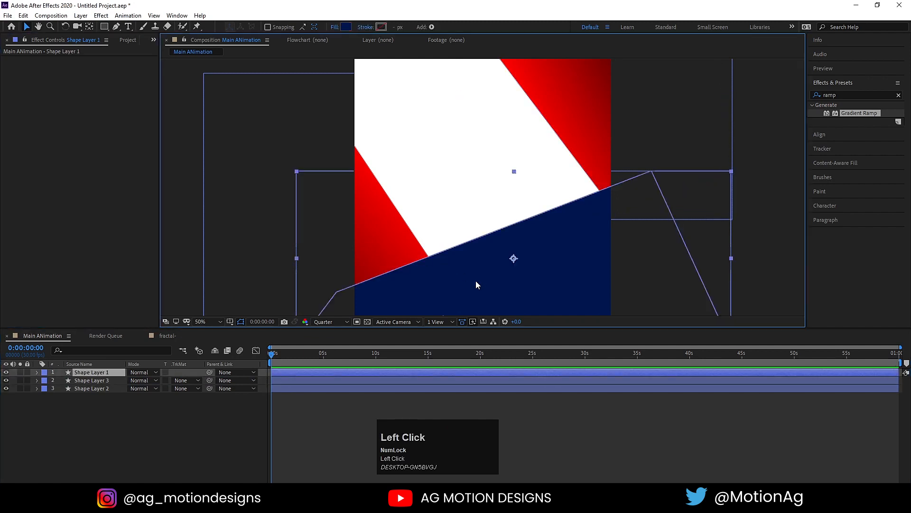
{"action": "key", "text": "ctrl+v"}
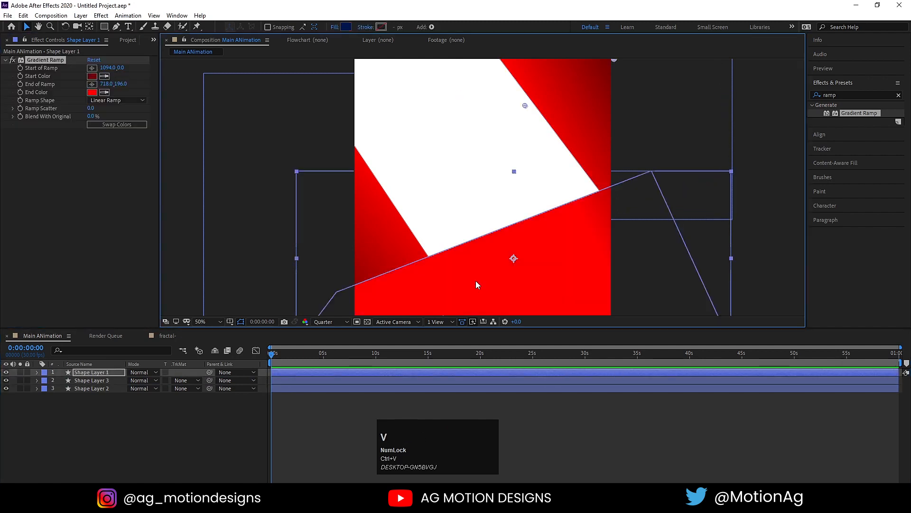
{"action": "left_click_drag", "start_coordinate": [525, 106], "coordinate": [502, 225]}
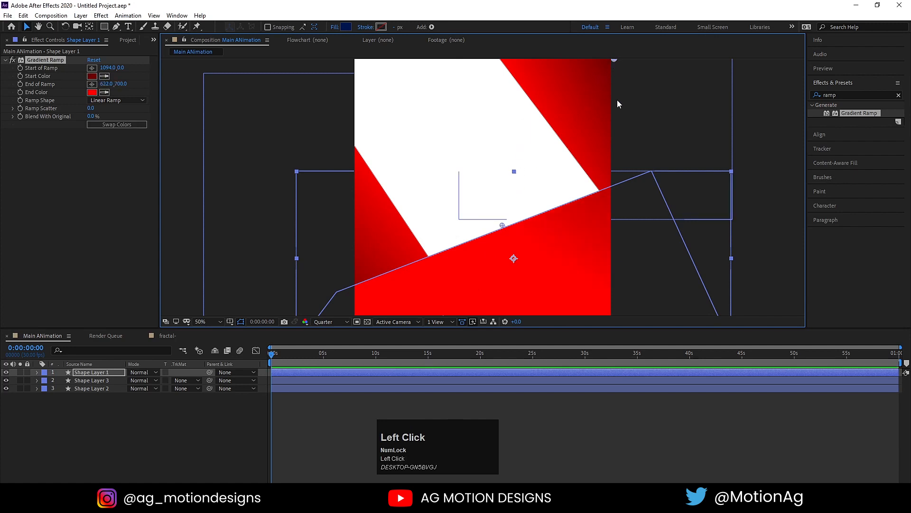
{"action": "left_click_drag", "start_coordinate": [615, 63], "coordinate": [615, 331]}
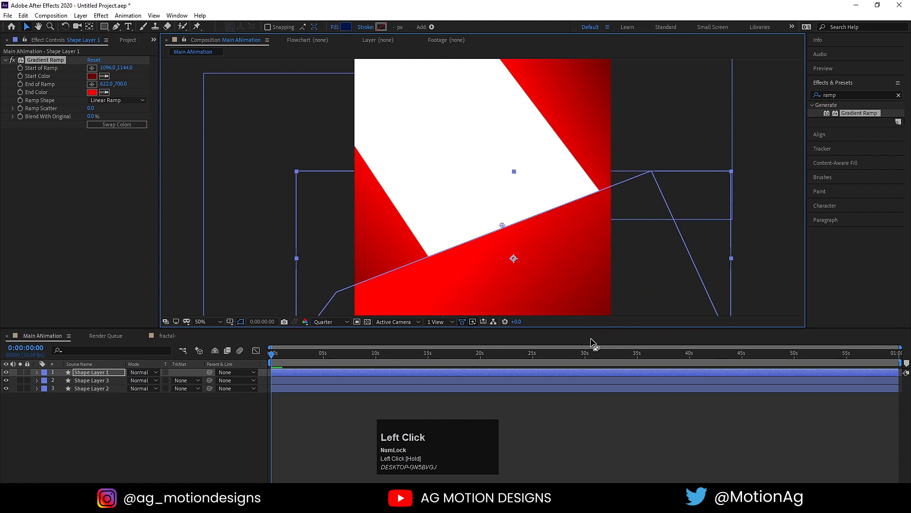
Set the ramp's start colour to a saturated bright blue and its end colour to dark navy.
{"action": "left_click", "coordinate": [92, 76]}
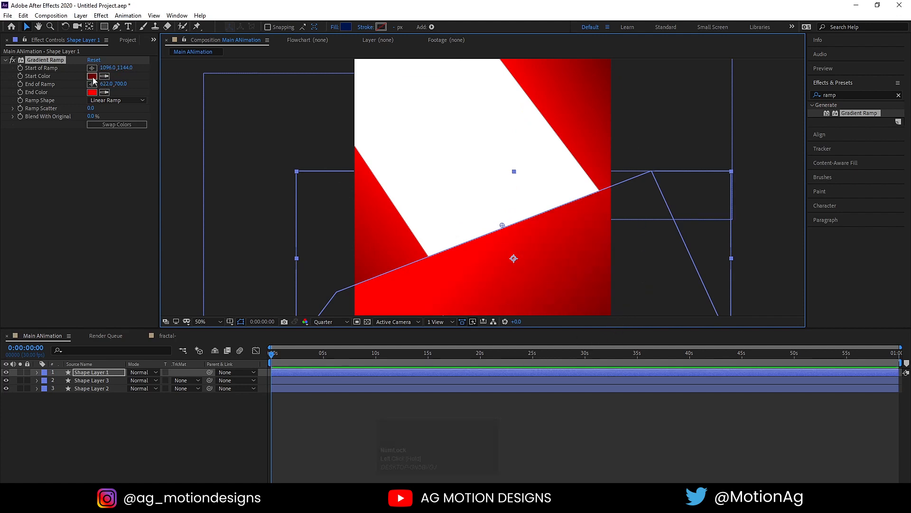
{"action": "left_click", "coordinate": [228, 217]}
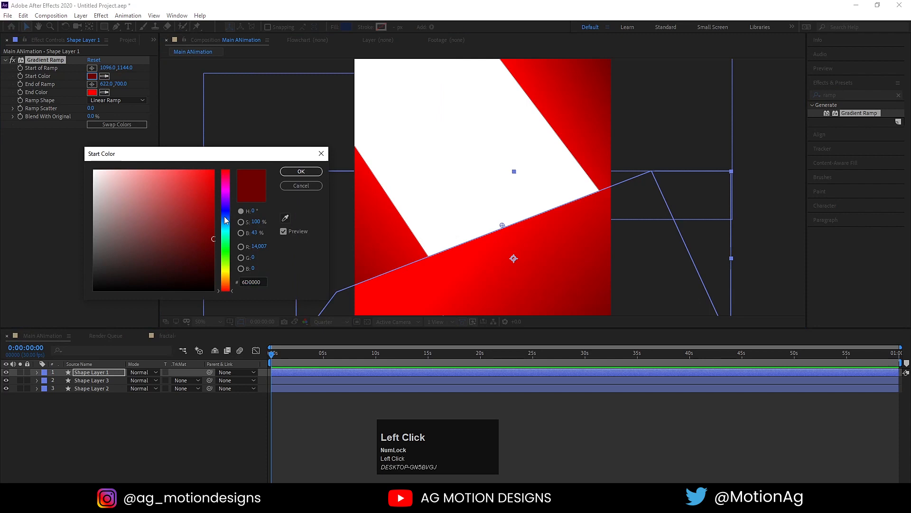
{"action": "left_click_drag", "start_coordinate": [212, 204], "coordinate": [238, 158]}
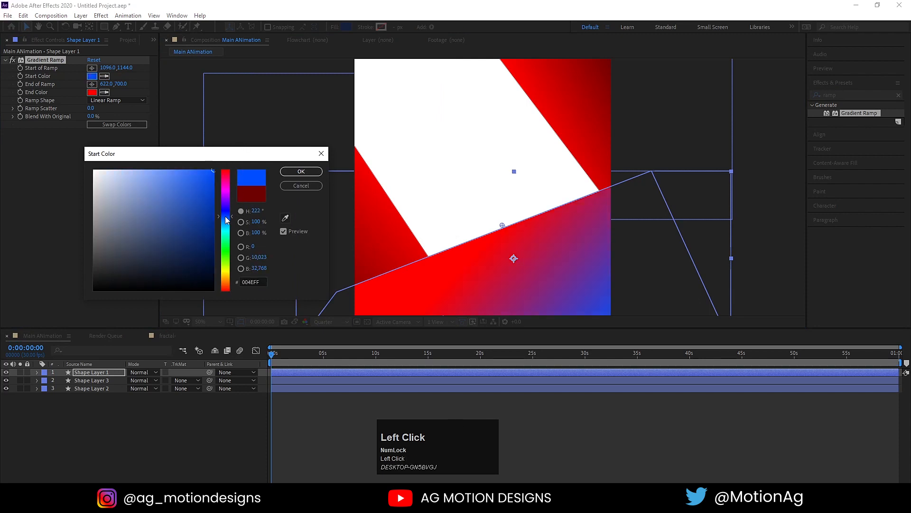
{"action": "left_click_drag", "start_coordinate": [229, 221], "coordinate": [228, 221]}
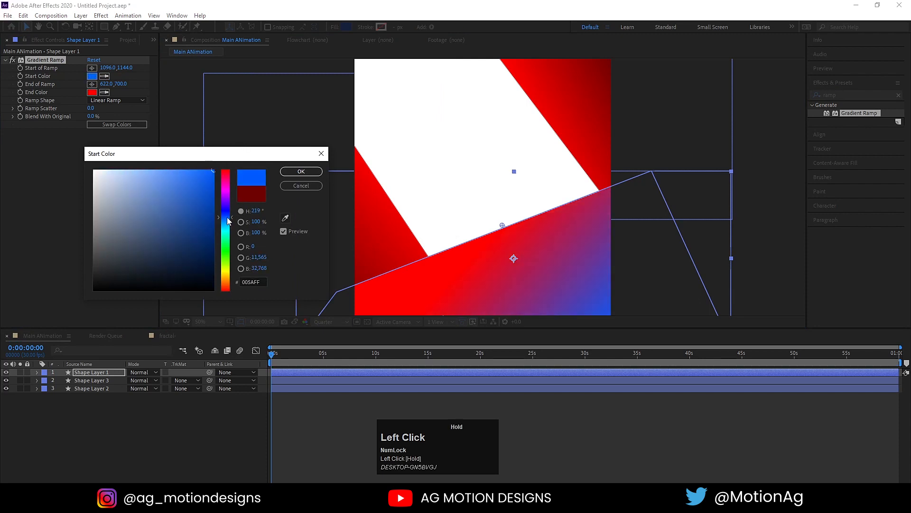
{"action": "left_click", "coordinate": [299, 171]}
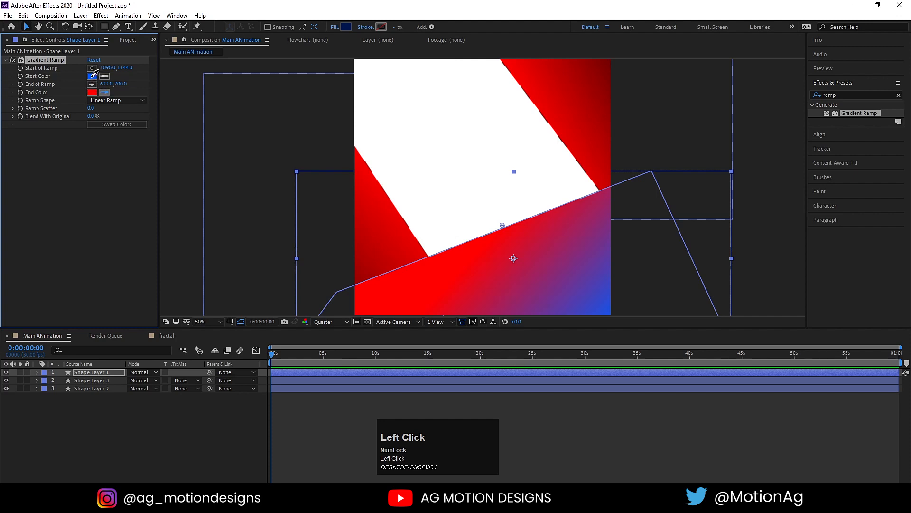
{"action": "left_click", "coordinate": [92, 76]}
{"action": "left_click", "coordinate": [92, 92]}
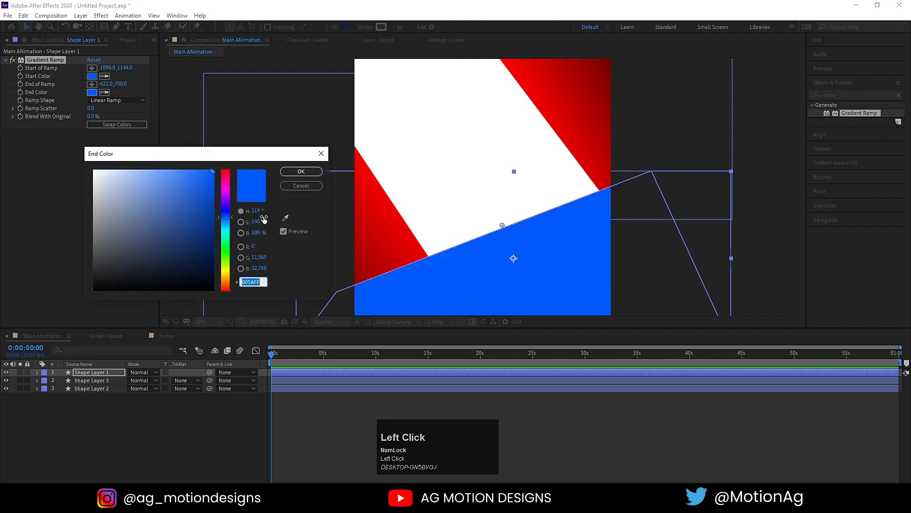
{"action": "left_click_drag", "start_coordinate": [207, 208], "coordinate": [292, 254]}
{"action": "left_click", "coordinate": [299, 172]}
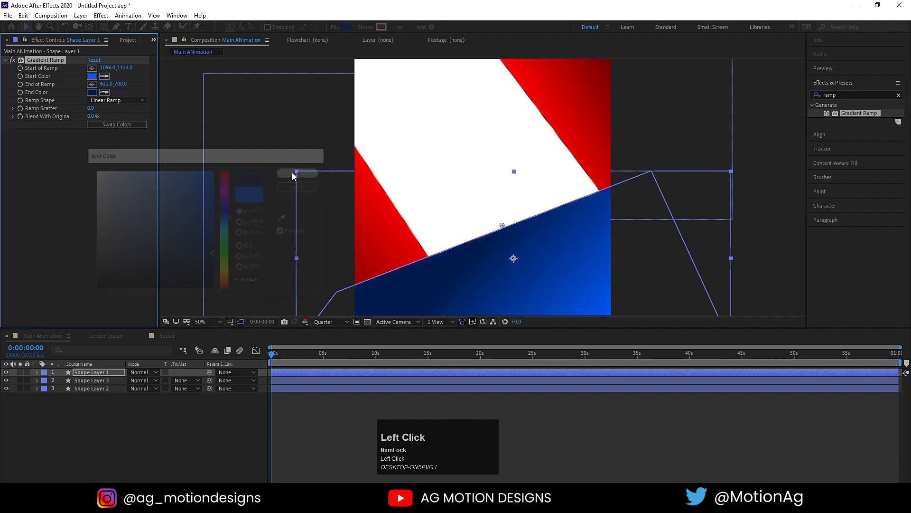
Swap the gradient colours, nudge the end point left and darken the end colour further.
{"action": "left_click", "coordinate": [104, 125]}
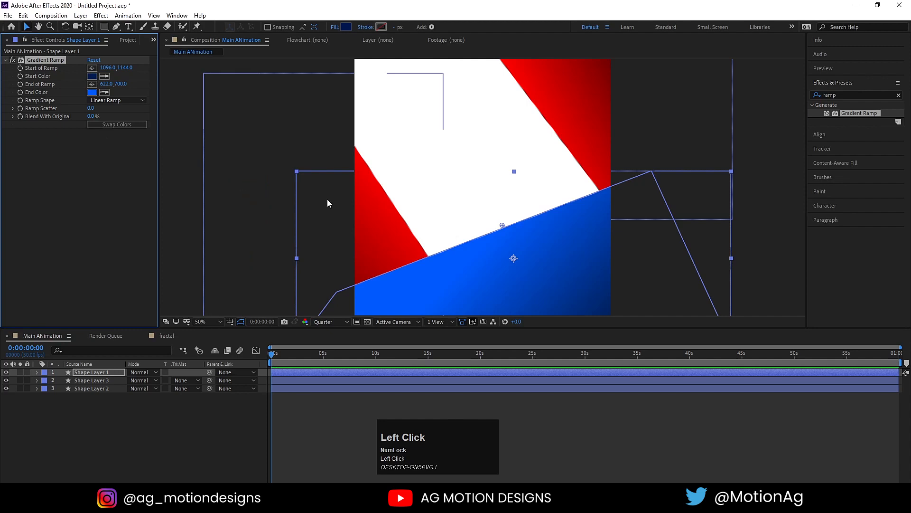
{"action": "left_click_drag", "start_coordinate": [502, 229], "coordinate": [497, 228]}
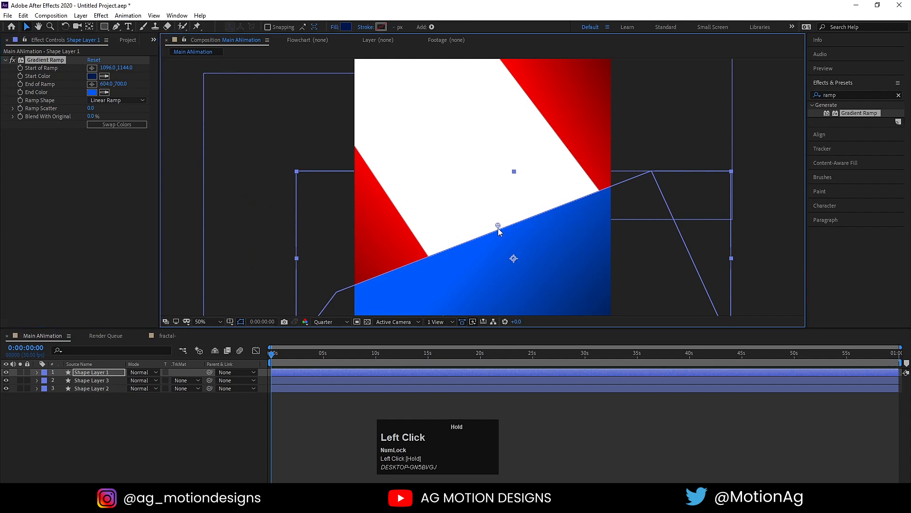
{"action": "left_click", "coordinate": [92, 92]}
{"action": "left_click_drag", "start_coordinate": [202, 223], "coordinate": [243, 225]}
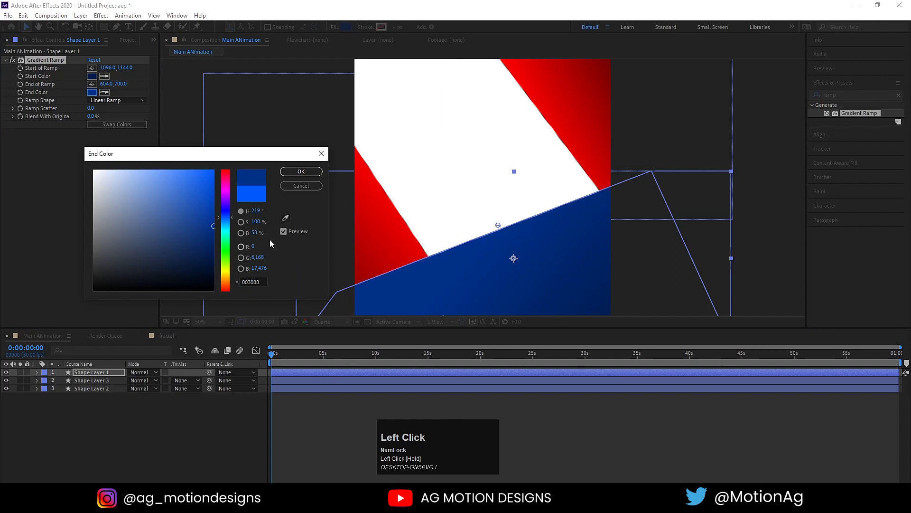
{"action": "left_click", "coordinate": [303, 186]}
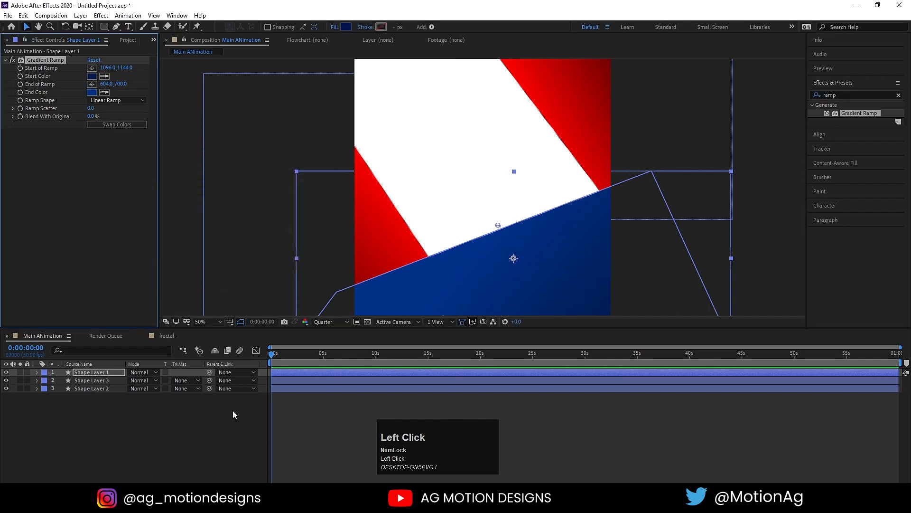
{"action": "left_click", "coordinate": [214, 429]}
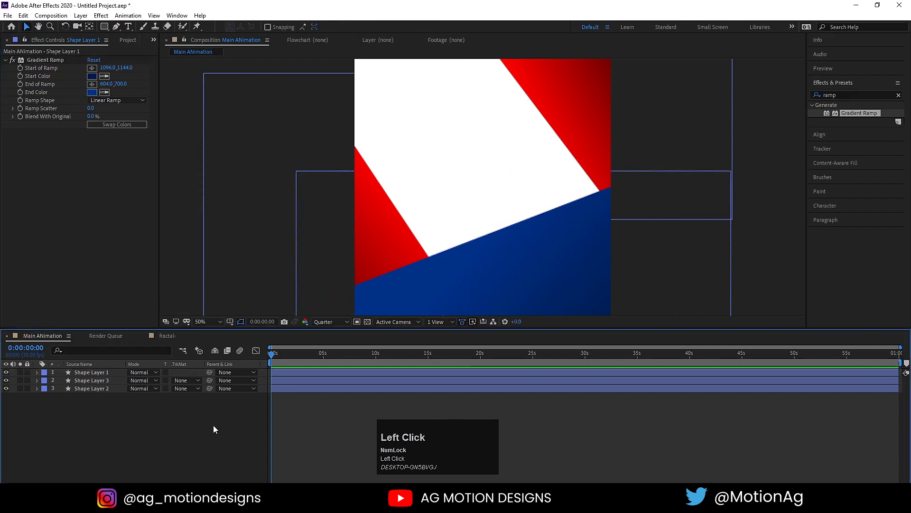
Import the gym athlete JPG photo into the project.
{"action": "key", "text": "ctrl+i"}
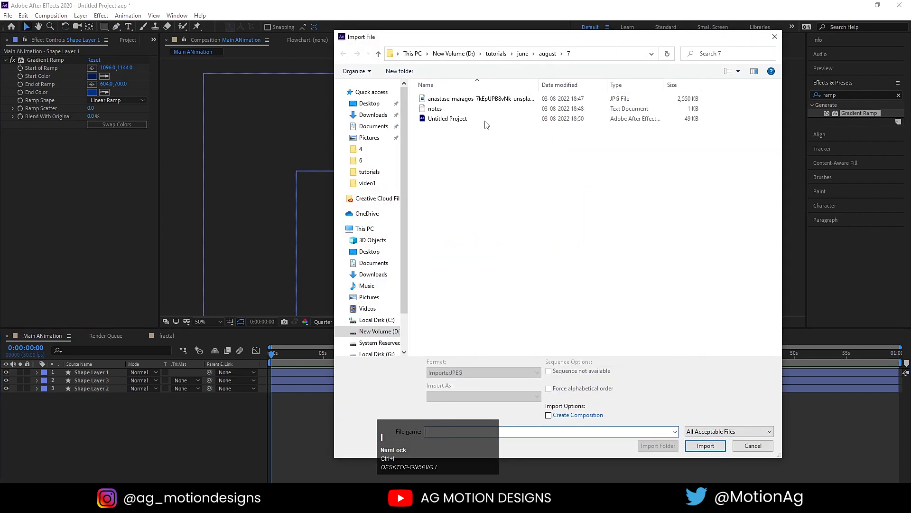
{"action": "left_click", "coordinate": [477, 98]}
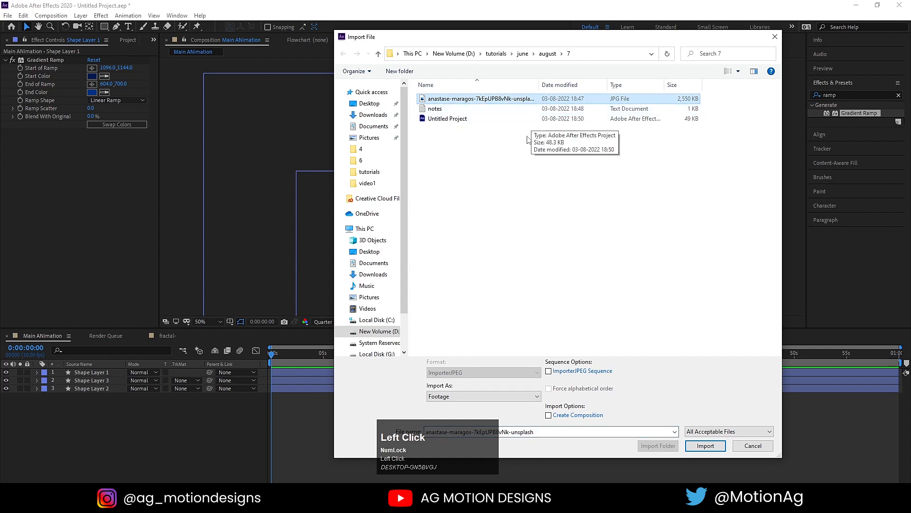
{"action": "key", "text": "Num_Lock"}
{"action": "left_click", "coordinate": [706, 445]}
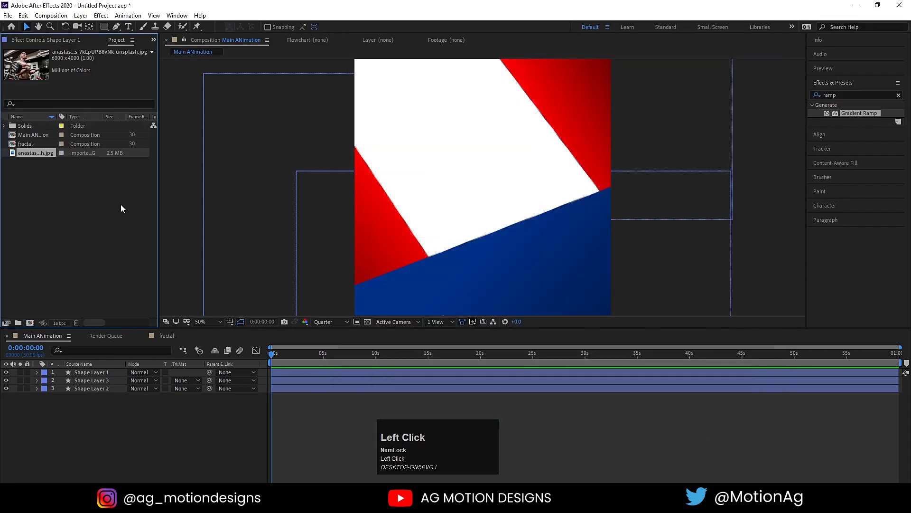
Add the photo as the bottom layer, scaled to 27% and framed in the white panel.
{"action": "left_click_drag", "start_coordinate": [37, 152], "coordinate": [136, 420]}
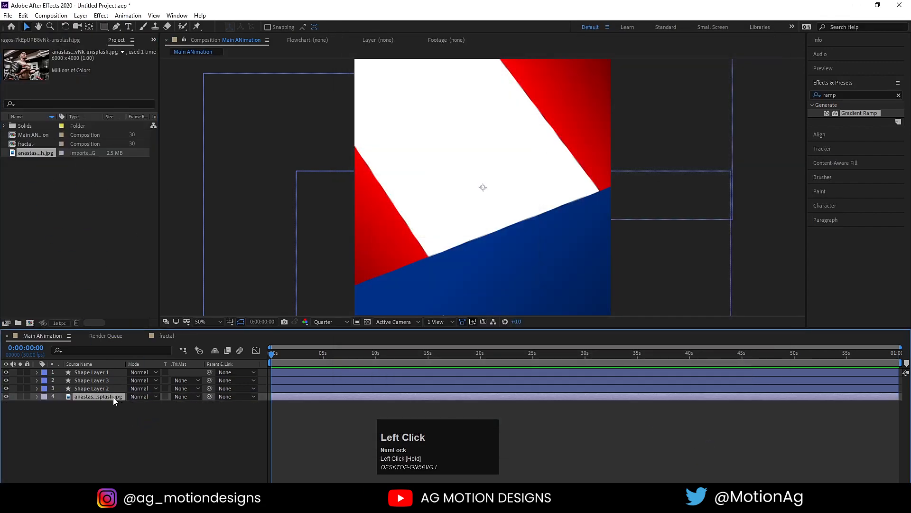
{"action": "key", "text": "s"}
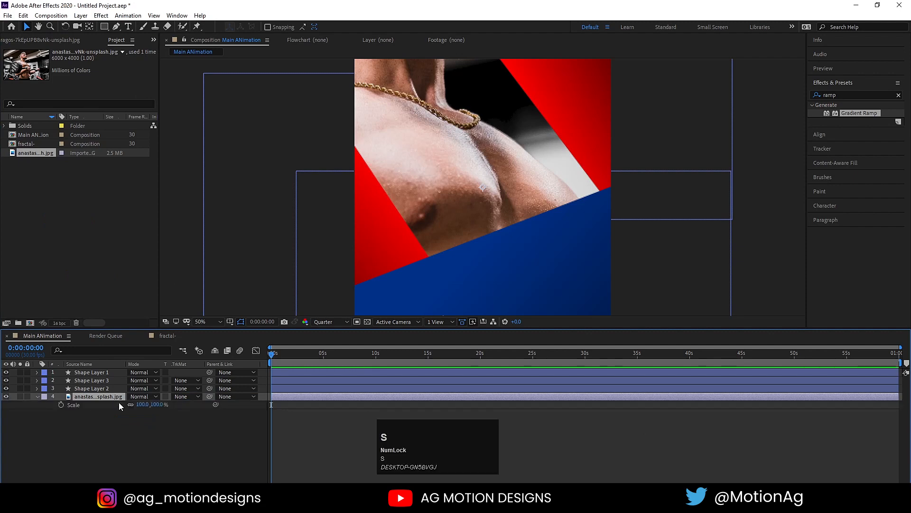
{"action": "left_click_drag", "start_coordinate": [144, 405], "coordinate": [112, 405]}
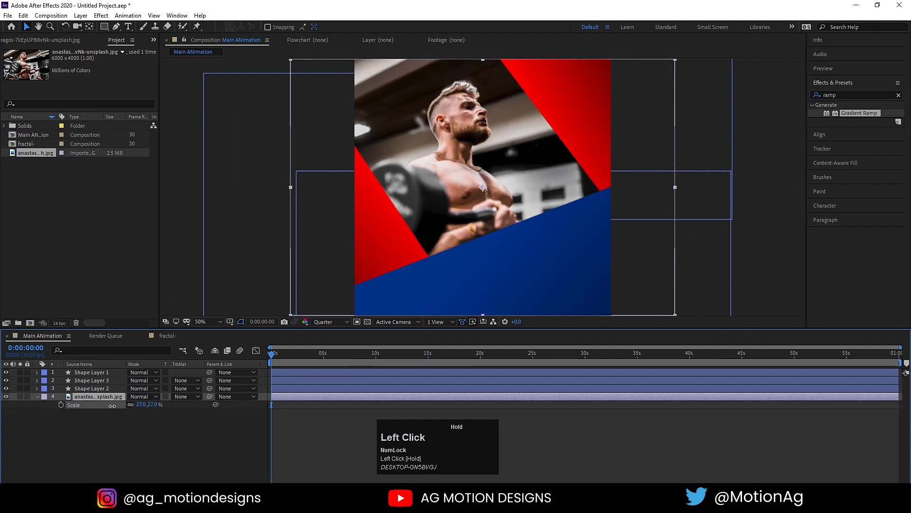
{"action": "left_click_drag", "start_coordinate": [438, 156], "coordinate": [460, 146]}
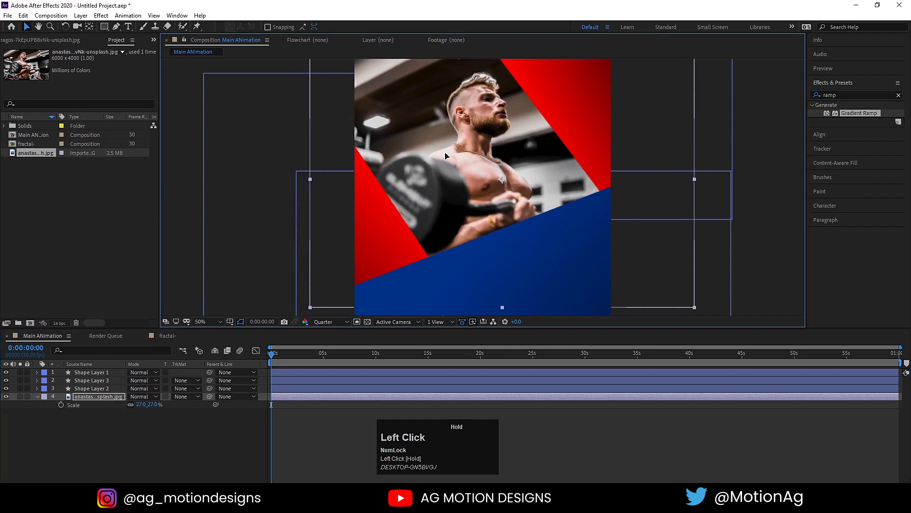
{"action": "left_click", "coordinate": [127, 423]}
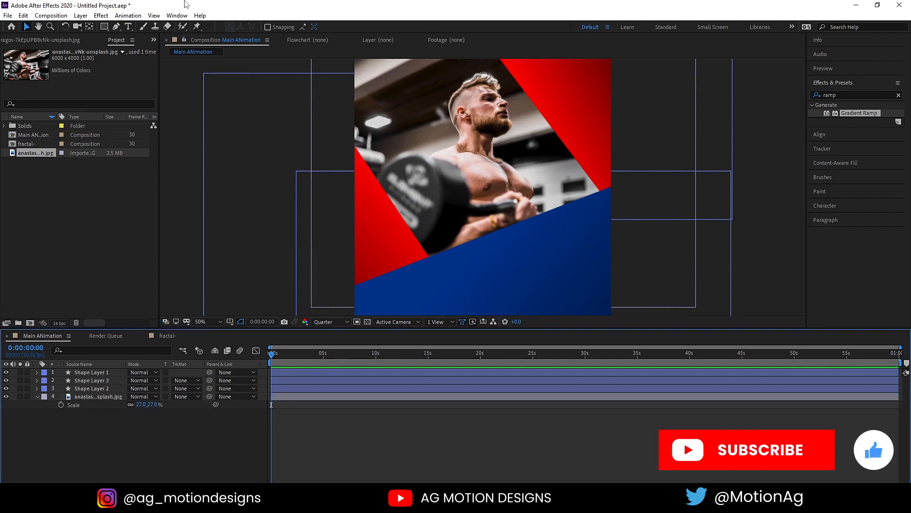
Create a white 'SHAPE' text layer in Bebas Neue, sized up to 174 px.
{"action": "left_click", "coordinate": [129, 27]}
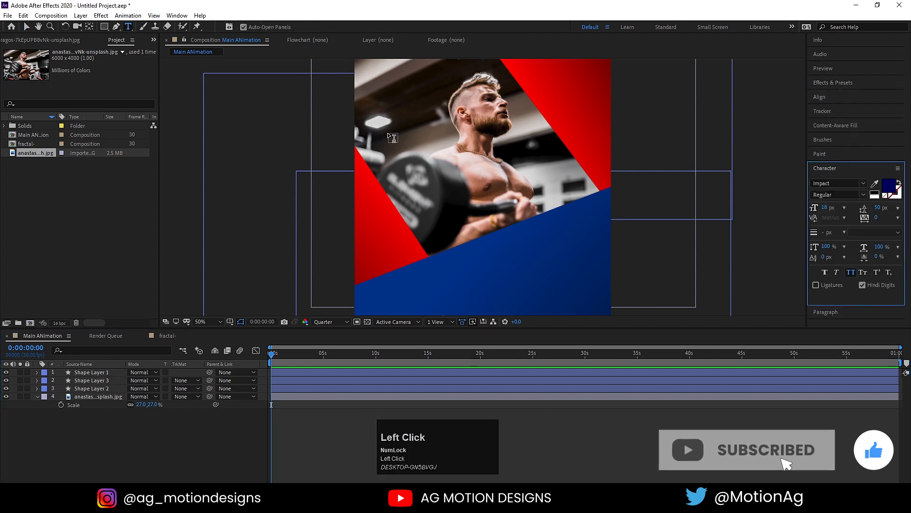
{"action": "left_click", "coordinate": [431, 206]}
{"action": "type", "text": "S"}
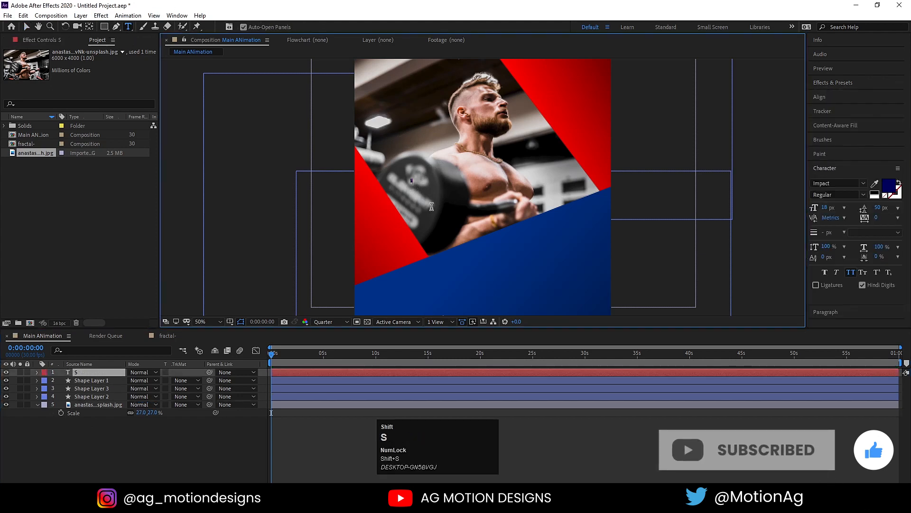
{"action": "type", "text": "HAPE"}
{"action": "key", "text": "ctrl+a"}
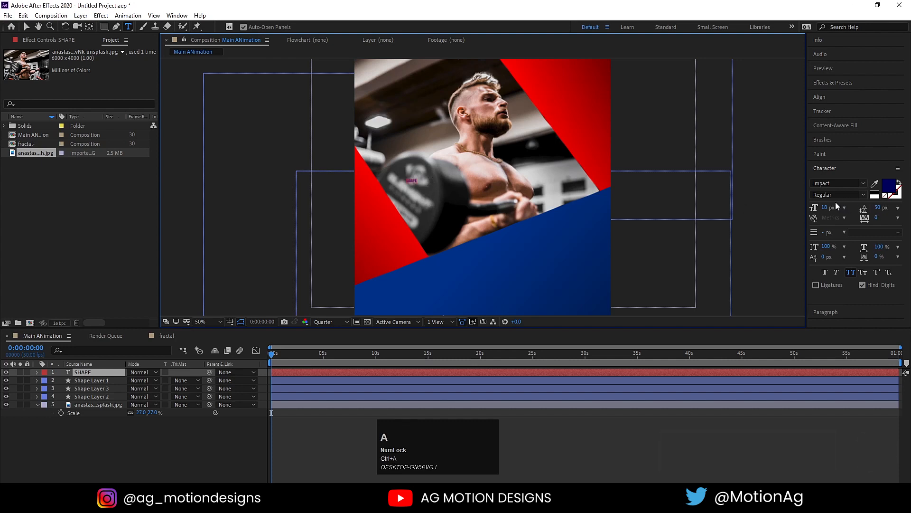
{"action": "left_click_drag", "start_coordinate": [826, 206], "coordinate": [883, 195]}
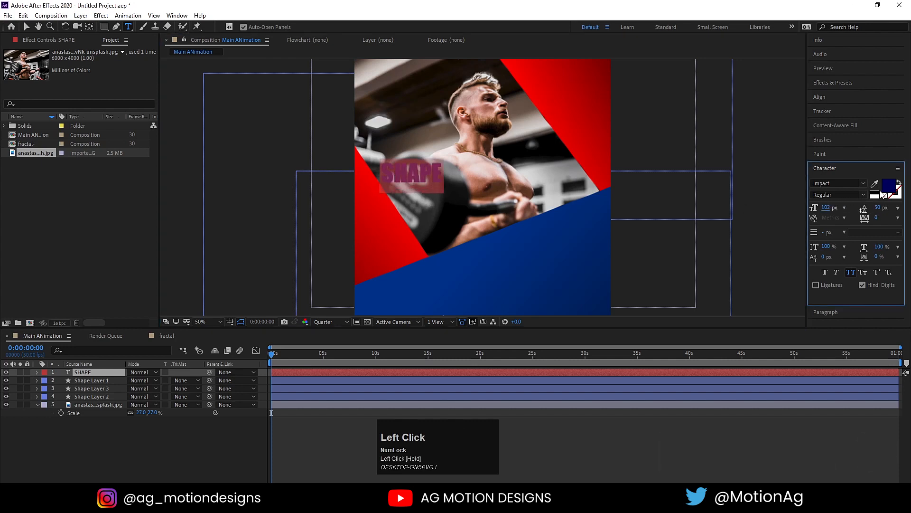
{"action": "left_click", "coordinate": [877, 194]}
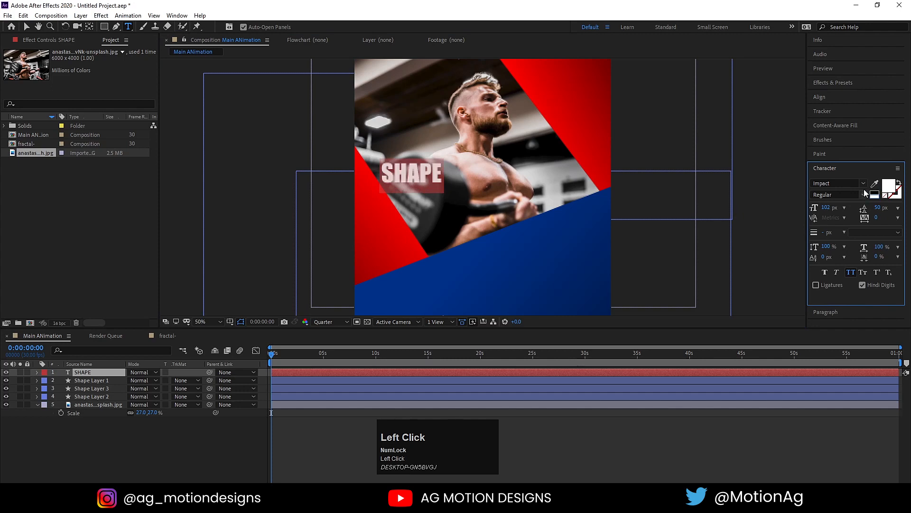
{"action": "left_click", "coordinate": [864, 183]}
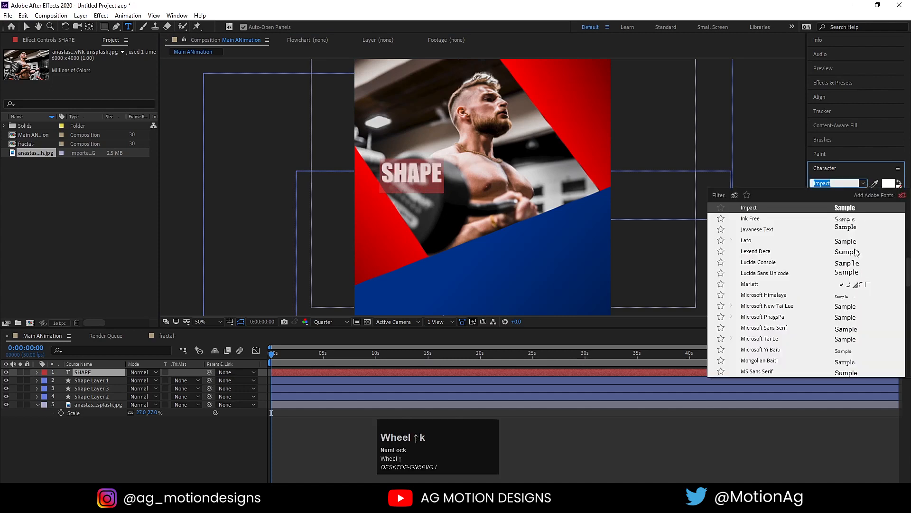
{"action": "scroll", "coordinate": [857, 253], "scroll_direction": "up", "scroll_amount": 2}
{"action": "scroll", "coordinate": [857, 253], "scroll_direction": "up", "scroll_amount": 5}
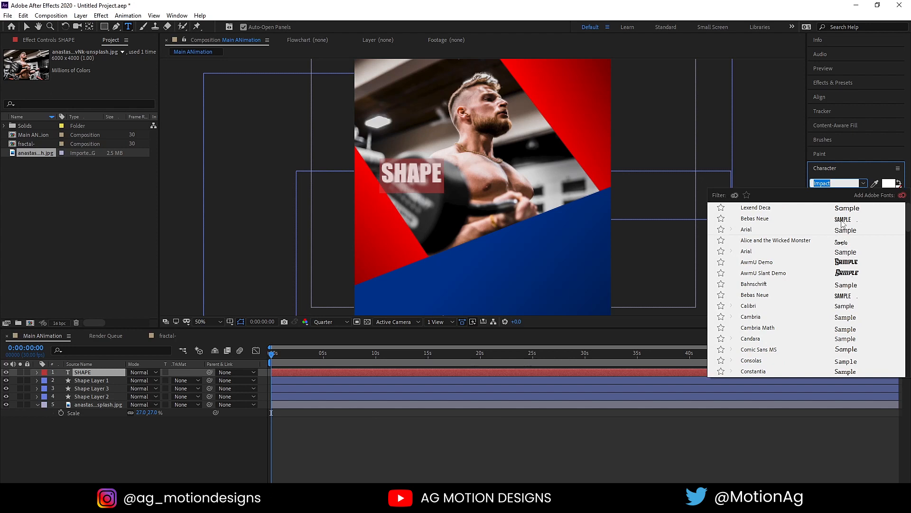
{"action": "left_click", "coordinate": [842, 221]}
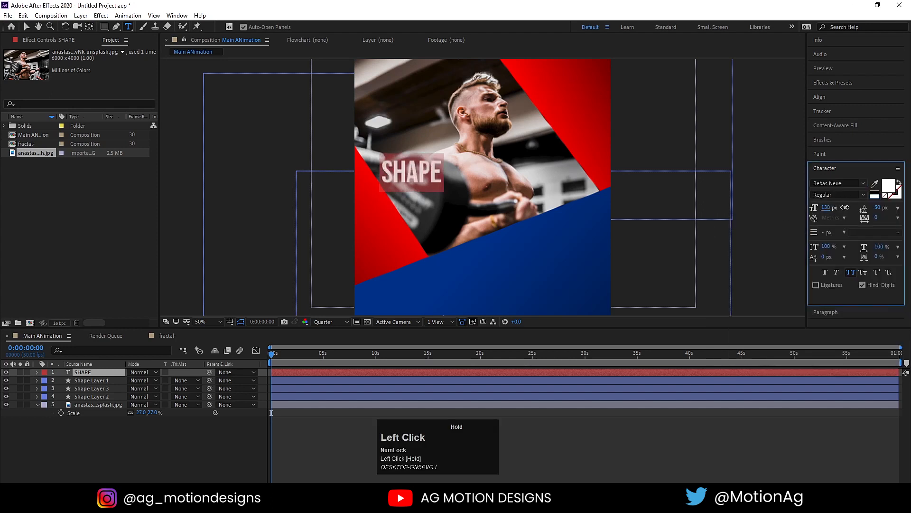
{"action": "left_click_drag", "start_coordinate": [845, 207], "coordinate": [862, 204]}
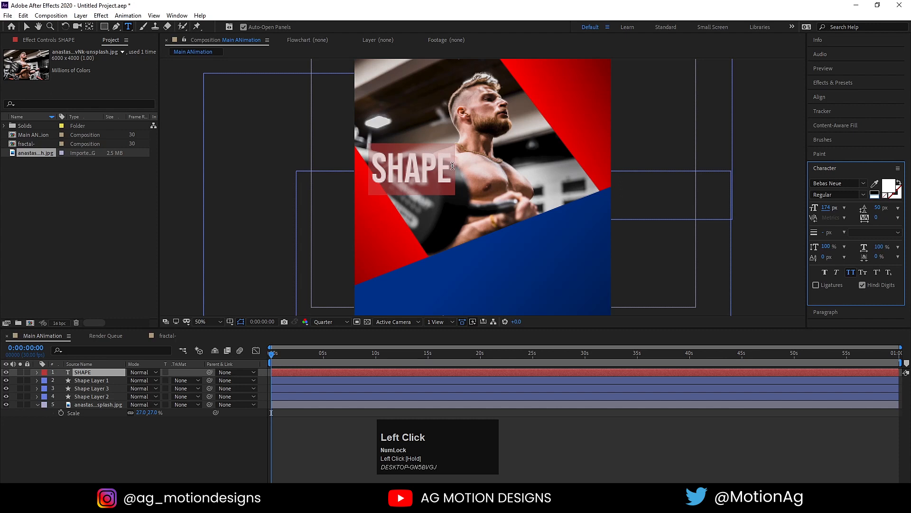
{"action": "left_click", "coordinate": [452, 165]}
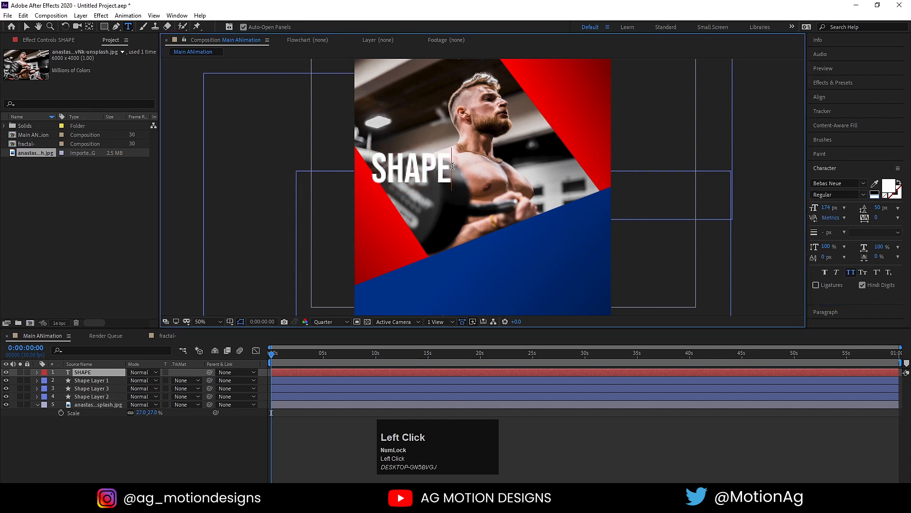
Enlarge SHAPE to 185 px, make it faux italic, and duplicate the layer.
{"action": "left_click", "coordinate": [828, 208]}
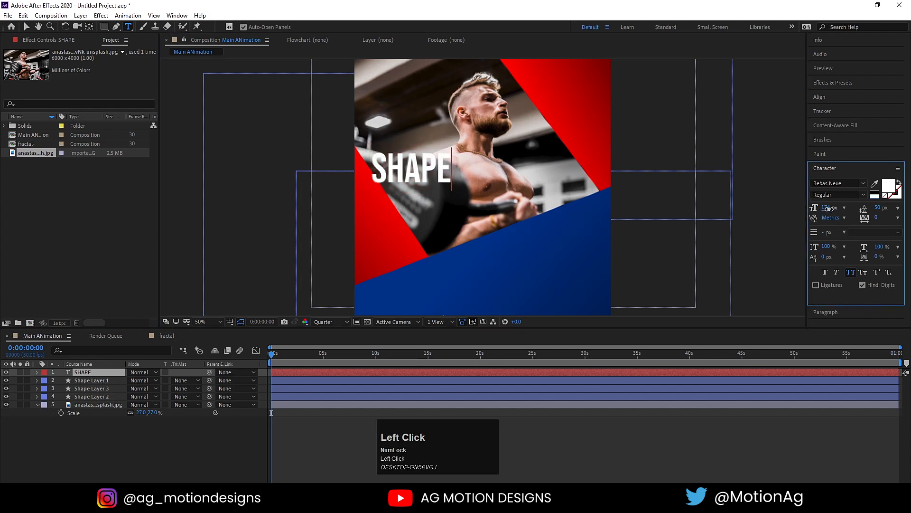
{"action": "left_click_drag", "start_coordinate": [828, 209], "coordinate": [837, 209]}
{"action": "key", "text": "ctrl+a"}
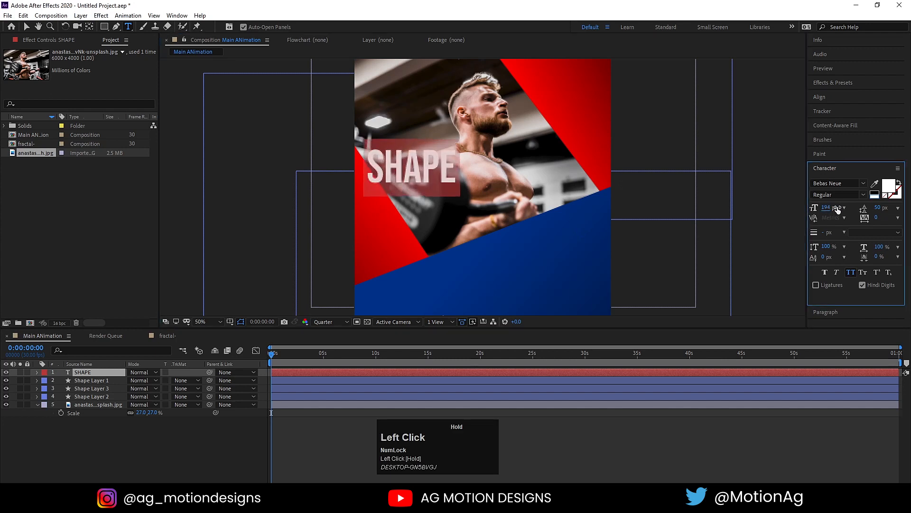
{"action": "left_click", "coordinate": [837, 273]}
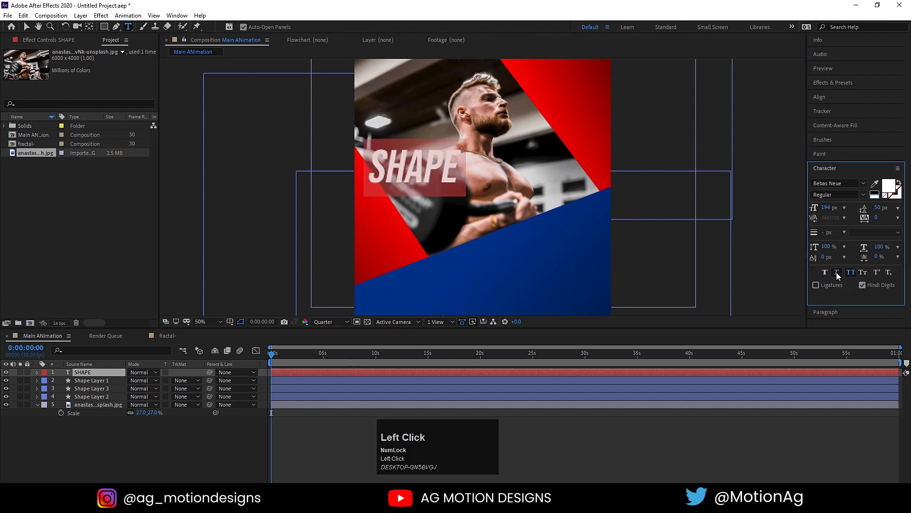
{"action": "left_click", "coordinate": [91, 372]}
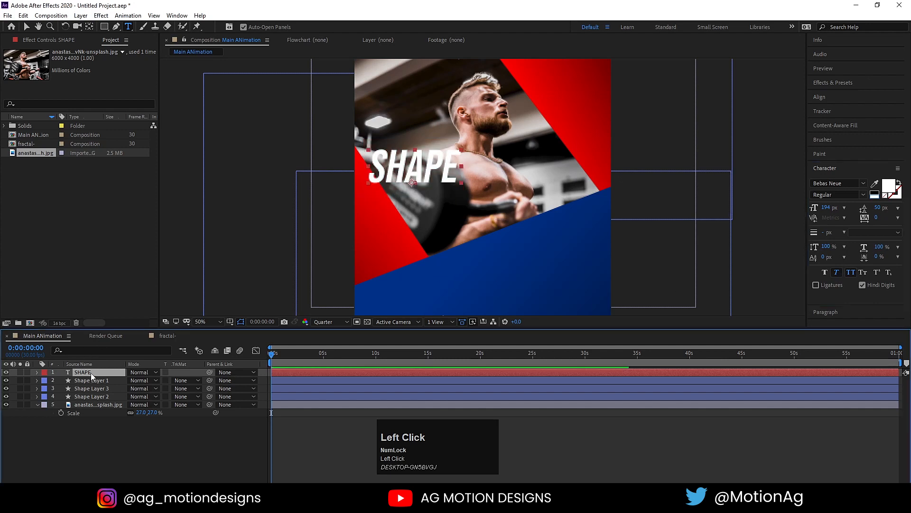
{"action": "key", "text": "ctrl+d"}
Move the duplicate title below SHAPE and retype it as 'Your body'.
{"action": "key", "text": "v"}
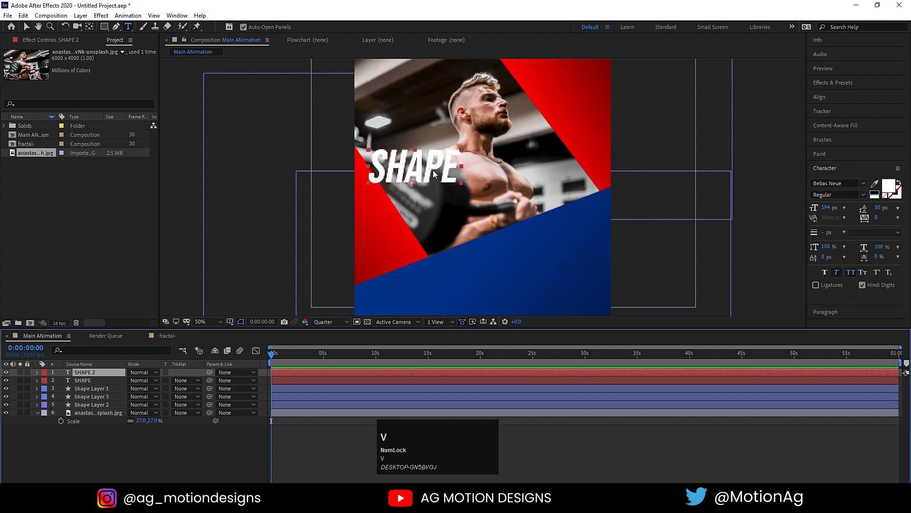
{"action": "left_click_drag", "start_coordinate": [417, 174], "coordinate": [443, 209]}
{"action": "key", "text": "ctrl+t"}
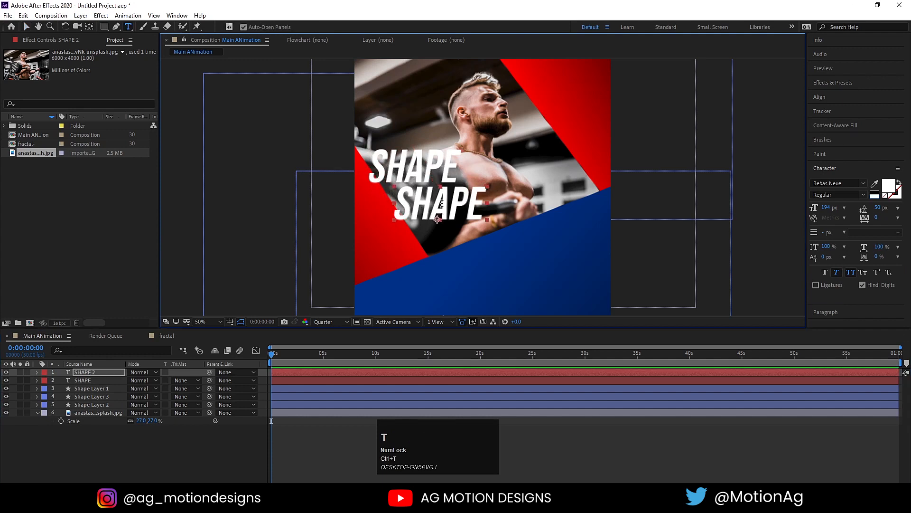
{"action": "left_click", "coordinate": [441, 203]}
{"action": "key", "text": "ctrl+a"}
{"action": "type", "text": "Y"}
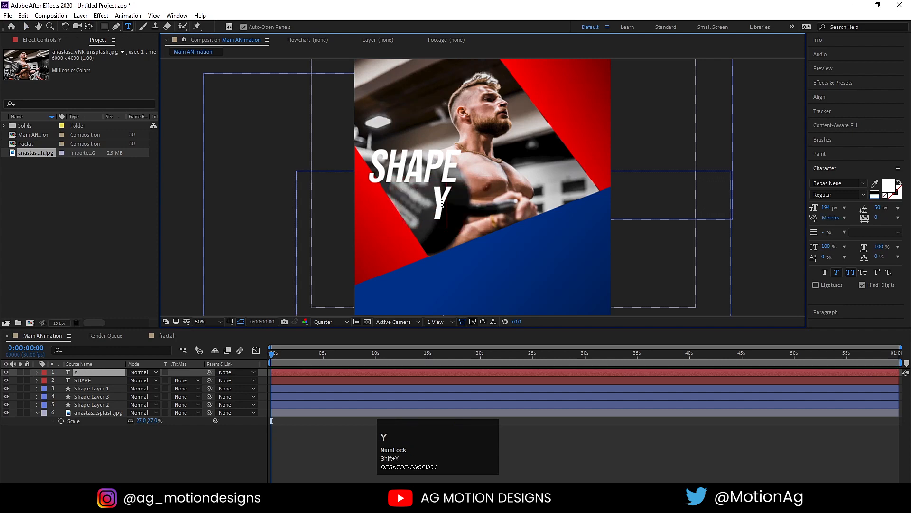
{"action": "type", "text": "our body"}
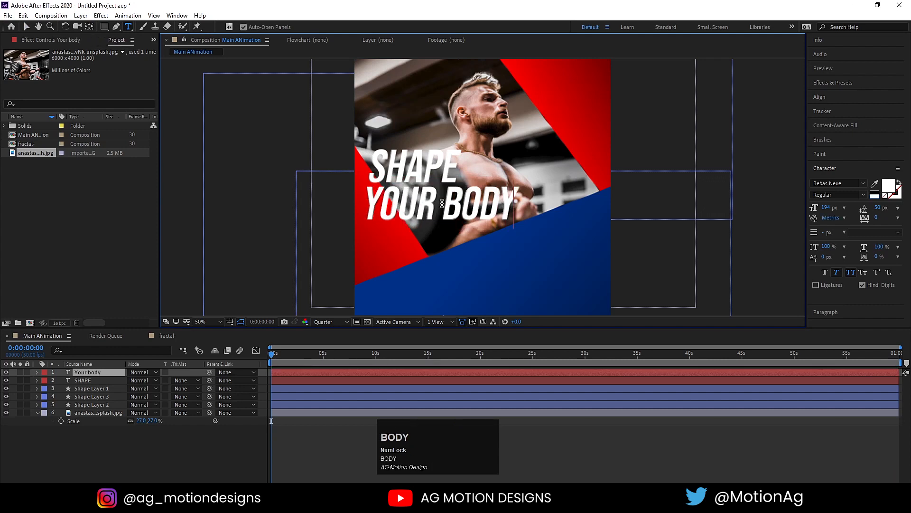
Shrink the YOUR BODY text to 166 px and nudge it slightly right.
{"action": "key", "text": "ctrl+a"}
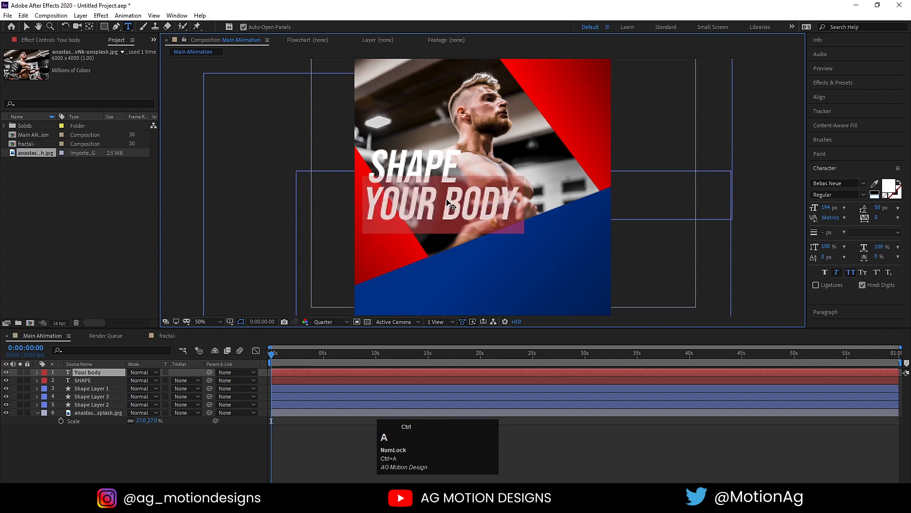
{"action": "left_click", "coordinate": [867, 195]}
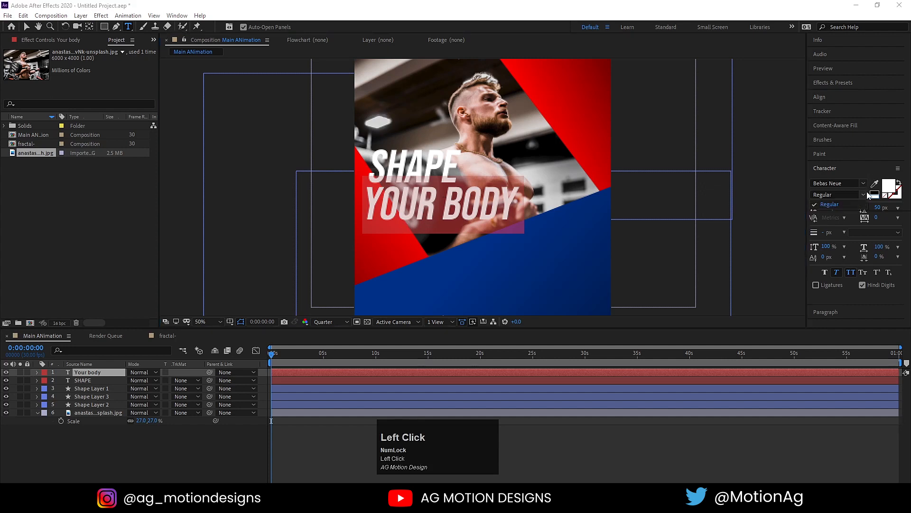
{"action": "left_click_drag", "start_coordinate": [828, 209], "coordinate": [816, 208]}
{"action": "left_click_drag", "start_coordinate": [816, 207], "coordinate": [810, 208]}
{"action": "left_click", "coordinate": [25, 27]}
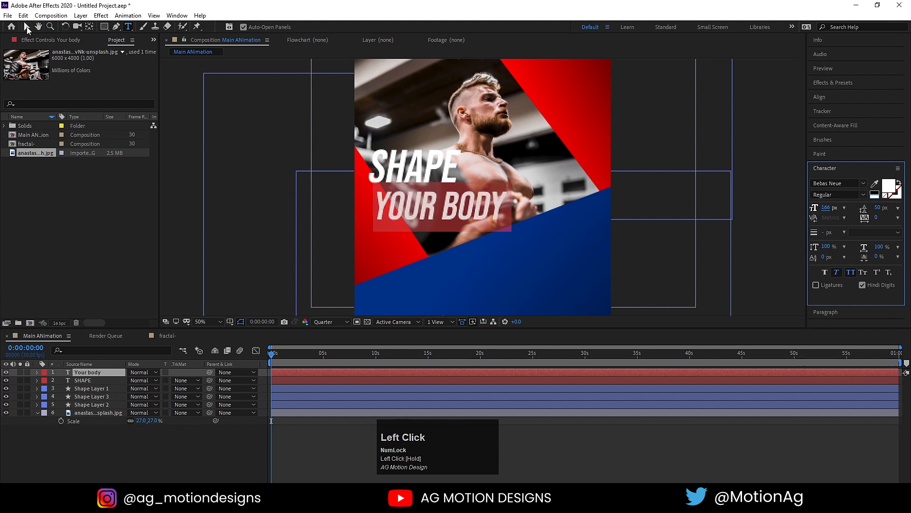
{"action": "left_click_drag", "start_coordinate": [432, 205], "coordinate": [442, 202]}
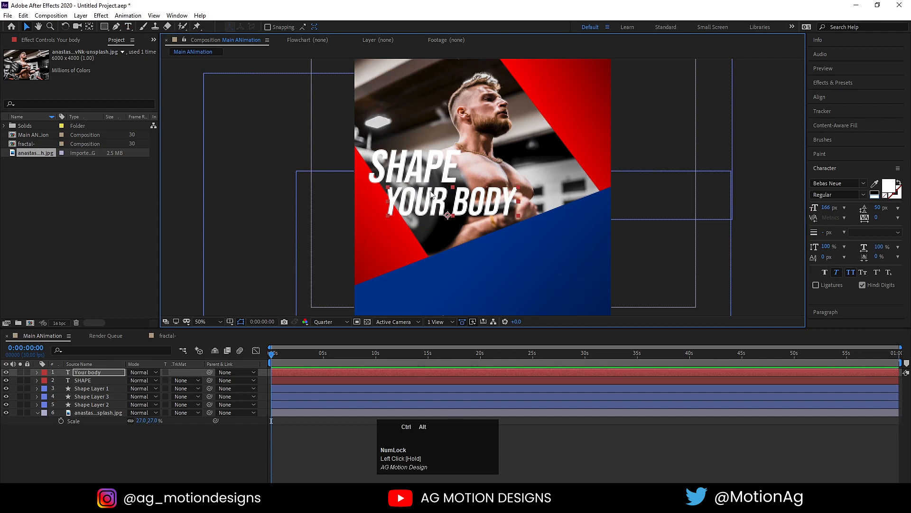
Centre both titles' anchor points and lift SHAPE and YOUR BODY up together.
{"action": "key", "text": "ctrl+alt+Num_Lock"}
{"action": "key", "text": "Home"}
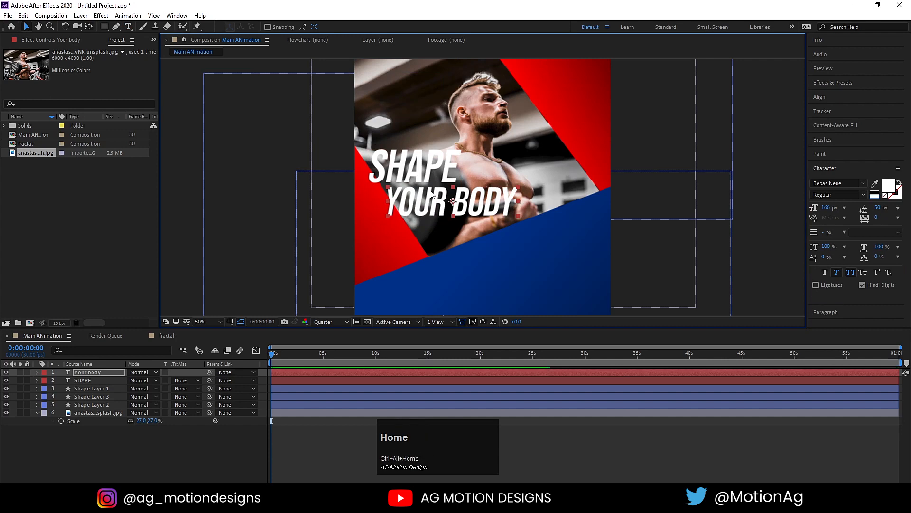
{"action": "left_click", "coordinate": [422, 159]}
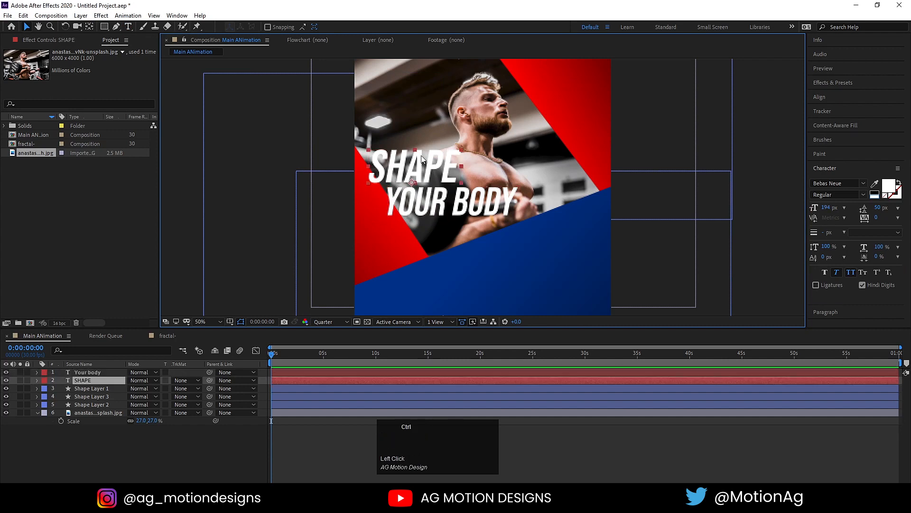
{"action": "key", "text": "ctrl+alt+Home"}
{"action": "left_click", "coordinate": [430, 195], "text": "shift"}
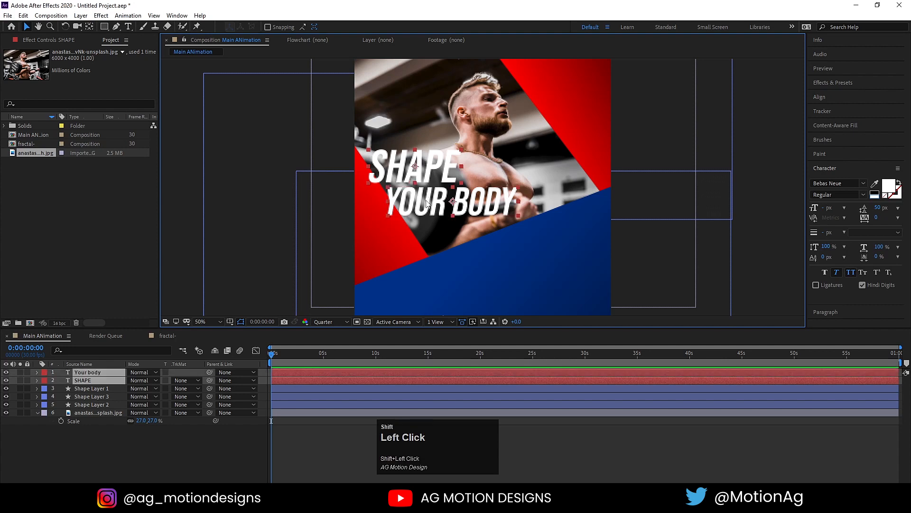
{"action": "left_click_drag", "start_coordinate": [422, 205], "coordinate": [423, 199]}
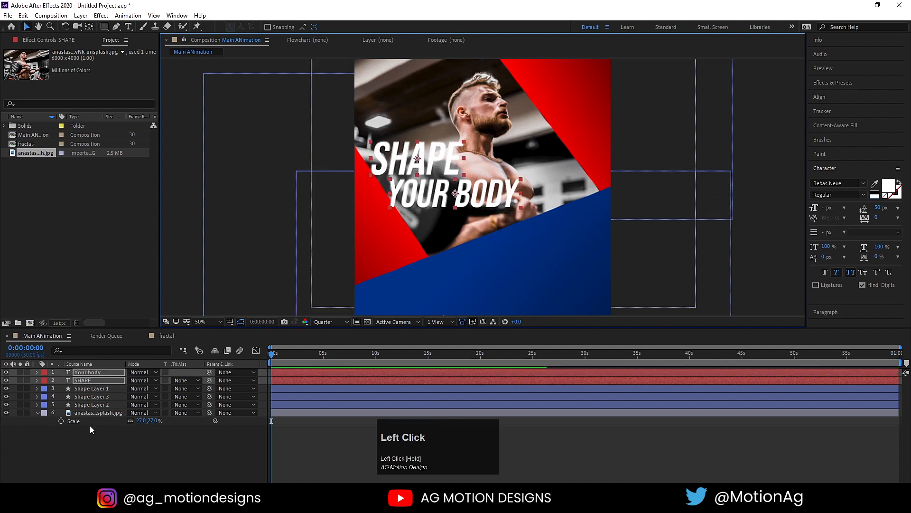
{"action": "left_click", "coordinate": [84, 445]}
{"action": "left_click", "coordinate": [376, 169]}
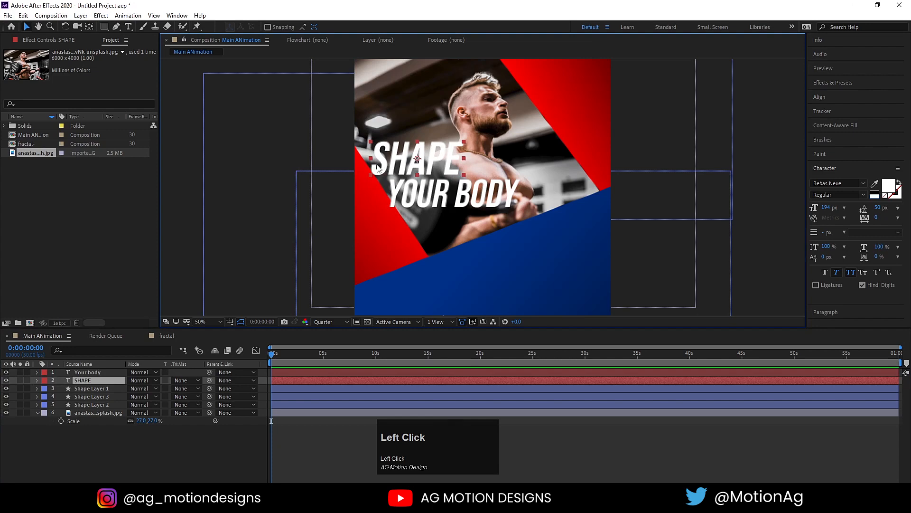
{"action": "left_click", "coordinate": [833, 84]}
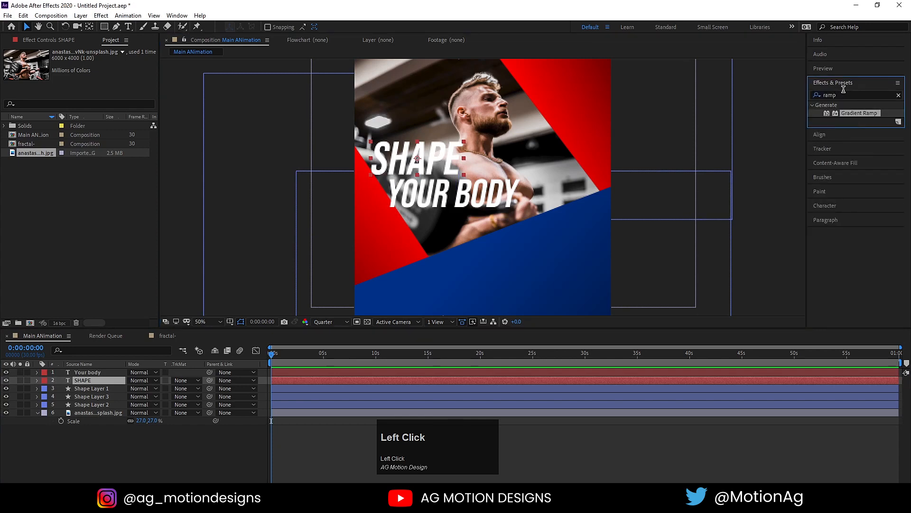
Apply a Drop Shadow to SHAPE with distance 14, softness 38 and 50% opacity.
{"action": "left_click", "coordinate": [844, 91]}
{"action": "key", "text": "ctrl+a"}
{"action": "type", "text": "drop"}
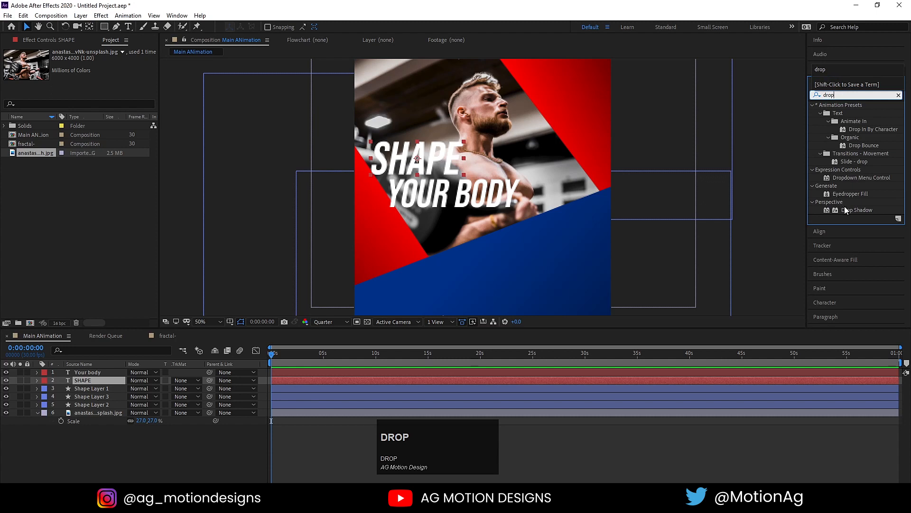
{"action": "double_click", "coordinate": [845, 209]}
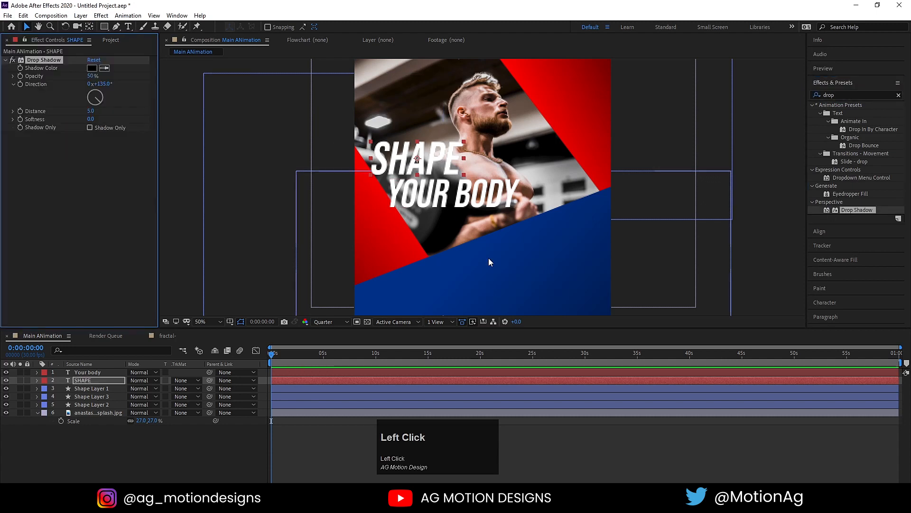
{"action": "left_click_drag", "start_coordinate": [90, 111], "coordinate": [109, 121]}
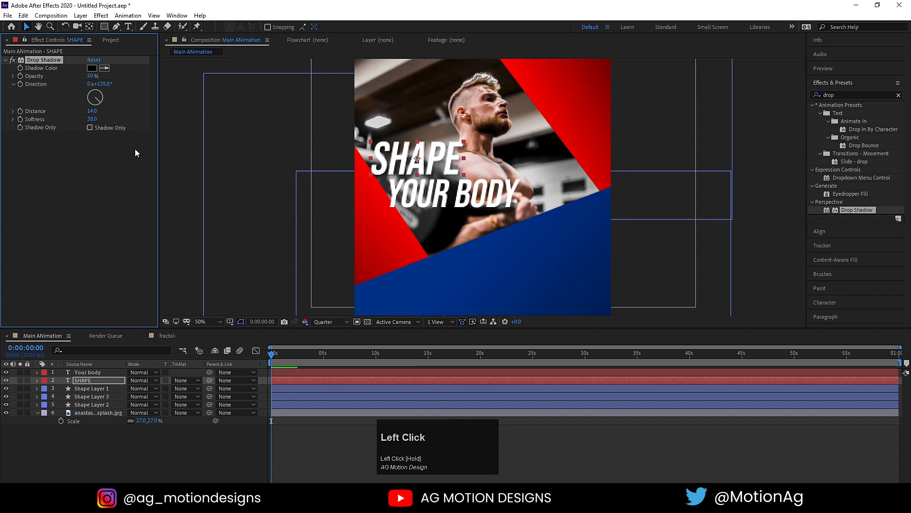
{"action": "left_click", "coordinate": [92, 76]}
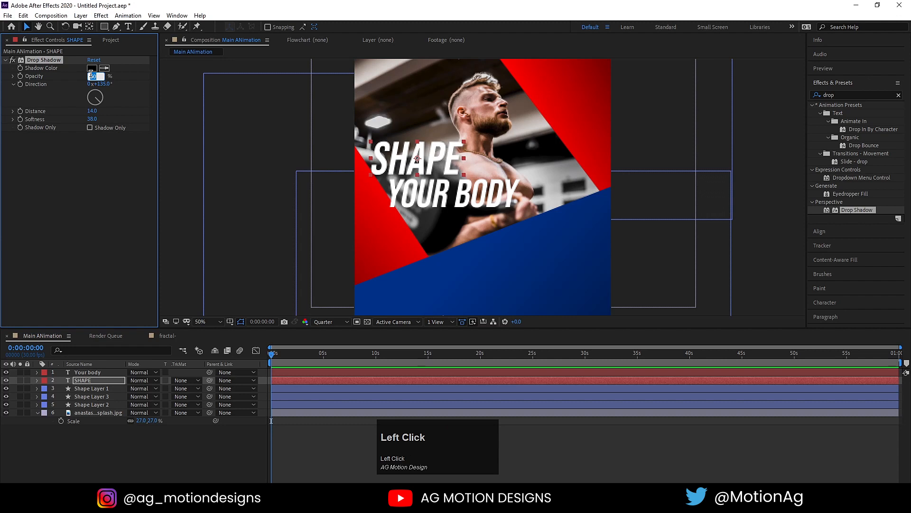
{"action": "key", "text": "Return"}
Copy the same Drop Shadow onto the YOUR BODY title.
{"action": "left_click", "coordinate": [44, 60]}
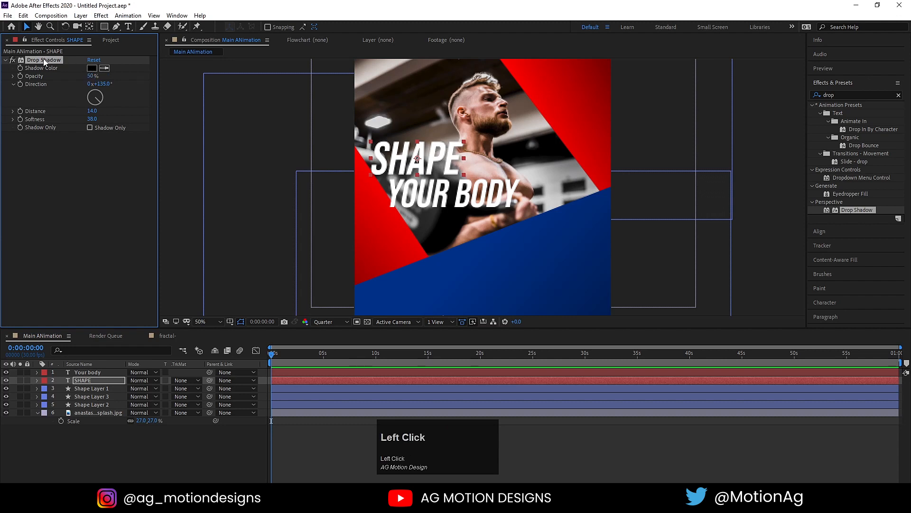
{"action": "left_click", "coordinate": [390, 203]}
{"action": "key", "text": "ctrl+v"}
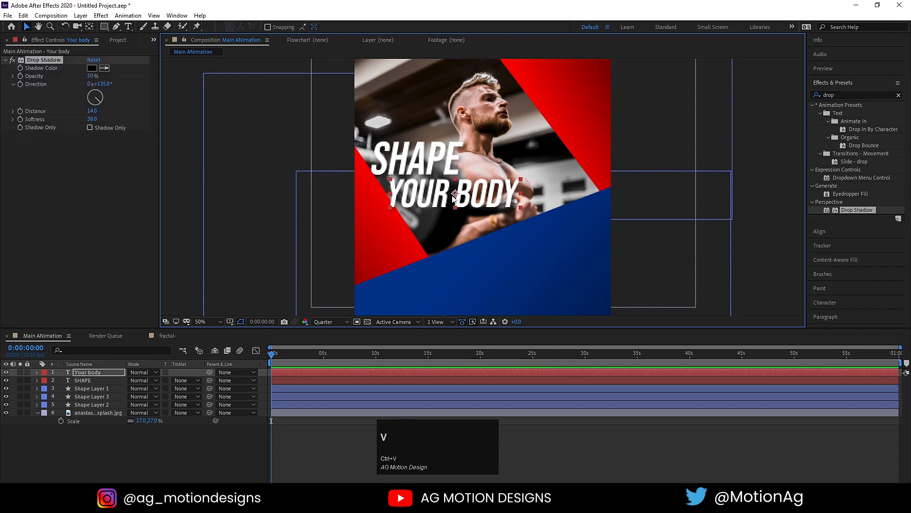
{"action": "left_click", "coordinate": [347, 202]}
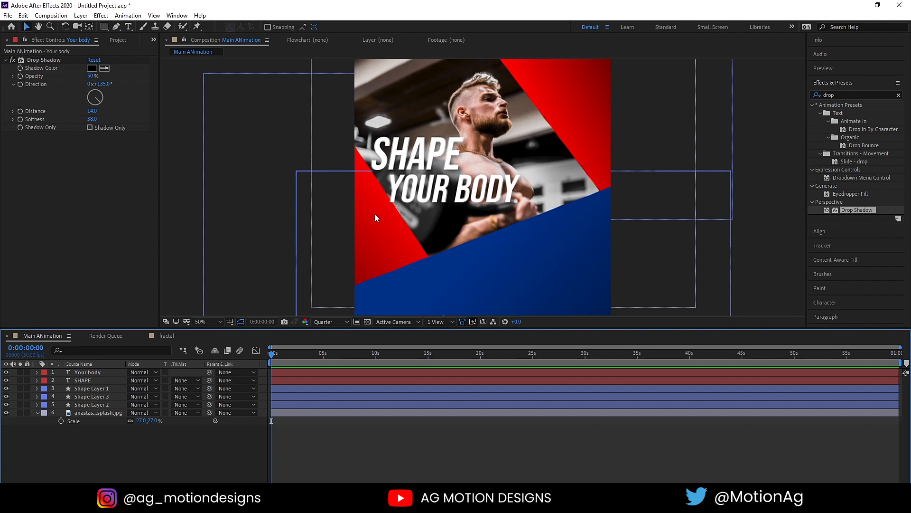
{"action": "left_click", "coordinate": [361, 228]}
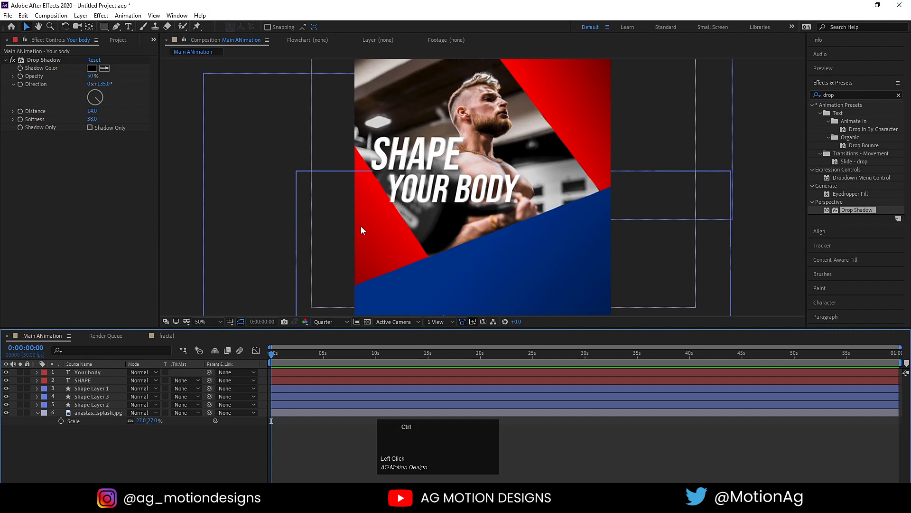
Paste the Lorem ipsum placeholder into a new left-aligned text layer and reduce its size.
{"action": "key", "text": "ctrl+t"}
{"action": "left_click", "coordinate": [374, 236]}
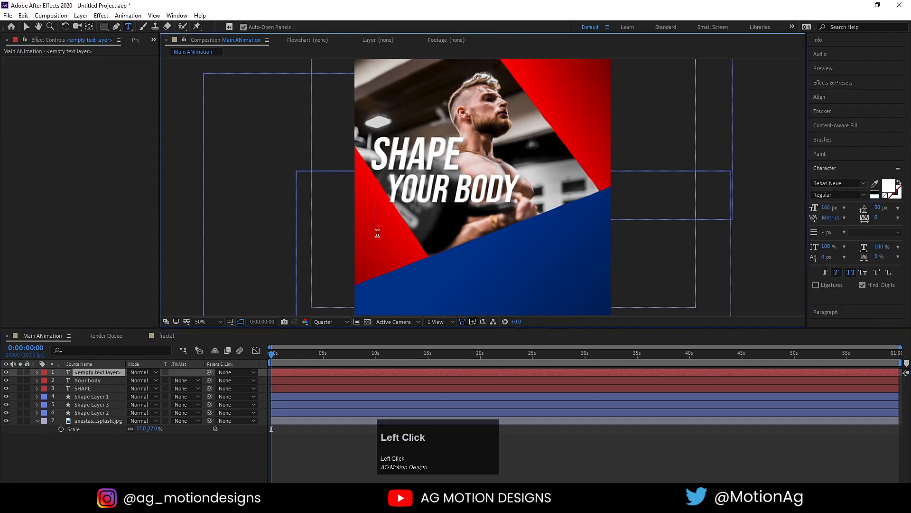
{"action": "type", "text": "Lorem ipsum dolor sit amet, consectetur adipiscing elit, sed do eiusmod tempor incididunt ut labore et dolore magna aliqua. Ut enim ad minim veniam, quis nostrud exercitation ullamco laboris nisi ut aliquip ex ea commodo consequat."}
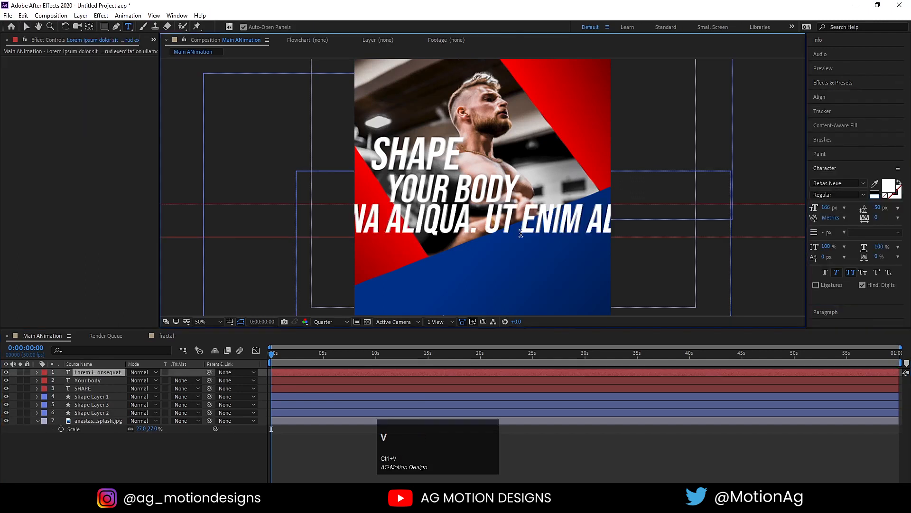
{"action": "key", "text": "ctrl+a"}
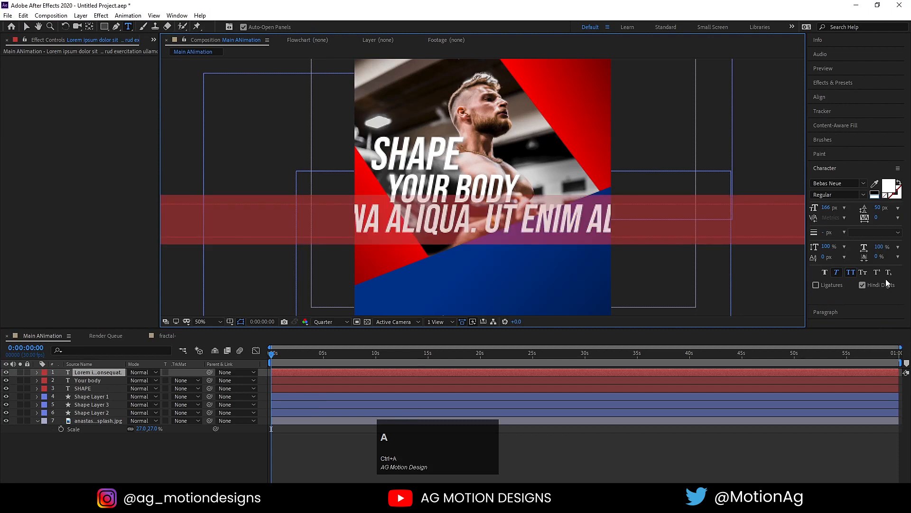
{"action": "left_click", "coordinate": [836, 167]}
{"action": "left_click", "coordinate": [830, 182]}
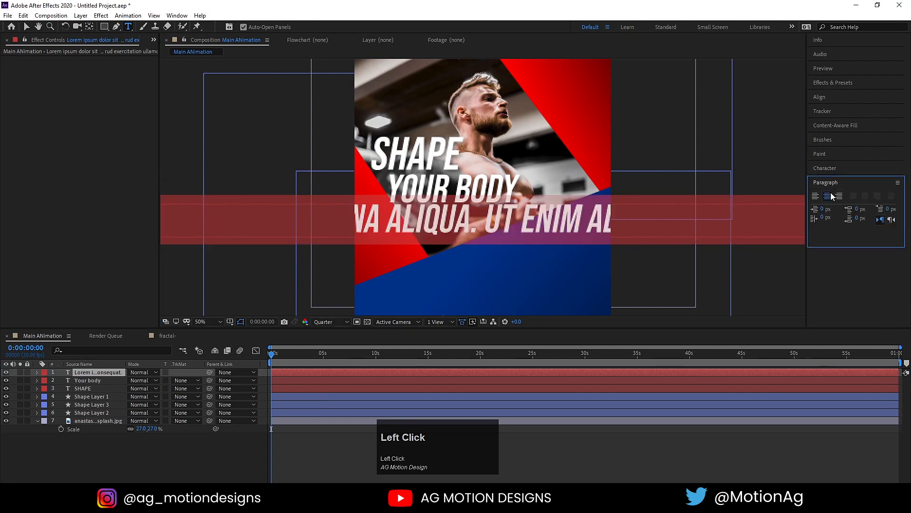
{"action": "left_click", "coordinate": [815, 196]}
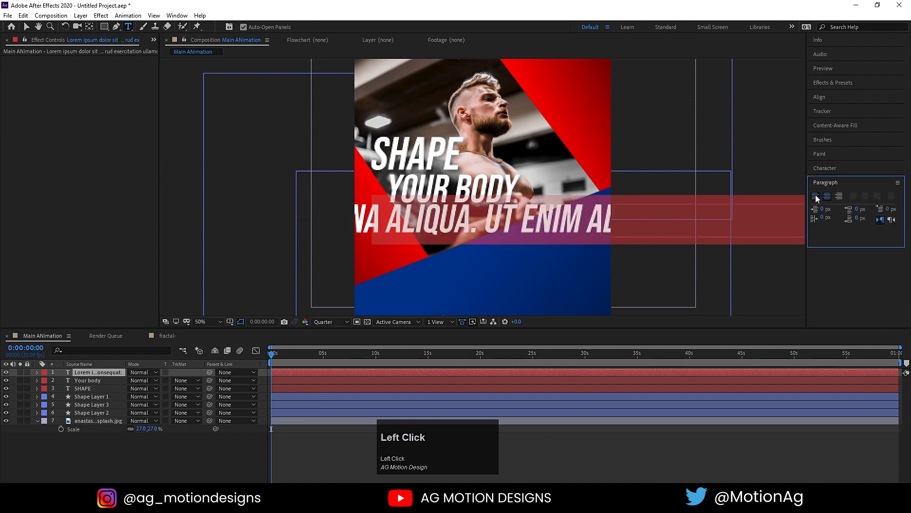
{"action": "left_click", "coordinate": [823, 167]}
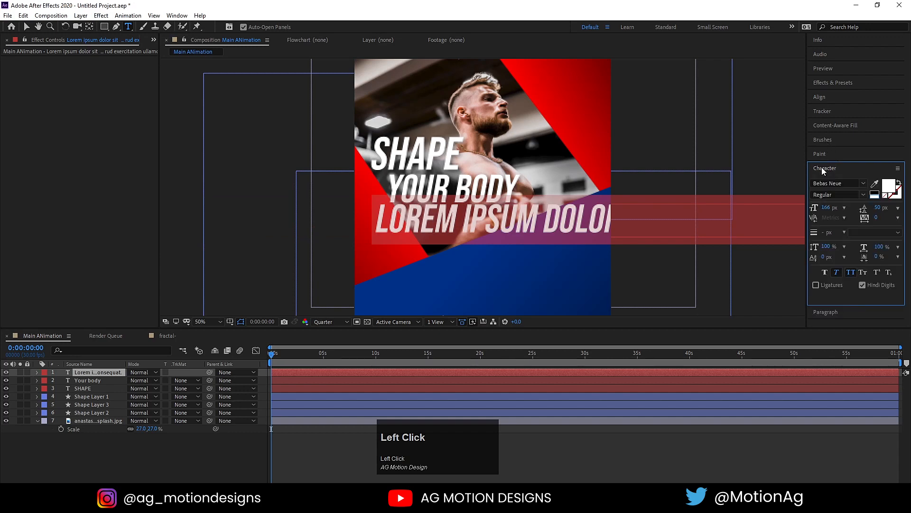
{"action": "left_click_drag", "start_coordinate": [827, 208], "coordinate": [761, 206]}
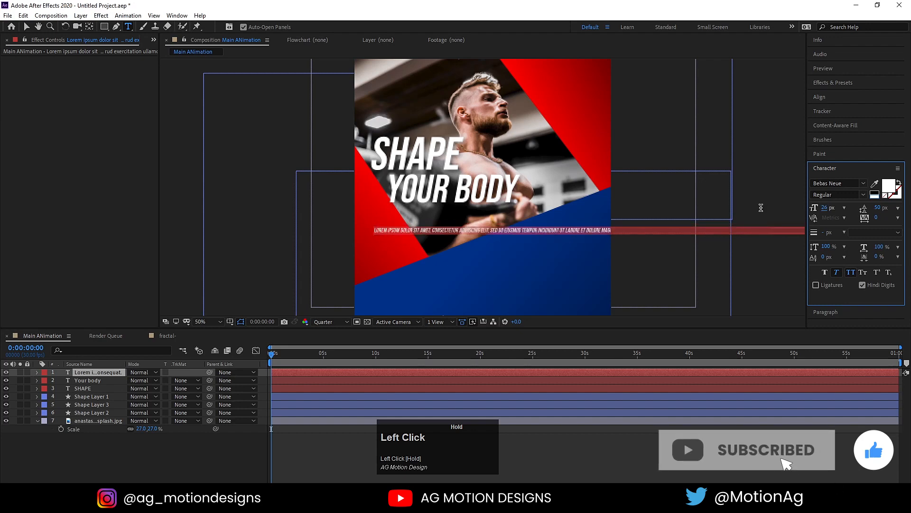
{"action": "left_click", "coordinate": [825, 208]}
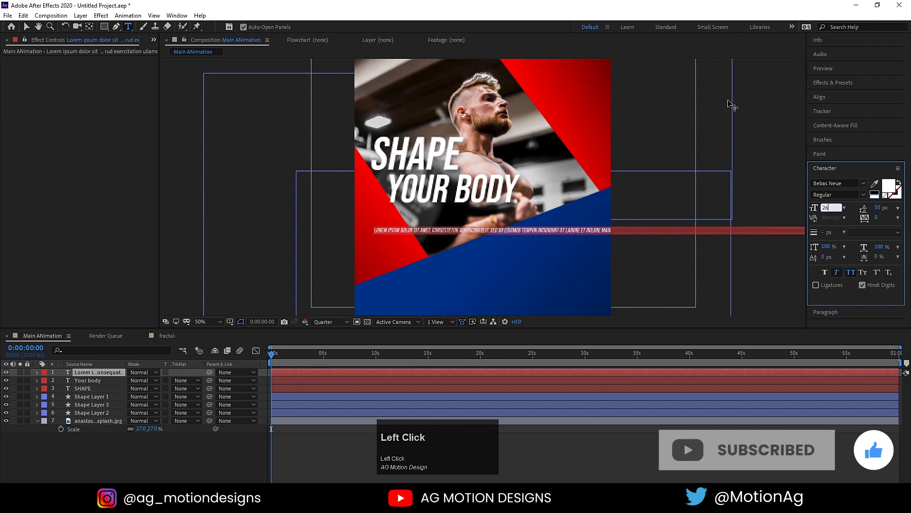
Restyle Lorem ipsum as upright Poppins Regular 22 px without all caps, previewing at Full resolution.
{"action": "left_click", "coordinate": [832, 184]}
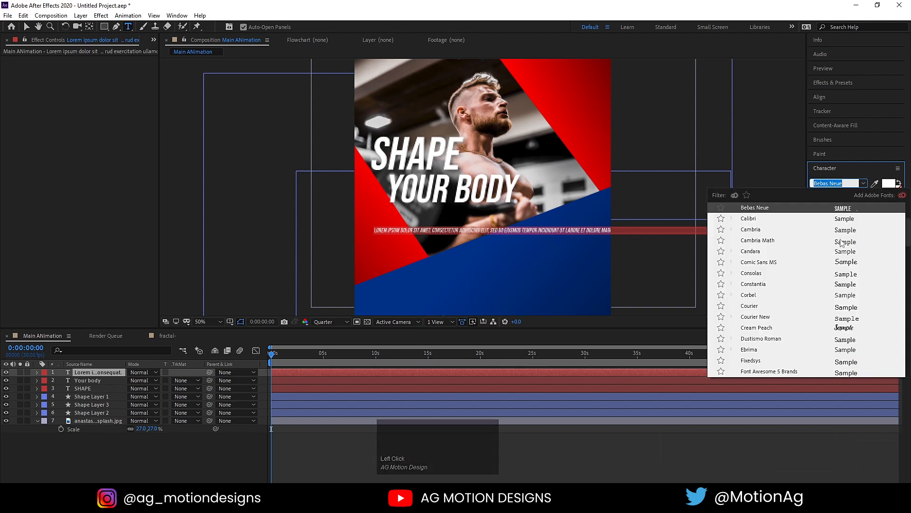
{"action": "scroll", "coordinate": [836, 270], "scroll_direction": "up", "scroll_amount": 2}
{"action": "scroll", "coordinate": [839, 272], "scroll_direction": "up", "scroll_amount": 1}
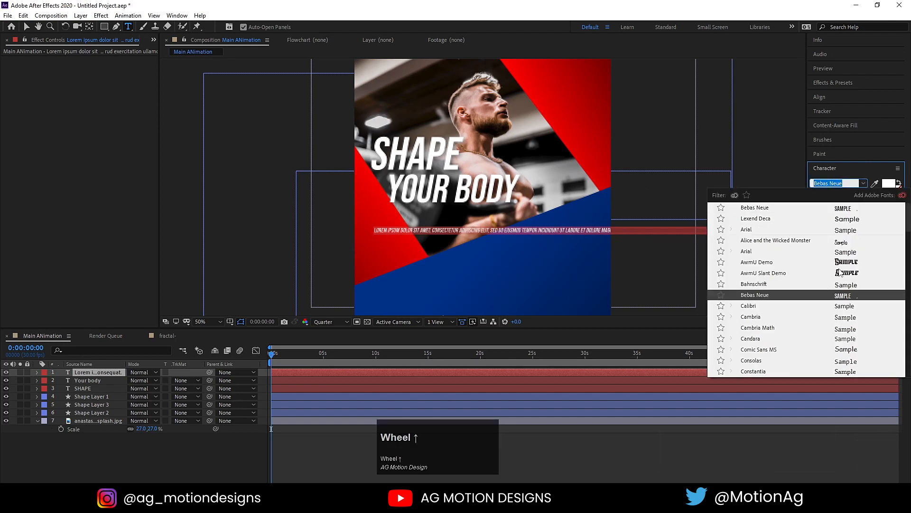
{"action": "left_click", "coordinate": [847, 219]}
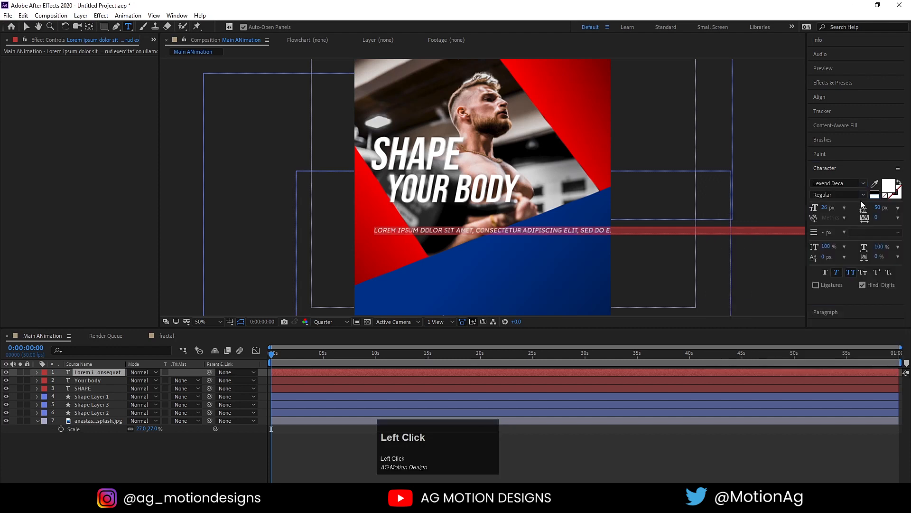
{"action": "left_click", "coordinate": [851, 182]}
{"action": "type", "text": "pa"}
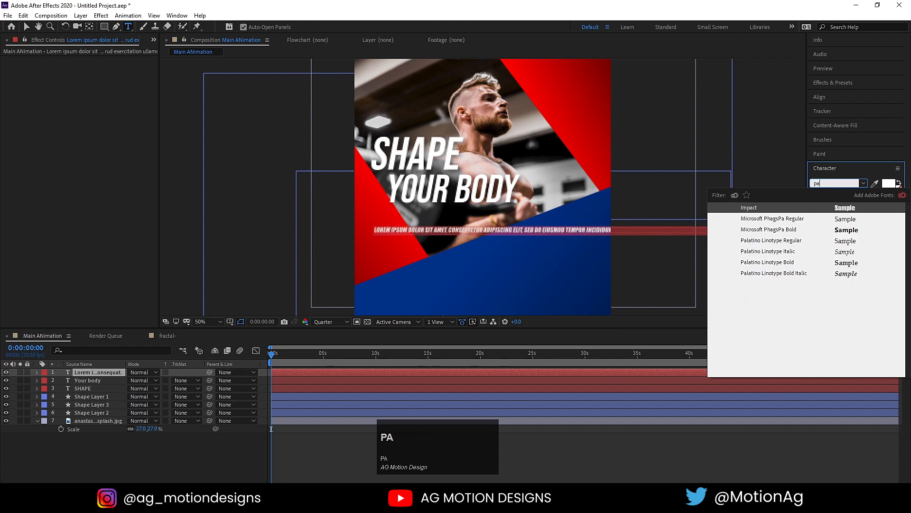
{"action": "key", "text": "BackSpace"}
{"action": "type", "text": "opp"}
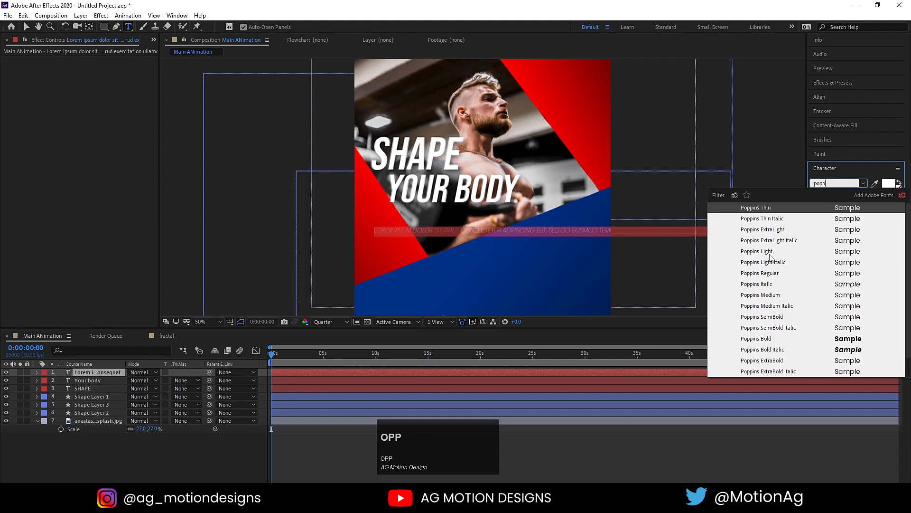
{"action": "left_click", "coordinate": [764, 273]}
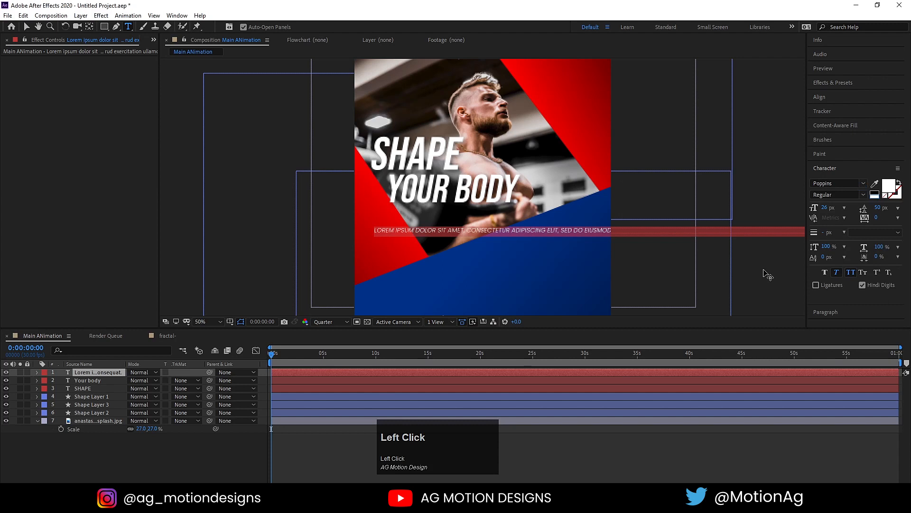
{"action": "left_click", "coordinate": [836, 273]}
{"action": "left_click", "coordinate": [853, 271]}
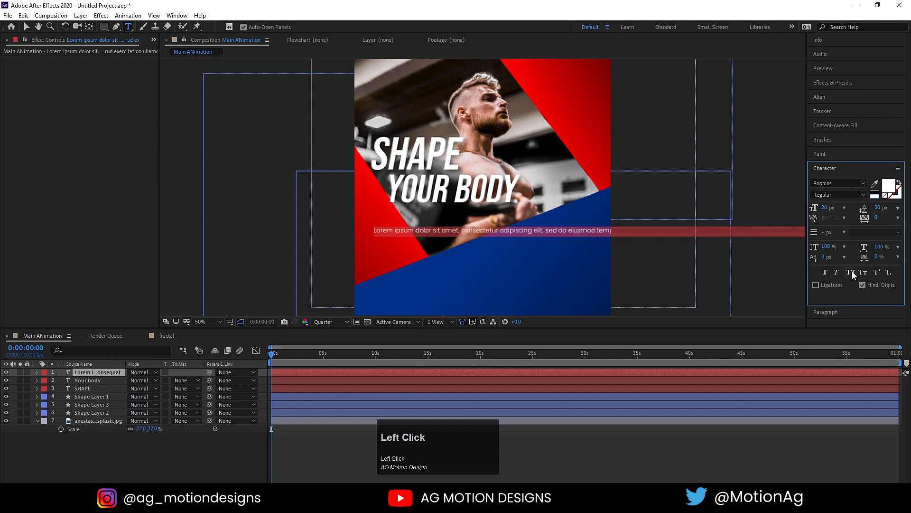
{"action": "left_click_drag", "start_coordinate": [819, 208], "coordinate": [813, 207]}
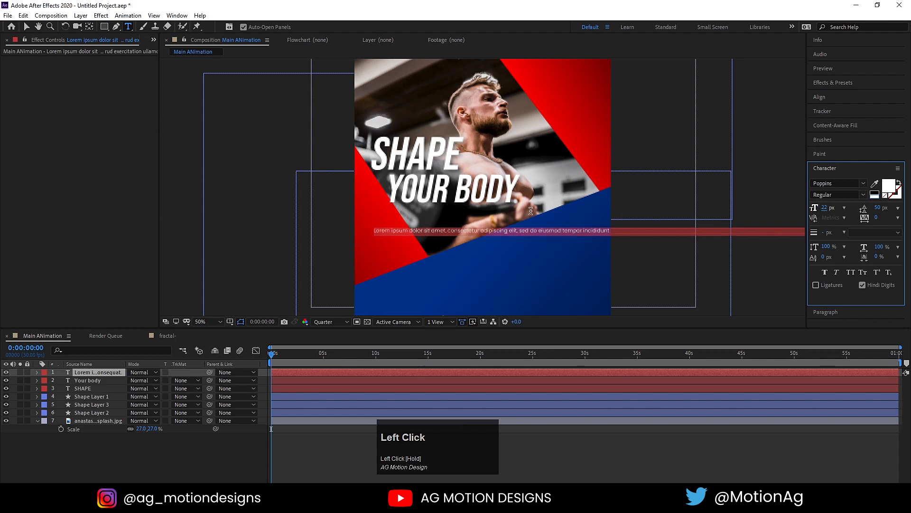
{"action": "left_click", "coordinate": [323, 322]}
{"action": "left_click", "coordinate": [327, 345]}
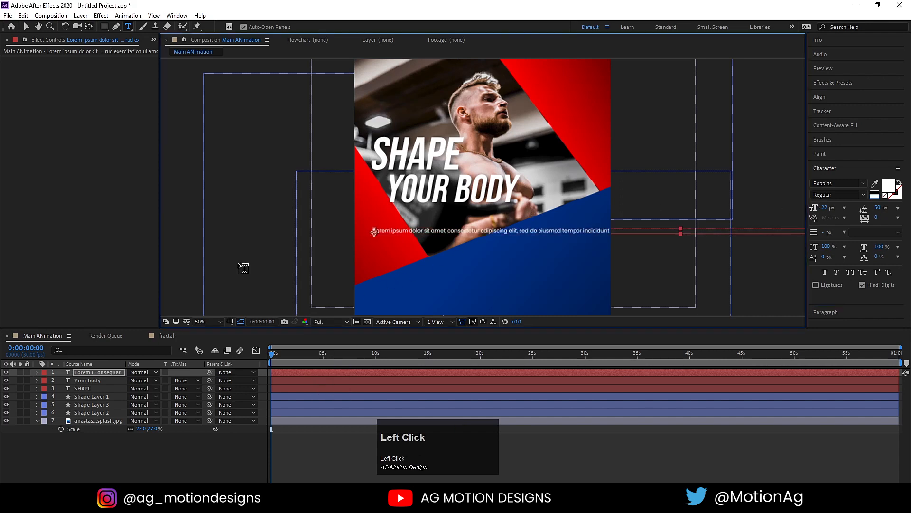
Move the Lorem ipsum text under the title and break lines before sed, magna and quis.
{"action": "left_click", "coordinate": [27, 26]}
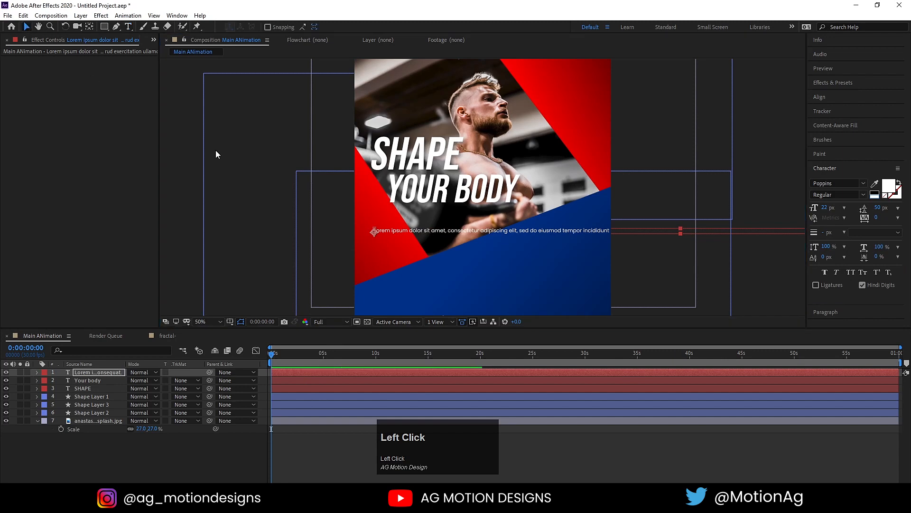
{"action": "scroll", "coordinate": [388, 226], "scroll_direction": "up", "scroll_amount": 2, "text": "alt"}
{"action": "left_click_drag", "start_coordinate": [389, 226], "coordinate": [368, 199]}
{"action": "key", "text": "ctrl+t"}
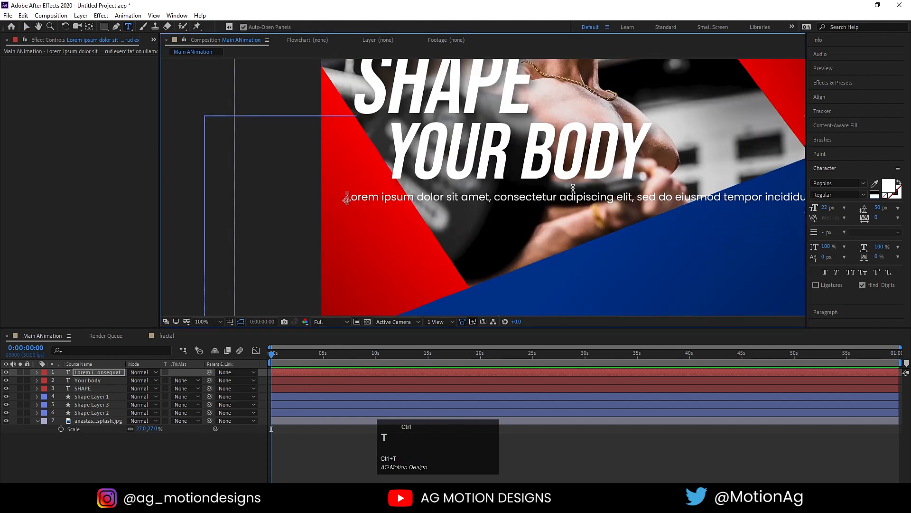
{"action": "left_click", "coordinate": [634, 198]}
{"action": "key", "text": "Return"}
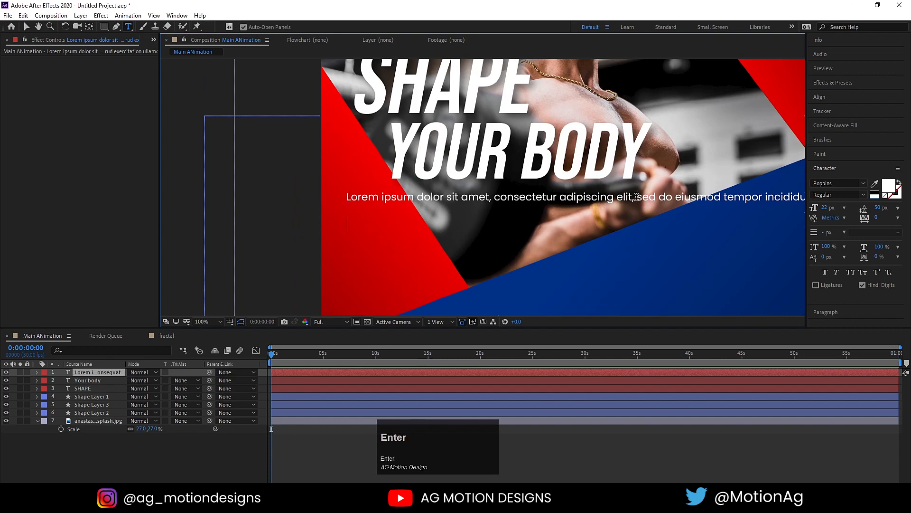
{"action": "left_click", "coordinate": [632, 223]}
{"action": "key", "text": "Return"}
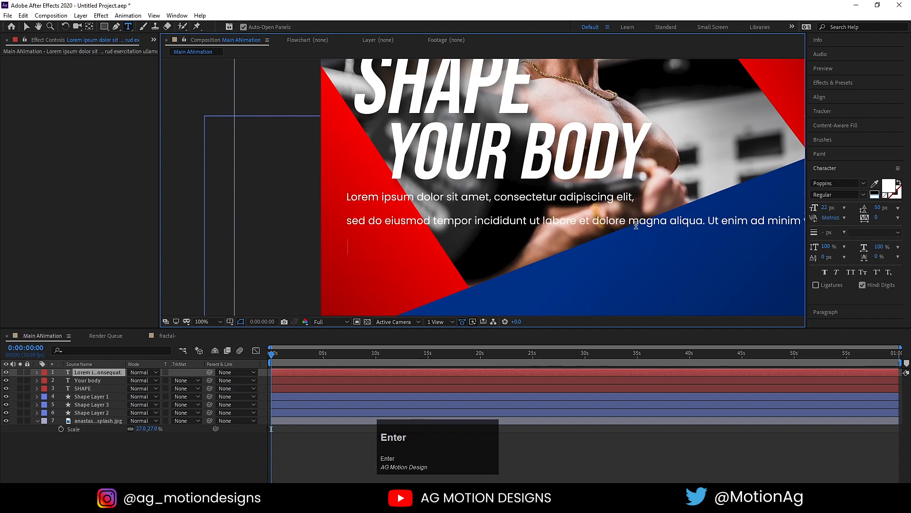
{"action": "left_click", "coordinate": [568, 246]}
{"action": "key", "text": "Return"}
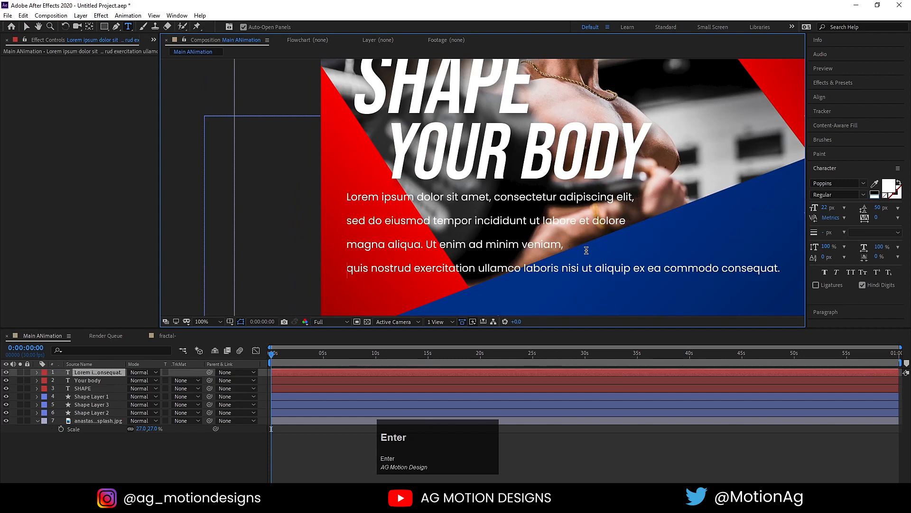
Set the leading to 27 px and break lines before nisi and consequat. for six lines.
{"action": "key", "text": "ctrl+a"}
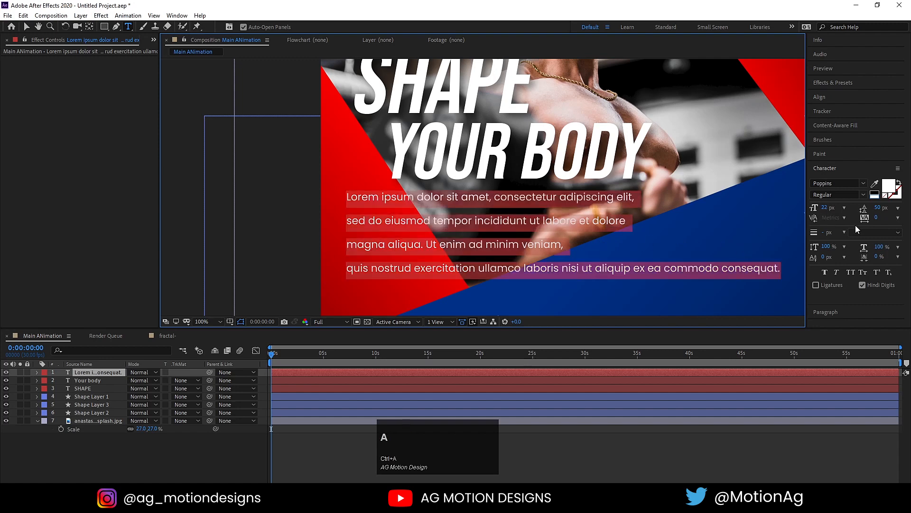
{"action": "left_click_drag", "start_coordinate": [876, 209], "coordinate": [865, 209]}
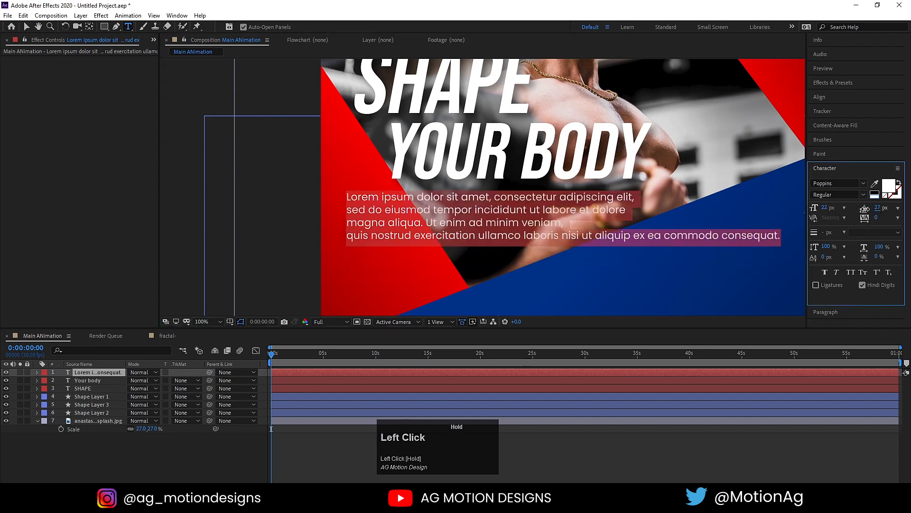
{"action": "left_click", "coordinate": [560, 234]}
{"action": "key", "text": "Return"}
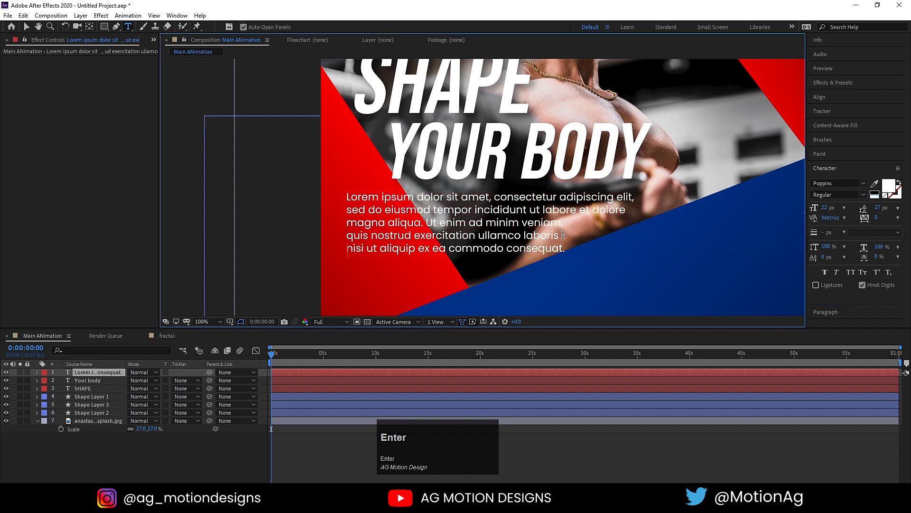
{"action": "left_click", "coordinate": [506, 248]}
{"action": "key", "text": "Return"}
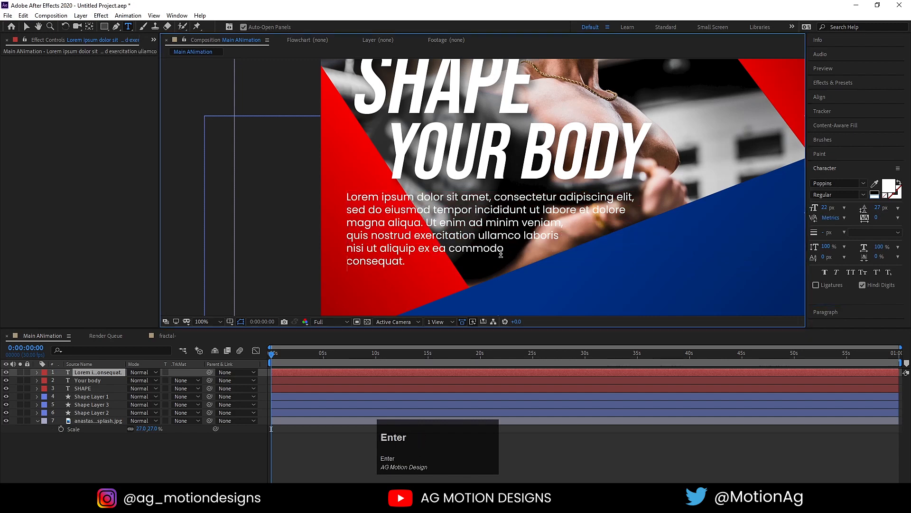
Centre the text layer's anchor point and fit the whole composition in the viewer.
{"action": "left_click", "coordinate": [26, 27]}
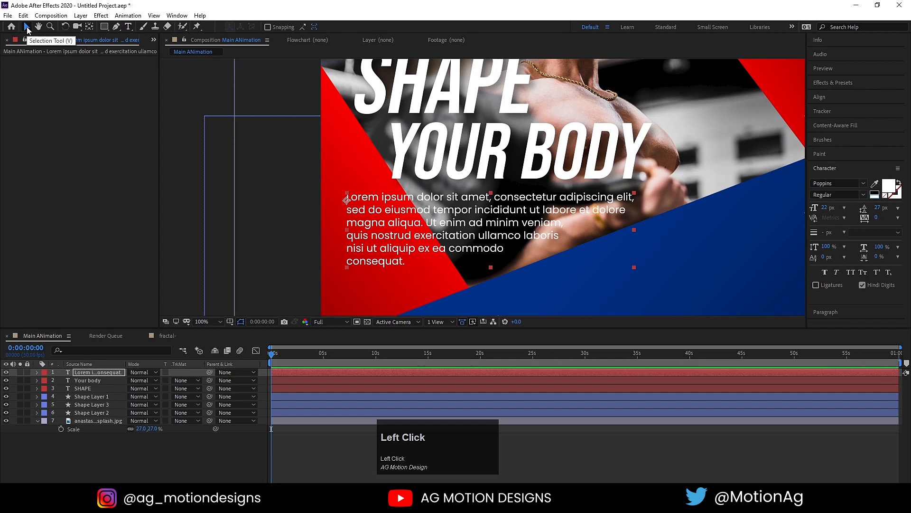
{"action": "key", "text": "ctrl+alt+Home"}
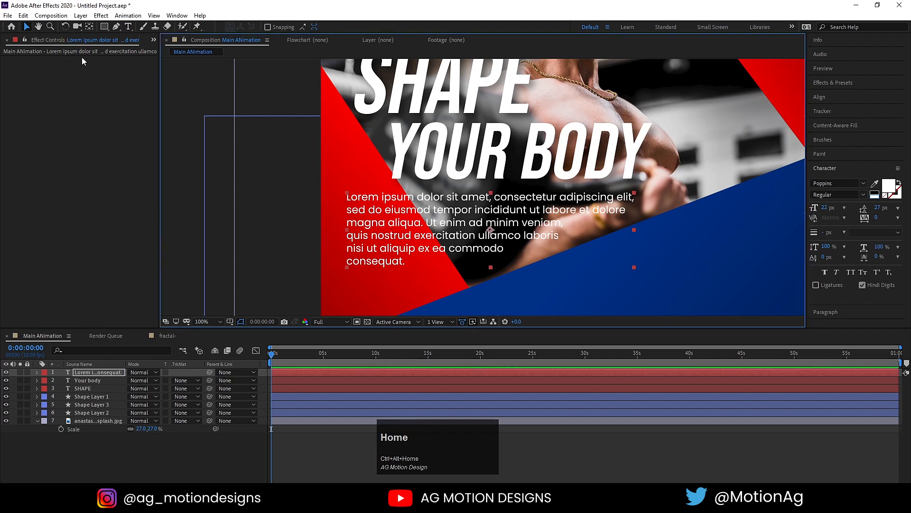
{"action": "left_click", "coordinate": [206, 321]}
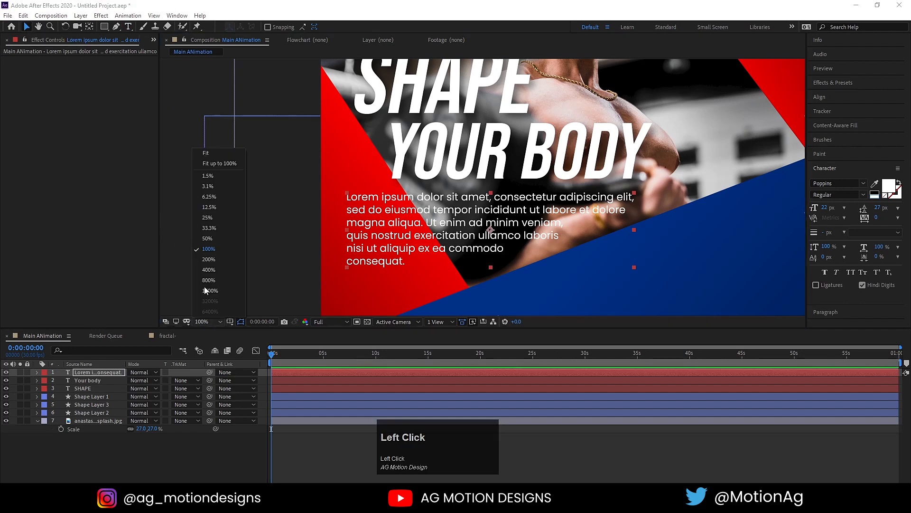
{"action": "left_click", "coordinate": [206, 153]}
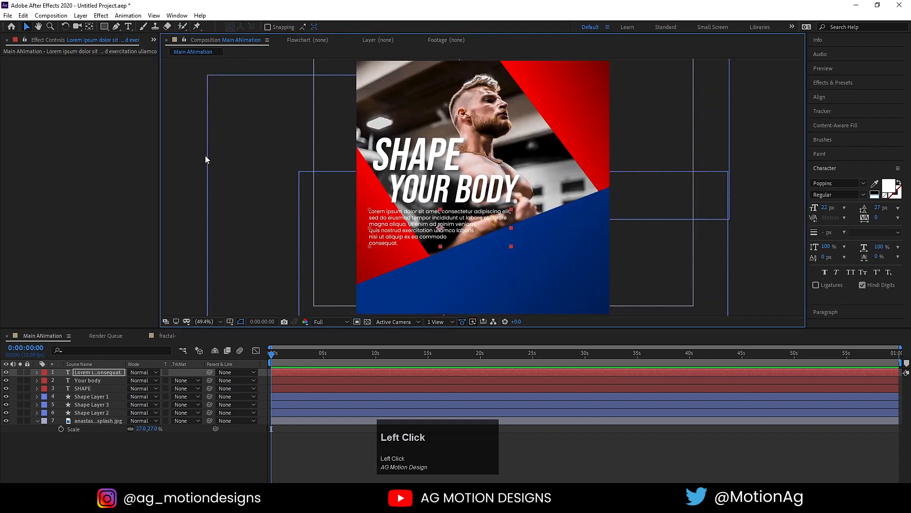
Draw a 2 px white line from the blue panel's bottom-left to the poster's right edge.
{"action": "left_click", "coordinate": [161, 449]}
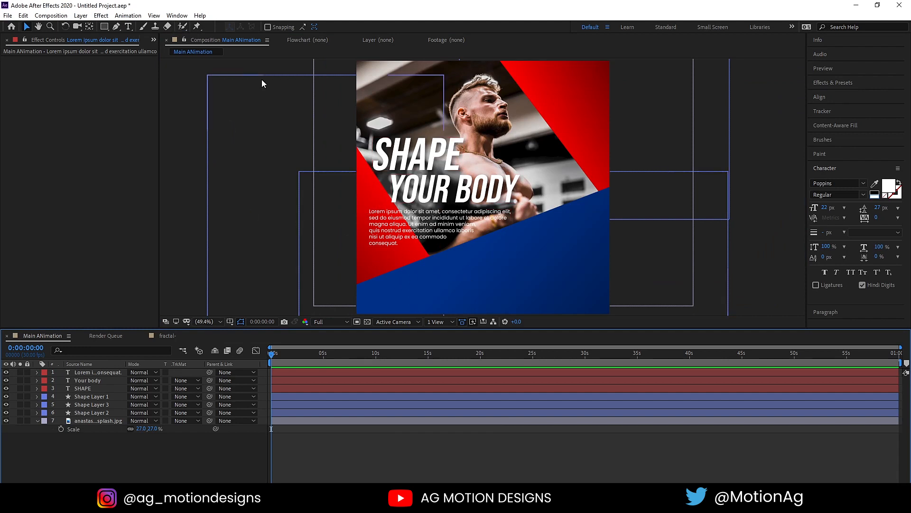
{"action": "left_click", "coordinate": [115, 27]}
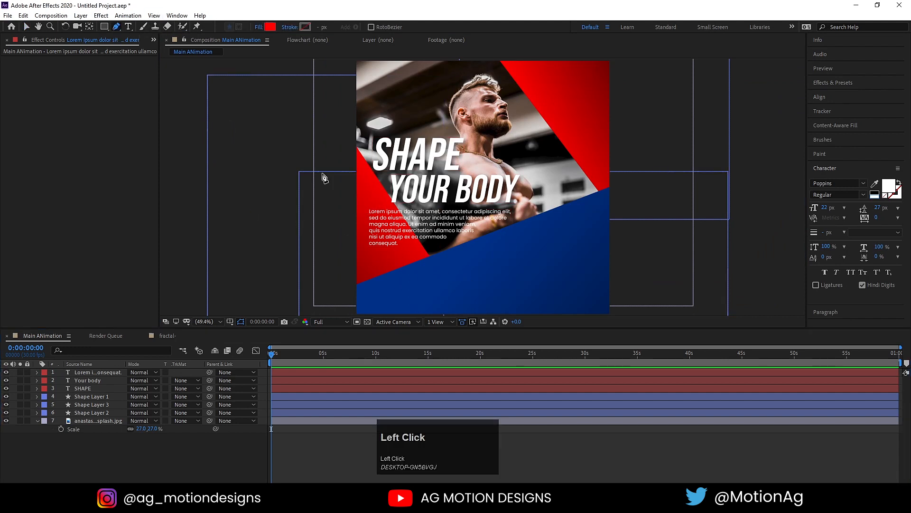
{"action": "left_click", "coordinate": [353, 294]}
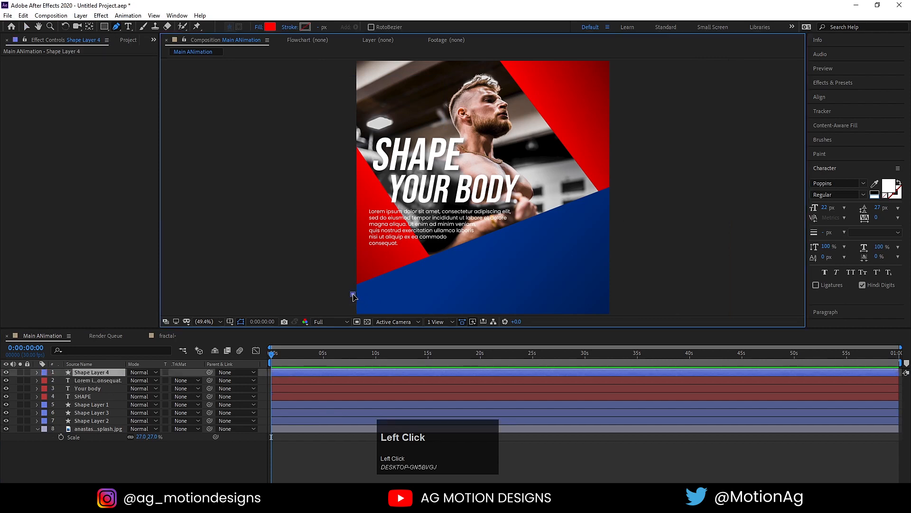
{"action": "left_click", "coordinate": [619, 193]}
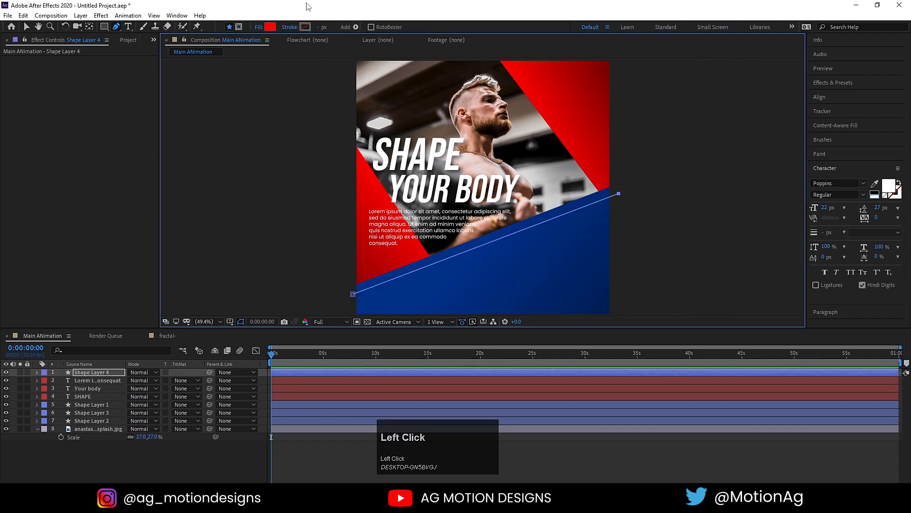
{"action": "left_click", "coordinate": [305, 27]}
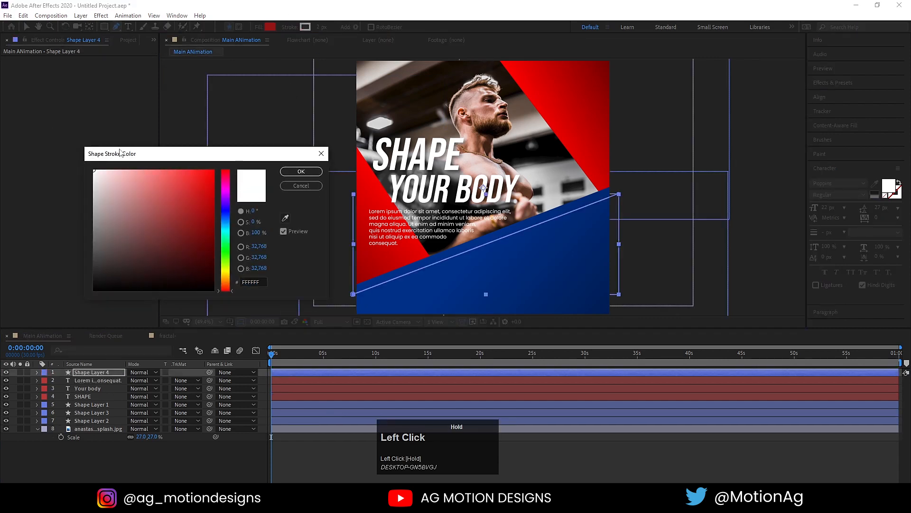
{"action": "left_click", "coordinate": [301, 171]}
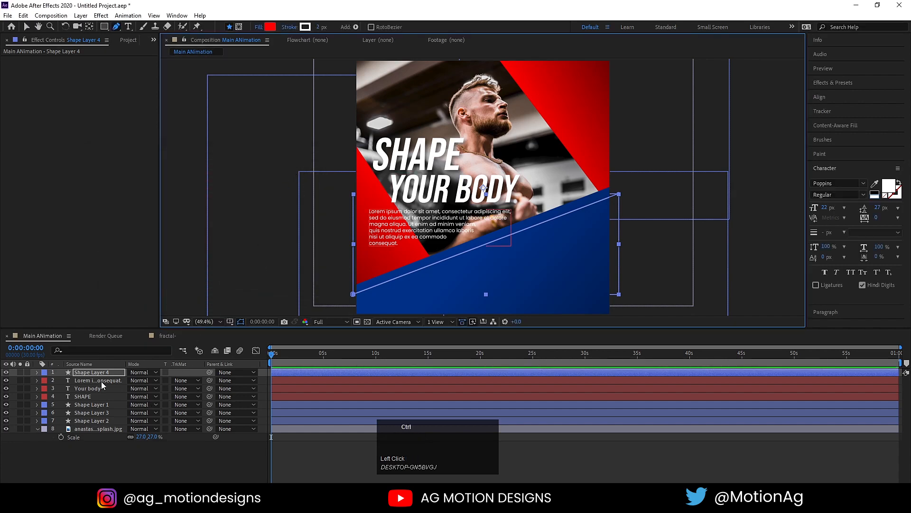
Deselect the new line layer and pick the Ellipse tool.
{"action": "key", "text": "Home"}
{"action": "left_click", "coordinate": [129, 450]}
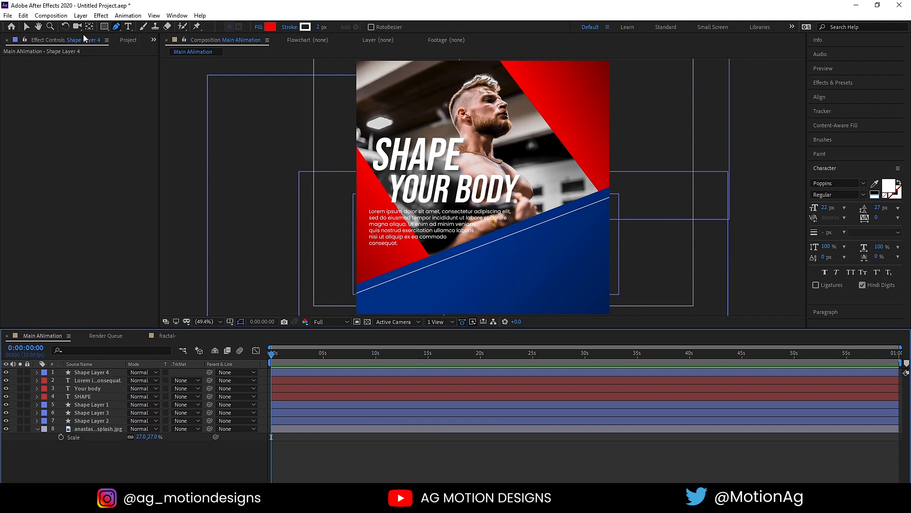
{"action": "left_click", "coordinate": [104, 27]}
{"action": "left_click_drag", "start_coordinate": [104, 27], "coordinate": [127, 46]}
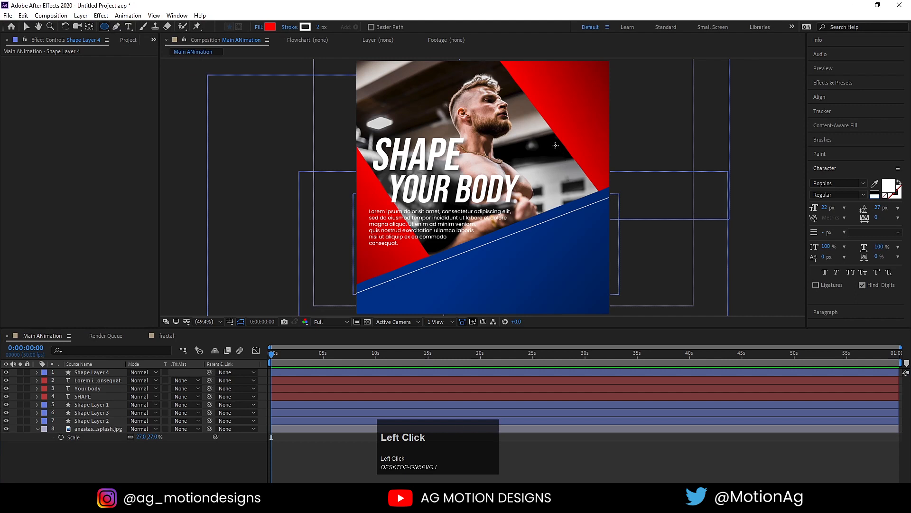
Draw a circle right of YOUR BODY, centre its anchor, and shift it slightly left.
{"action": "left_click_drag", "start_coordinate": [555, 146], "coordinate": [614, 204]}
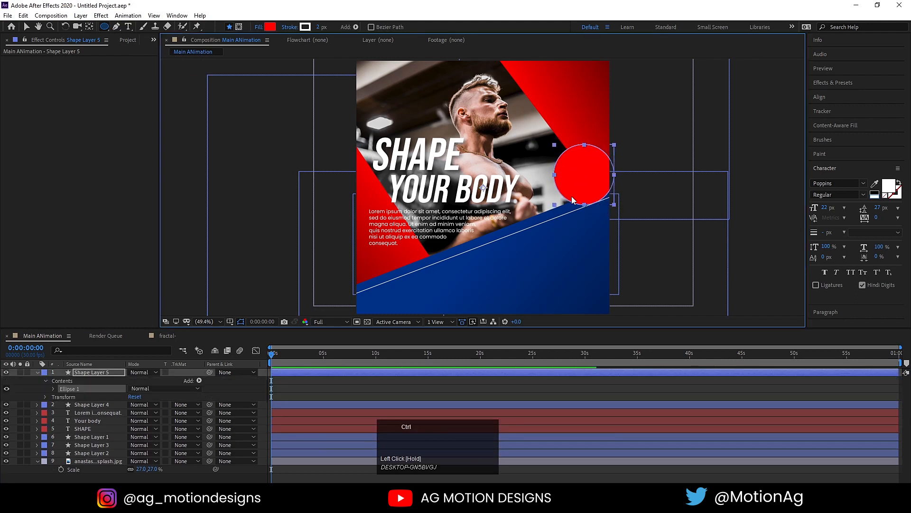
{"action": "key", "text": "ctrl+alt+Home"}
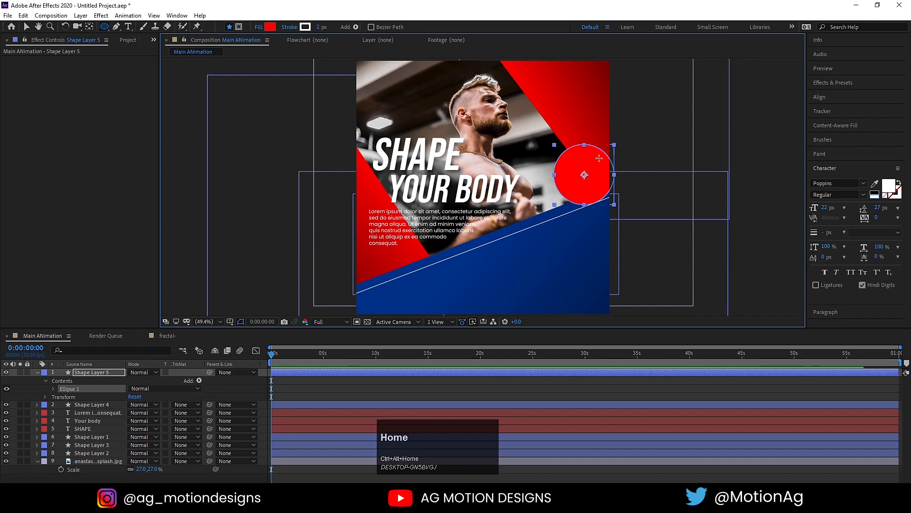
{"action": "key", "text": "v"}
{"action": "left_click_drag", "start_coordinate": [600, 179], "coordinate": [589, 179]}
Give the circle no stroke and a white fill.
{"action": "left_click", "coordinate": [366, 27]}
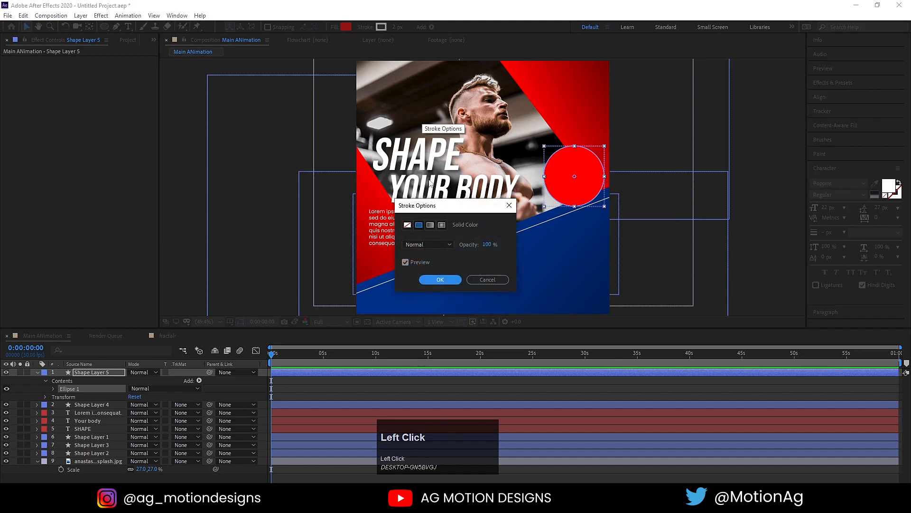
{"action": "left_click", "coordinate": [407, 224]}
{"action": "left_click", "coordinate": [427, 279]}
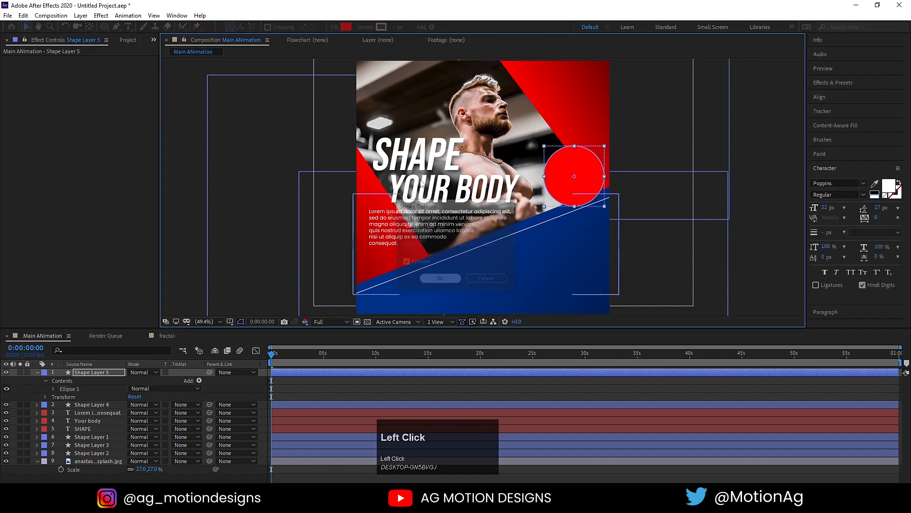
{"action": "left_click", "coordinate": [346, 27]}
{"action": "left_click_drag", "start_coordinate": [161, 199], "coordinate": [75, 147]}
{"action": "left_click", "coordinate": [290, 172]}
Set the circle layer's opacity to 40% and recentre its anchor point.
{"action": "key", "text": "t"}
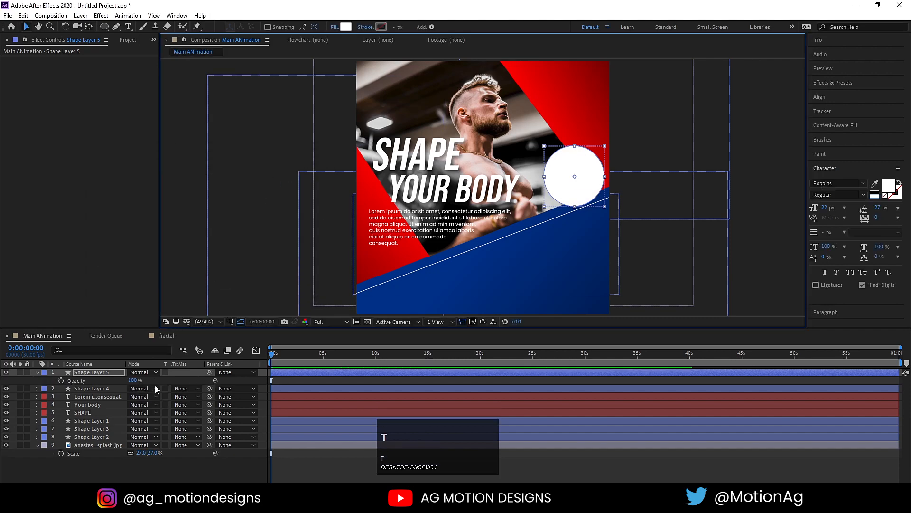
{"action": "left_click", "coordinate": [133, 380]}
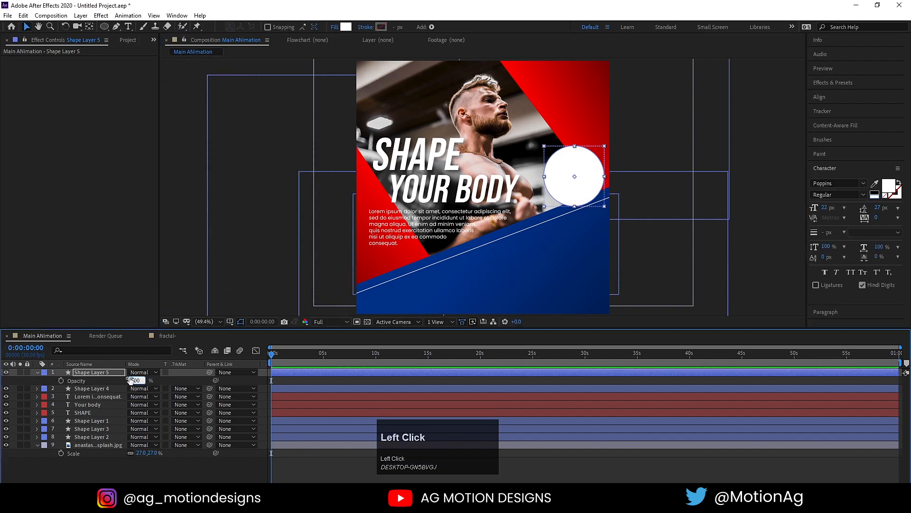
{"action": "key", "text": "Return"}
{"action": "left_click", "coordinate": [135, 380]}
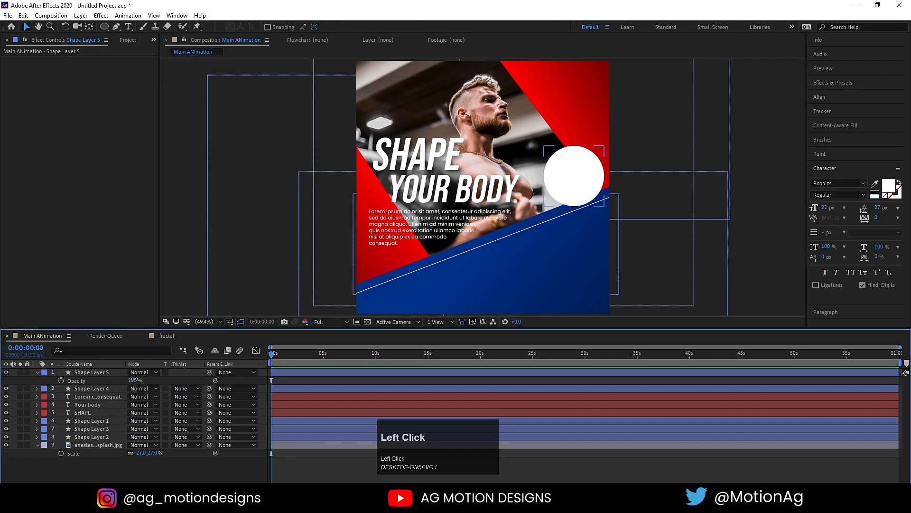
{"action": "key", "text": "Num_Lock"}
{"action": "key", "text": "ctrl+a"}
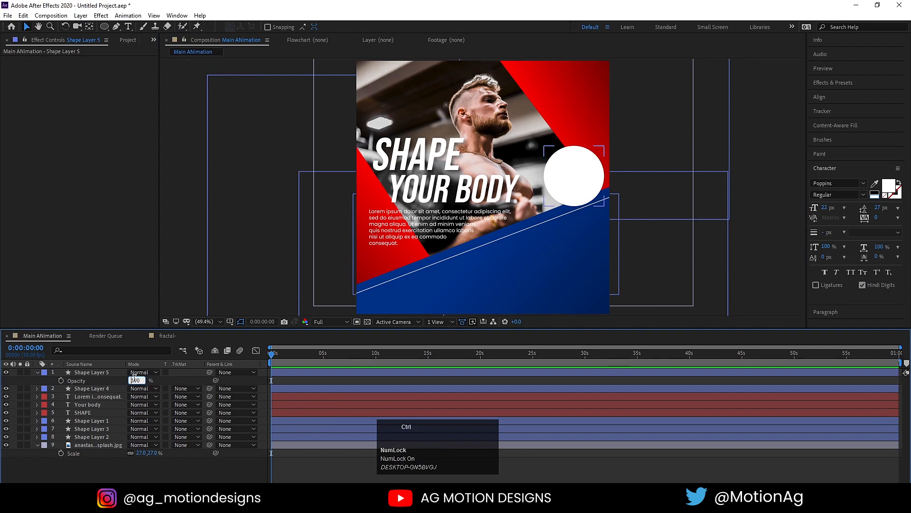
{"action": "type", "text": "40"}
{"action": "key", "text": "Return"}
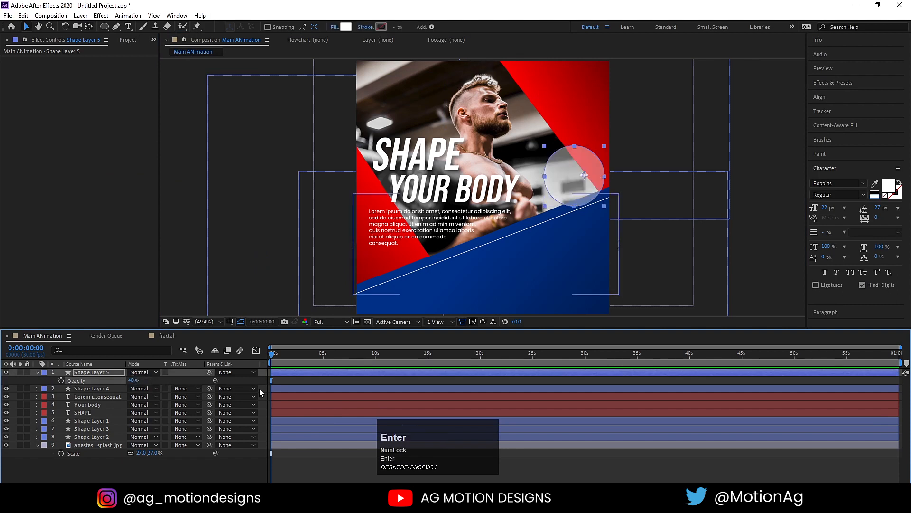
{"action": "key", "text": "ctrl+alt+Home"}
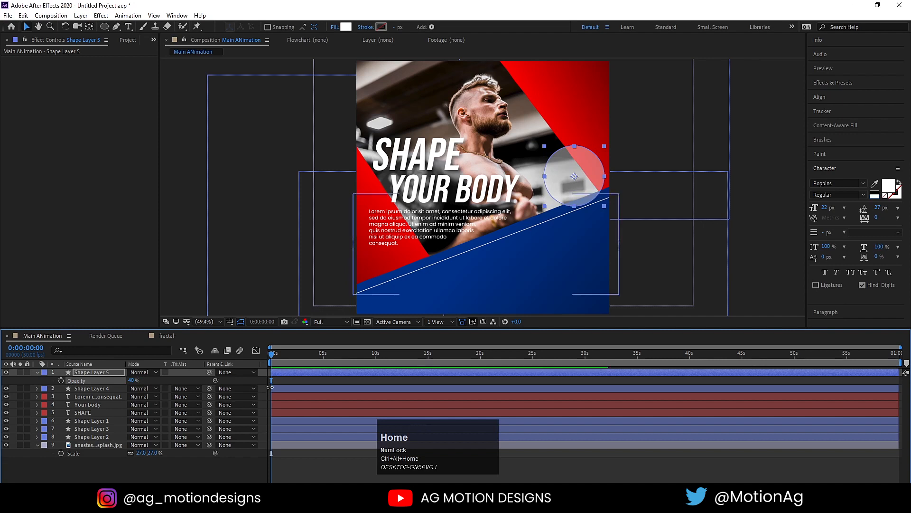
{"action": "left_click", "coordinate": [299, 378]}
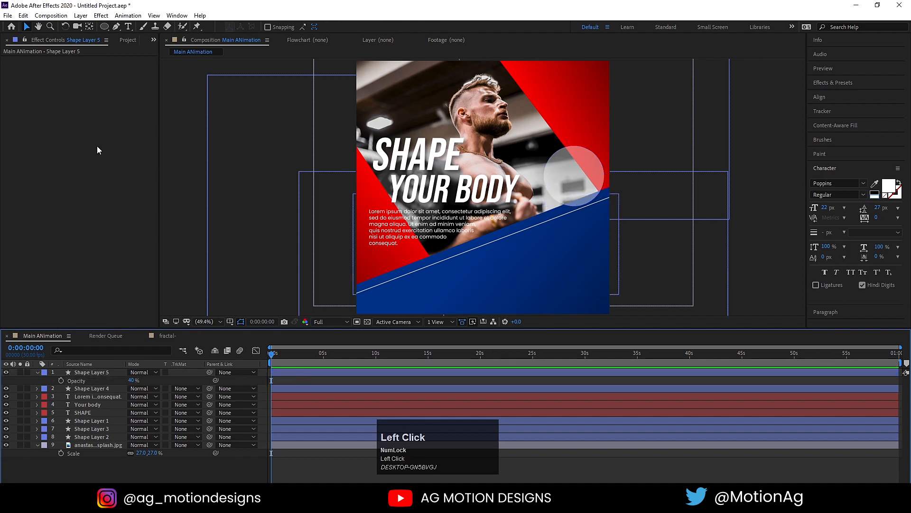
{"action": "key", "text": "Num_Lock"}
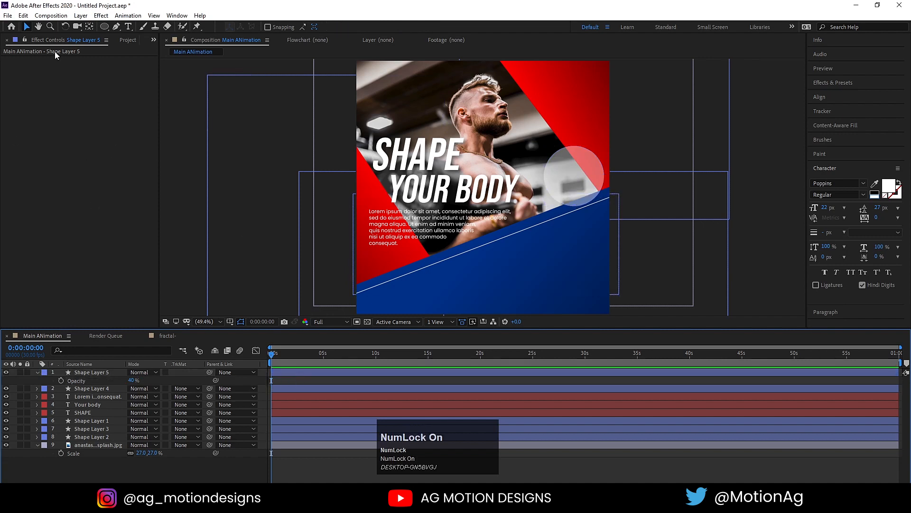
Choose Impact as the font for new text.
{"action": "left_click", "coordinate": [127, 28]}
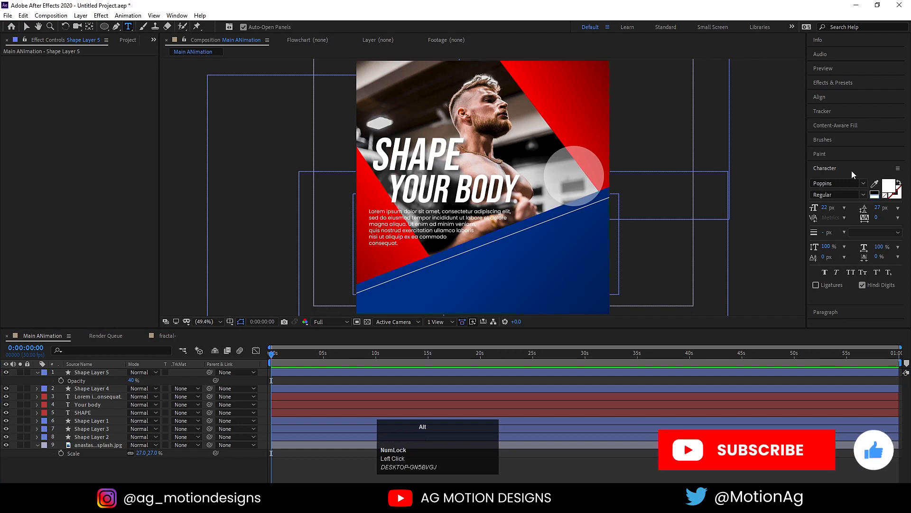
{"action": "left_click", "coordinate": [863, 184]}
{"action": "scroll", "coordinate": [833, 243], "scroll_direction": "up", "scroll_amount": 10}
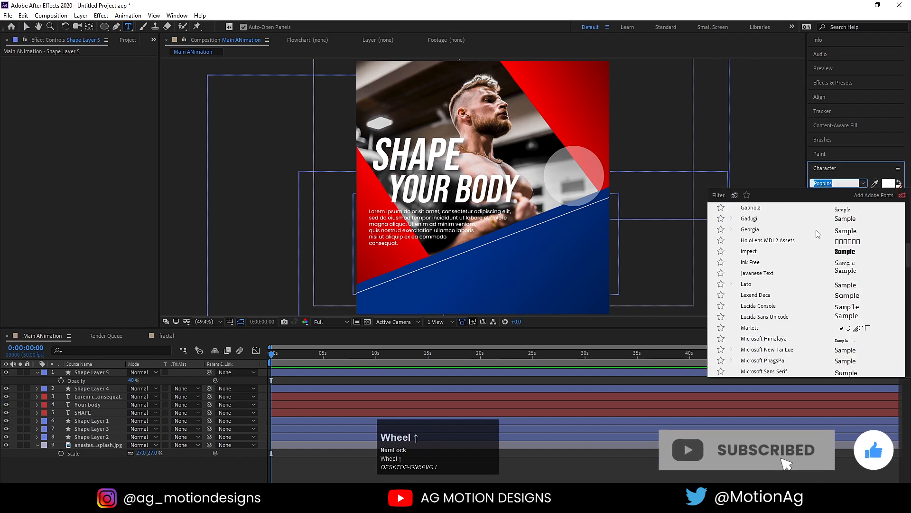
{"action": "scroll", "coordinate": [834, 243], "scroll_direction": "down", "scroll_amount": 3}
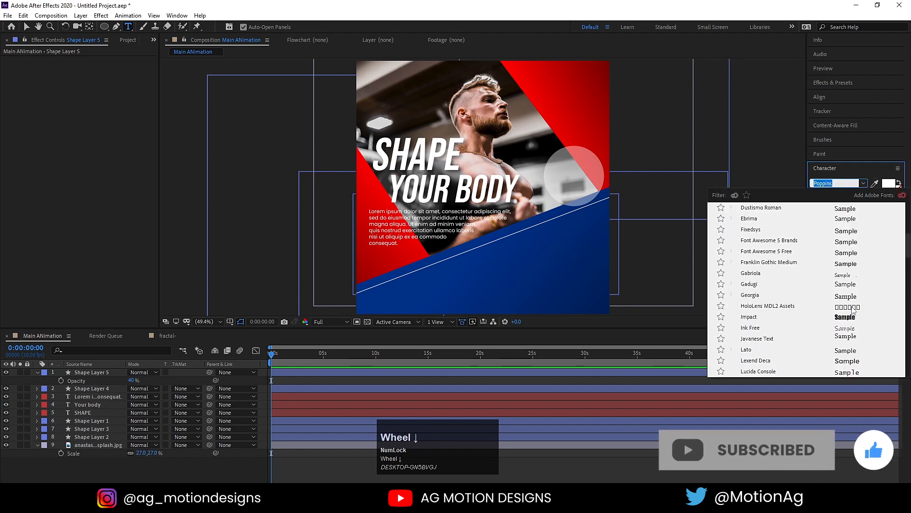
{"action": "left_click", "coordinate": [846, 317]}
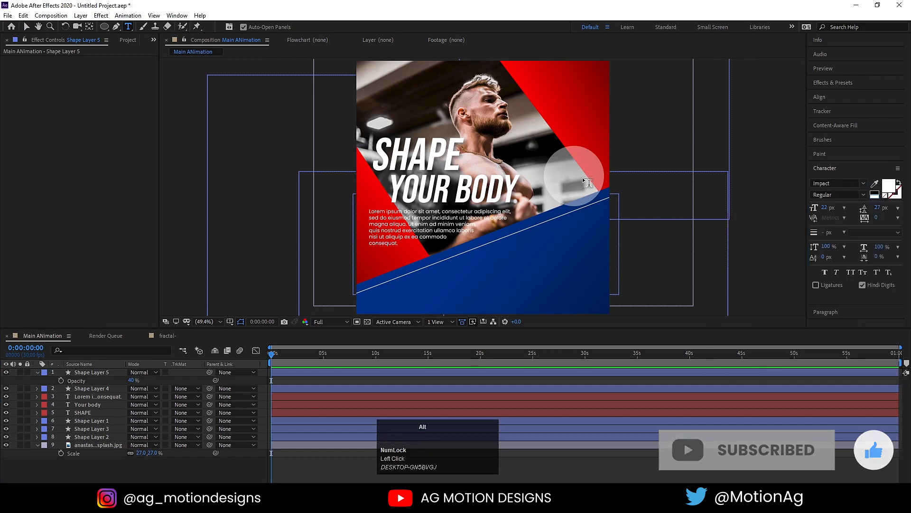
{"action": "scroll", "coordinate": [583, 177], "scroll_direction": "up", "scroll_amount": 5, "text": "alt"}
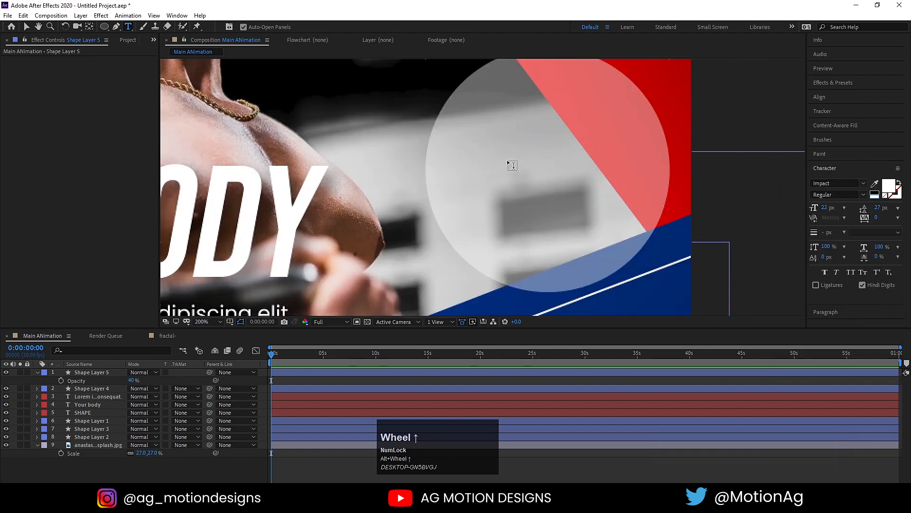
Type 'FREE' and 'week' on two lines inside the circle, with week in All Caps.
{"action": "left_click", "coordinate": [512, 165]}
{"action": "type", "text": "FRR"}
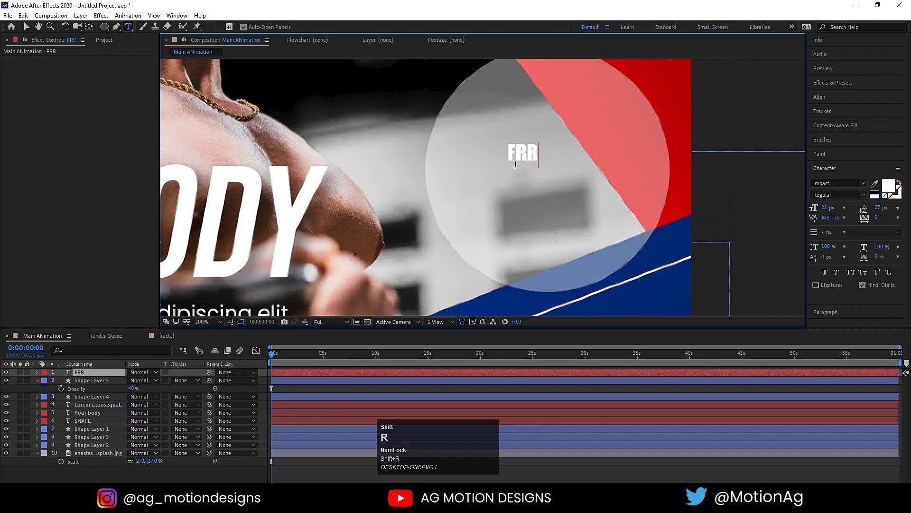
{"action": "key", "text": "BackSpace"}
{"action": "type", "text": "EE"}
{"action": "key", "text": "Return"}
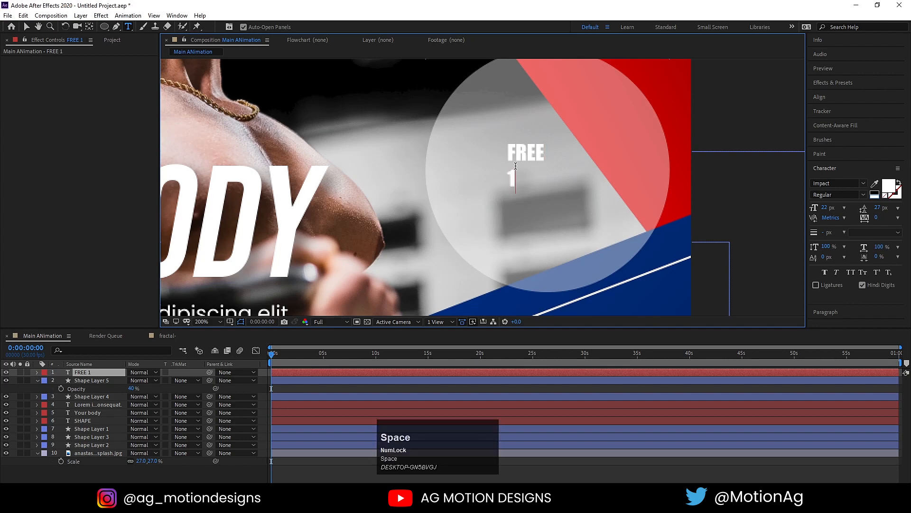
{"action": "type", "text": "week"}
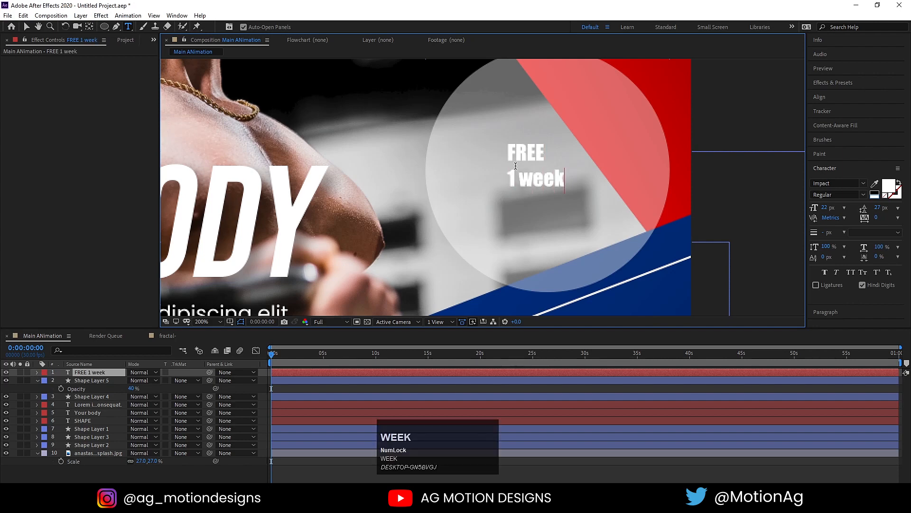
{"action": "double_click", "coordinate": [539, 176]}
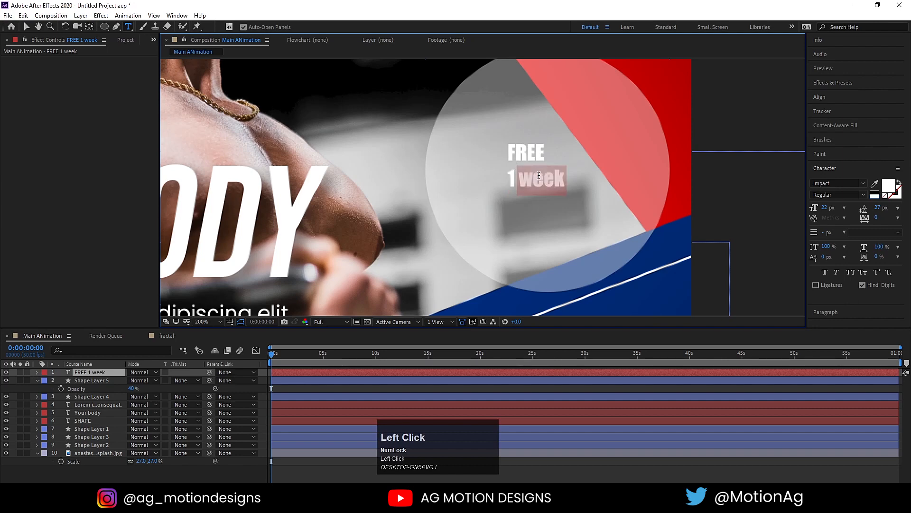
{"action": "left_click", "coordinate": [851, 273]}
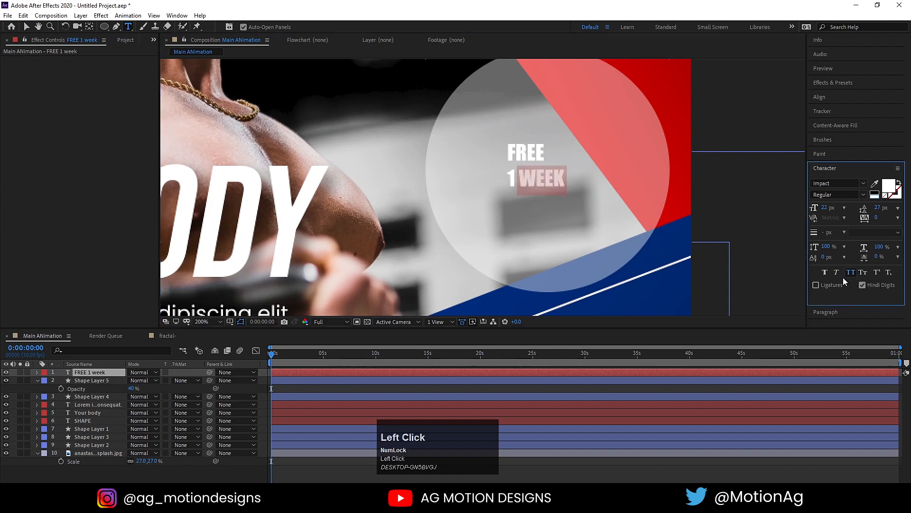
Centre-align the FREE 1 WEEK text and tighten its leading to 22 px.
{"action": "key", "text": "ctrl+a"}
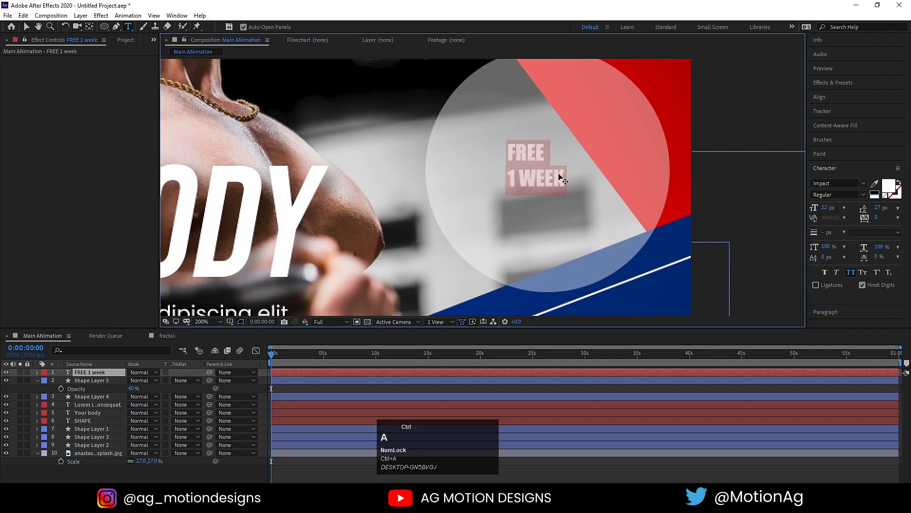
{"action": "left_click", "coordinate": [829, 169]}
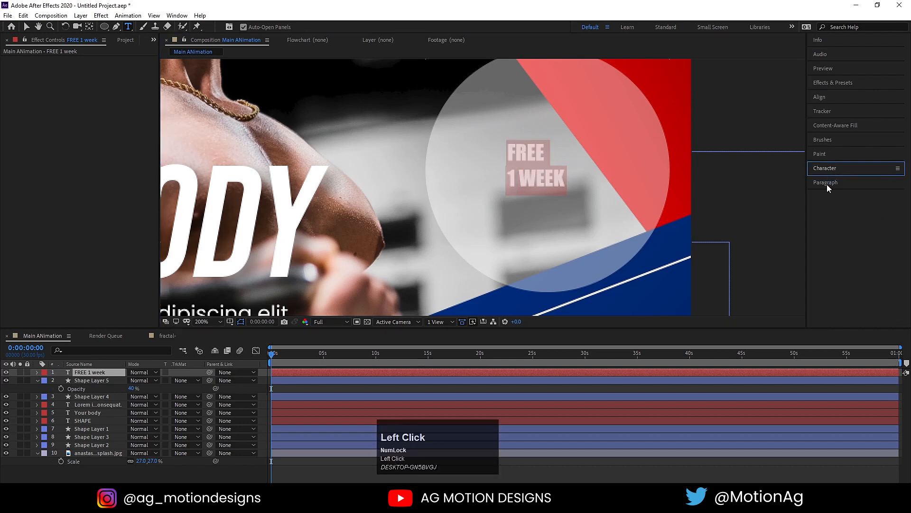
{"action": "left_click", "coordinate": [827, 185]}
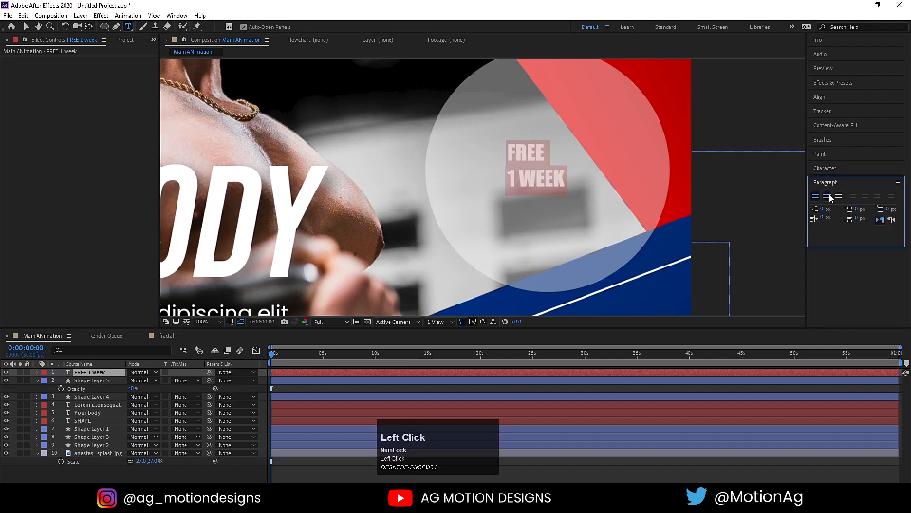
{"action": "left_click", "coordinate": [829, 196]}
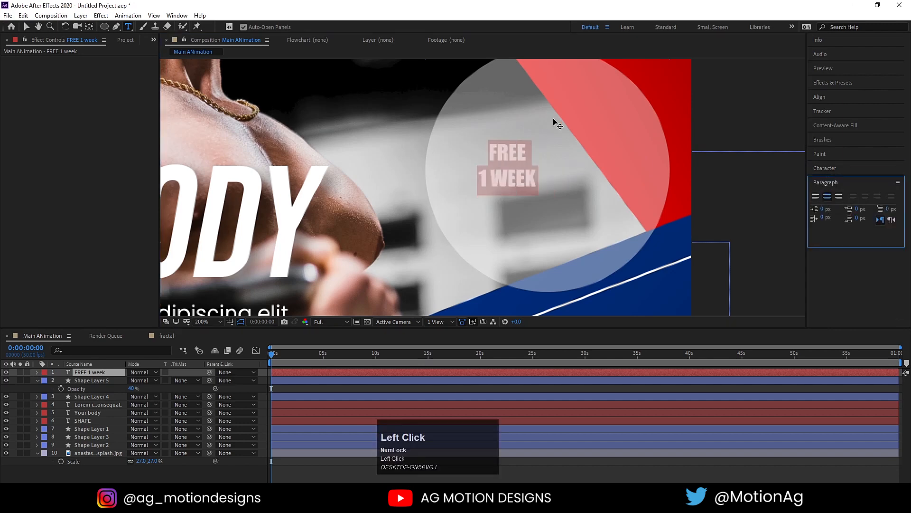
{"action": "left_click", "coordinate": [820, 169]}
{"action": "left_click_drag", "start_coordinate": [877, 208], "coordinate": [876, 212]}
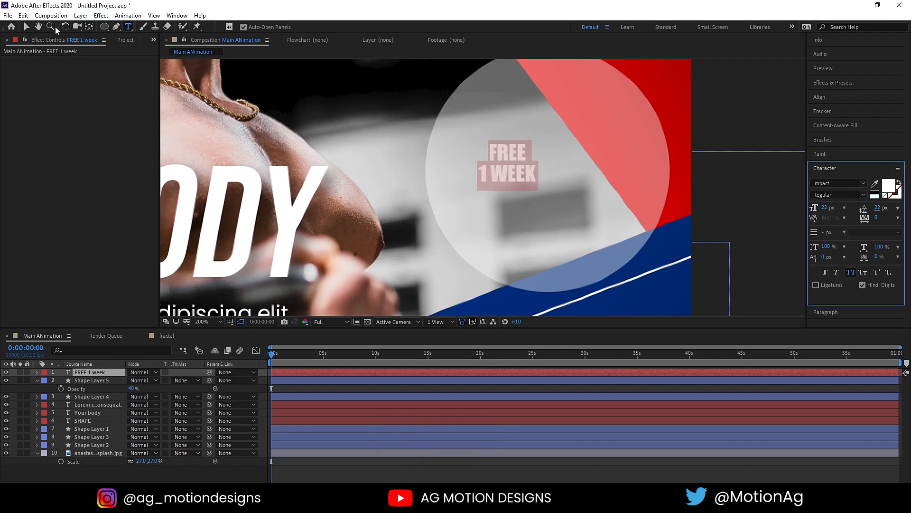
Centre the text's anchor, move it onto the circle, and scale it to 250%.
{"action": "left_click", "coordinate": [25, 27]}
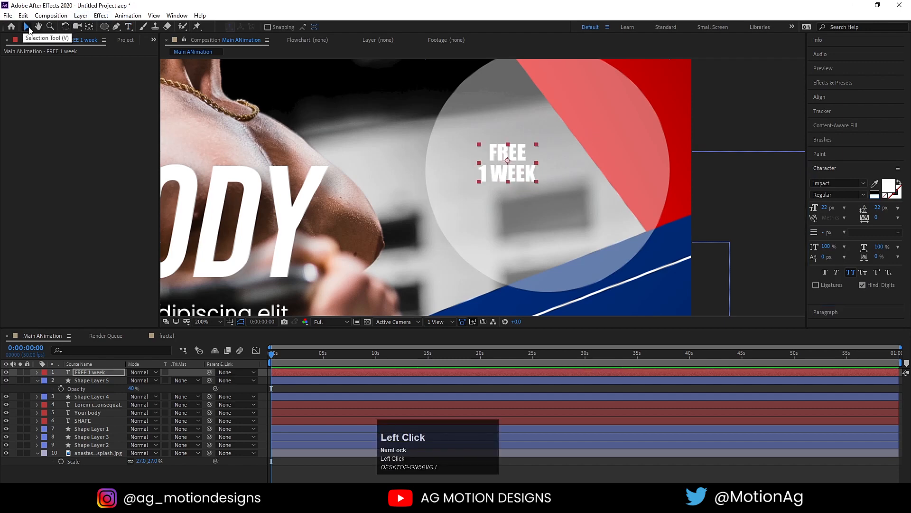
{"action": "key", "text": "ctrl"}
{"action": "key", "text": "ctrl+alt+Home"}
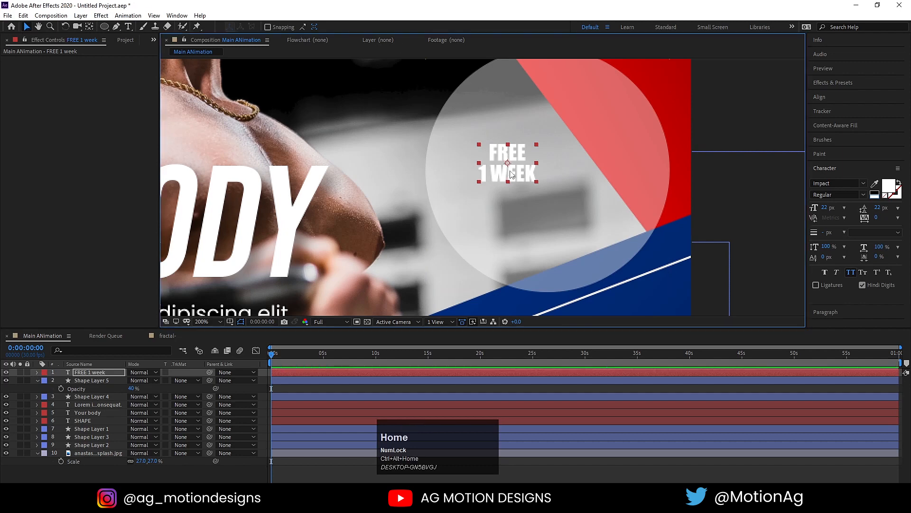
{"action": "left_click_drag", "start_coordinate": [510, 174], "coordinate": [550, 184]}
{"action": "key", "text": "s"}
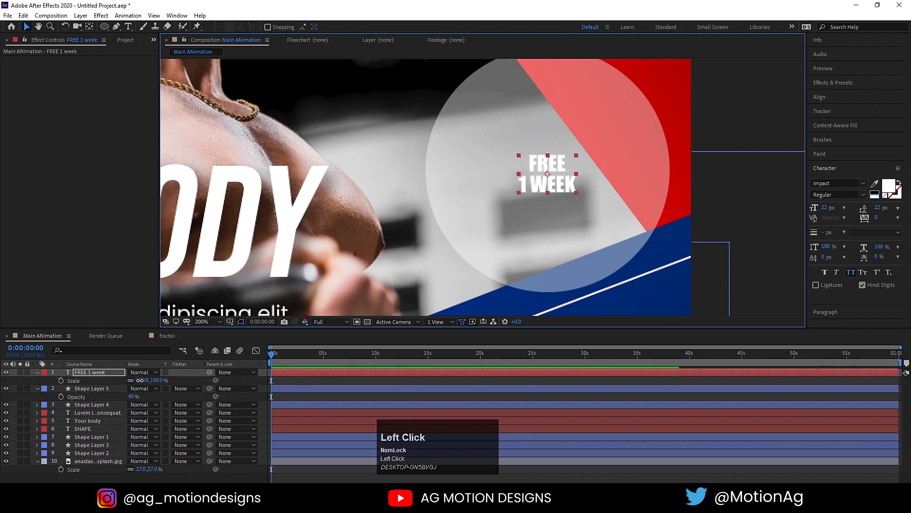
{"action": "left_click_drag", "start_coordinate": [140, 379], "coordinate": [188, 357]}
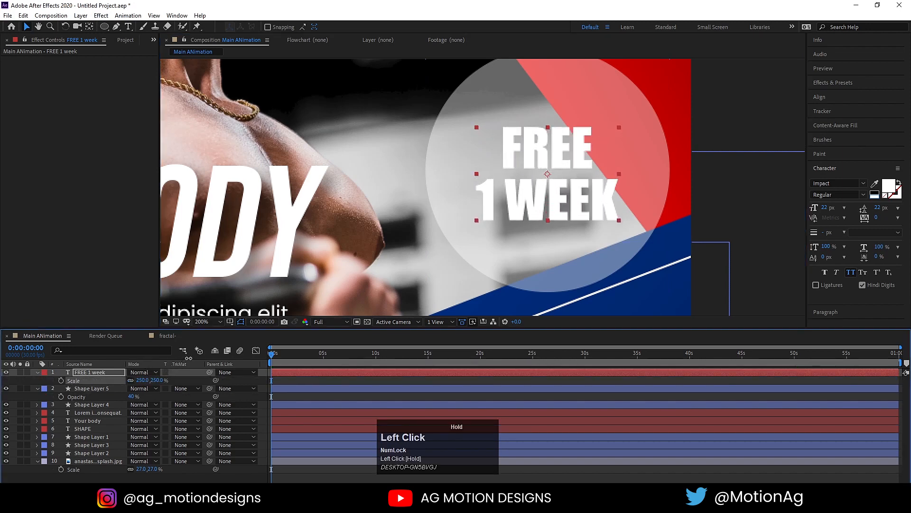
{"action": "left_click", "coordinate": [202, 321]}
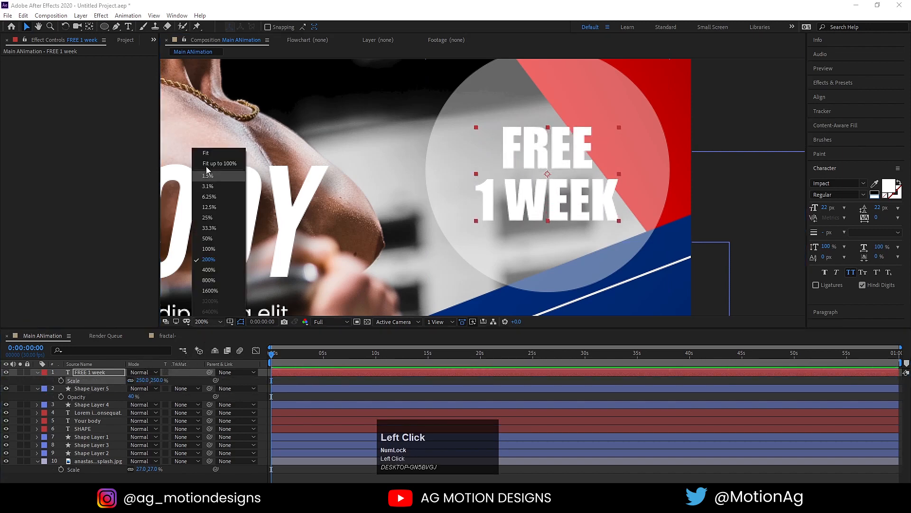
{"action": "left_click", "coordinate": [204, 154]}
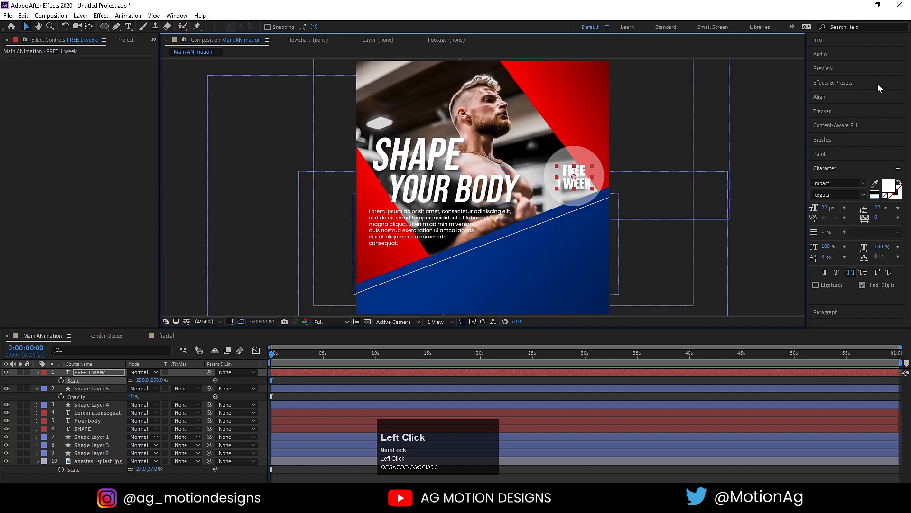
Add a Drop Shadow with softness 51 and rotate the badge text to -12°.
{"action": "left_click", "coordinate": [855, 82]}
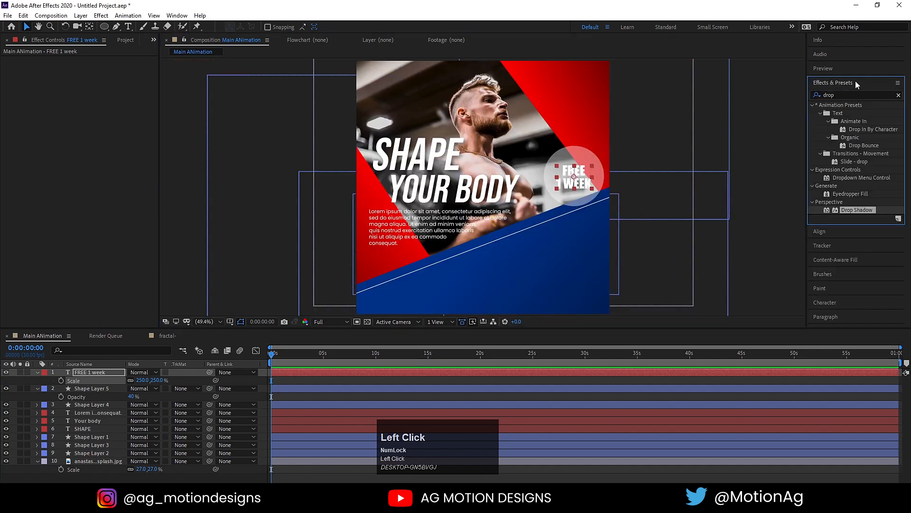
{"action": "double_click", "coordinate": [851, 211]}
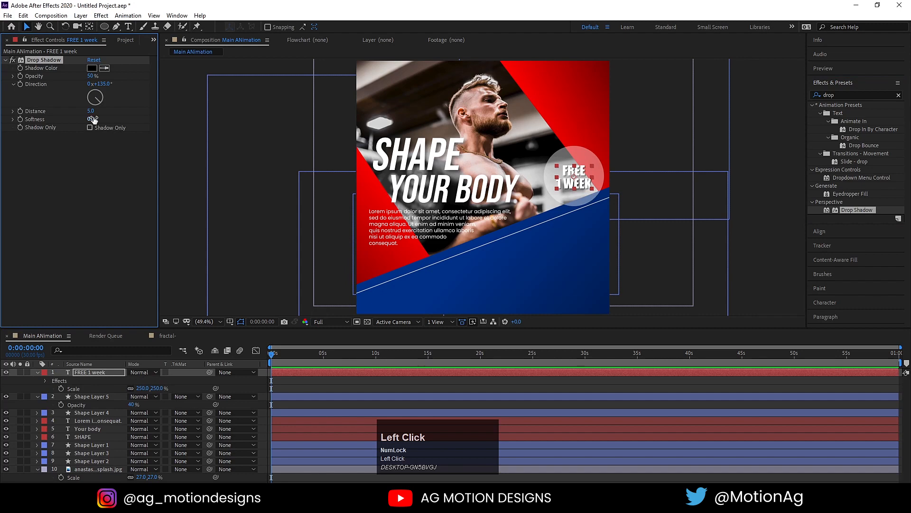
{"action": "left_click_drag", "start_coordinate": [93, 119], "coordinate": [103, 118]}
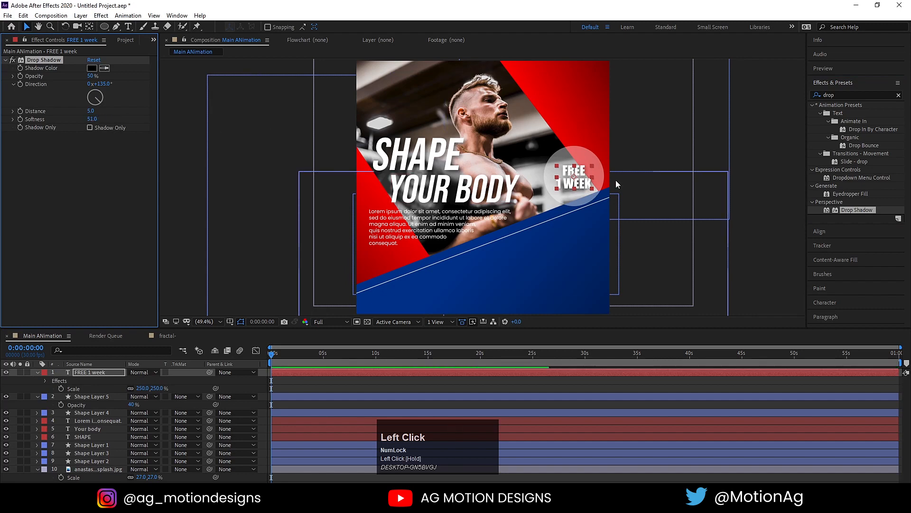
{"action": "key", "text": "r"}
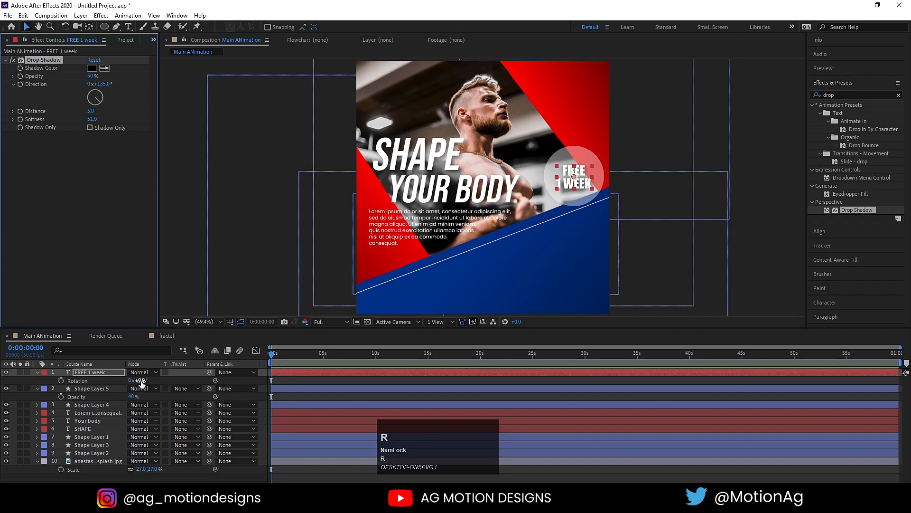
{"action": "left_click_drag", "start_coordinate": [141, 382], "coordinate": [130, 382]}
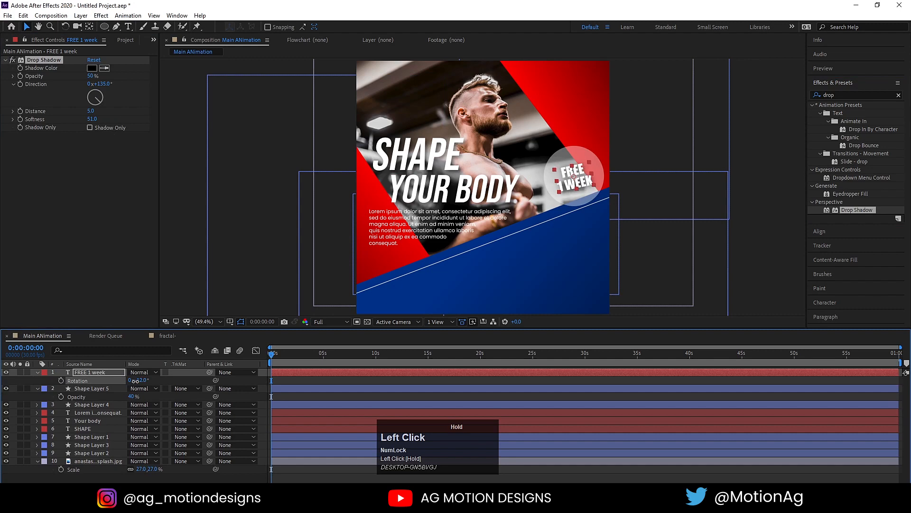
{"action": "left_click", "coordinate": [624, 150]}
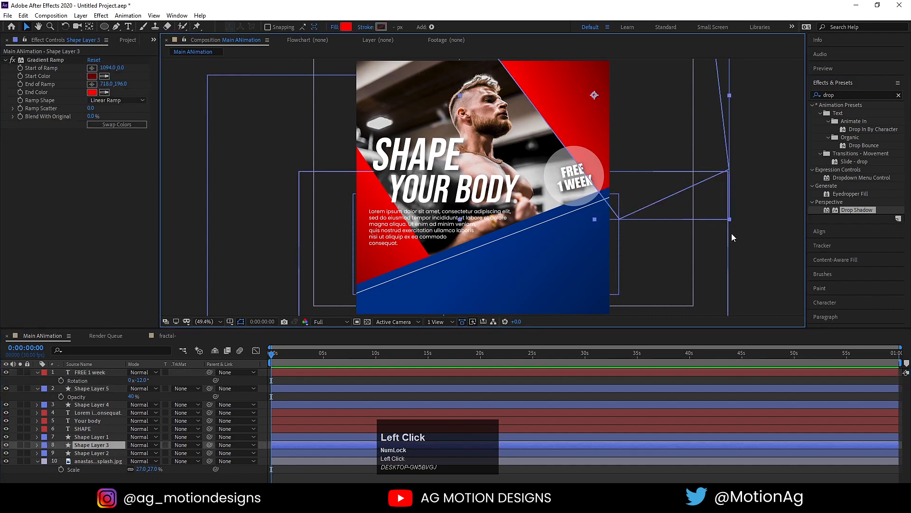
Duplicate the SHAPE title, move the copy to the top of the stack and onto the blue panel.
{"action": "left_click", "coordinate": [775, 229]}
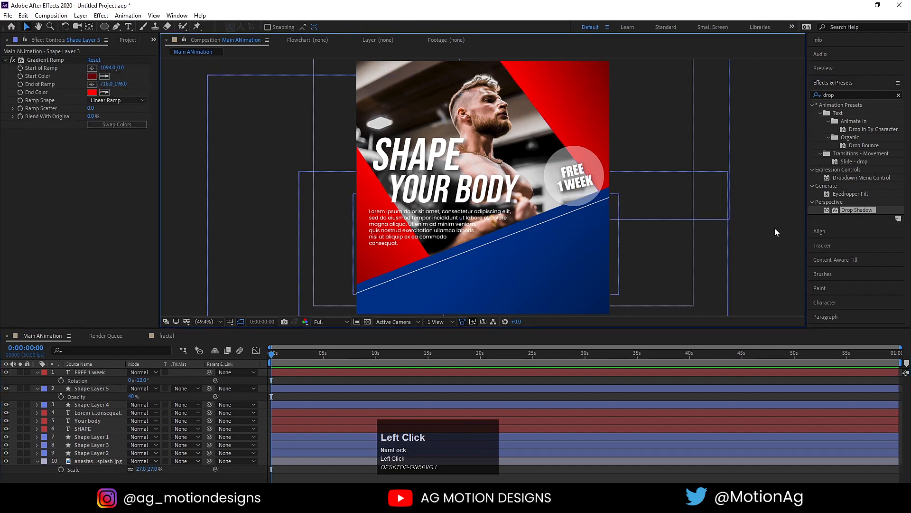
{"action": "left_click", "coordinate": [396, 160]}
{"action": "key", "text": "ctrl+d"}
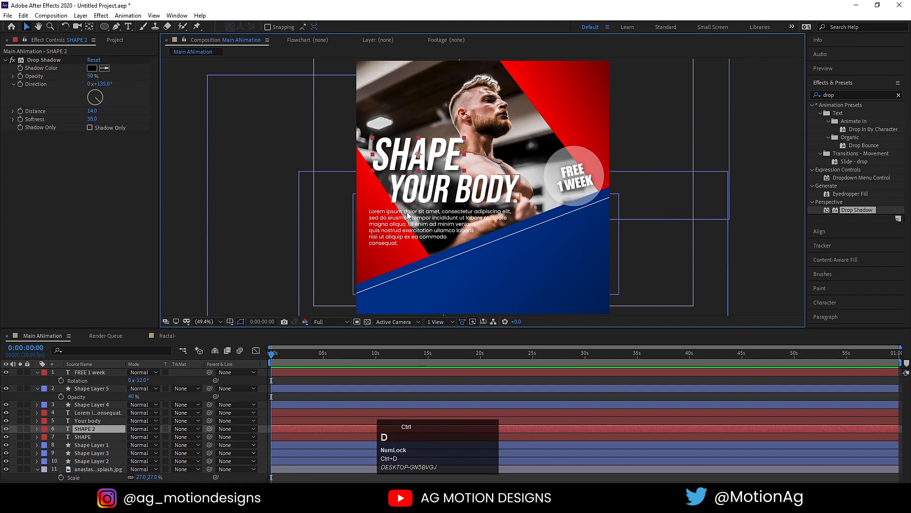
{"action": "left_click_drag", "start_coordinate": [97, 429], "coordinate": [96, 371]}
{"action": "left_click_drag", "start_coordinate": [433, 166], "coordinate": [495, 291]}
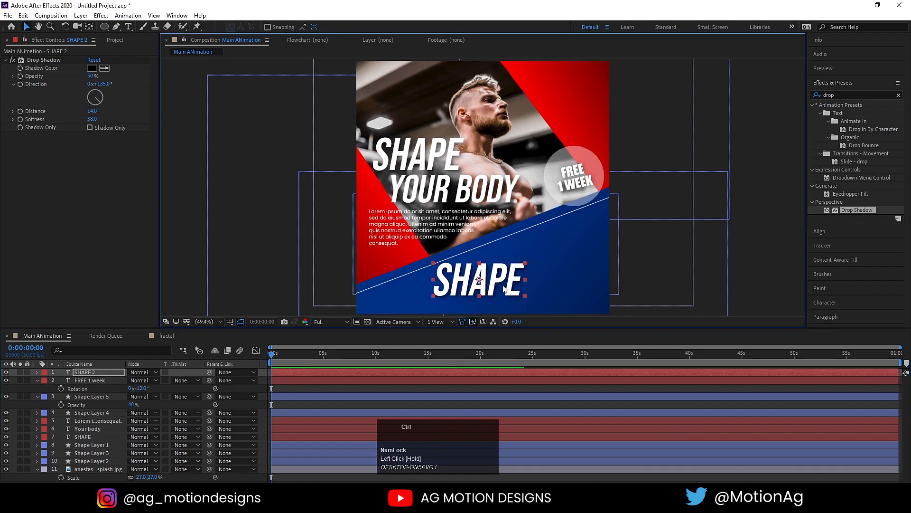
Extend the copy to 'SHAPE YOUR BODY' and reduce its font size to 59 px.
{"action": "key", "text": "ctrl+t"}
{"action": "left_click", "coordinate": [521, 271]}
{"action": "type", "text": "Y"}
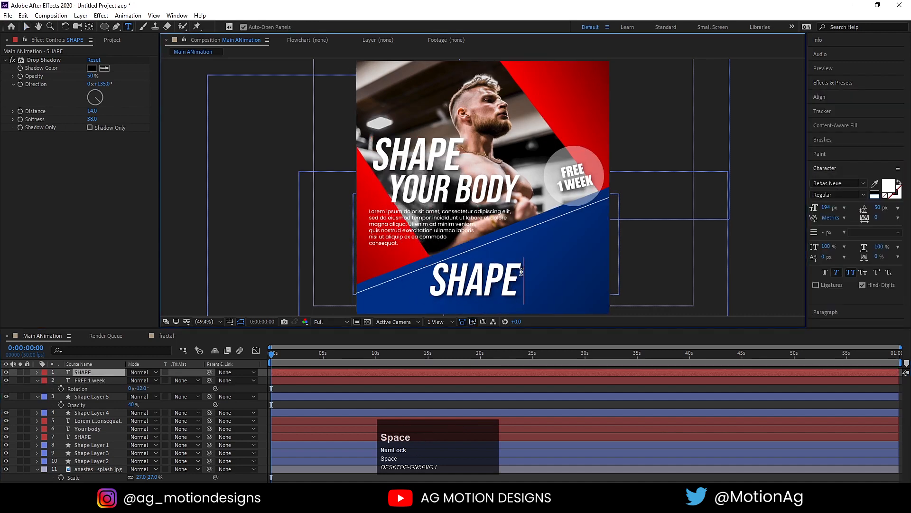
{"action": "type", "text": "OUR"}
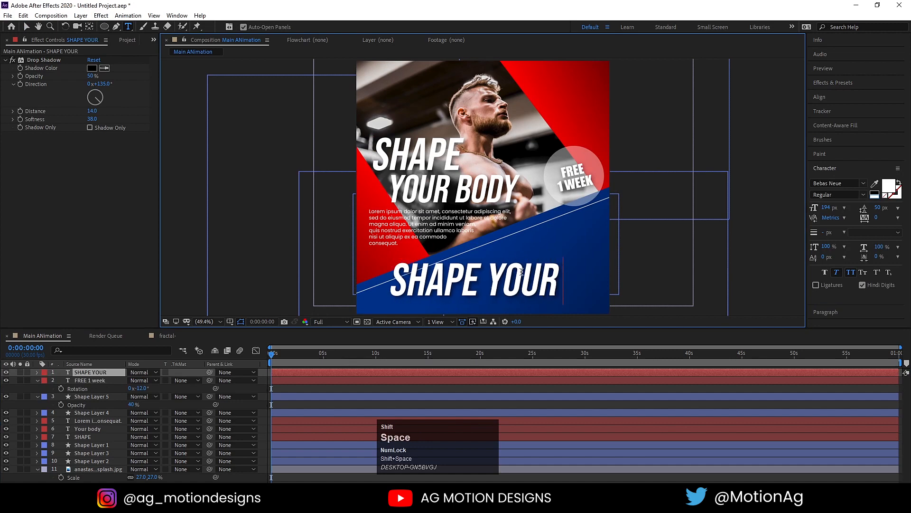
{"action": "type", "text": " BODY"}
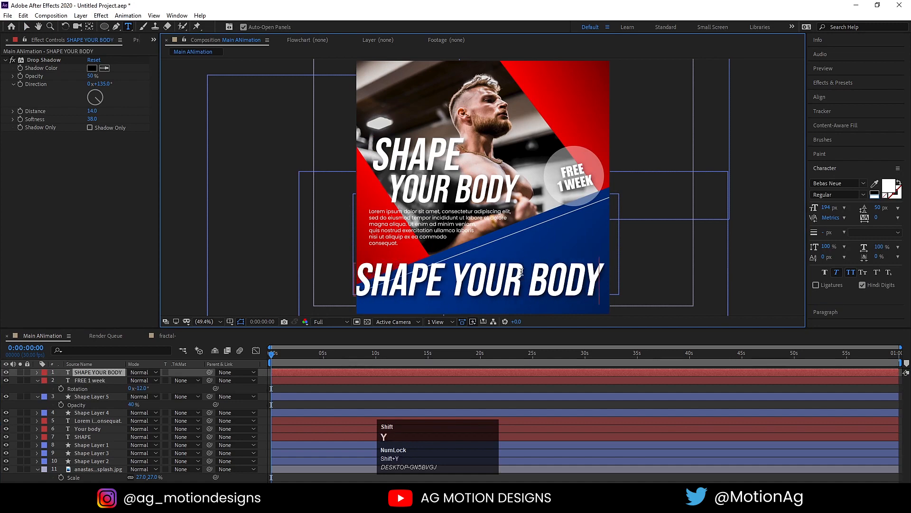
{"action": "key", "text": "ctrl+a"}
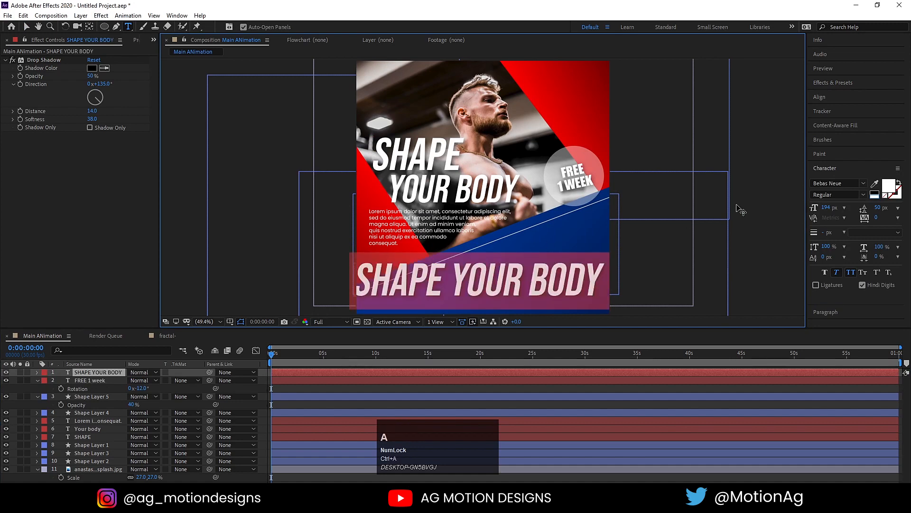
{"action": "left_click_drag", "start_coordinate": [829, 206], "coordinate": [766, 207]}
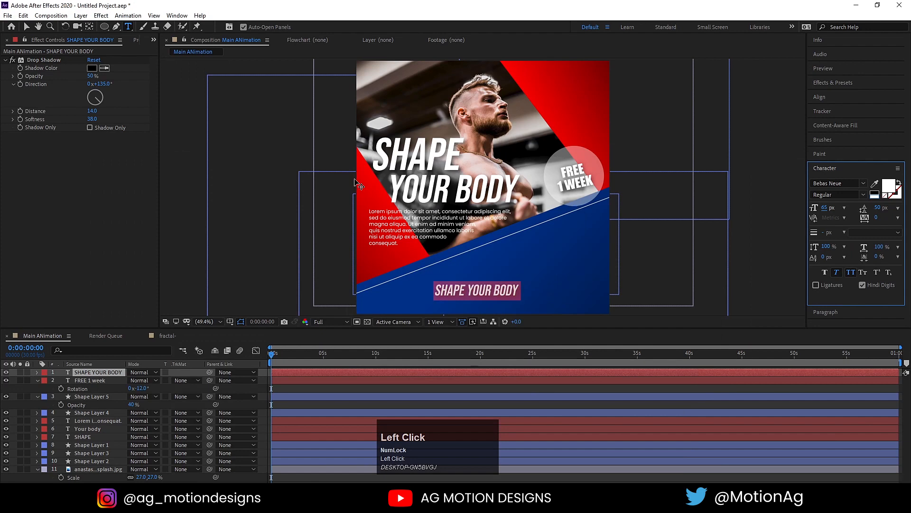
{"action": "left_click_drag", "start_coordinate": [823, 207], "coordinate": [821, 208]}
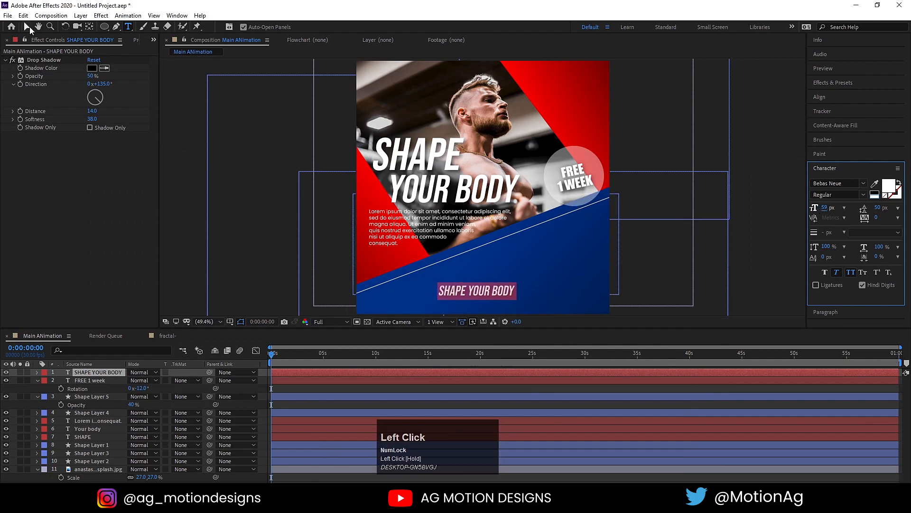
{"action": "left_click", "coordinate": [30, 29]}
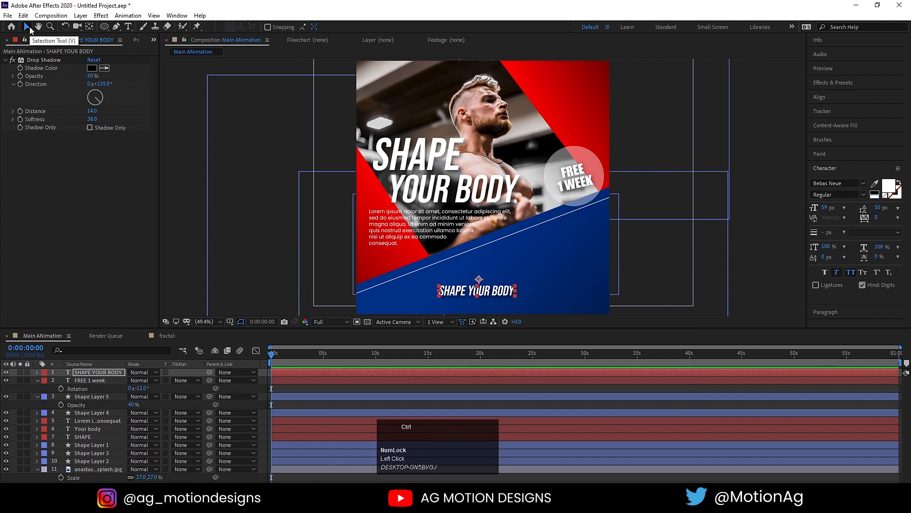
{"action": "key", "text": "Home"}
Rotate the SHAPE YOUR BODY text to -20° and move it to the lower-left corner.
{"action": "key", "text": "r"}
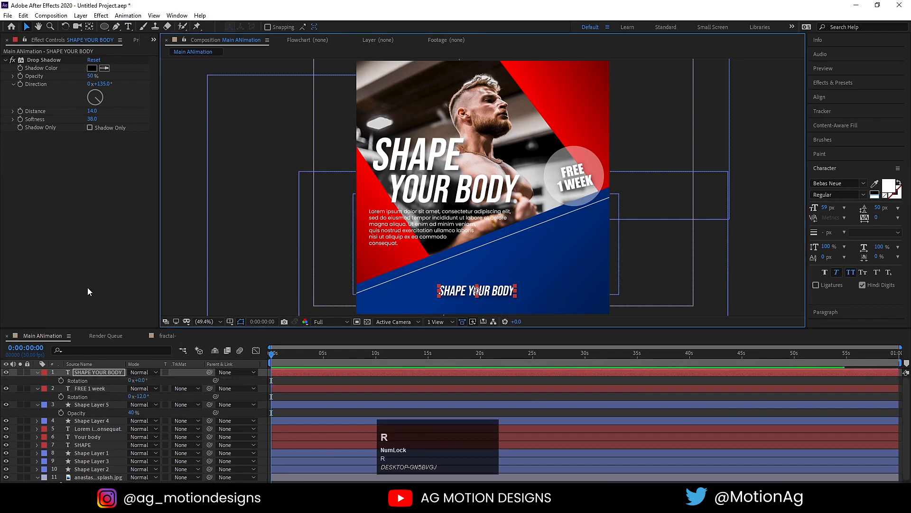
{"action": "left_click_drag", "start_coordinate": [140, 380], "coordinate": [135, 382]}
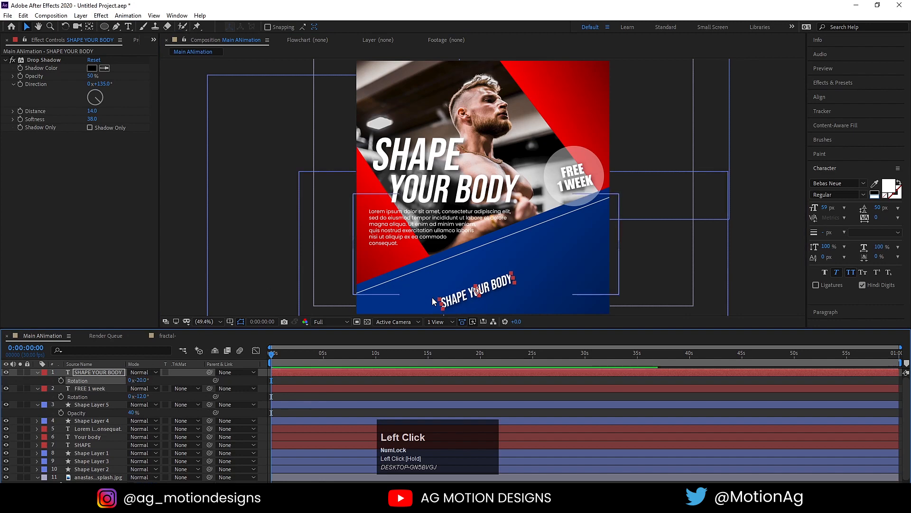
{"action": "left_click", "coordinate": [453, 300]}
{"action": "left_click_drag", "start_coordinate": [453, 299], "coordinate": [377, 297]}
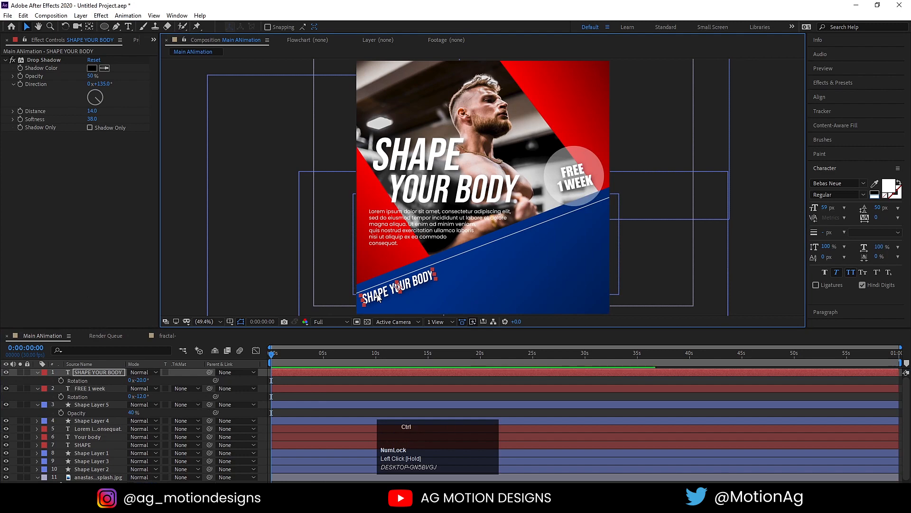
Enter the SHAPE YOUR BODY text, select it all, and place the cursor at its end.
{"action": "key", "text": "ctrl+d"}
{"action": "key", "text": "ctrl+z"}
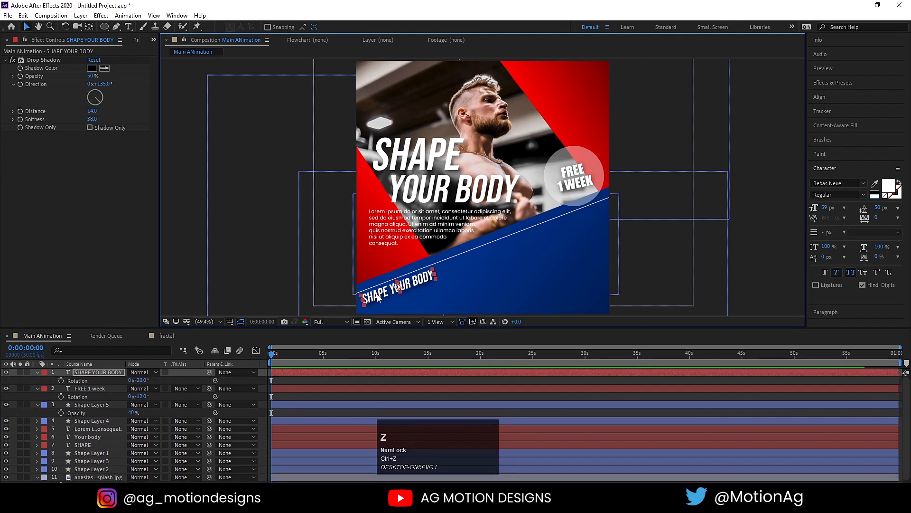
{"action": "double_click", "coordinate": [424, 288]}
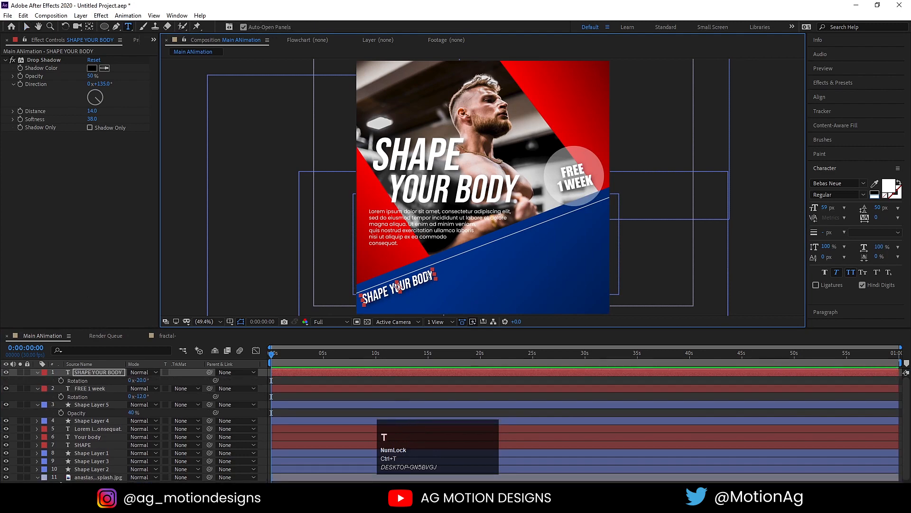
{"action": "key", "text": "ctrl+a"}
{"action": "key", "text": "ctrl+c"}
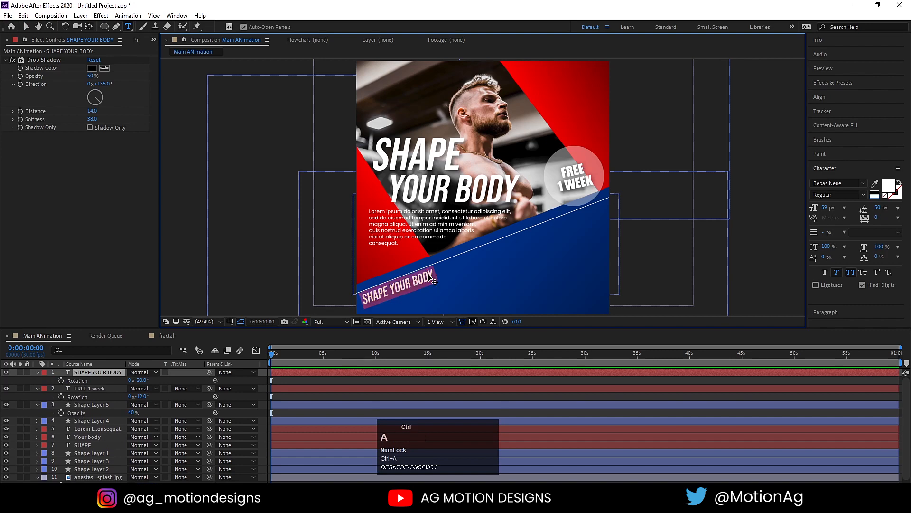
{"action": "left_click", "coordinate": [433, 275]}
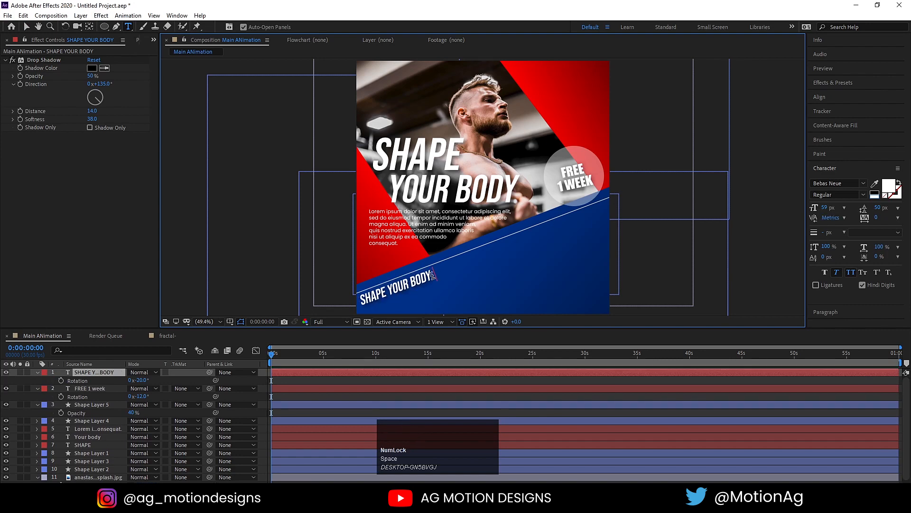
Paste SHAPE YOUR BODY twice more and slide the strip up along the panel's diagonal.
{"action": "key", "text": "ctrl+v"}
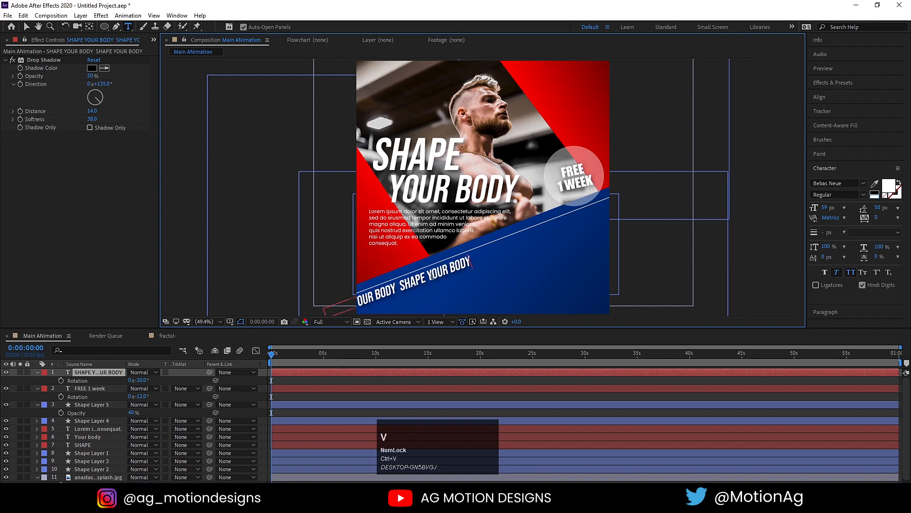
{"action": "left_click", "coordinate": [399, 280]}
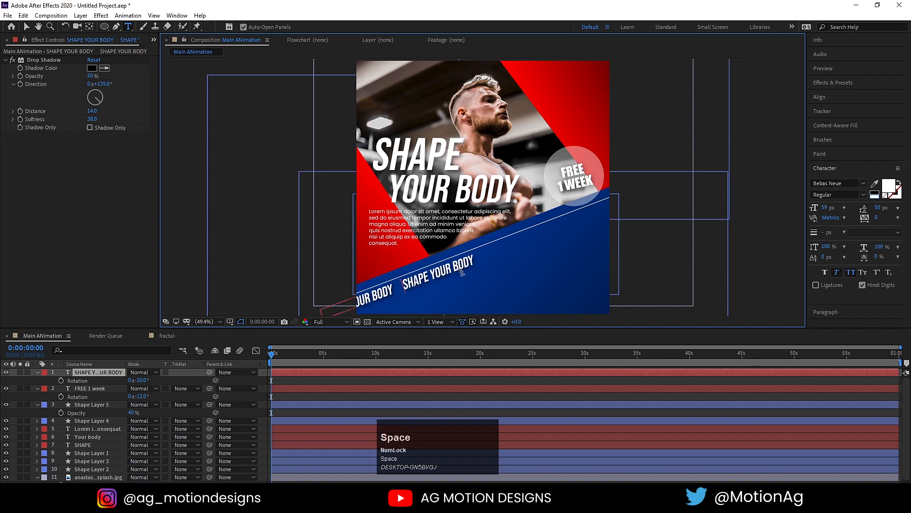
{"action": "key", "text": "ctrl+a"}
{"action": "left_click", "coordinate": [473, 261]}
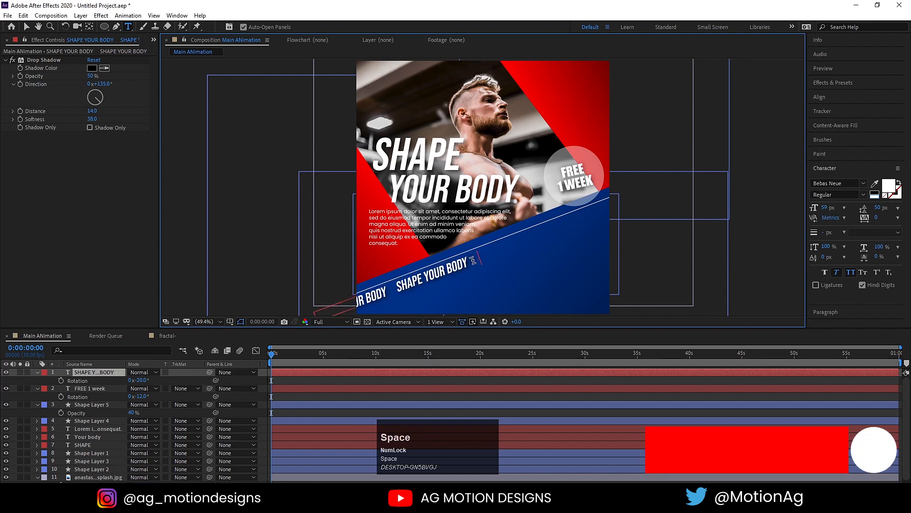
{"action": "key", "text": "ctrl+v"}
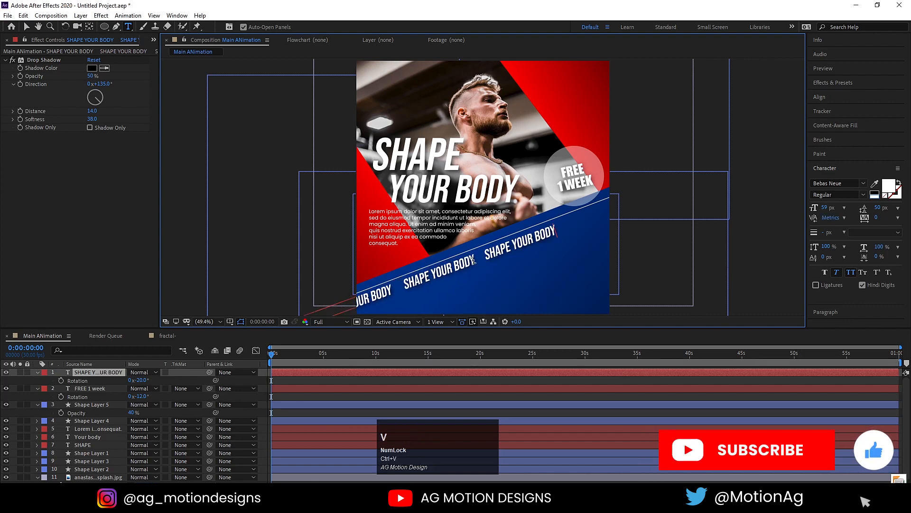
{"action": "left_click", "coordinate": [27, 27]}
{"action": "left_click_drag", "start_coordinate": [531, 242], "coordinate": [556, 230]}
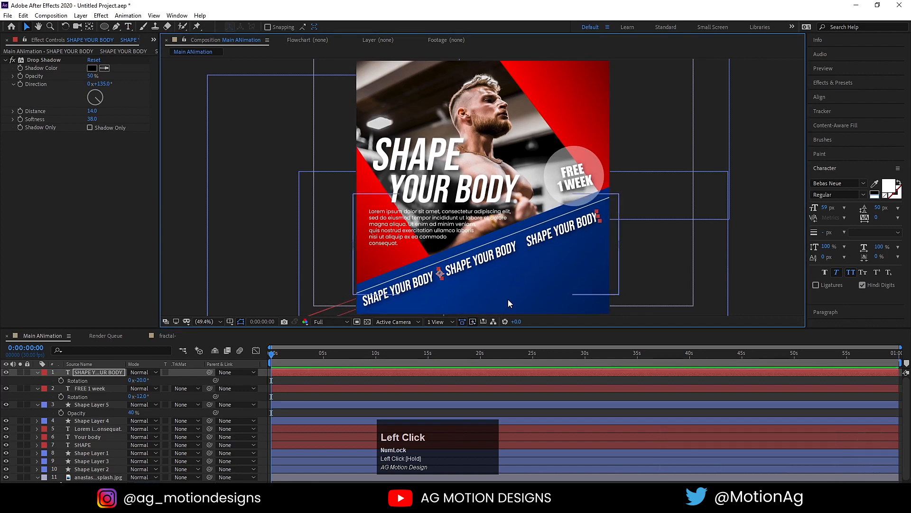
Draw a rectangle near the lower right, centre its anchor, and nudge it left.
{"action": "left_click", "coordinate": [623, 293]}
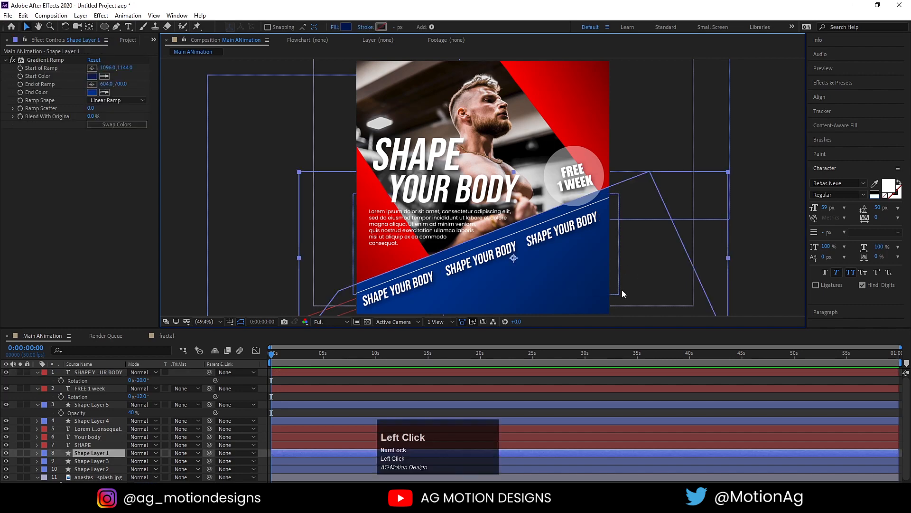
{"action": "left_click", "coordinate": [207, 218]}
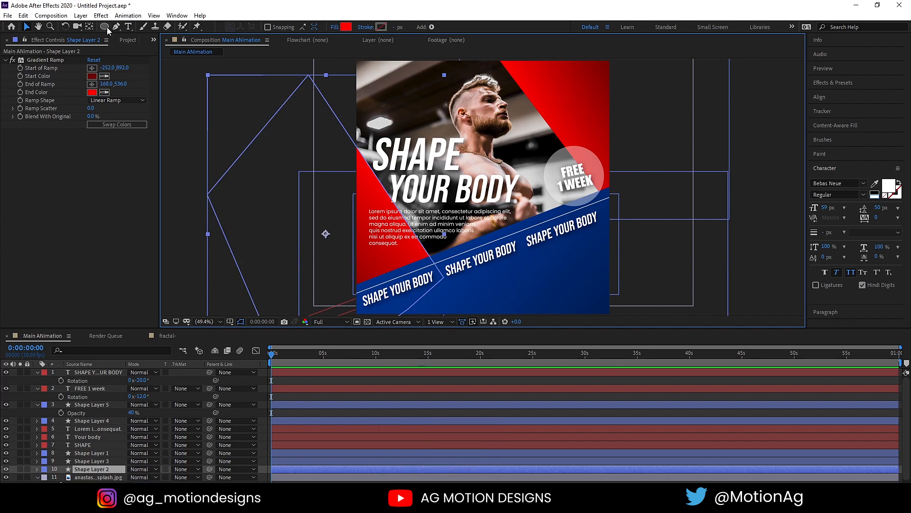
{"action": "left_click_drag", "start_coordinate": [107, 27], "coordinate": [135, 30]}
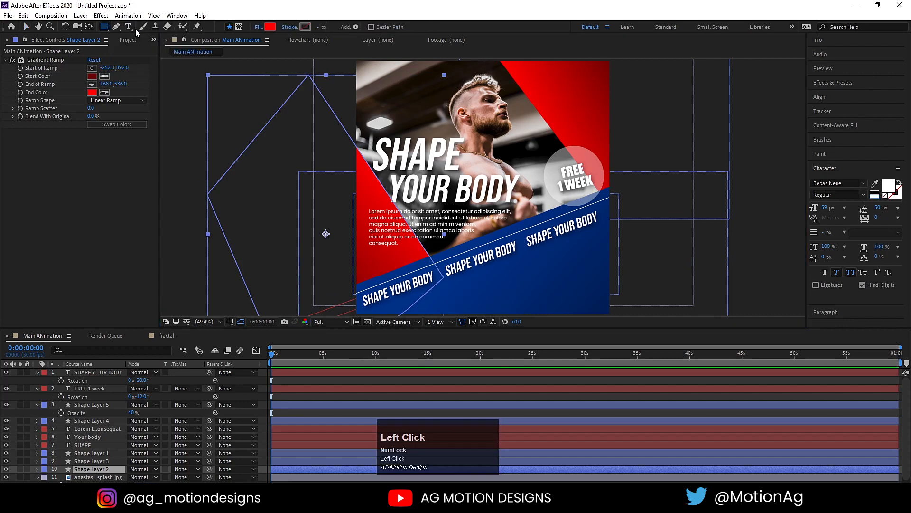
{"action": "left_click", "coordinate": [260, 379]}
{"action": "left_click_drag", "start_coordinate": [550, 279], "coordinate": [635, 298]}
{"action": "key", "text": "ctrl+alt+Home"}
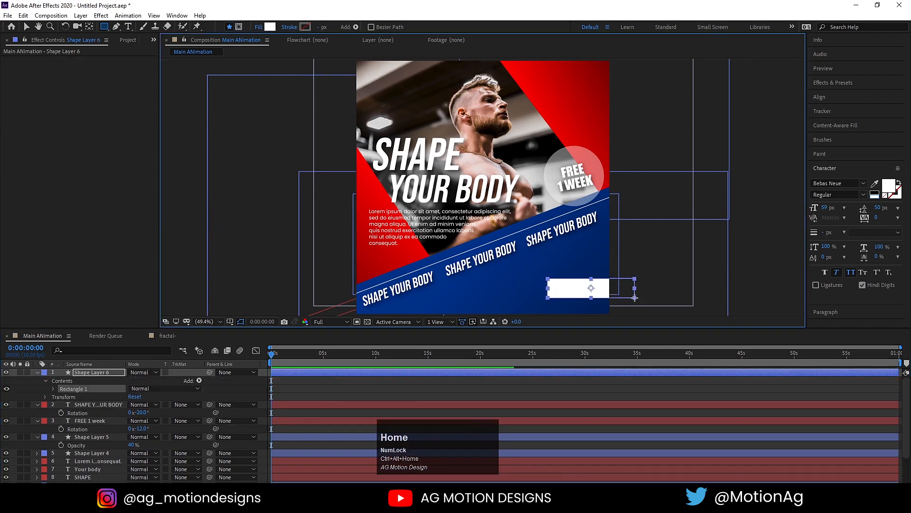
{"action": "key", "text": "v"}
{"action": "left_click_drag", "start_coordinate": [562, 295], "coordinate": [542, 296]}
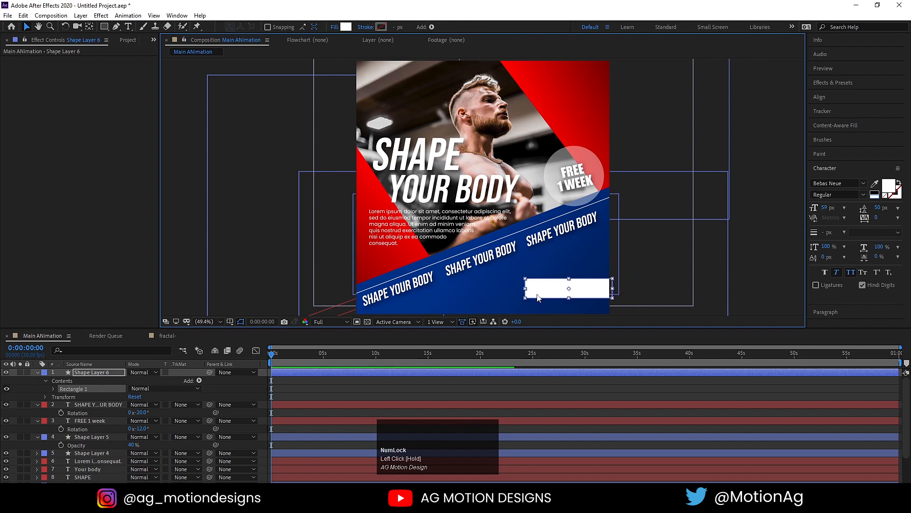
Fill the rectangle with pure red FF0000.
{"action": "left_click", "coordinate": [346, 27]}
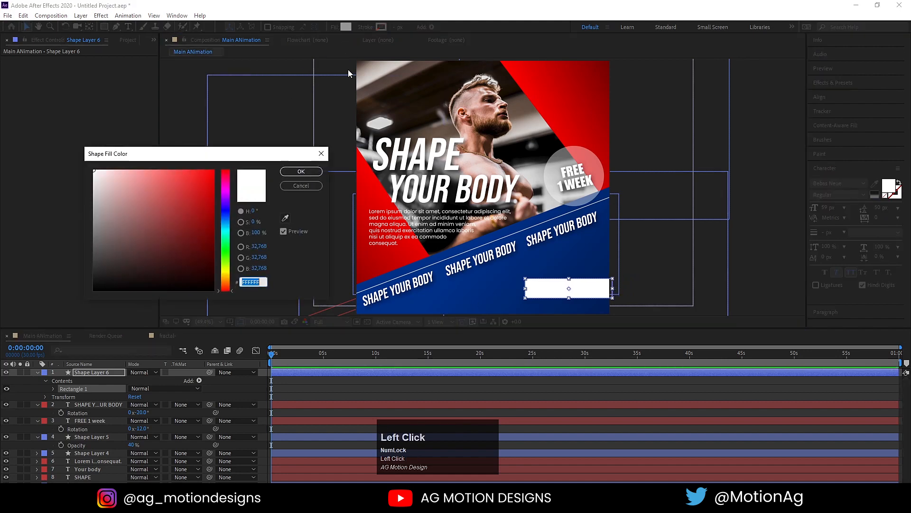
{"action": "left_click", "coordinate": [183, 196]}
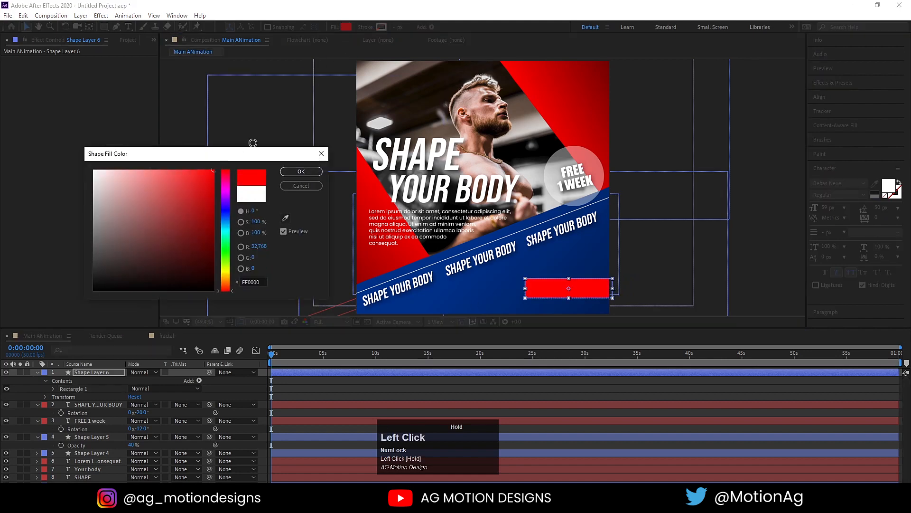
{"action": "left_click", "coordinate": [301, 170]}
Skew Rectangle 1 to 23 so it becomes a slanted parallelogram.
{"action": "left_click", "coordinate": [37, 372]}
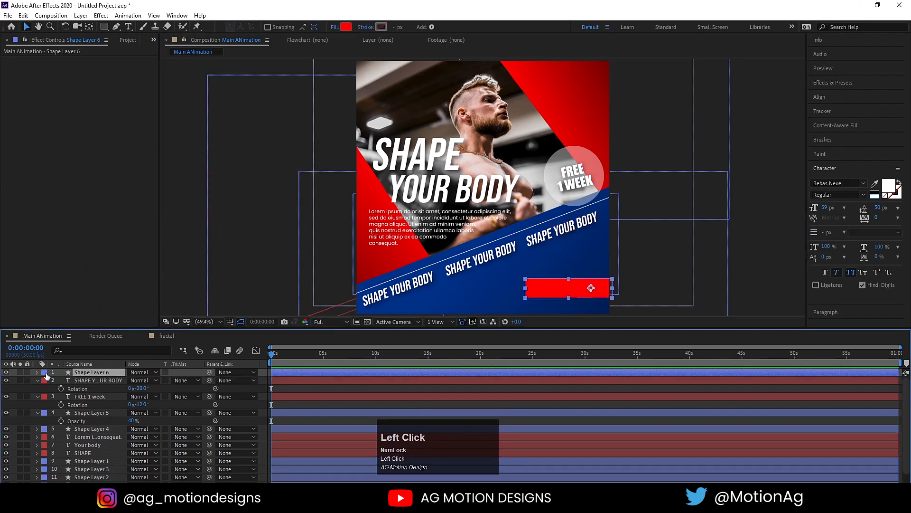
{"action": "left_click", "coordinate": [37, 372]}
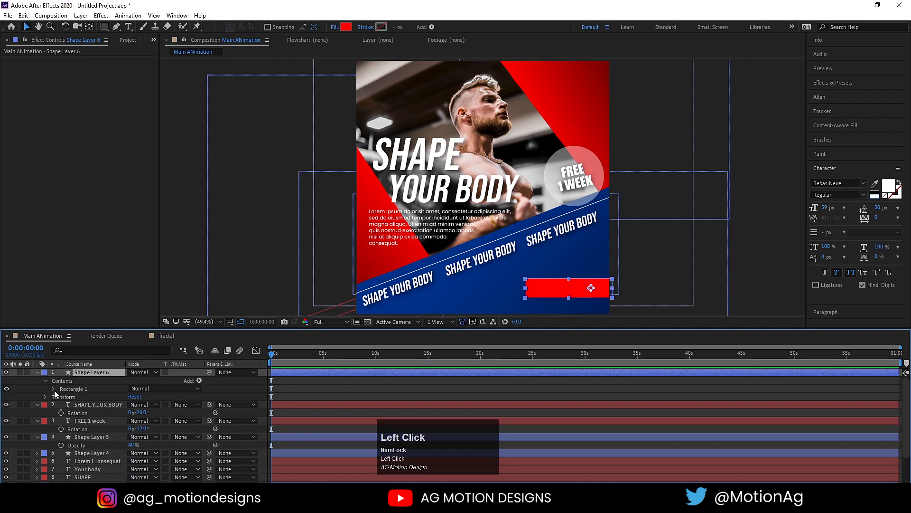
{"action": "left_click", "coordinate": [53, 389]}
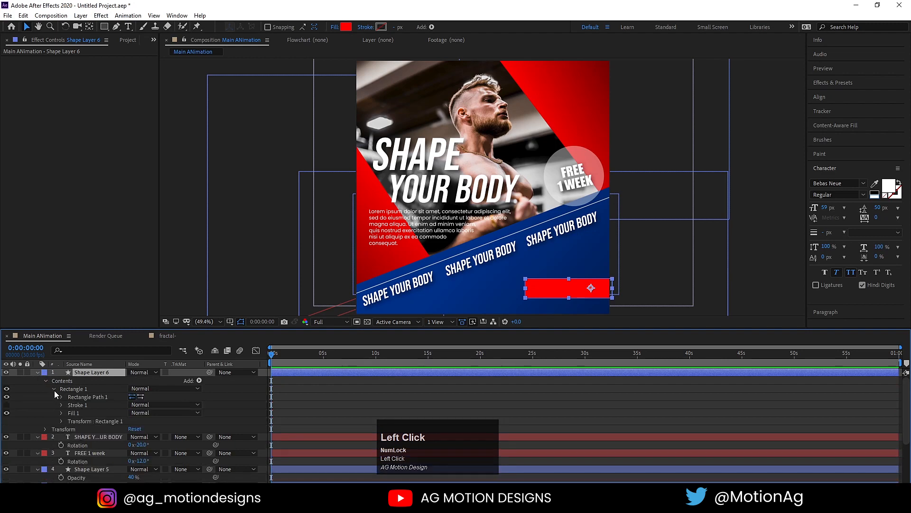
{"action": "left_click", "coordinate": [61, 420]}
{"action": "left_click_drag", "start_coordinate": [136, 455], "coordinate": [148, 458]}
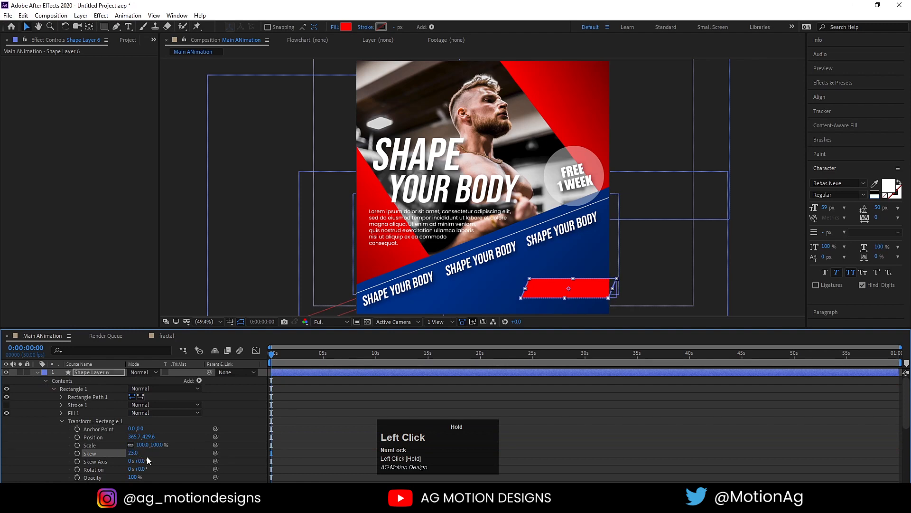
{"action": "left_click", "coordinate": [37, 372]}
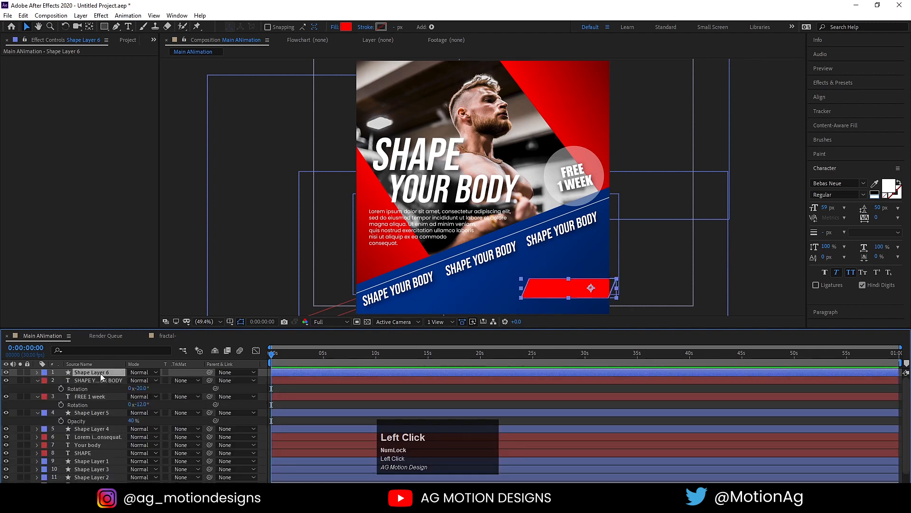
Duplicate the red parallelogram, centre its anchor, and move the copy above the original.
{"action": "key", "text": "ctrl+d"}
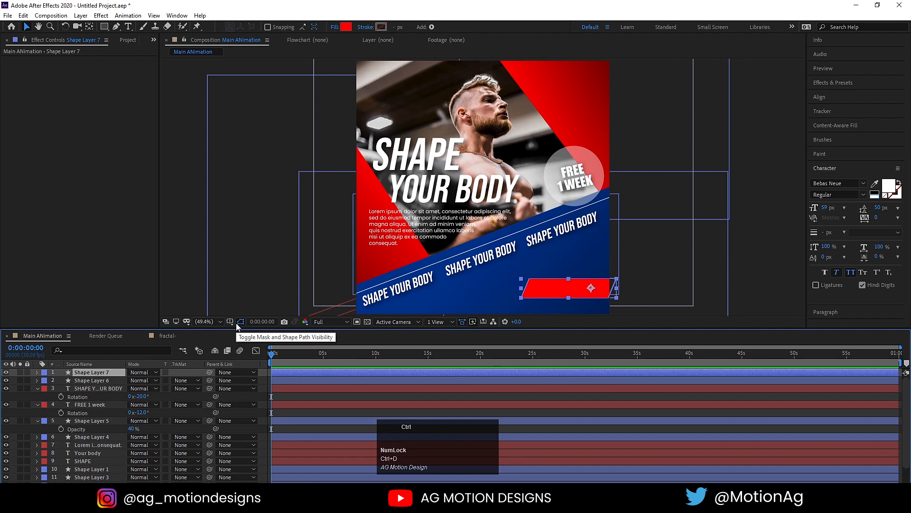
{"action": "key", "text": "ctrl+alt+Home"}
{"action": "scroll", "coordinate": [583, 294], "scroll_direction": "up", "scroll_amount": 2}
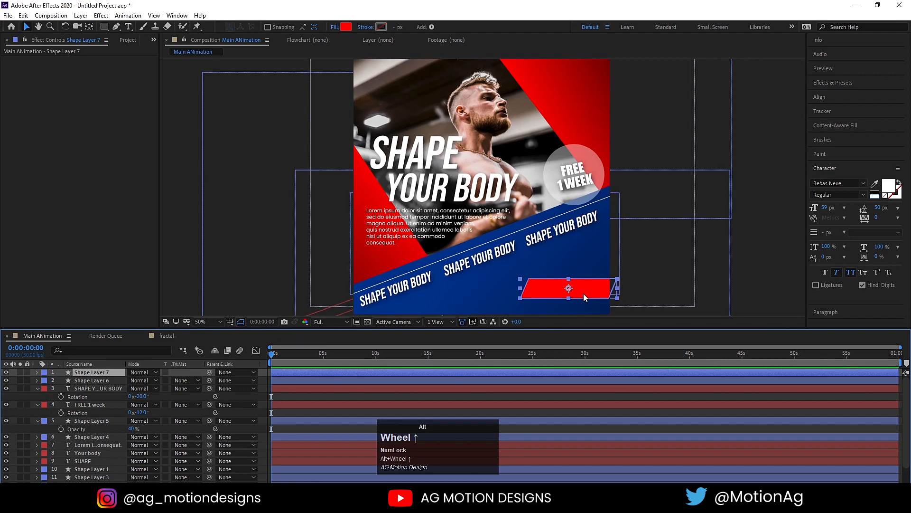
{"action": "left_click_drag", "start_coordinate": [583, 293], "coordinate": [622, 241]}
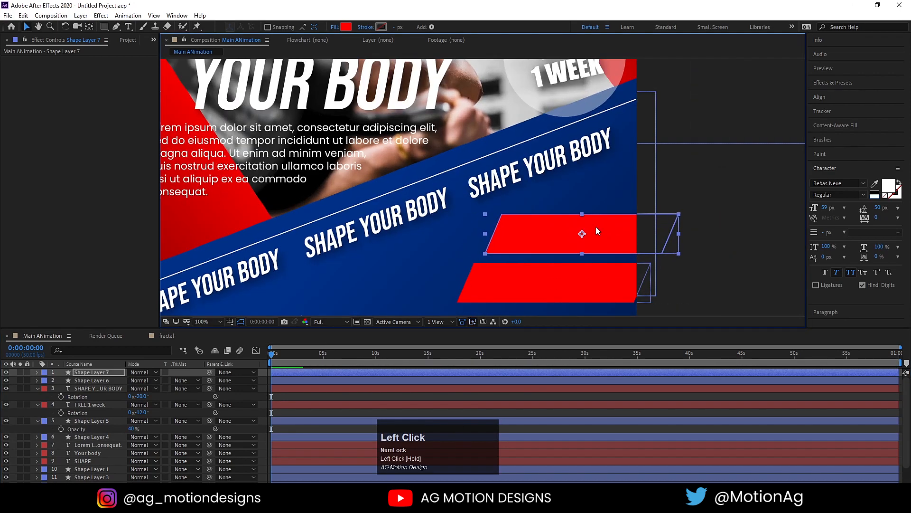
{"action": "left_click_drag", "start_coordinate": [583, 215], "coordinate": [586, 233]}
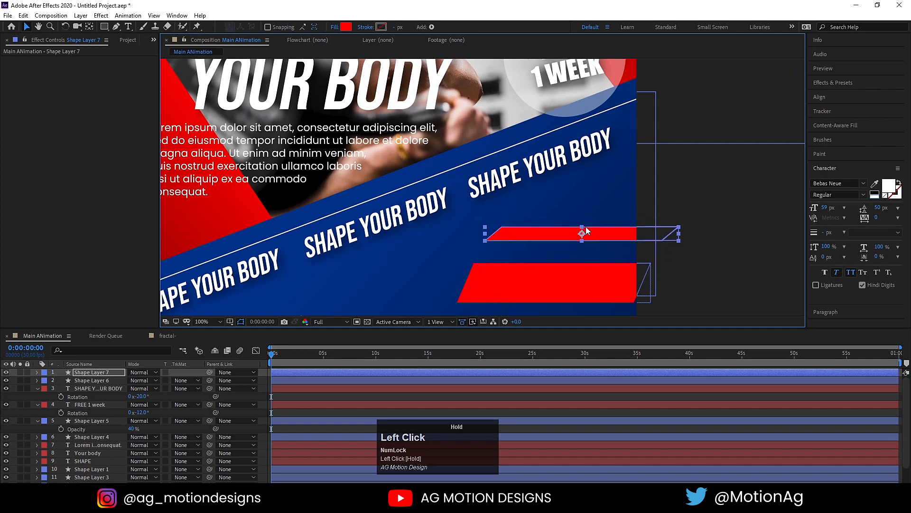
{"action": "key", "text": "ctrl+z"}
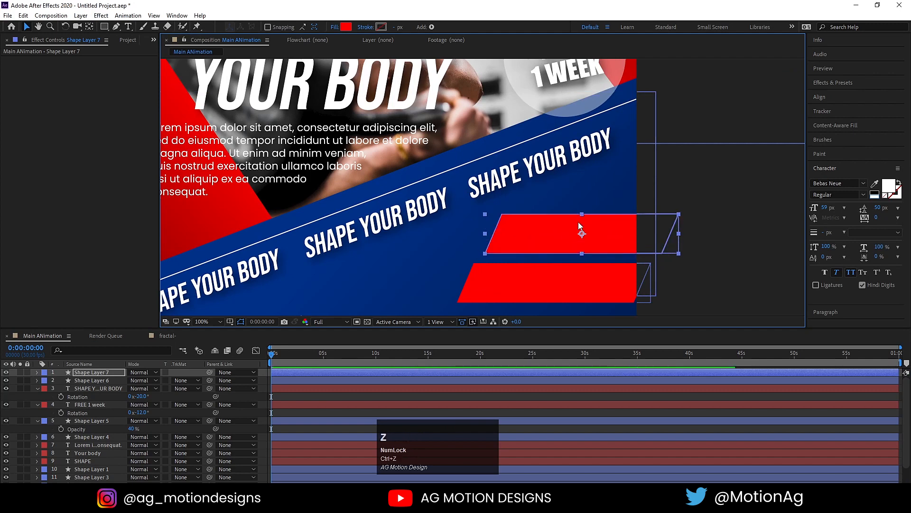
Unlink the copy's rectangle size, lower its height to 30.1, and position the thin bar.
{"action": "left_click", "coordinate": [37, 372]}
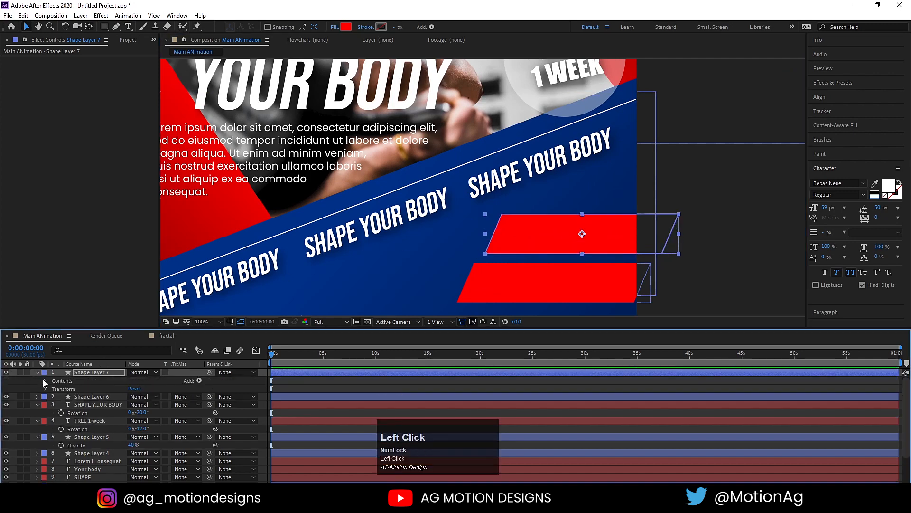
{"action": "left_click", "coordinate": [46, 381]}
{"action": "left_click", "coordinate": [53, 388]}
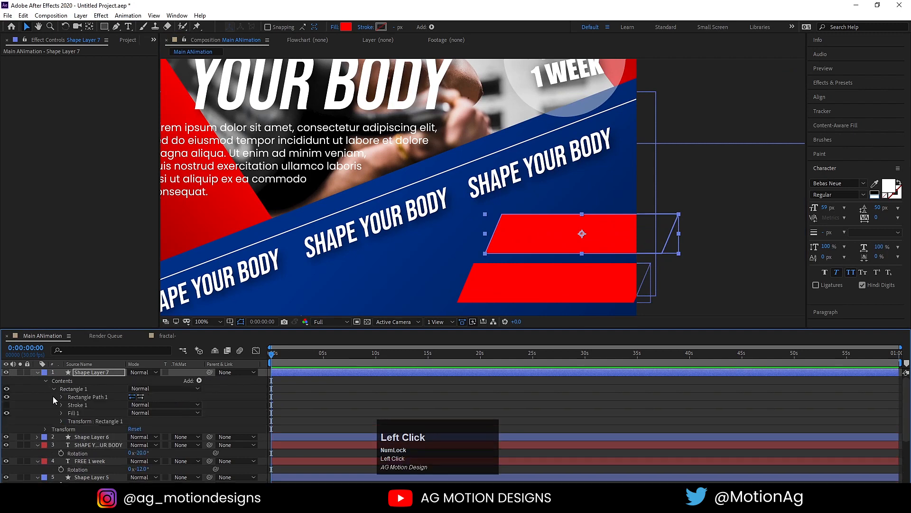
{"action": "left_click", "coordinate": [60, 396]}
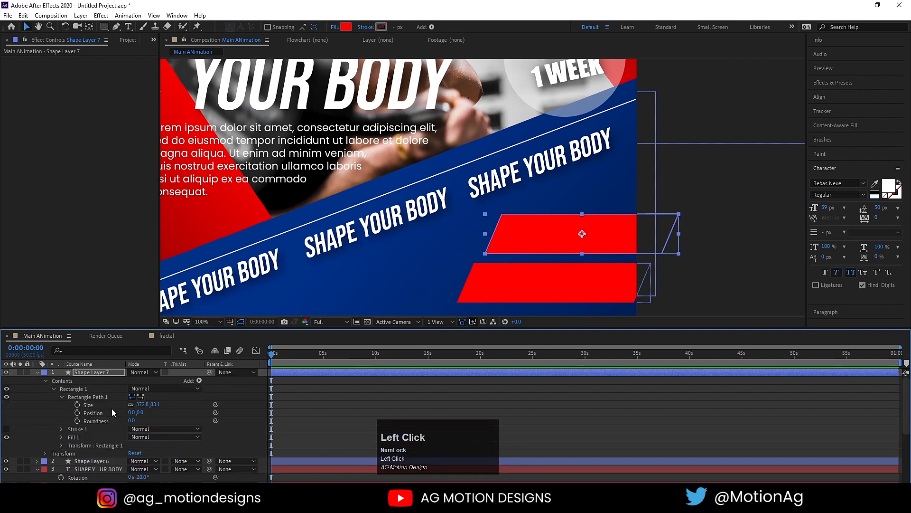
{"action": "left_click", "coordinate": [130, 404]}
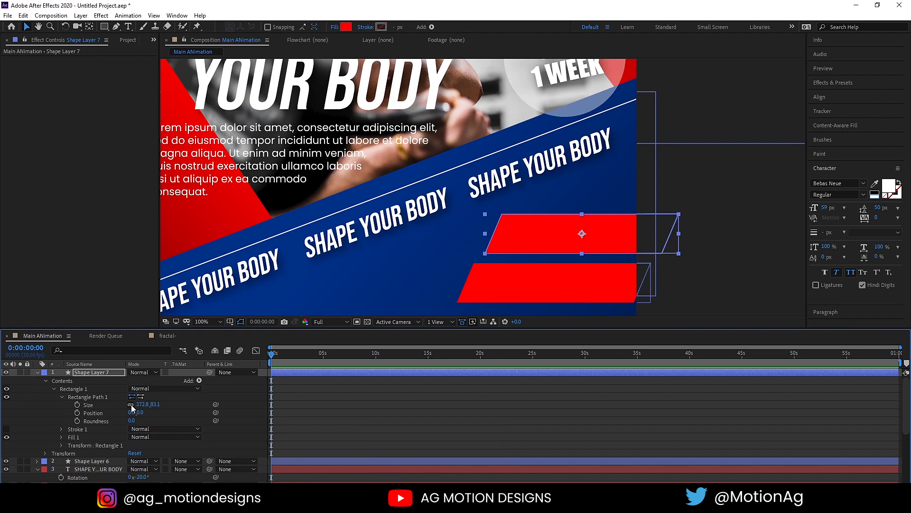
{"action": "left_click_drag", "start_coordinate": [153, 404], "coordinate": [128, 404]}
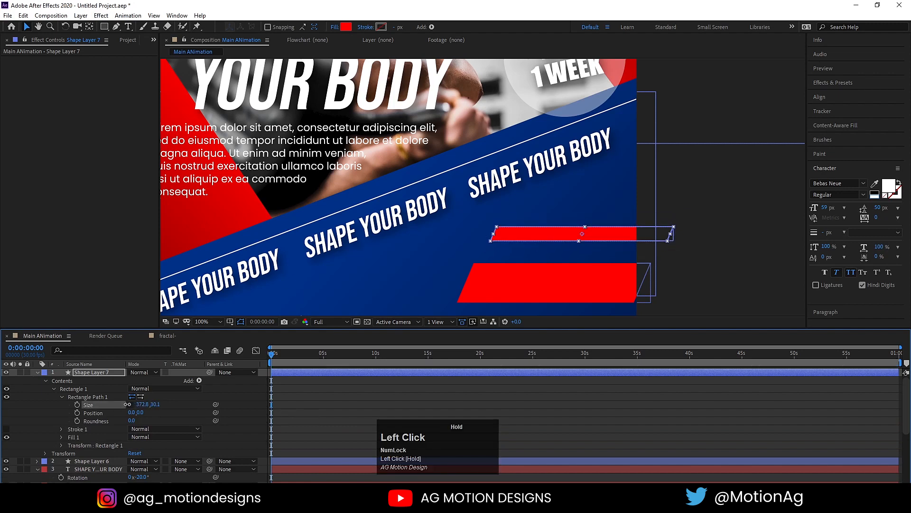
{"action": "left_click", "coordinate": [38, 372]}
{"action": "left_click", "coordinate": [519, 241]}
{"action": "mouse_move", "coordinate": [519, 241]}
{"action": "left_mouse_down"}
{"action": "mouse_move", "coordinate": [509, 256]}
{"action": "mouse_move", "coordinate": [529, 251]}
{"action": "left_mouse_up"}
{"action": "left_click", "coordinate": [702, 241]}
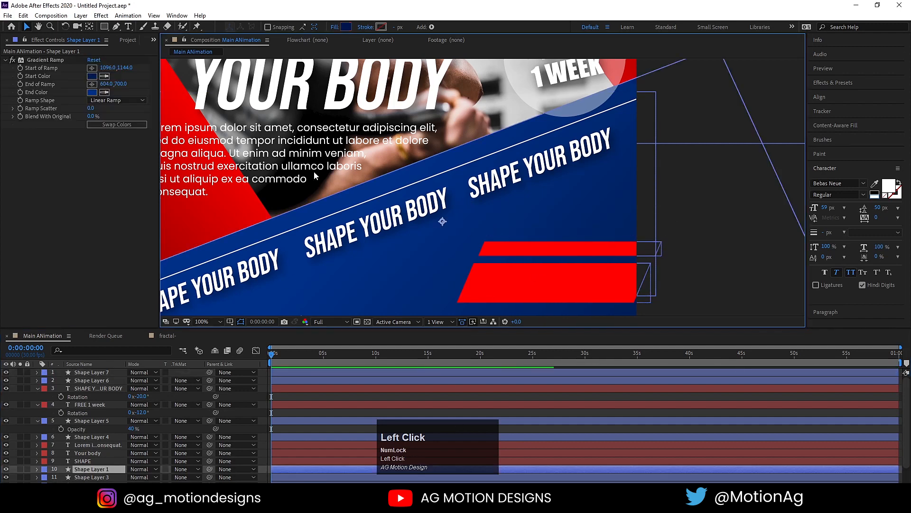
Start a text layer on the lower red tag and move it to the top of the stack.
{"action": "left_click", "coordinate": [127, 28]}
{"action": "left_click", "coordinate": [495, 284]}
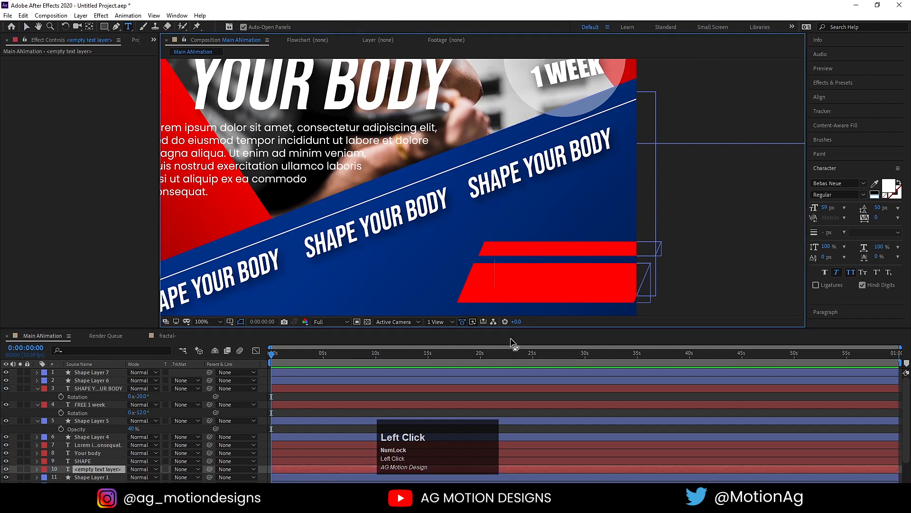
{"action": "type", "text": "JOI"}
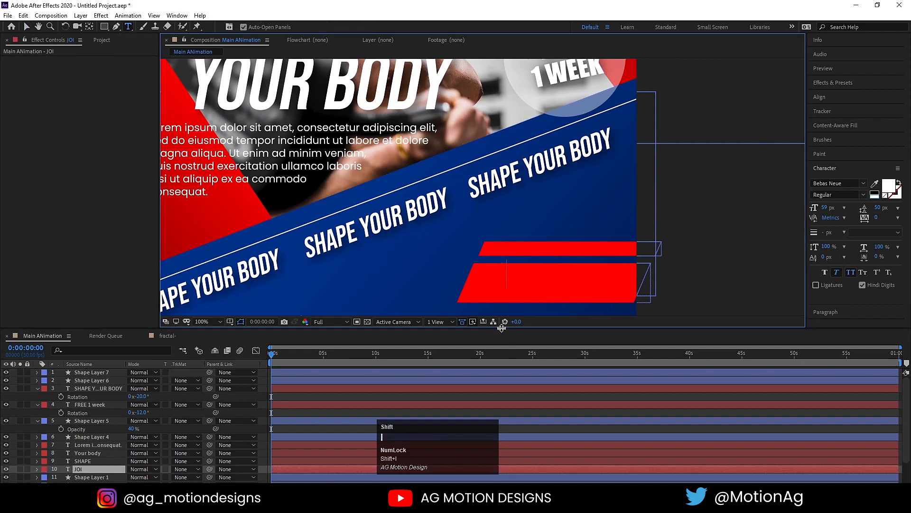
{"action": "key", "text": "ctrl+a"}
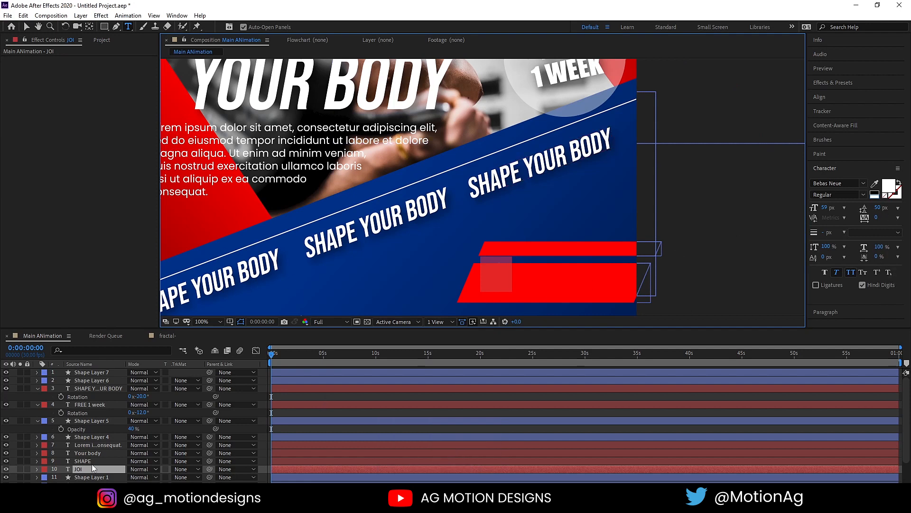
{"action": "left_click_drag", "start_coordinate": [101, 468], "coordinate": [100, 369]}
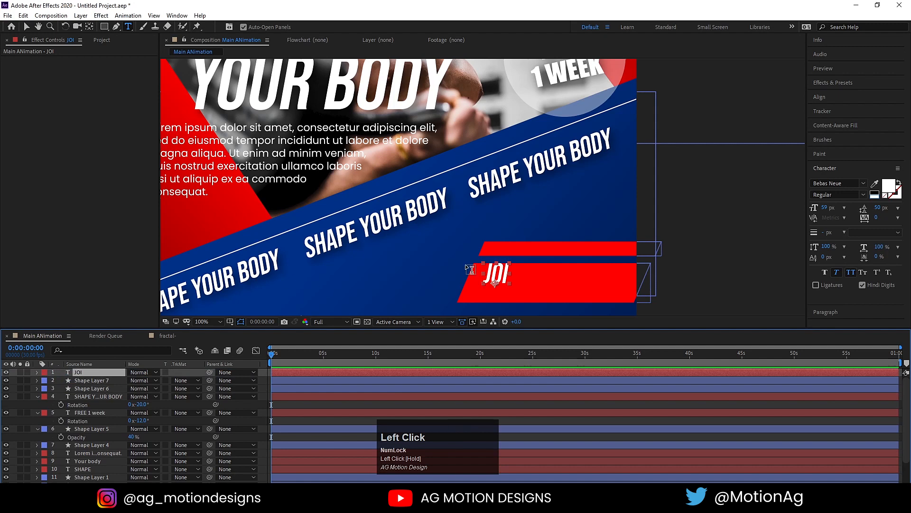
Replace the layer's text with 'join us'.
{"action": "left_click", "coordinate": [504, 269]}
{"action": "key", "text": "ctrl+a"}
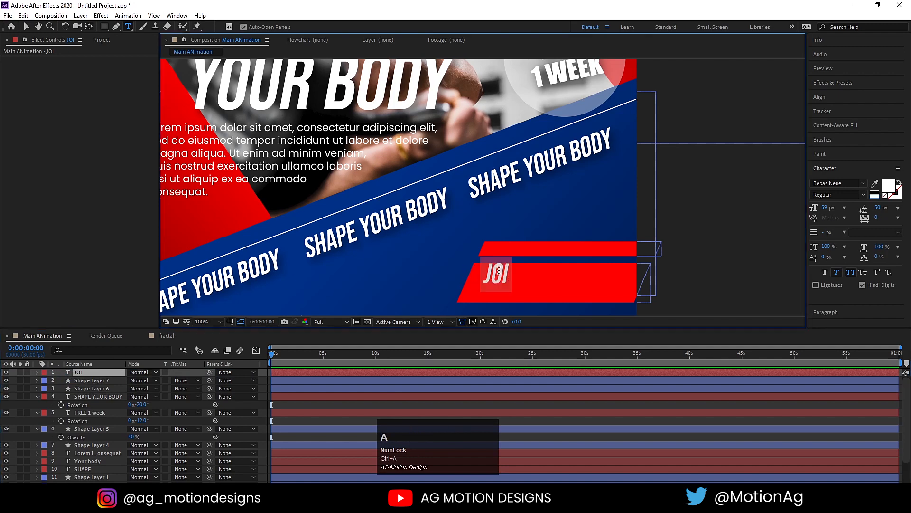
{"action": "type", "text": "jp"}
{"action": "key", "text": "ctrl+a"}
{"action": "type", "text": "j"}
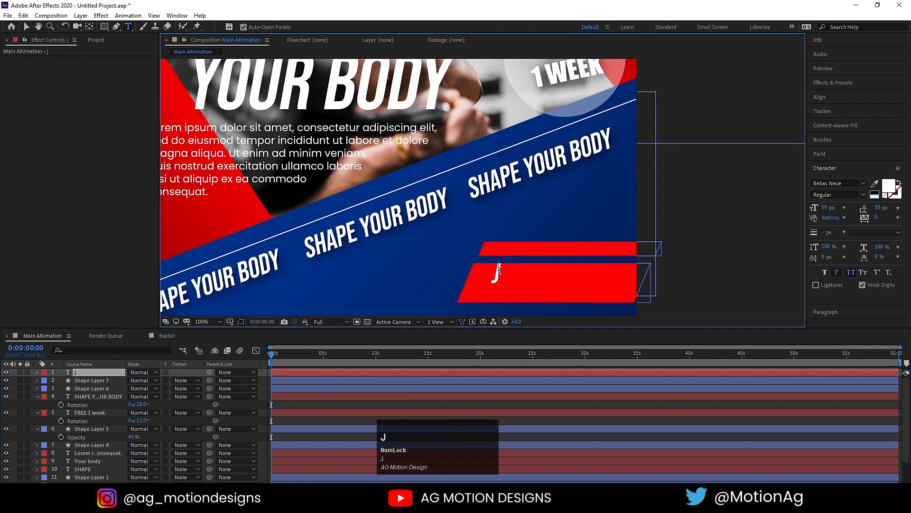
{"action": "type", "text": "oin us!"}
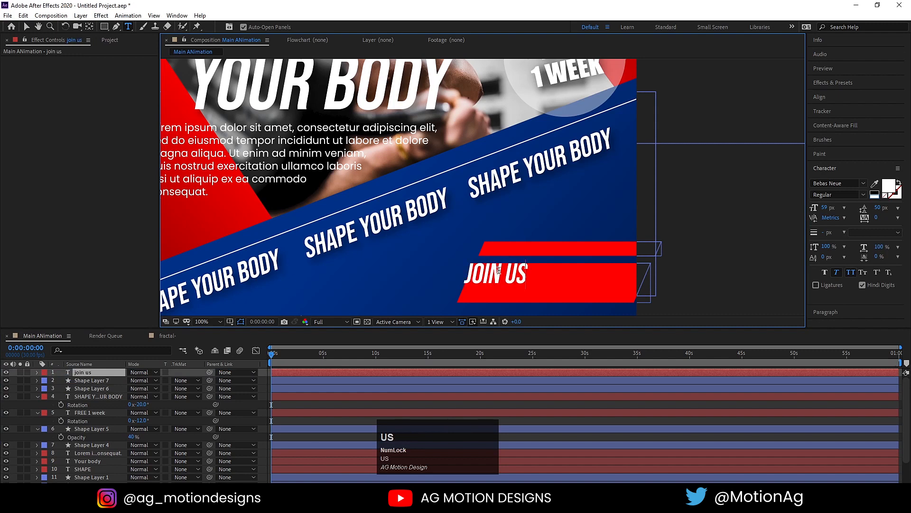
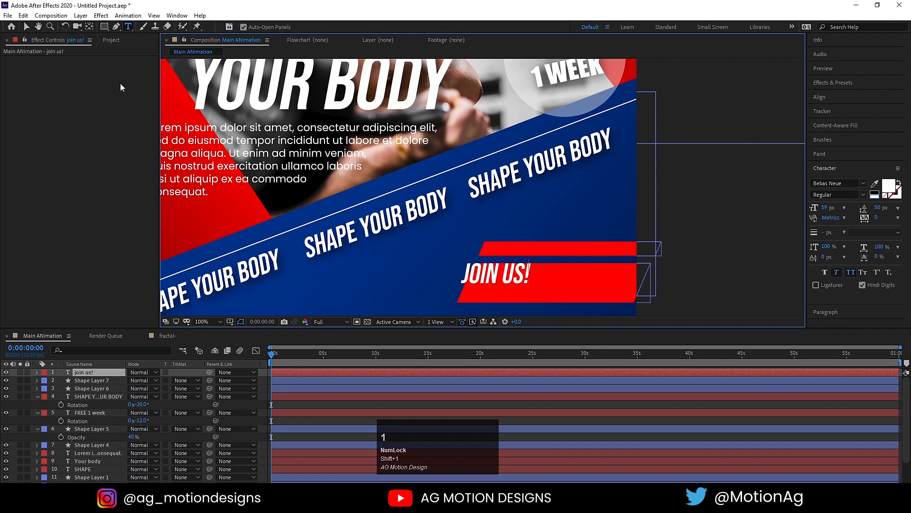
Centre the JOIN US! text's anchor point and move the text onto the lower red bar.
{"action": "left_click", "coordinate": [27, 26]}
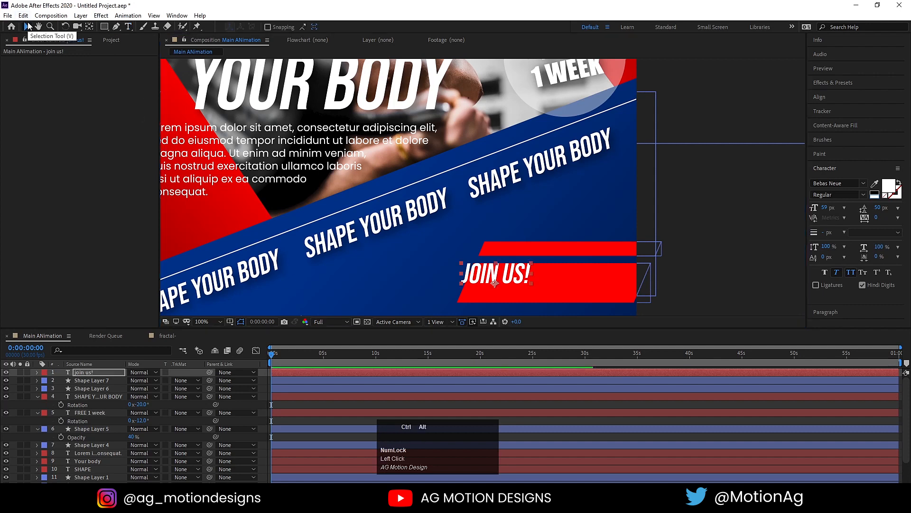
{"action": "key", "text": "ctrl+alt+Home"}
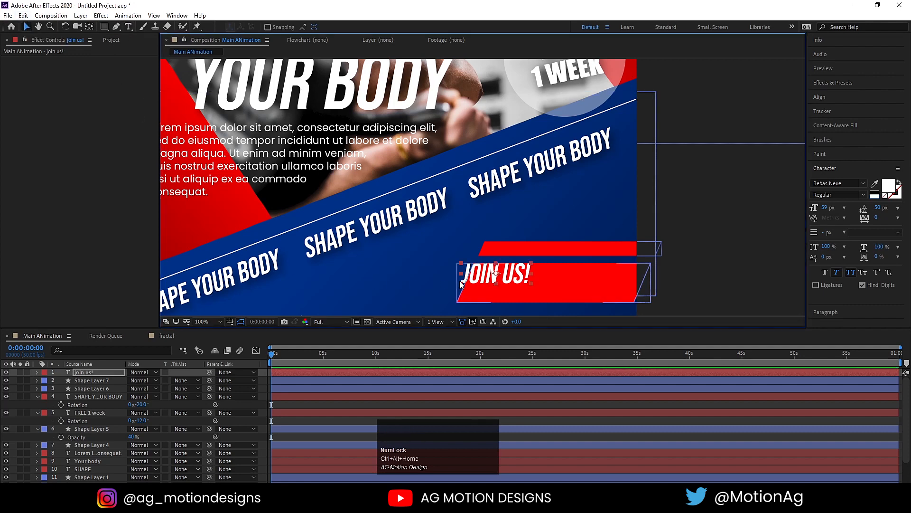
{"action": "left_click_drag", "start_coordinate": [479, 276], "coordinate": [533, 282]}
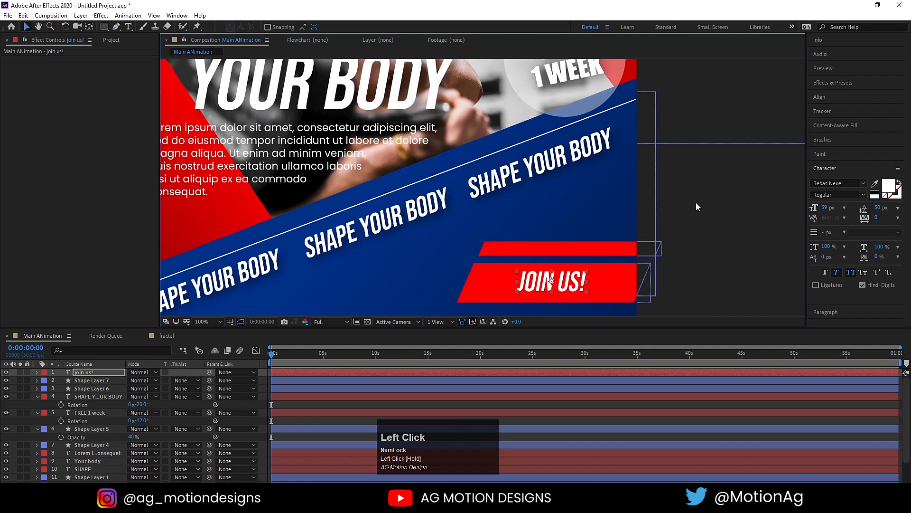
{"action": "left_click", "coordinate": [281, 276]}
Set magnification to Fit so the whole poster shows, and reselect the JOIN US! layer.
{"action": "left_click", "coordinate": [203, 322]}
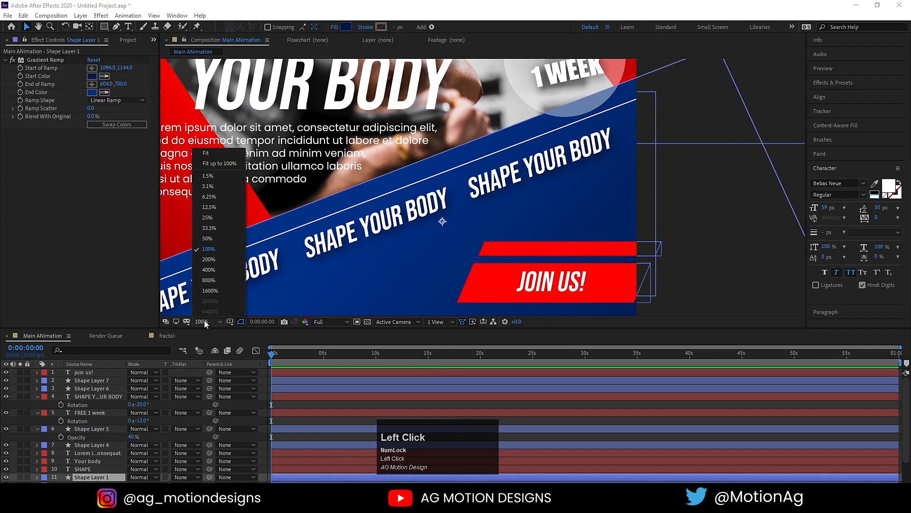
{"action": "left_click", "coordinate": [209, 153]}
{"action": "left_click", "coordinate": [765, 239]}
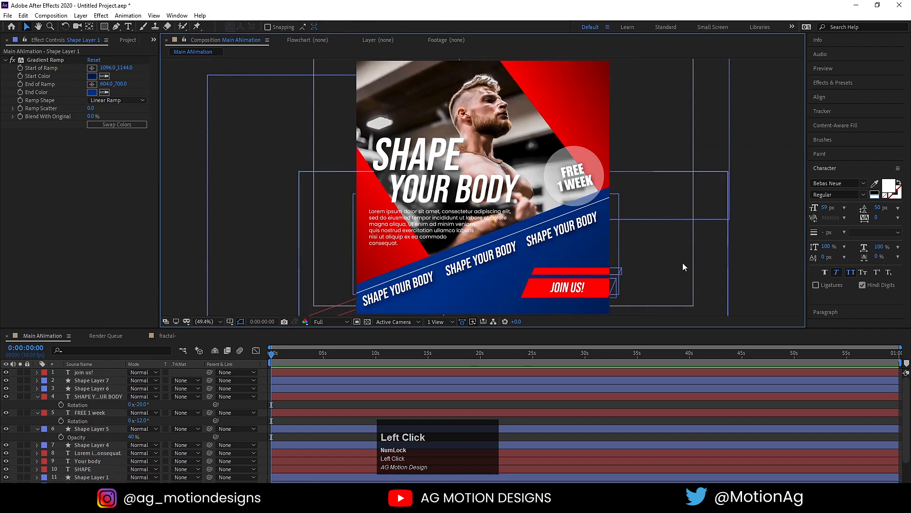
{"action": "left_click", "coordinate": [575, 289]}
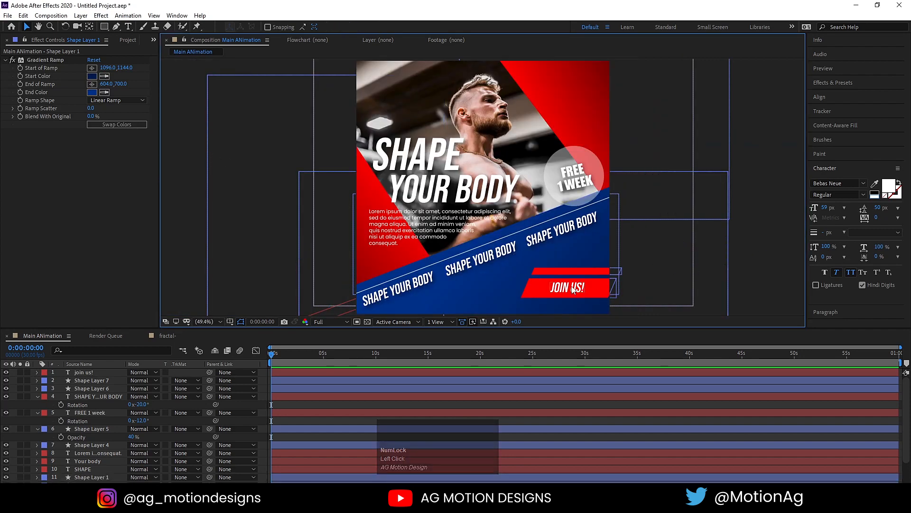
Duplicate the JOIN US! text, move the copy just below it, and shrink it to 46 px.
{"action": "key", "text": "ctrl+d"}
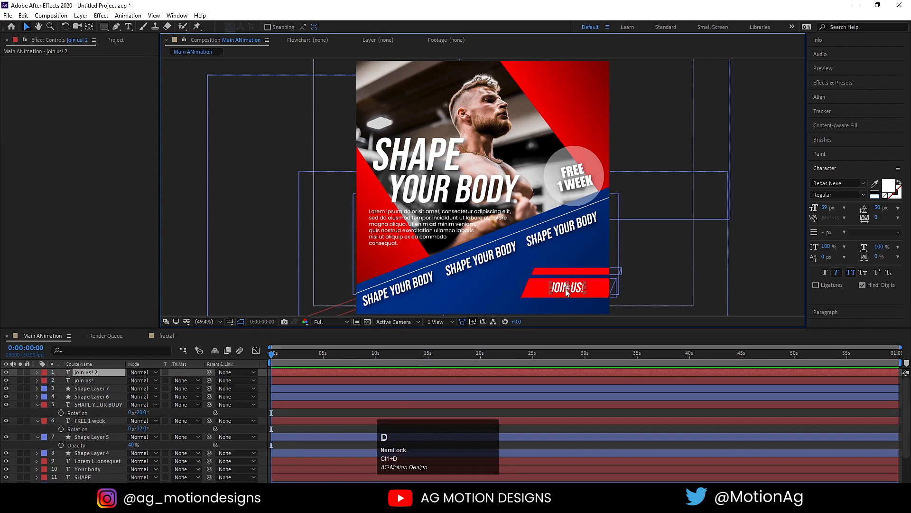
{"action": "left_click_drag", "start_coordinate": [561, 290], "coordinate": [558, 309]}
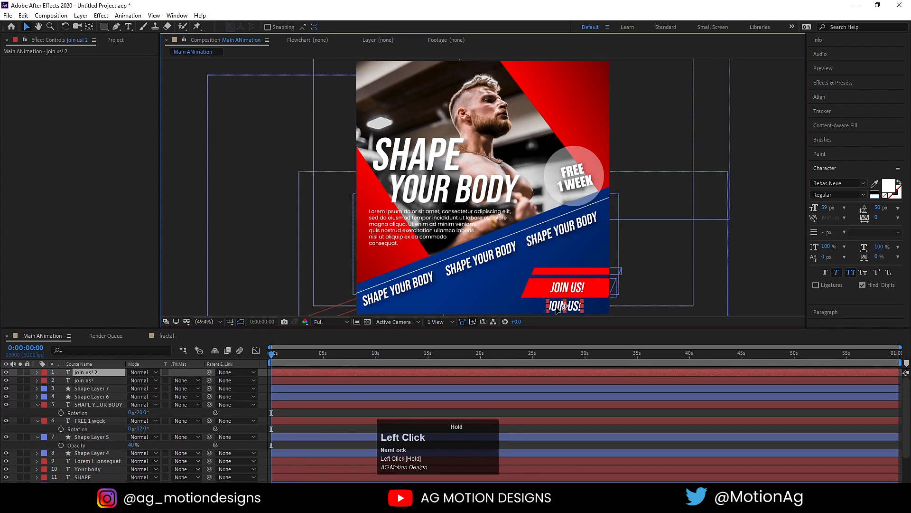
{"action": "left_click_drag", "start_coordinate": [825, 211], "coordinate": [814, 211]}
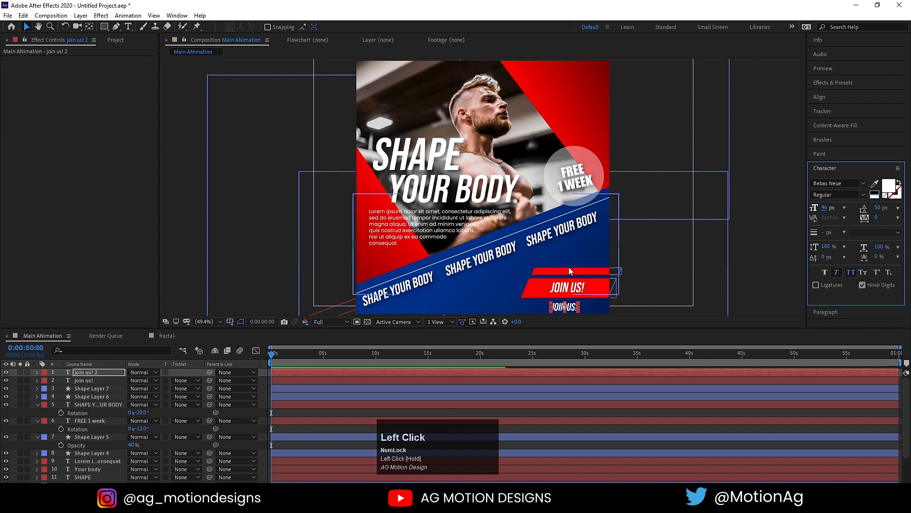
Retype the copy as 'CONTACT US: ' followed by a phone number, toggling All Caps.
{"action": "key", "text": "ctrl+t"}
{"action": "left_click", "coordinate": [560, 306]}
{"action": "key", "text": "ctrl+a"}
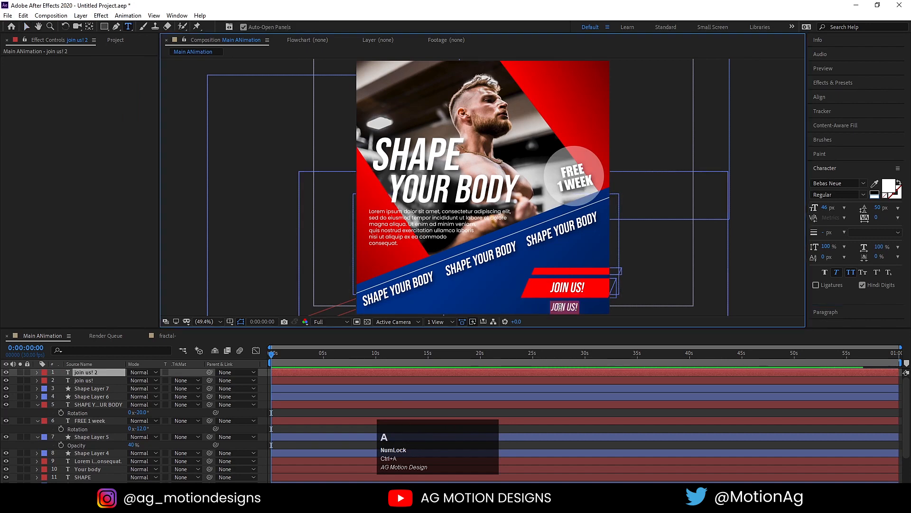
{"action": "type", "text": "C"}
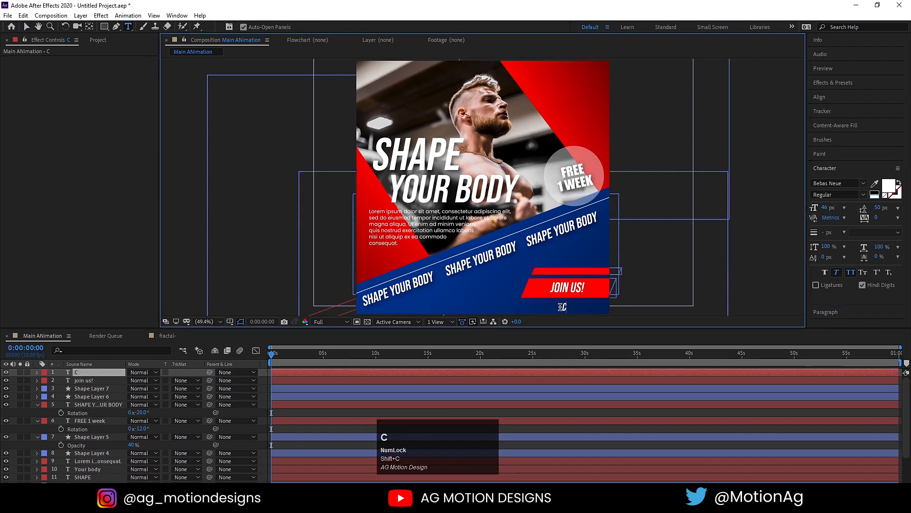
{"action": "left_click", "coordinate": [853, 274]}
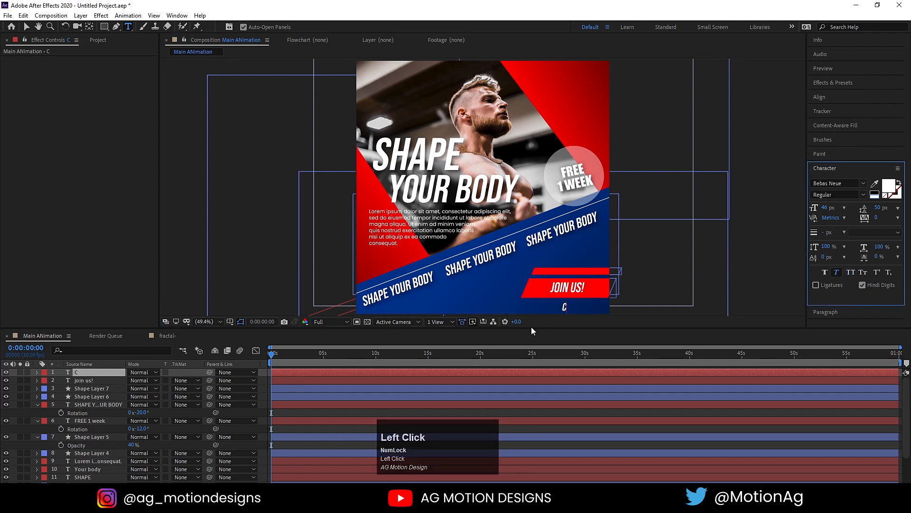
{"action": "left_click", "coordinate": [565, 308]}
{"action": "type", "text": "on"}
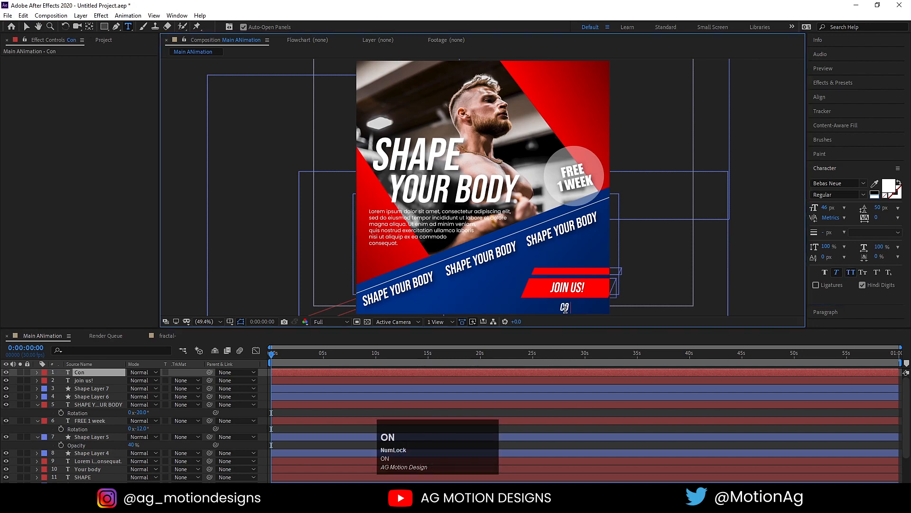
{"action": "type", "text": "tact"}
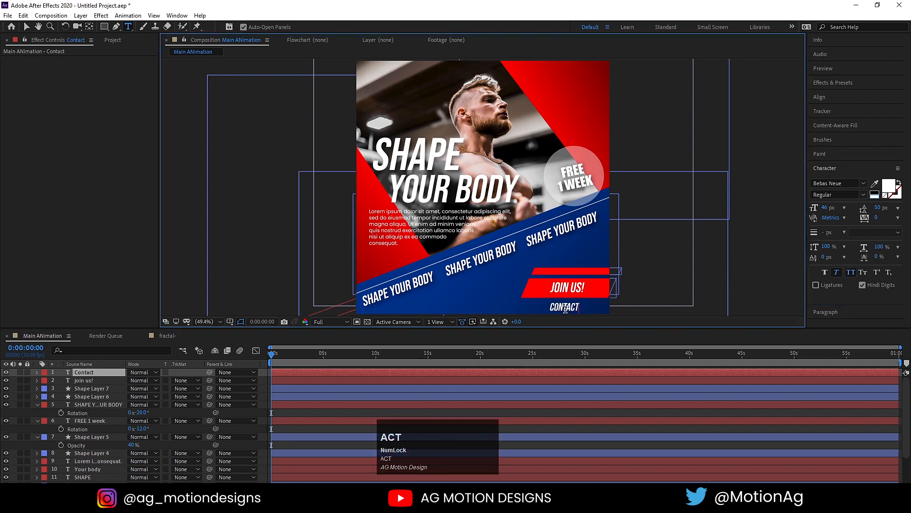
{"action": "type", "text": " use"}
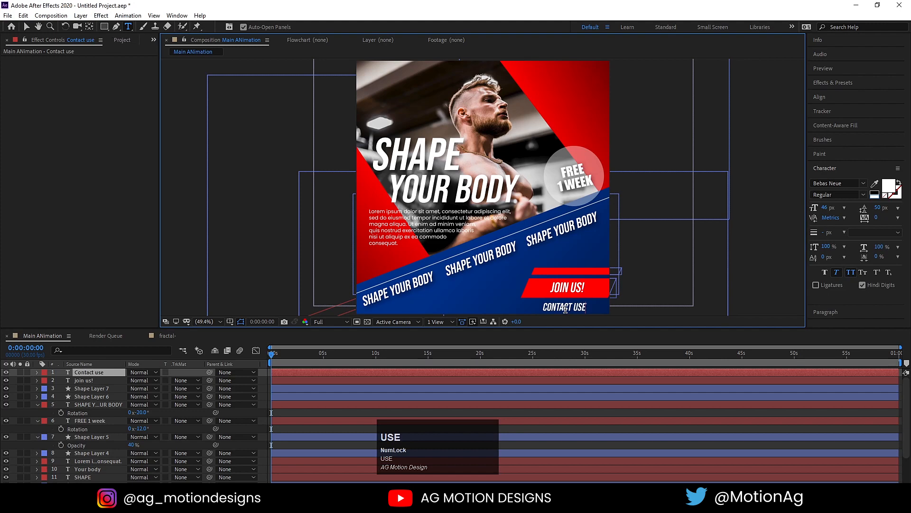
{"action": "key", "text": "BackSpace"}
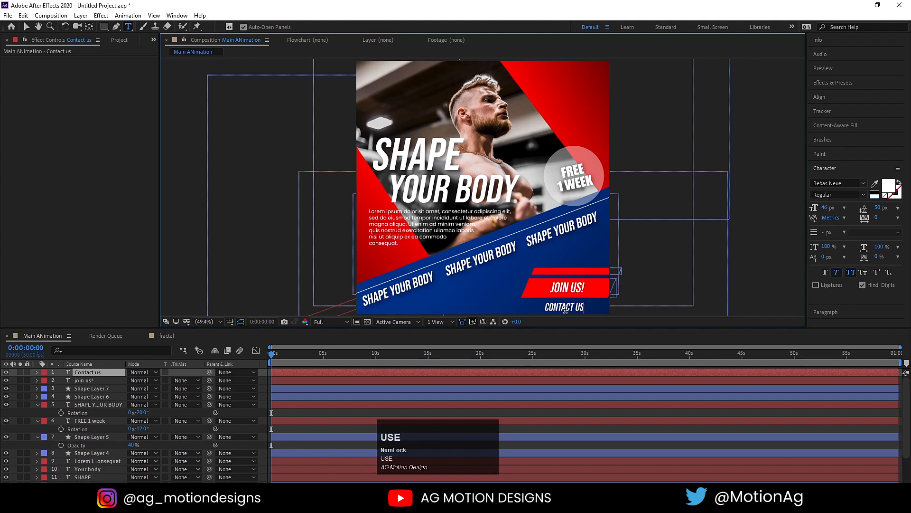
{"action": "left_click", "coordinate": [851, 272]}
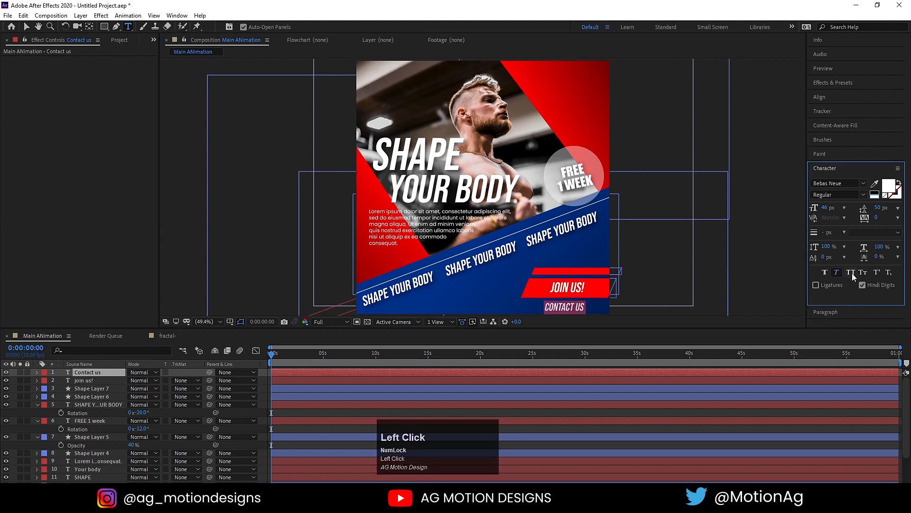
{"action": "left_click", "coordinate": [579, 307]}
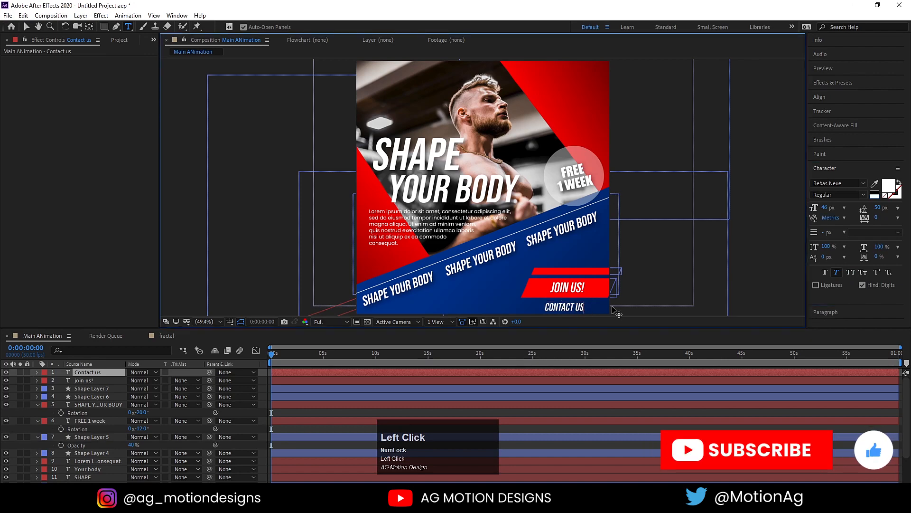
{"action": "key", "text": "space"}
{"action": "key", "text": "shift"}
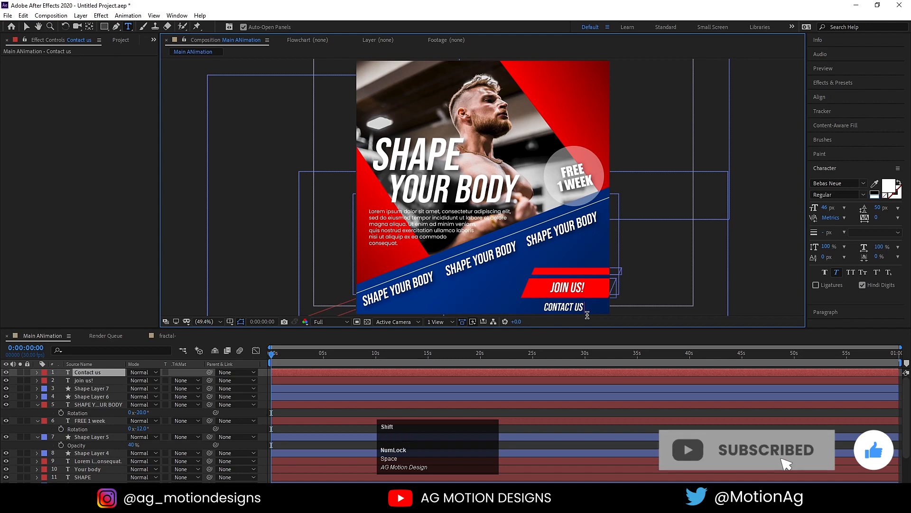
{"action": "type", "text": ":"}
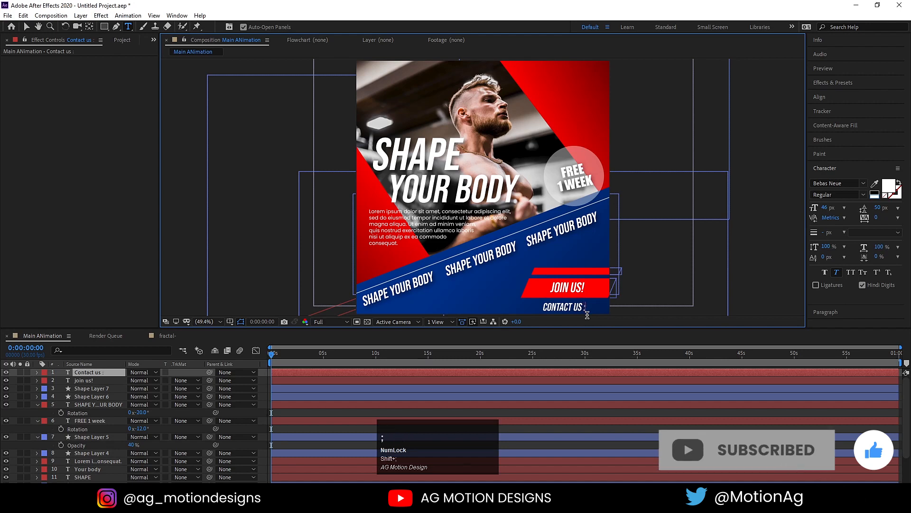
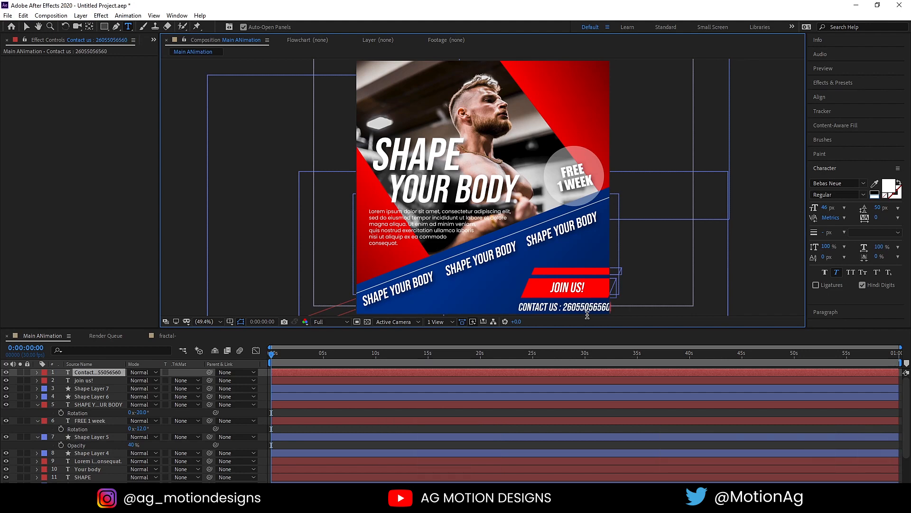
Shrink the whole contact line to about 37 px and finish editing.
{"action": "key", "text": "ctrl+a"}
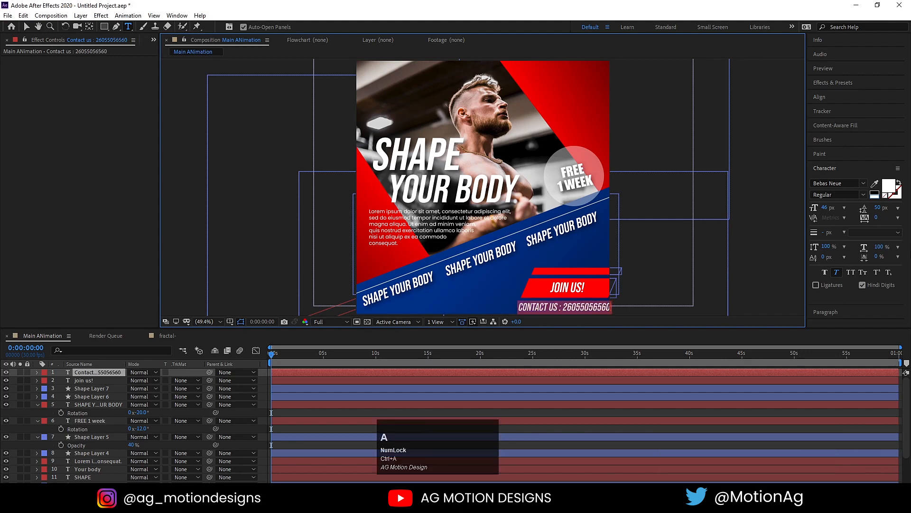
{"action": "left_click_drag", "start_coordinate": [823, 210], "coordinate": [819, 213]}
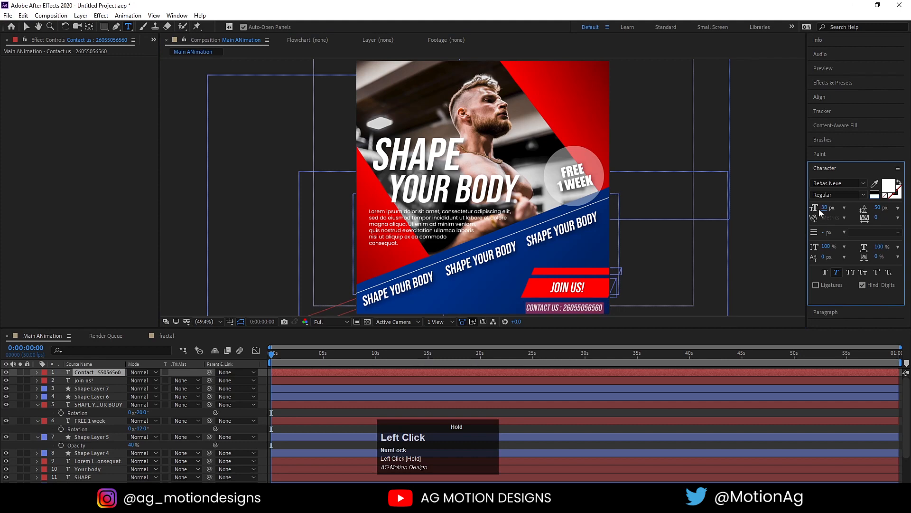
{"action": "left_click", "coordinate": [27, 26]}
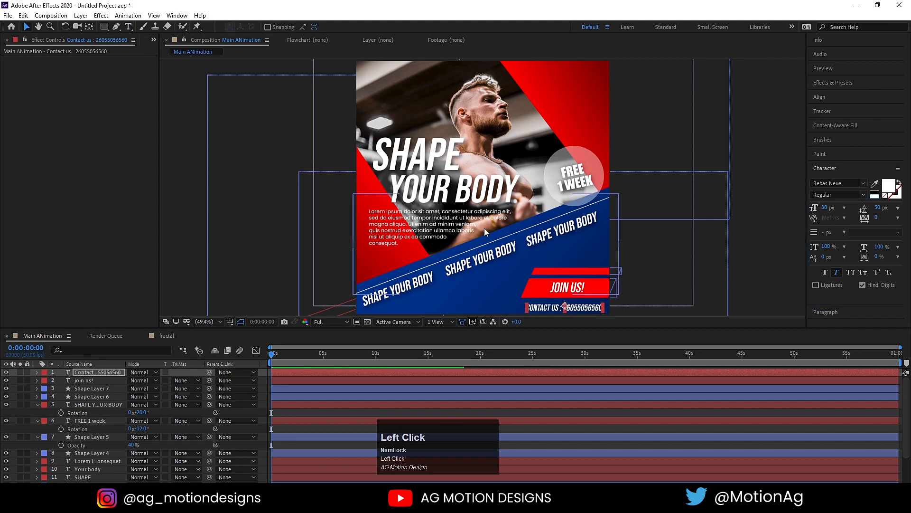
{"action": "left_click", "coordinate": [571, 263]}
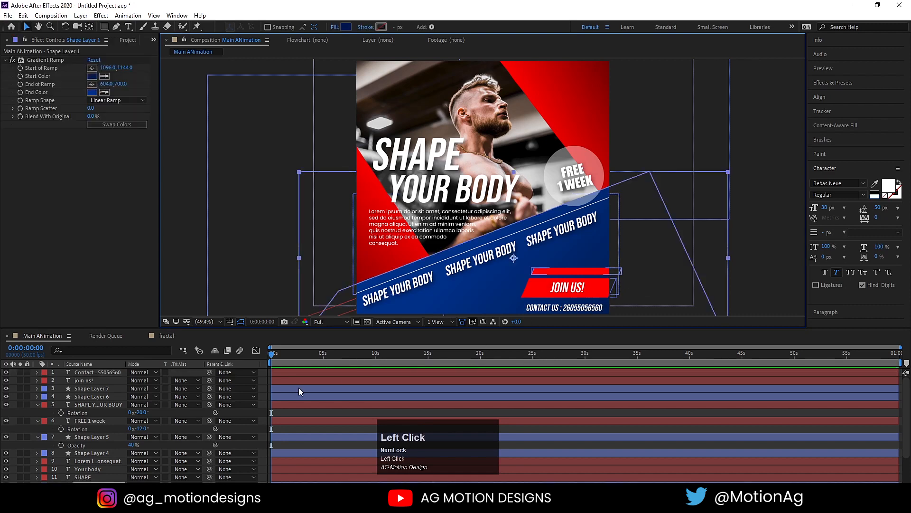
Duplicate the SHAPE YOUR BODY layer, rotate the copy to +56°, and move it lower in the stack.
{"action": "left_click", "coordinate": [309, 411]}
{"action": "key", "text": "u"}
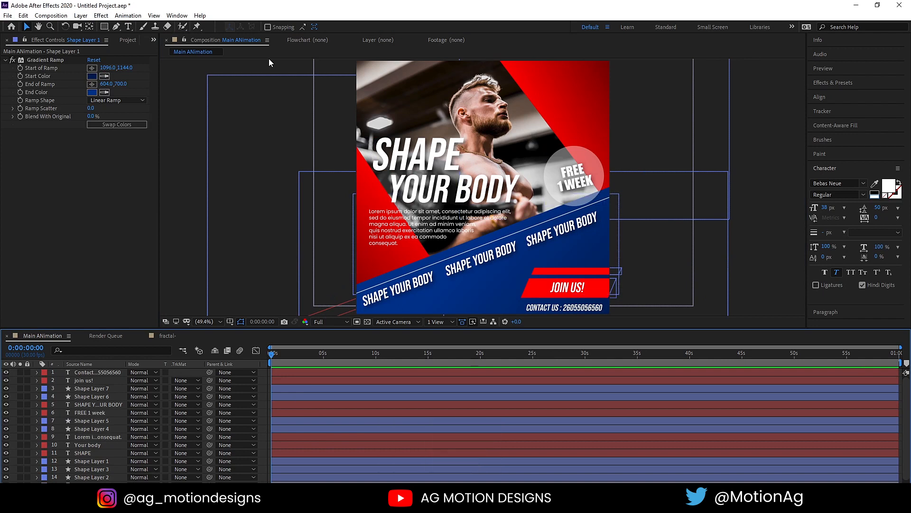
{"action": "left_click", "coordinate": [68, 403]}
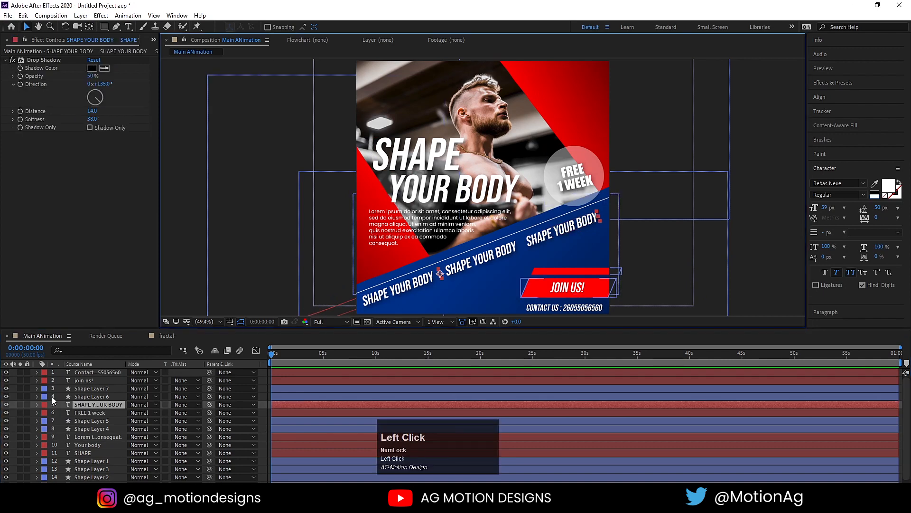
{"action": "key", "text": "ctrl+d"}
{"action": "key", "text": "r"}
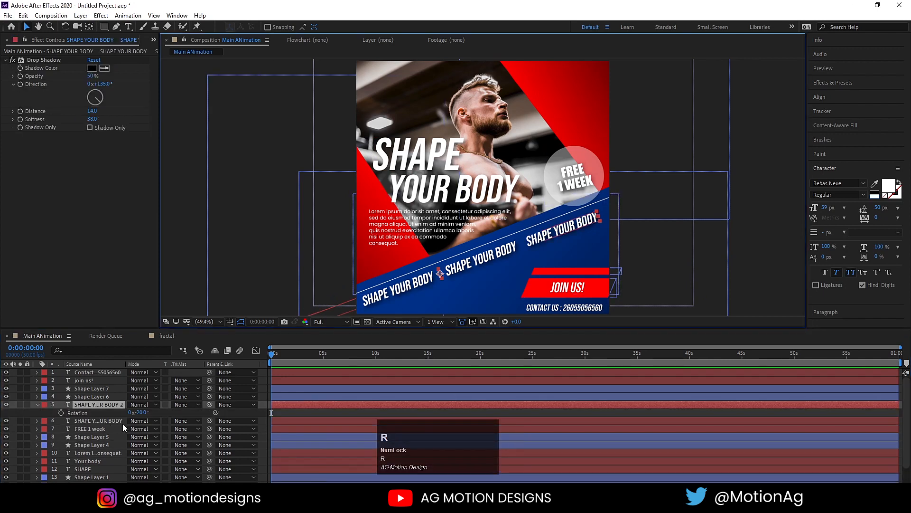
{"action": "left_click", "coordinate": [148, 413]}
{"action": "left_click_drag", "start_coordinate": [149, 412], "coordinate": [185, 418]}
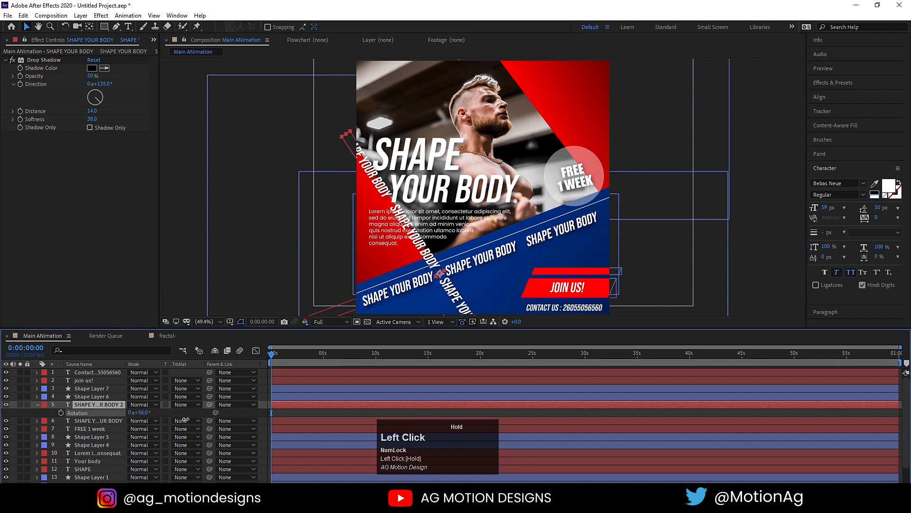
{"action": "left_click_drag", "start_coordinate": [86, 404], "coordinate": [110, 461]}
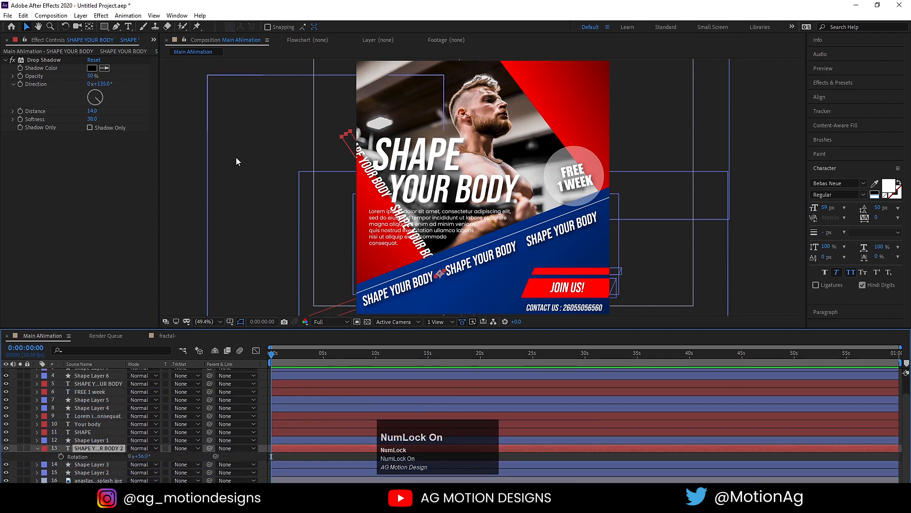
Set the SHAPE YOUR BODY strip layer's opacity to 30%.
{"action": "key", "text": "t"}
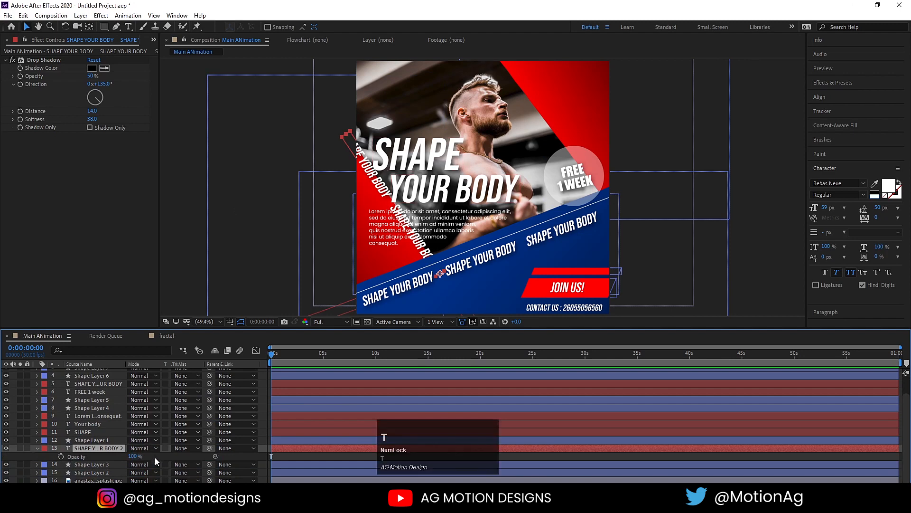
{"action": "left_click", "coordinate": [133, 456]}
{"action": "key", "text": "Return"}
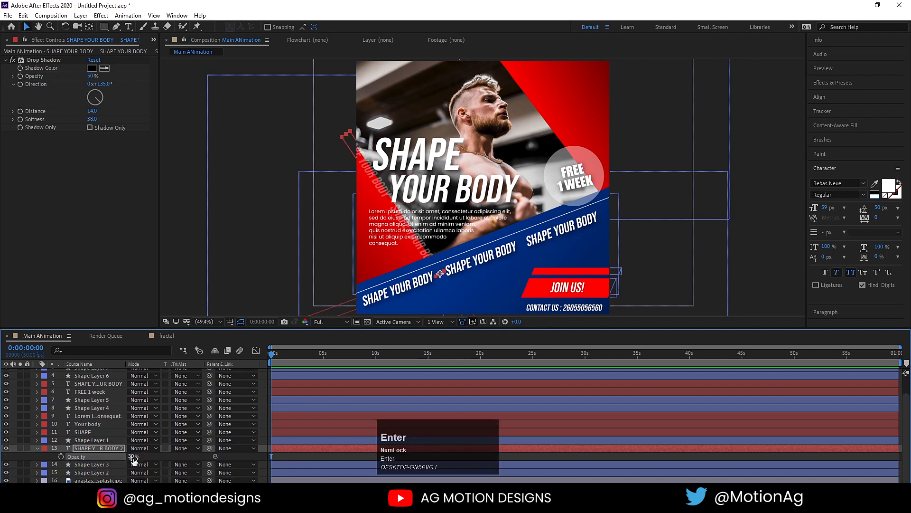
{"action": "left_click", "coordinate": [92, 447]}
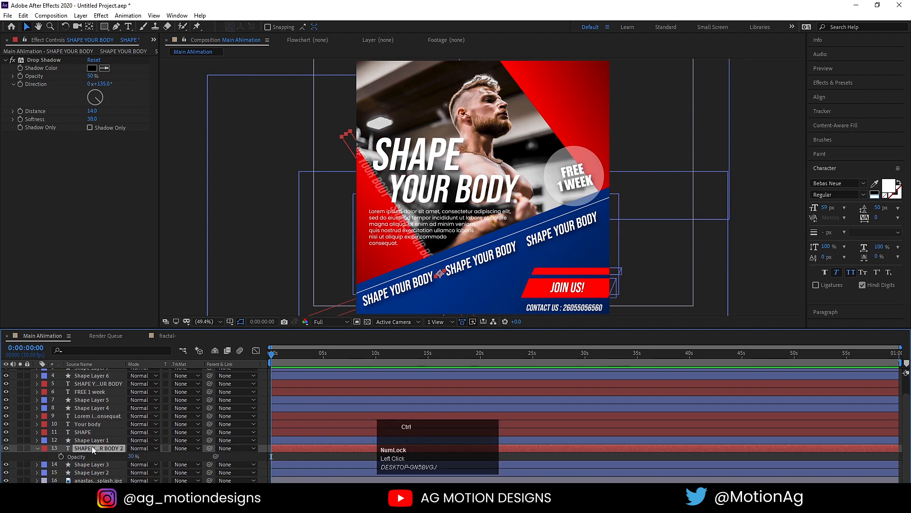
Duplicate the faded strip, move it to the upper right, rotate it about 53°, and set opacity 75%.
{"action": "key", "text": "ctrl+d"}
{"action": "left_click_drag", "start_coordinate": [383, 189], "coordinate": [534, 82]}
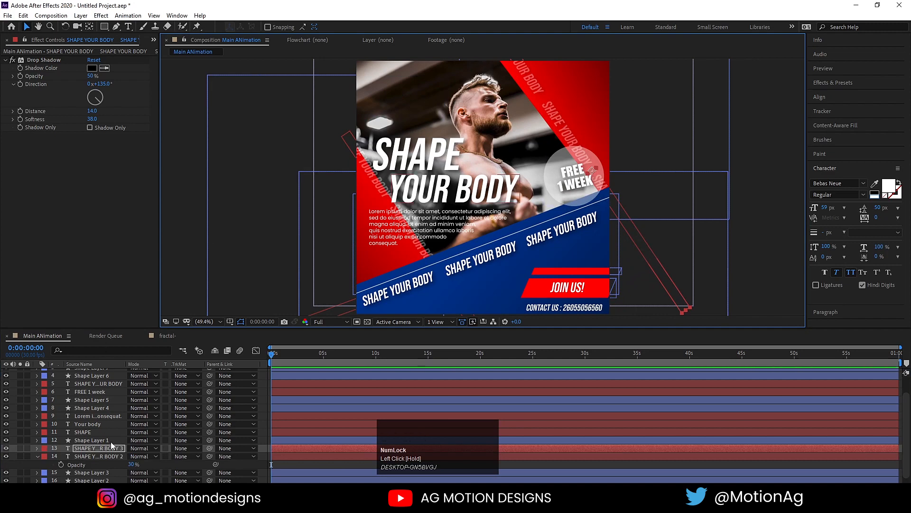
{"action": "key", "text": "r"}
{"action": "left_click_drag", "start_coordinate": [141, 455], "coordinate": [148, 456]}
{"action": "key", "text": "t"}
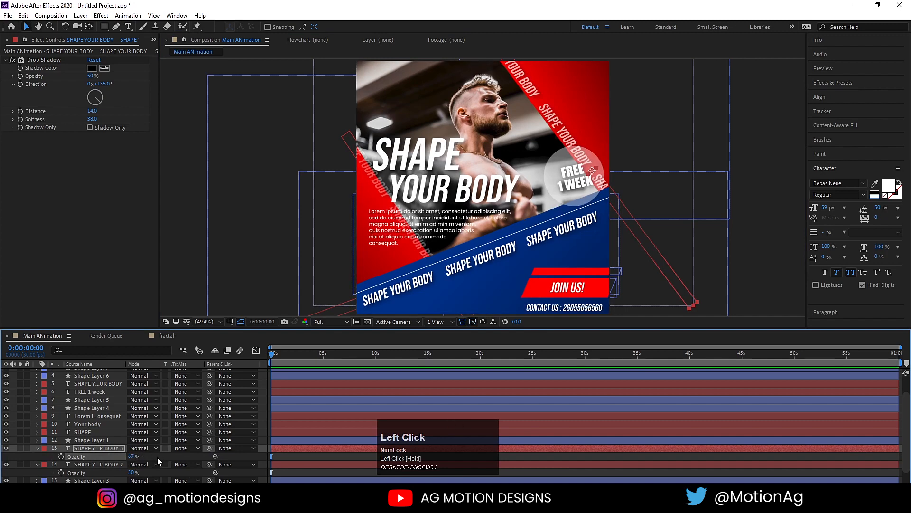
{"action": "left_click", "coordinate": [139, 458]}
{"action": "type", "text": "75"}
{"action": "key", "text": "Return"}
{"action": "left_click", "coordinate": [264, 418]}
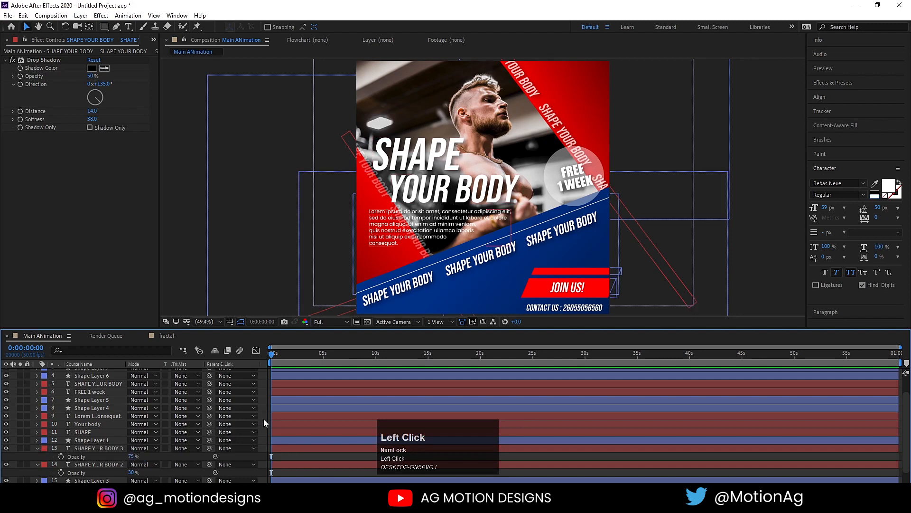
Type LOGO at the poster's top-left, enlarge it to 66 px, centre its anchor, and nudge it into place.
{"action": "key", "text": "u"}
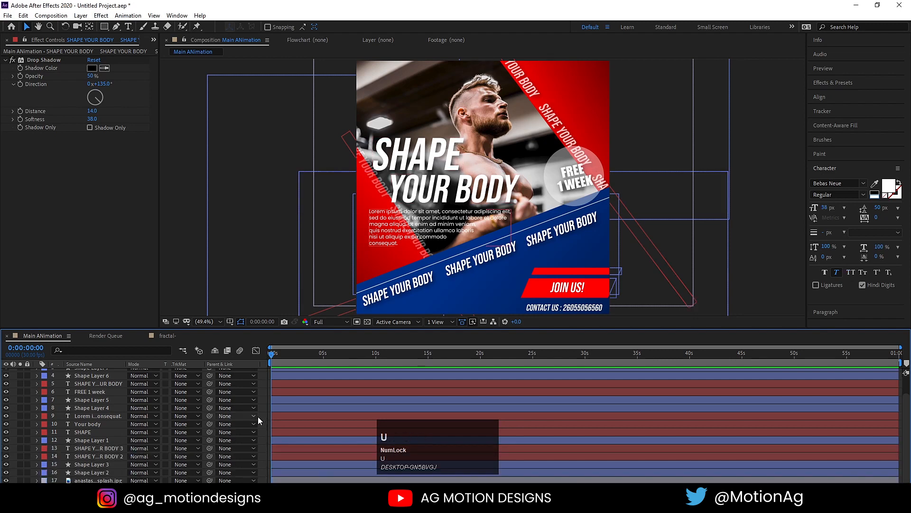
{"action": "left_click", "coordinate": [128, 27]}
{"action": "left_click", "coordinate": [373, 93]}
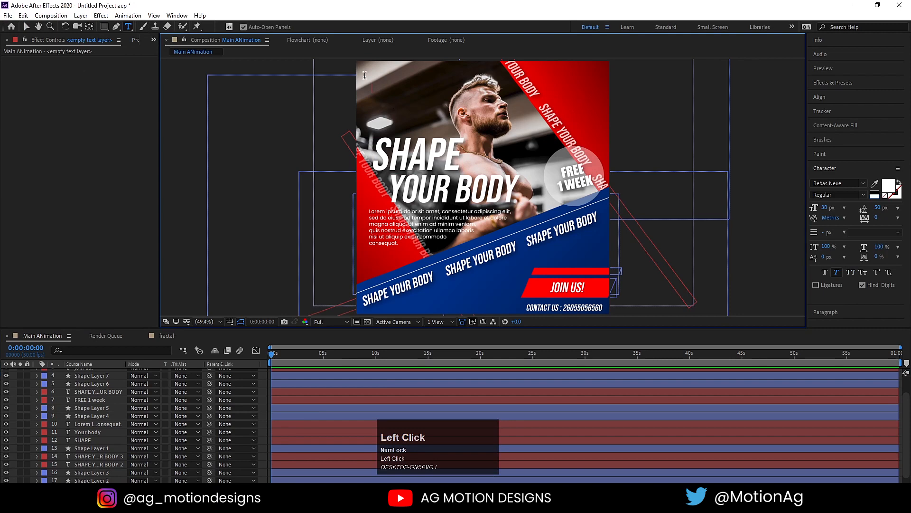
{"action": "type", "text": "LOGO"}
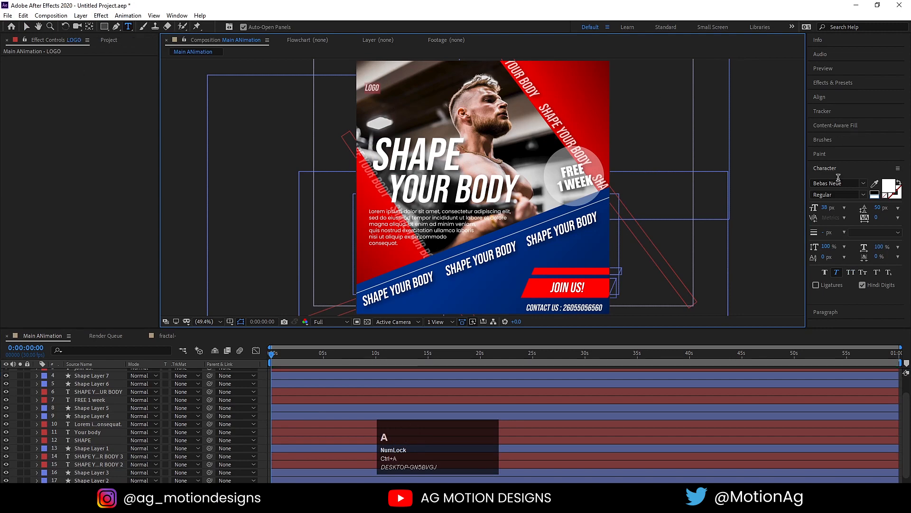
{"action": "left_click_drag", "start_coordinate": [824, 208], "coordinate": [838, 208]}
{"action": "left_click", "coordinate": [26, 27]}
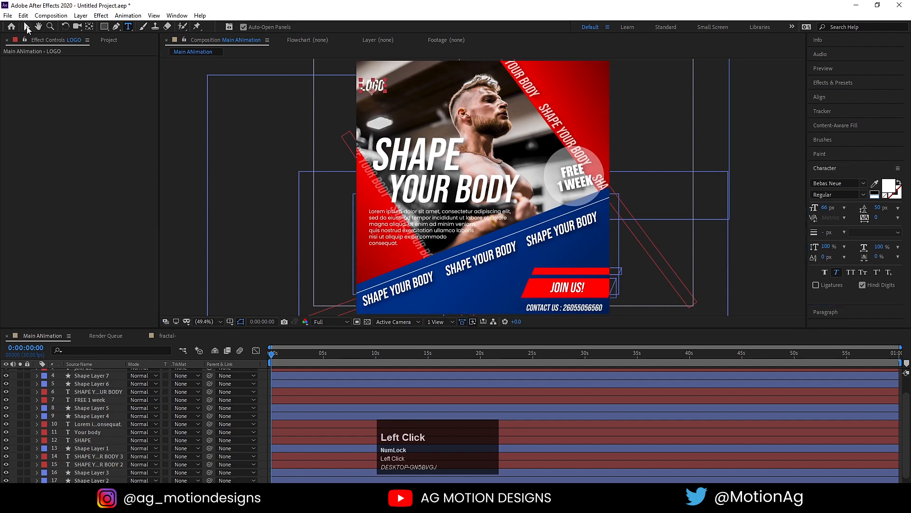
{"action": "key", "text": "ctrl+alt+Home"}
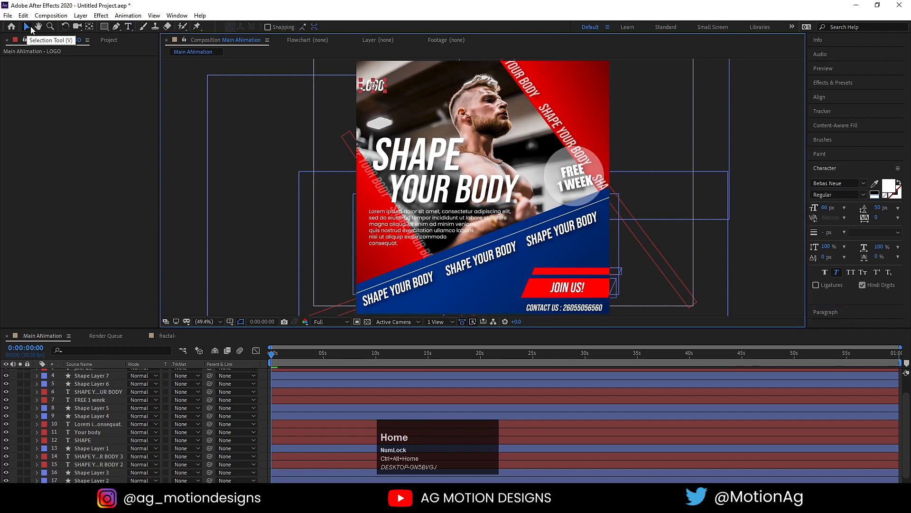
{"action": "left_click_drag", "start_coordinate": [378, 83], "coordinate": [382, 78]}
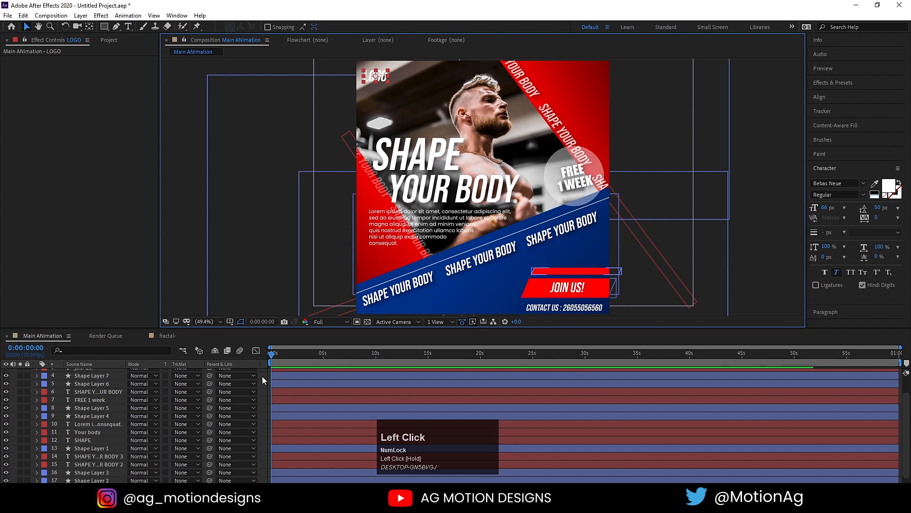
Drag the fractal- comp from the Project panel into the Main ANimation layer stack.
{"action": "left_click", "coordinate": [168, 336]}
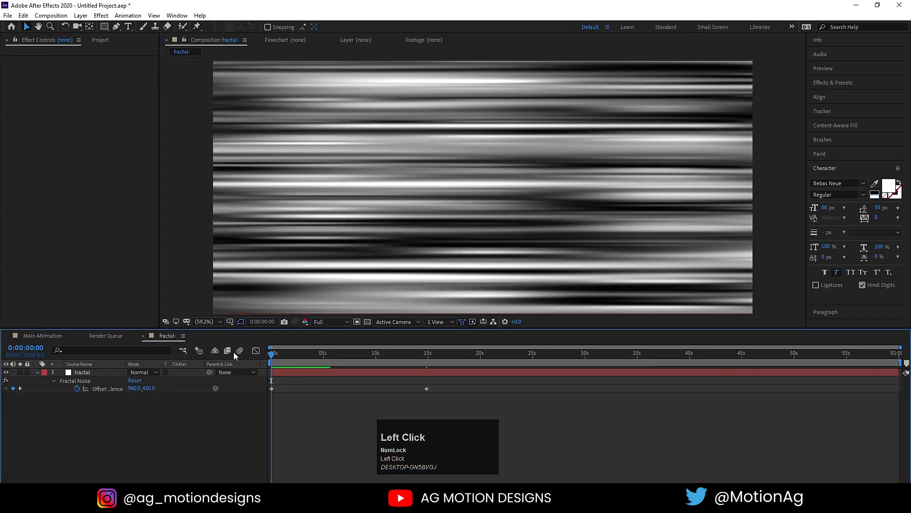
{"action": "left_click", "coordinate": [52, 338]}
{"action": "scroll", "coordinate": [89, 424], "scroll_direction": "down", "scroll_amount": 3}
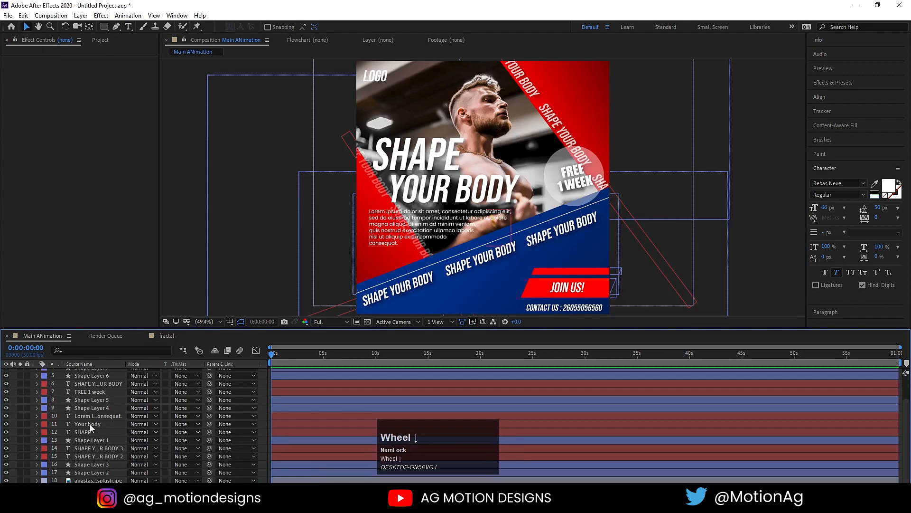
{"action": "key", "text": "ctrl+0"}
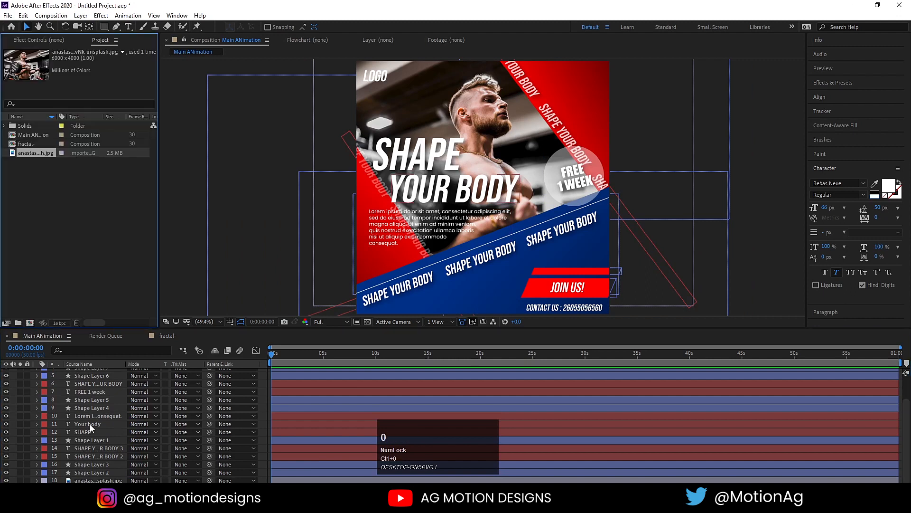
{"action": "left_click_drag", "start_coordinate": [26, 144], "coordinate": [97, 464]}
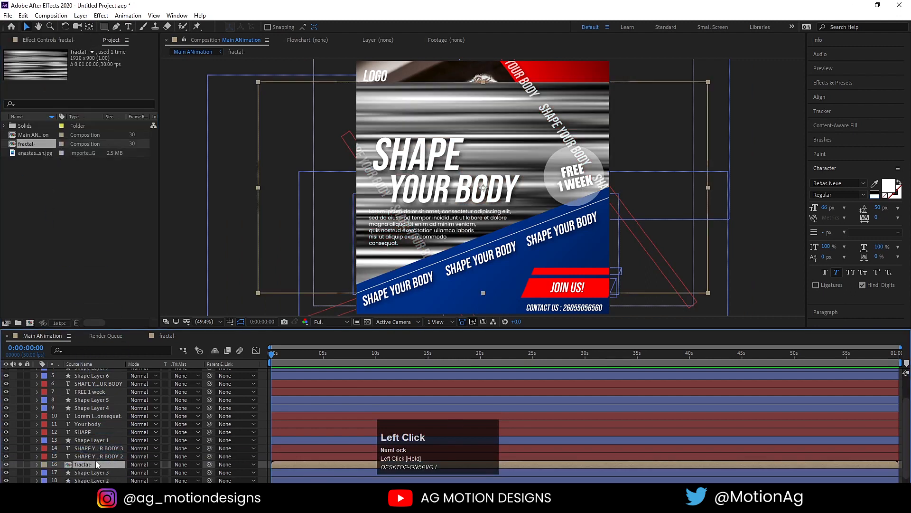
Rotate the fractal- layer to 51° and shift the stripes down-left over the poster.
{"action": "key", "text": "r"}
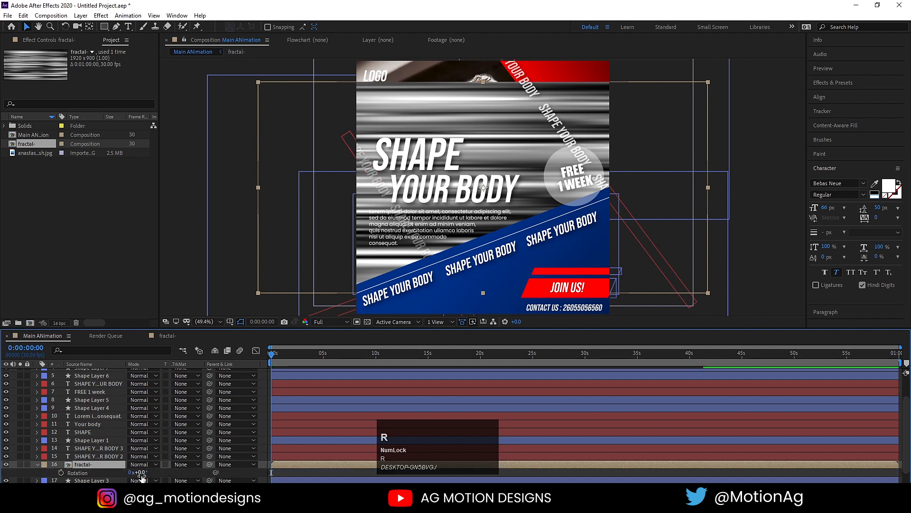
{"action": "left_click_drag", "start_coordinate": [136, 473], "coordinate": [303, 210]}
{"action": "key", "text": "v"}
{"action": "left_click_drag", "start_coordinate": [437, 112], "coordinate": [342, 215]}
Duplicate the fractal layer and move the copy up and right across the poster.
{"action": "scroll", "coordinate": [107, 441], "scroll_direction": "down", "scroll_amount": 2}
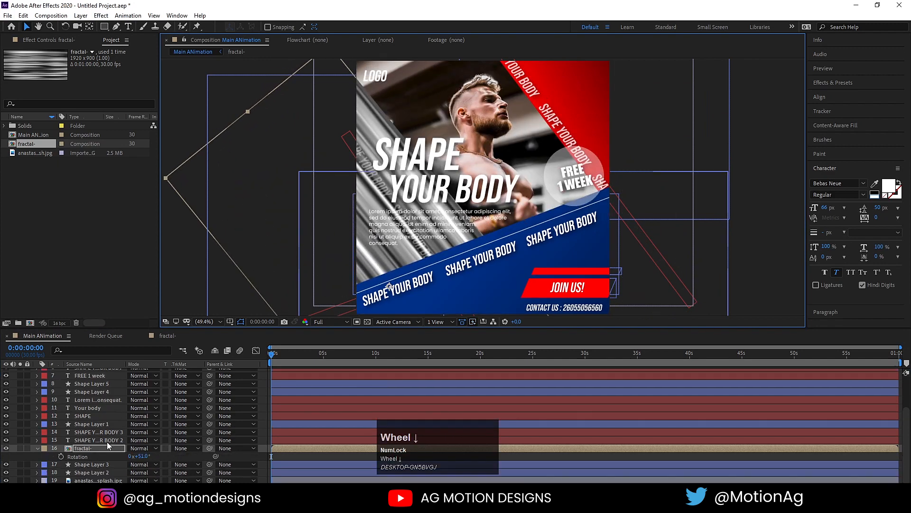
{"action": "left_click", "coordinate": [87, 448]}
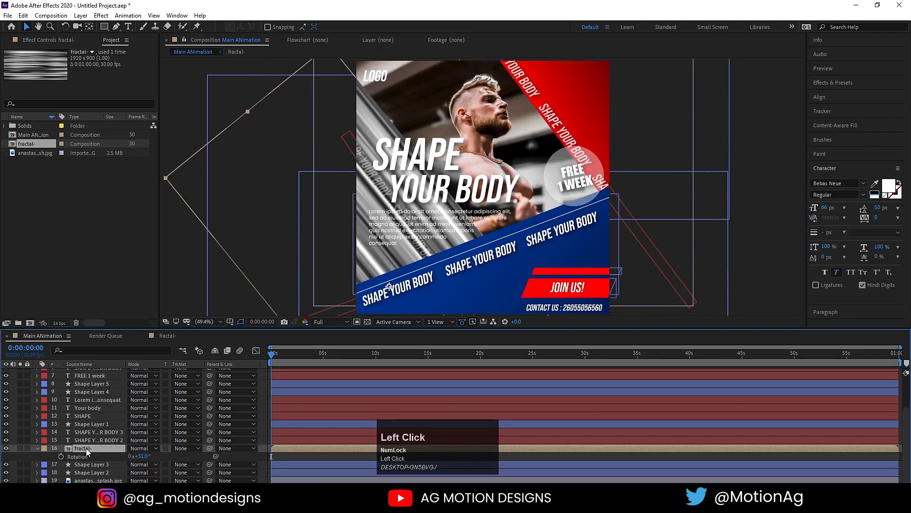
{"action": "key", "text": "ctrl+d"}
{"action": "left_click_drag", "start_coordinate": [328, 233], "coordinate": [539, 76]}
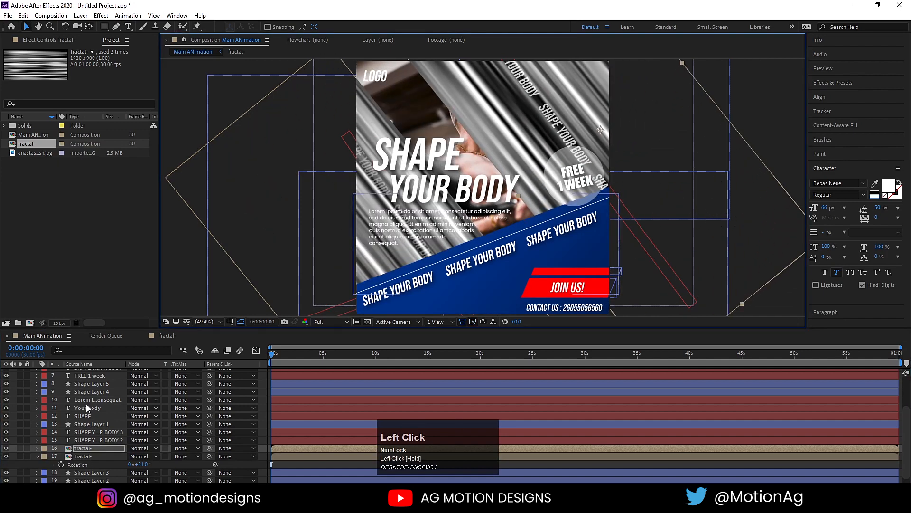
Move a fractal copy just below Shape Layer 2 and inspect them with solo and visibility toggles.
{"action": "scroll", "coordinate": [81, 466], "scroll_direction": "down", "scroll_amount": 1}
{"action": "left_click", "coordinate": [81, 465]}
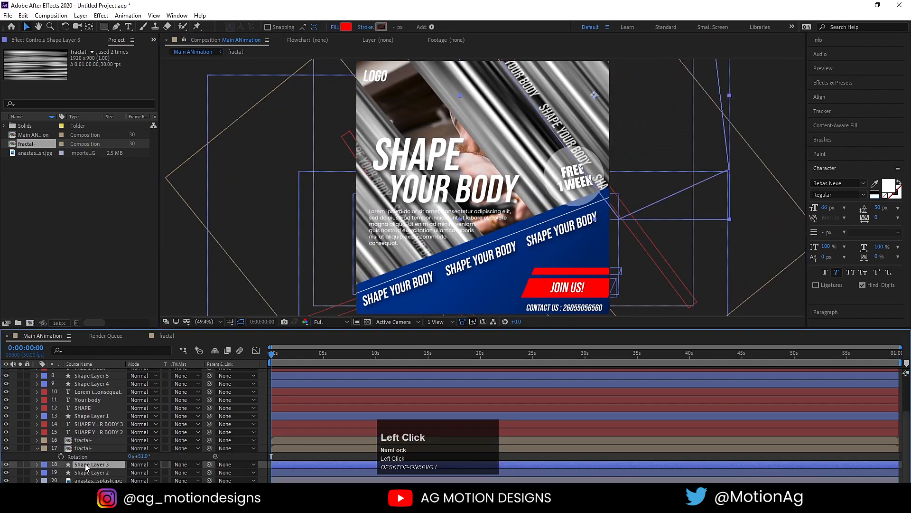
{"action": "left_click", "coordinate": [87, 472]}
{"action": "left_click", "coordinate": [87, 470], "text": "shift"}
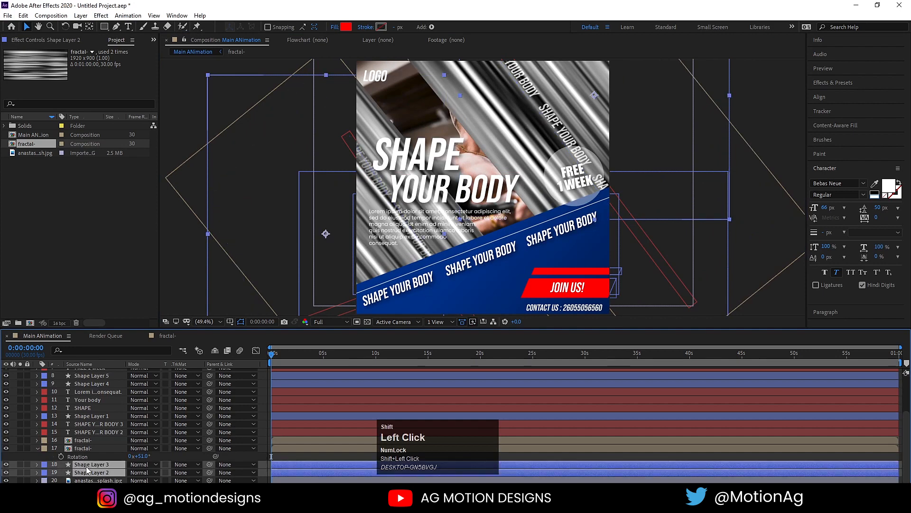
{"action": "left_click", "coordinate": [87, 472]}
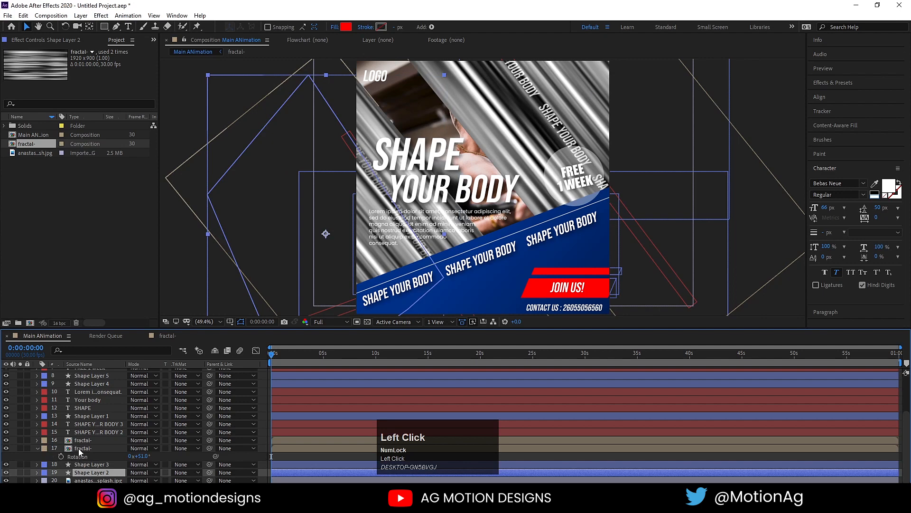
{"action": "left_click_drag", "start_coordinate": [79, 449], "coordinate": [101, 470]}
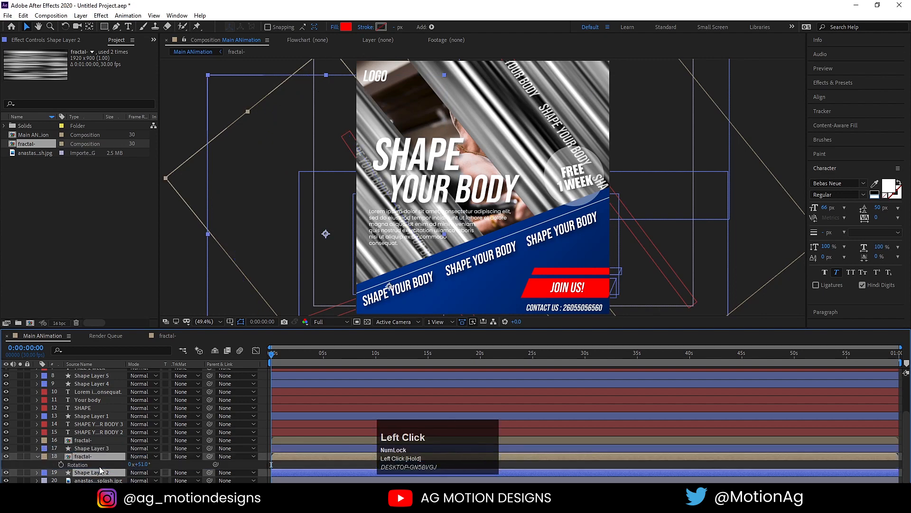
{"action": "left_click", "coordinate": [19, 457]}
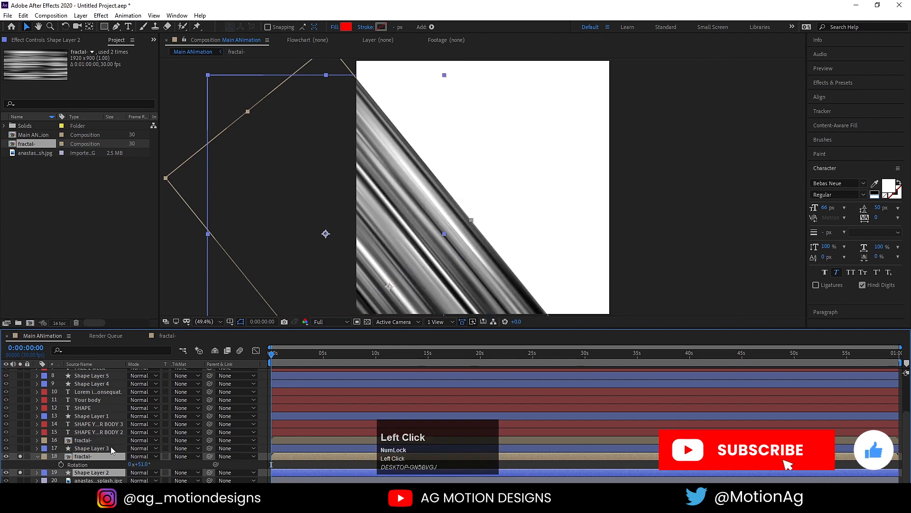
{"action": "left_click", "coordinate": [164, 465]}
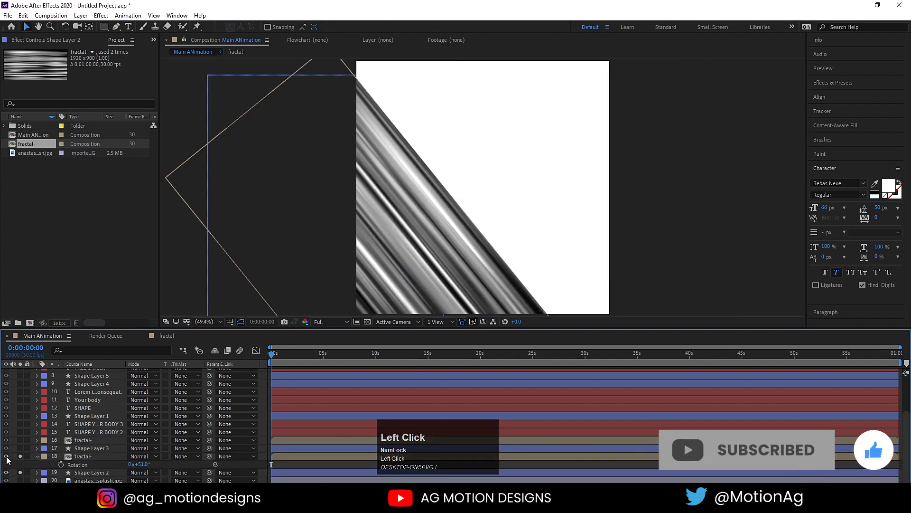
{"action": "left_click", "coordinate": [6, 457]}
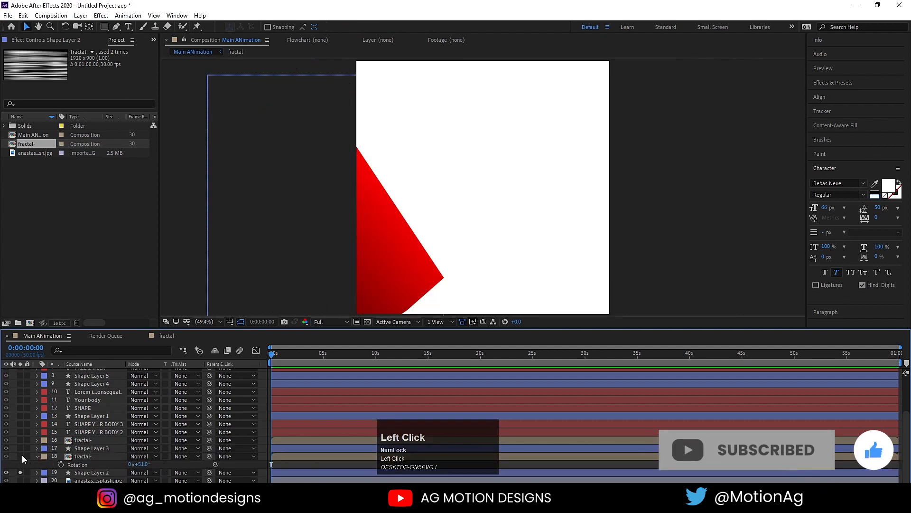
{"action": "left_click", "coordinate": [21, 456]}
{"action": "left_click", "coordinate": [86, 457]}
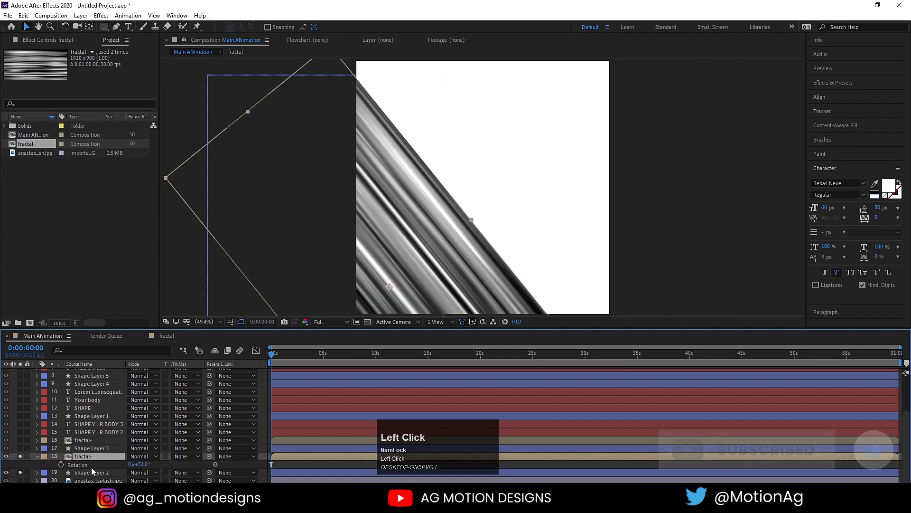
{"action": "left_click", "coordinate": [90, 472]}
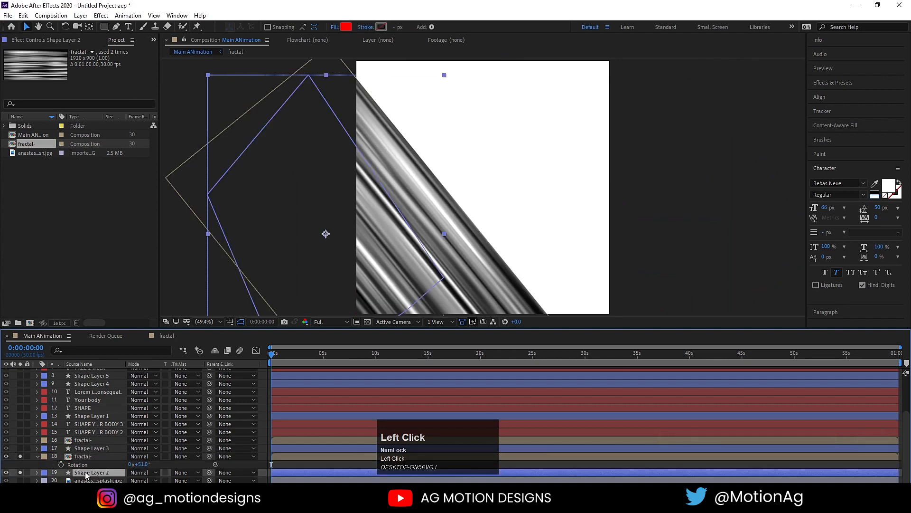
Duplicate Shape Layer 2 above fractal- and set Shape Layer 8 as fractal-'s alpha matte.
{"action": "key", "text": "ctrl+d"}
{"action": "left_click_drag", "start_coordinate": [86, 472], "coordinate": [79, 454]}
{"action": "left_click", "coordinate": [93, 465]}
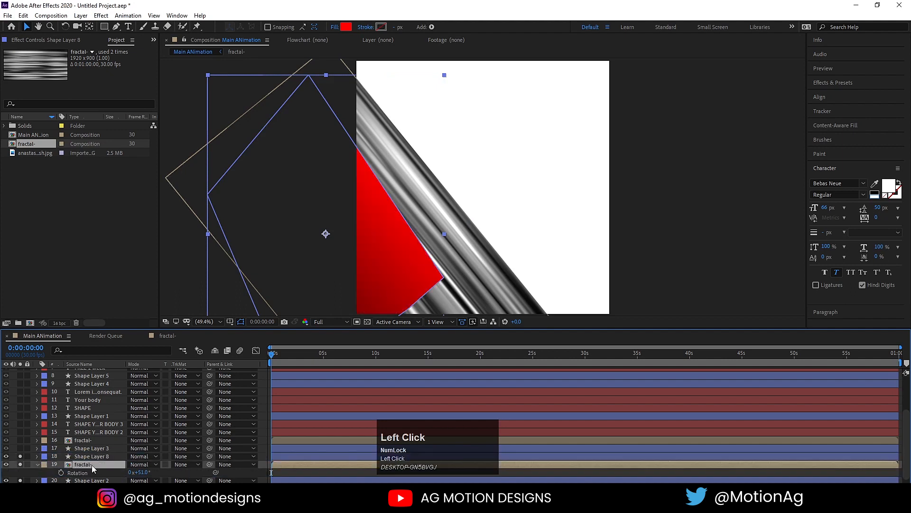
{"action": "left_click", "coordinate": [184, 464]}
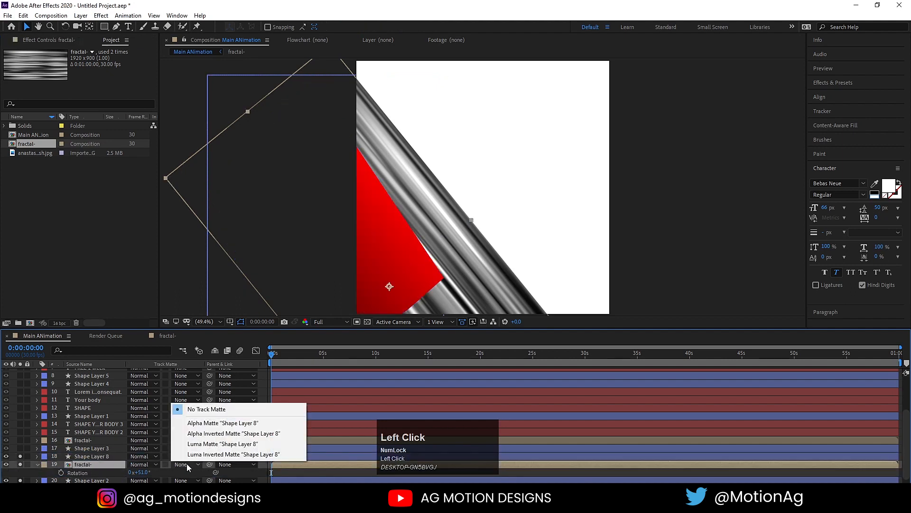
{"action": "left_click", "coordinate": [194, 423]}
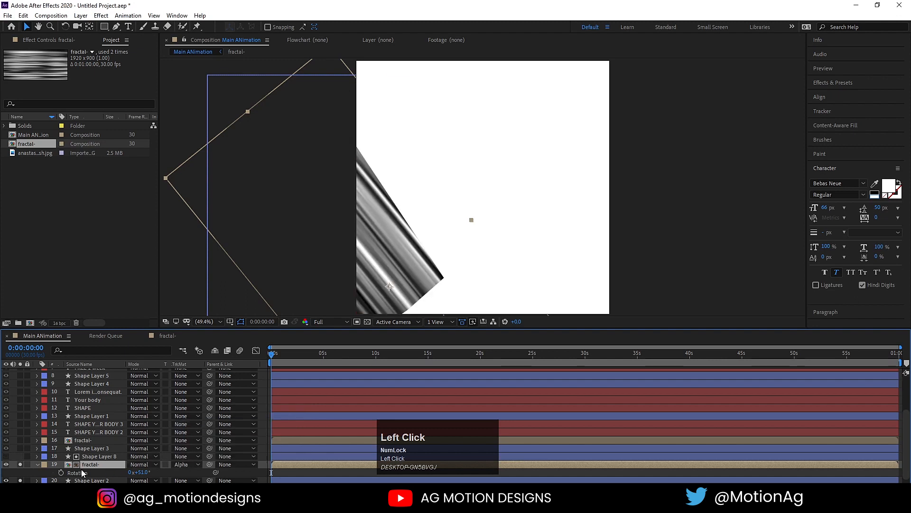
{"action": "left_click", "coordinate": [19, 463]}
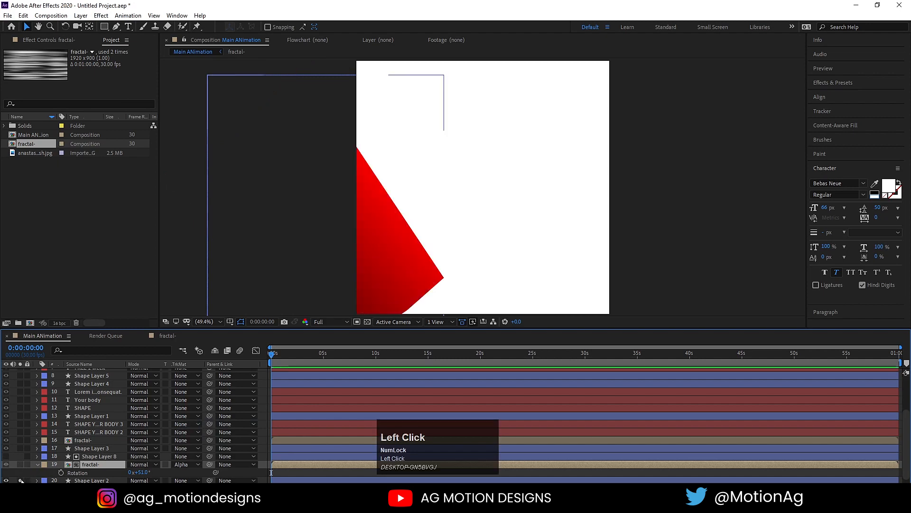
{"action": "left_click", "coordinate": [21, 480]}
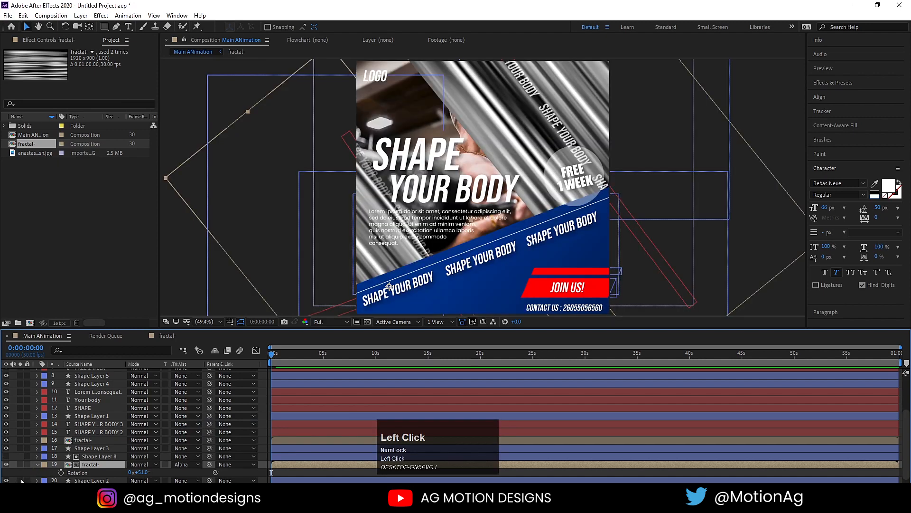
{"action": "left_click", "coordinate": [84, 439]}
{"action": "left_click", "coordinate": [89, 447]}
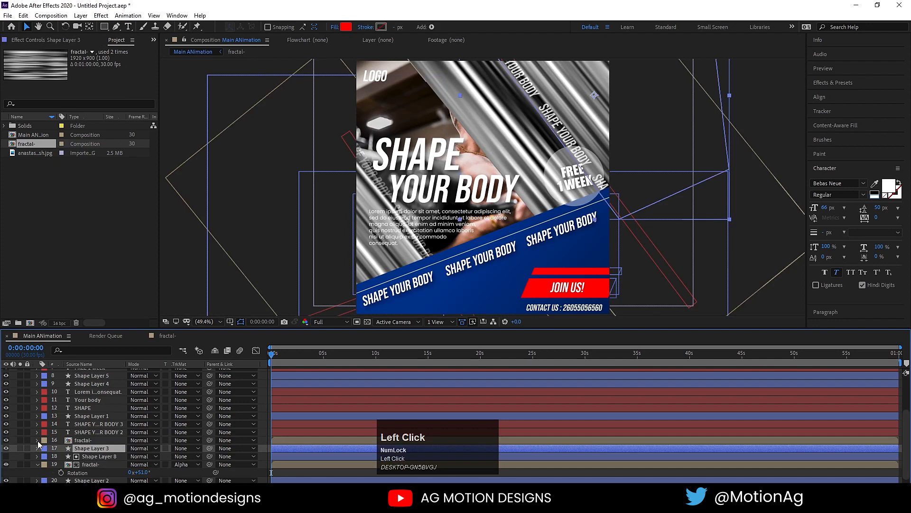
Duplicate Shape Layer 3 above the other fractal- layer, matte it with Shape Layer 9, then unsolo.
{"action": "left_click", "coordinate": [21, 448]}
{"action": "left_click", "coordinate": [20, 440]}
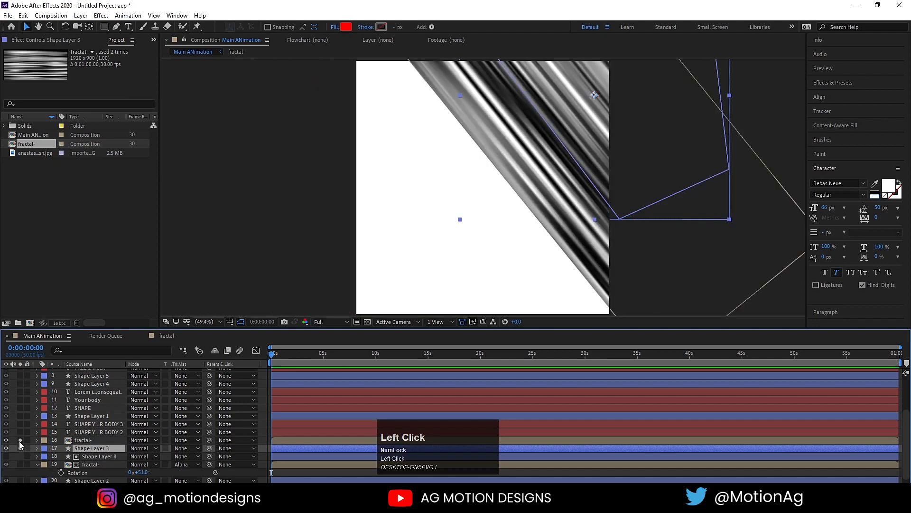
{"action": "key", "text": "ctrl+d"}
{"action": "left_click_drag", "start_coordinate": [95, 451], "coordinate": [80, 437]}
{"action": "left_click", "coordinate": [84, 449]}
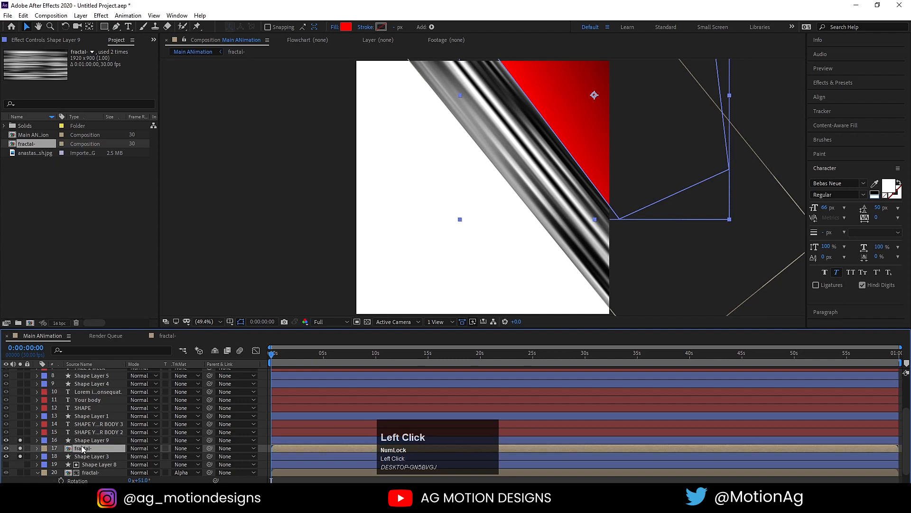
{"action": "left_click", "coordinate": [180, 449]}
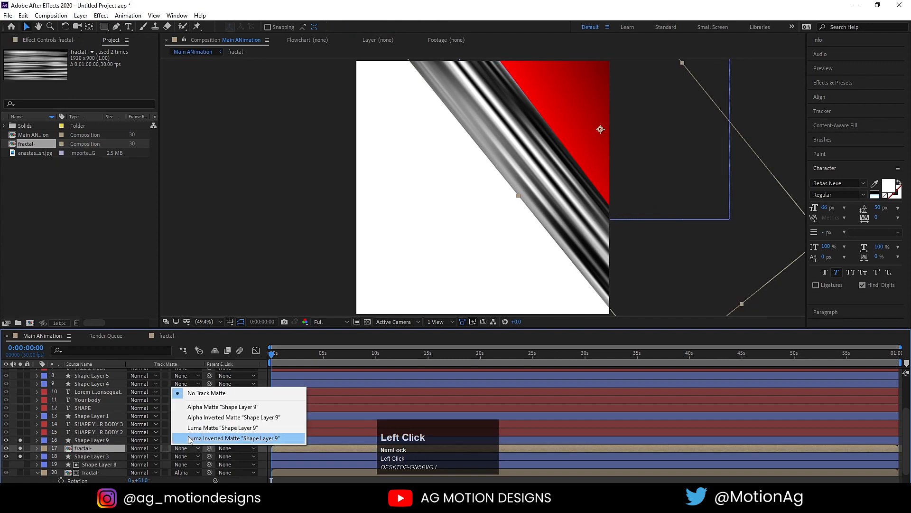
{"action": "left_click", "coordinate": [20, 447]}
{"action": "left_click", "coordinate": [20, 456]}
{"action": "scroll", "coordinate": [96, 463], "scroll_direction": "down", "scroll_amount": 1}
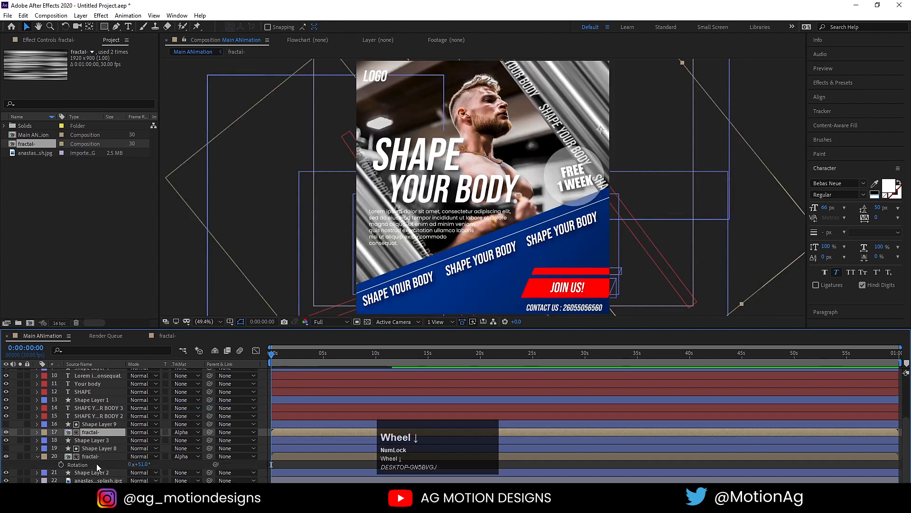
{"action": "left_click", "coordinate": [84, 449]}
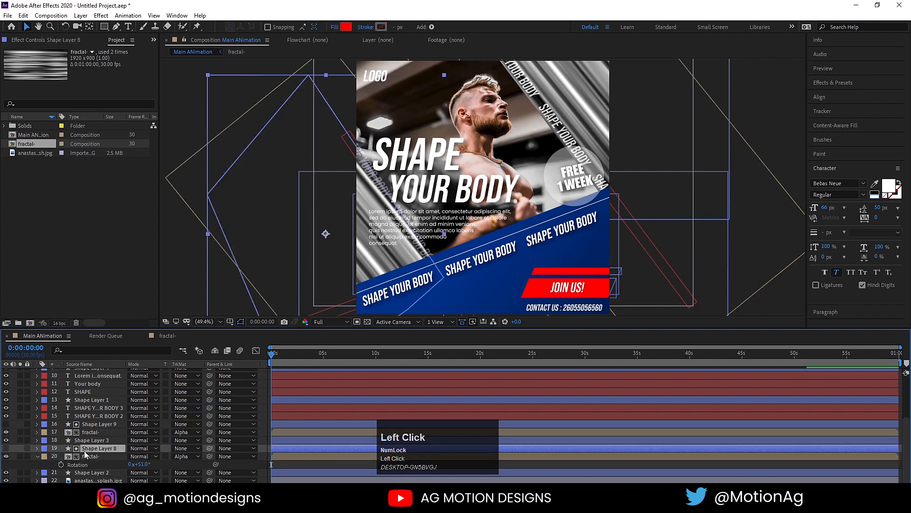
Duplicate the masked fractal- layer, set the copy to No Track Matte, and rotate it to about -26°.
{"action": "left_click", "coordinate": [88, 433]}
{"action": "key", "text": "ctrl+d"}
{"action": "key", "text": "ctrl+bracketright"}
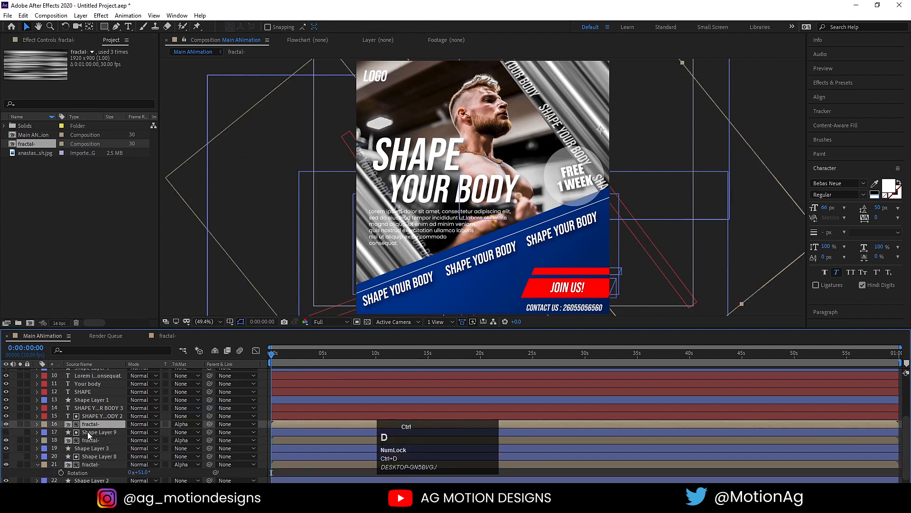
{"action": "left_click", "coordinate": [187, 424]}
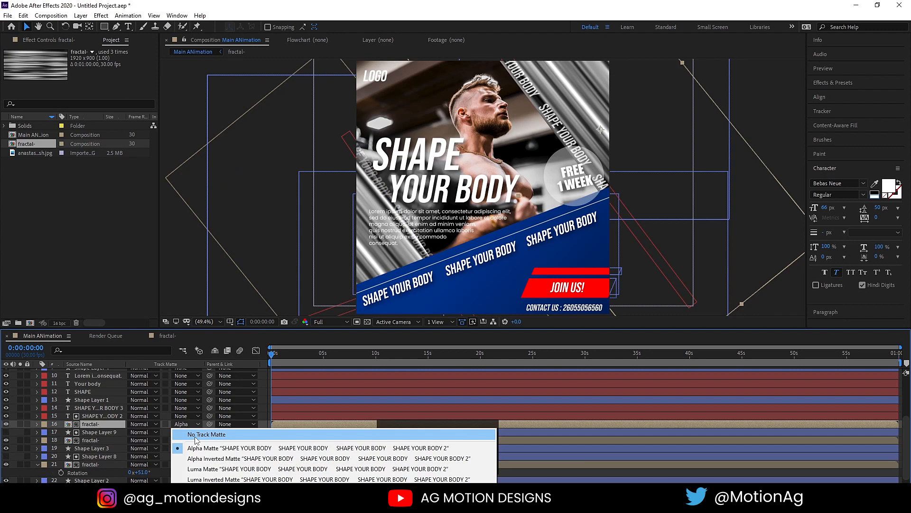
{"action": "left_click", "coordinate": [196, 435]}
{"action": "key", "text": "r"}
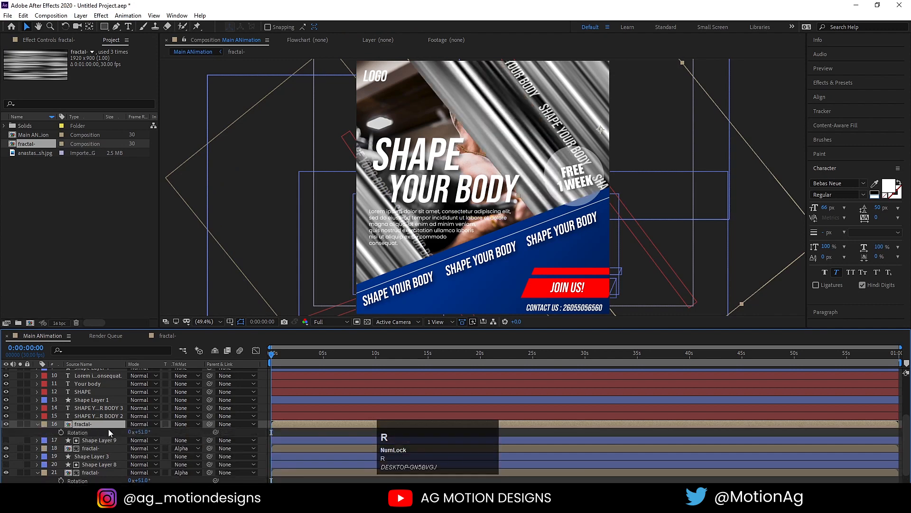
{"action": "left_click_drag", "start_coordinate": [145, 433], "coordinate": [110, 435]}
Reposition the fractal copy lower on the poster and fine-tune its rotation to -21°.
{"action": "left_click_drag", "start_coordinate": [510, 145], "coordinate": [447, 295]}
{"action": "key", "text": "w"}
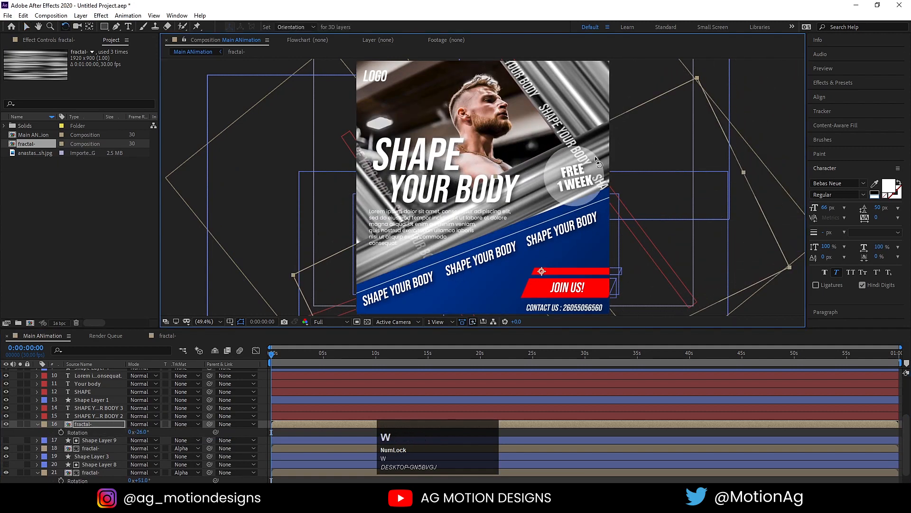
{"action": "left_click_drag", "start_coordinate": [600, 155], "coordinate": [584, 167]}
{"action": "key", "text": "v"}
{"action": "left_click_drag", "start_coordinate": [521, 207], "coordinate": [535, 251]}
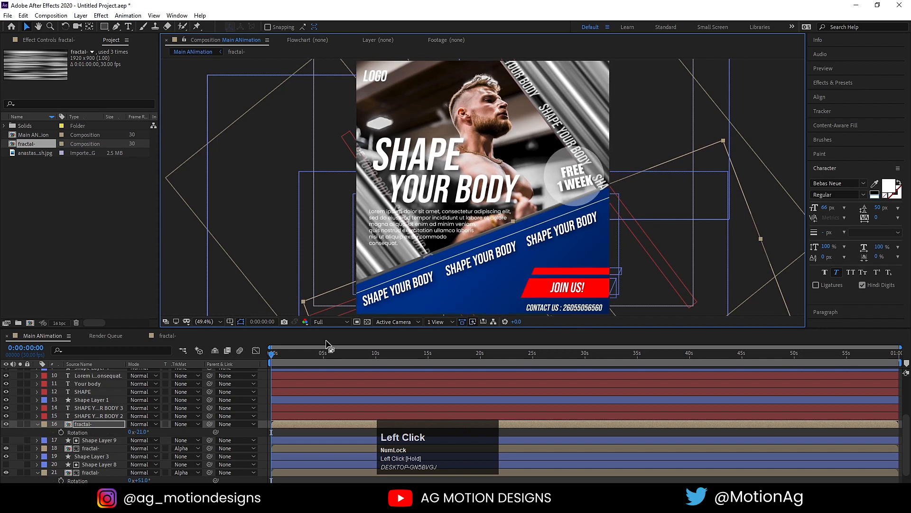
Move the -21° fractal copy above Shape Layer 1 and check it against the blue band with solo.
{"action": "left_click", "coordinate": [5, 424]}
{"action": "left_click", "coordinate": [485, 284]}
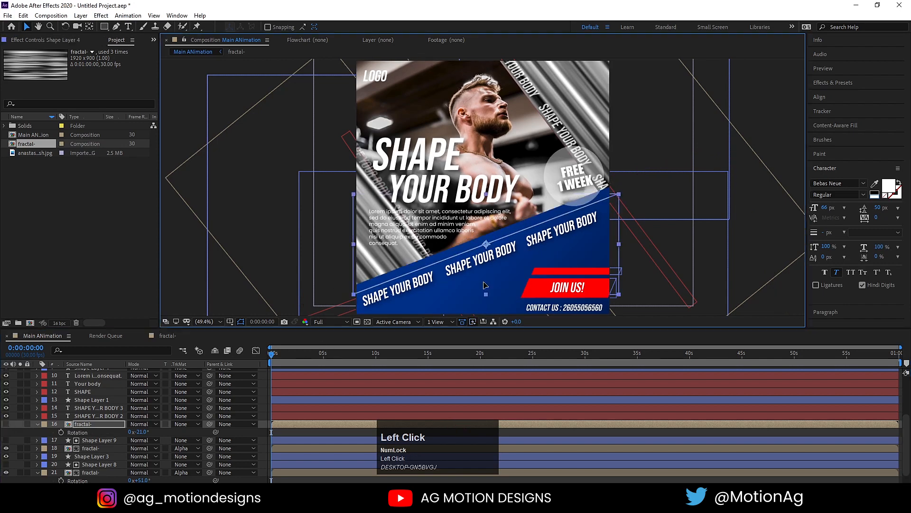
{"action": "left_click", "coordinate": [79, 423]}
{"action": "scroll", "coordinate": [76, 422], "scroll_direction": "down", "scroll_amount": 2}
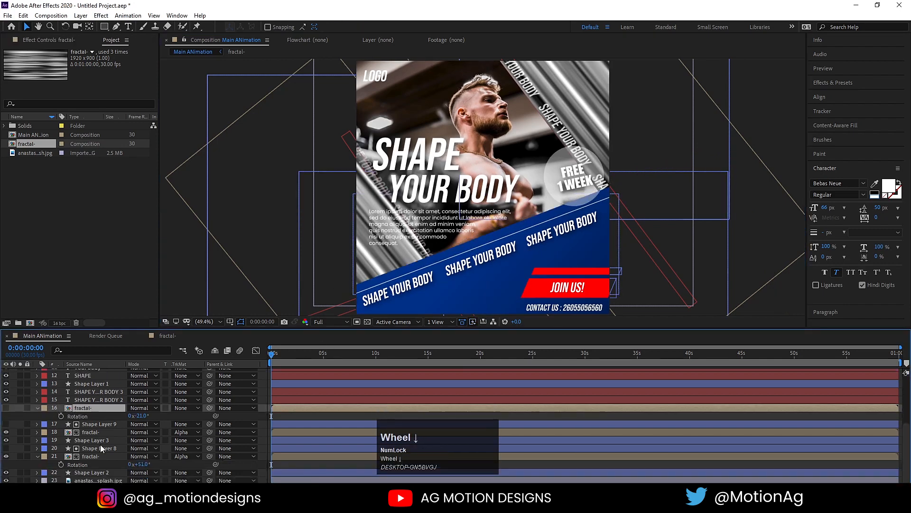
{"action": "left_click", "coordinate": [91, 472]}
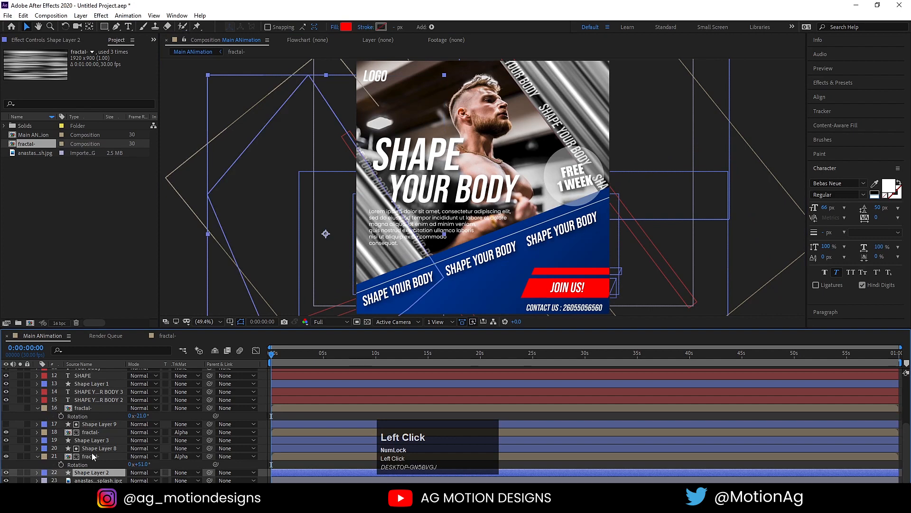
{"action": "scroll", "coordinate": [92, 451], "scroll_direction": "up", "scroll_amount": 3}
{"action": "left_click", "coordinate": [87, 410]}
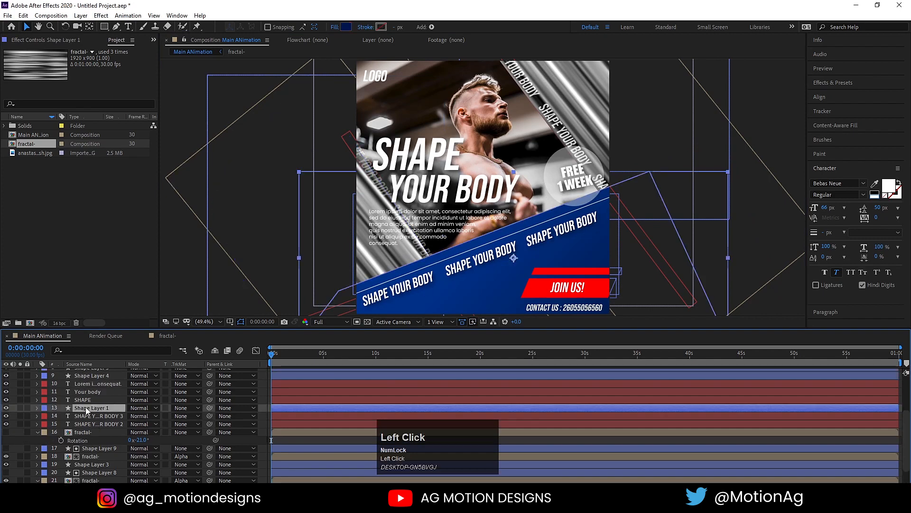
{"action": "left_click", "coordinate": [91, 432]}
{"action": "left_click_drag", "start_coordinate": [89, 432], "coordinate": [84, 405]}
{"action": "left_click", "coordinate": [99, 425]}
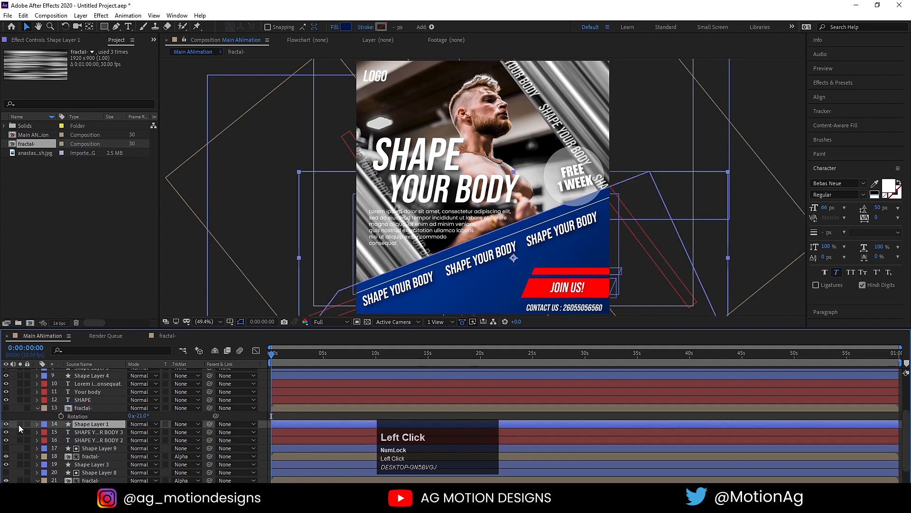
{"action": "left_click", "coordinate": [19, 424]}
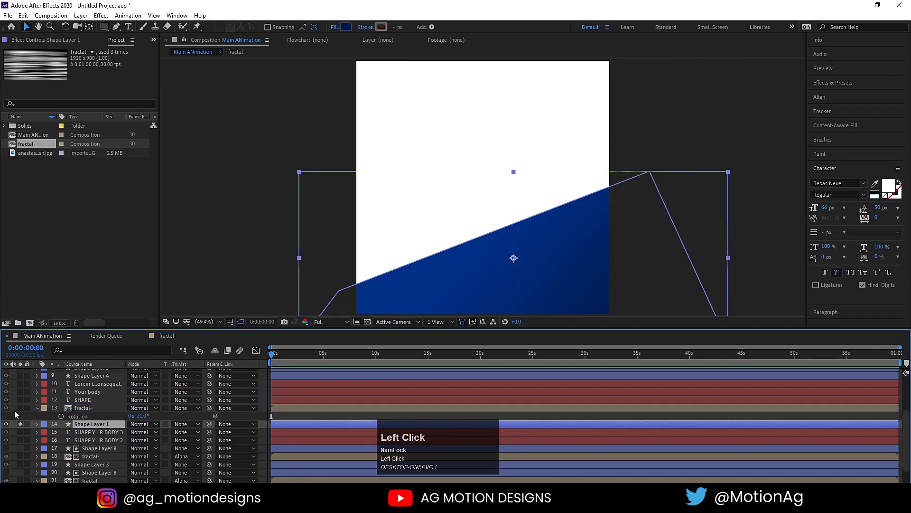
{"action": "left_click", "coordinate": [20, 411]}
{"action": "left_click", "coordinate": [20, 411]}
{"action": "left_click", "coordinate": [20, 424]}
Duplicate Shape Layer 1 above fractal- and set Shape Layer 10 as its alpha matte.
{"action": "key", "text": "ctrl+d"}
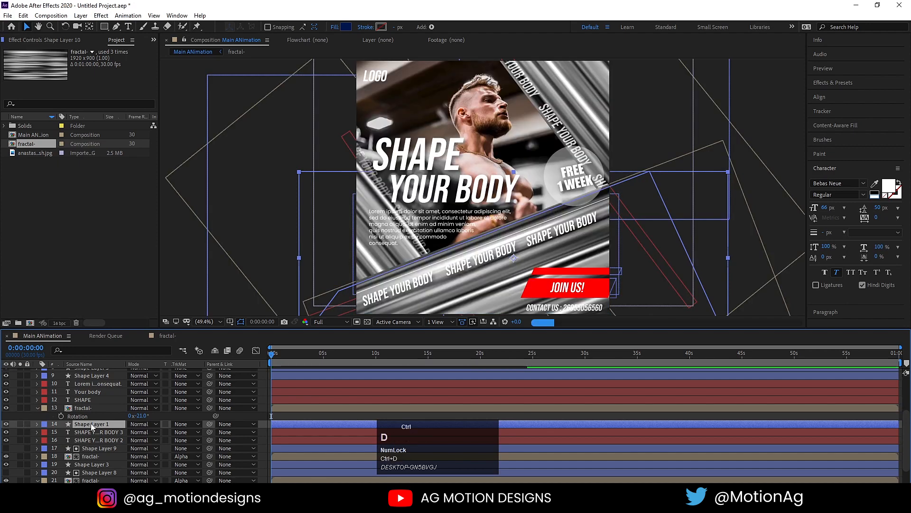
{"action": "left_click_drag", "start_coordinate": [90, 423], "coordinate": [89, 411]}
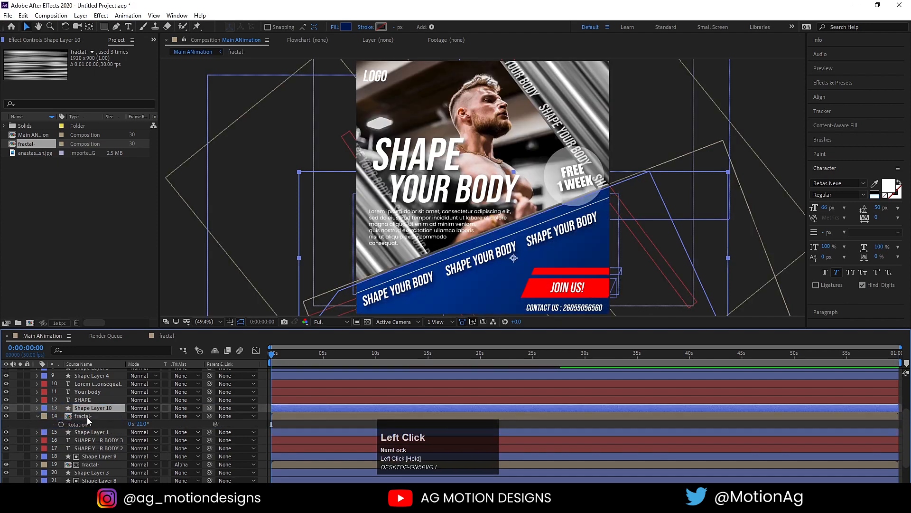
{"action": "left_click", "coordinate": [87, 417]}
{"action": "left_click", "coordinate": [187, 416]}
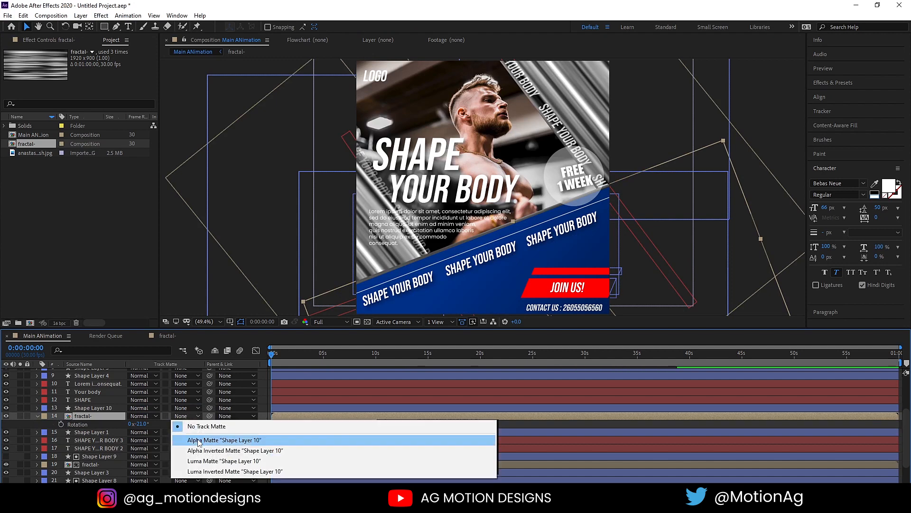
{"action": "left_click", "coordinate": [197, 438]}
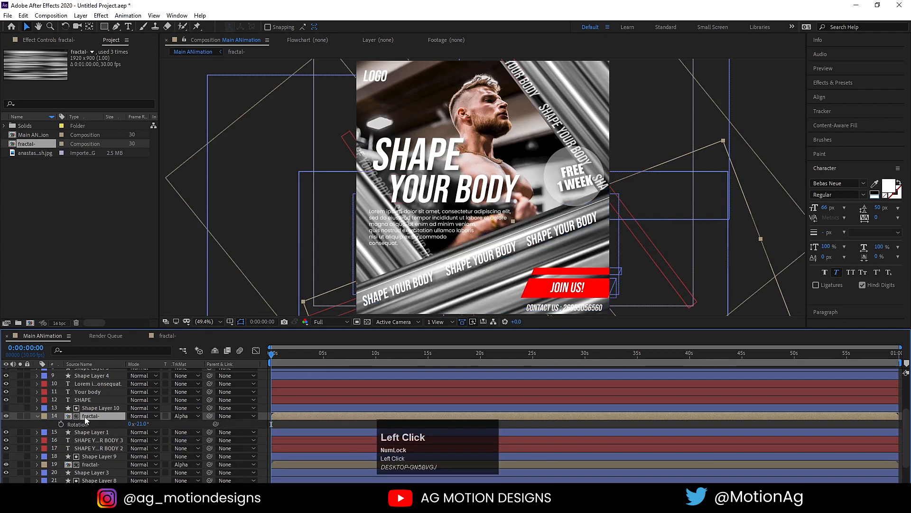
{"action": "left_click", "coordinate": [187, 422]}
{"action": "key", "text": "u"}
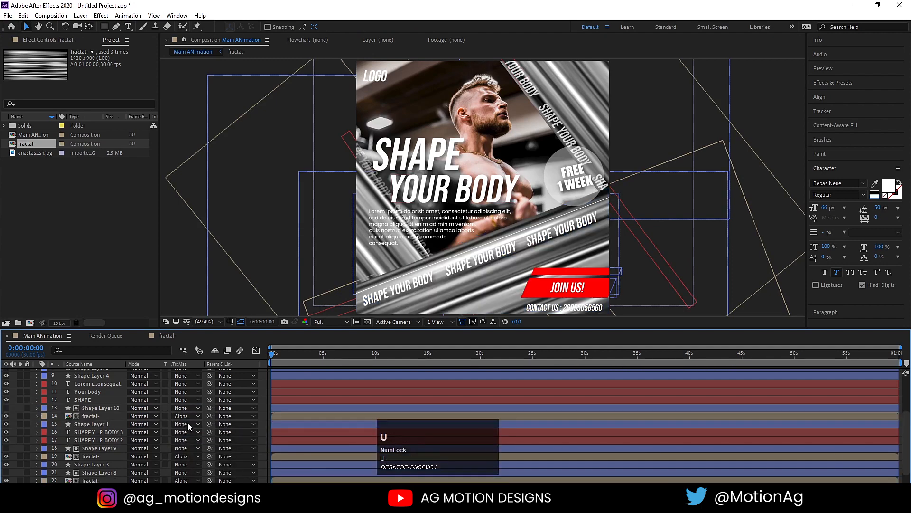
{"action": "left_click", "coordinate": [91, 417]}
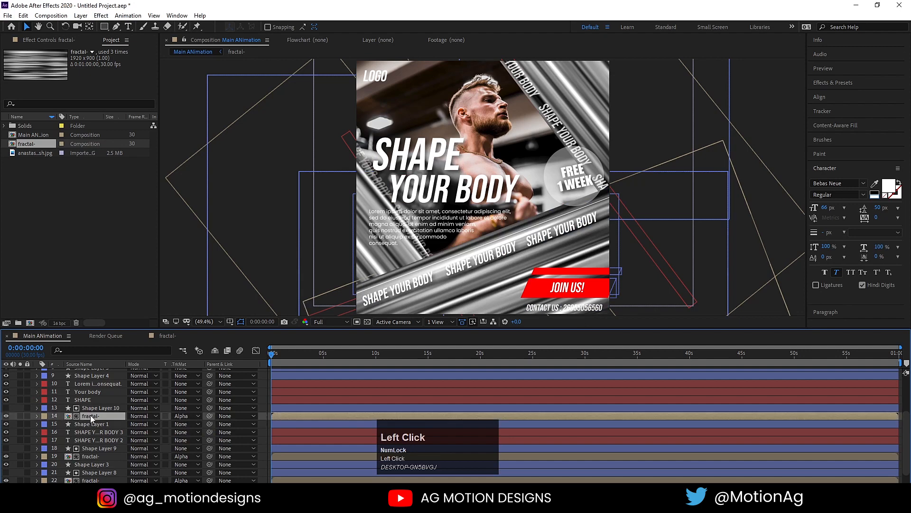
Solo fractal- layer 14 and apply a Tint effect to it.
{"action": "left_click", "coordinate": [19, 416]}
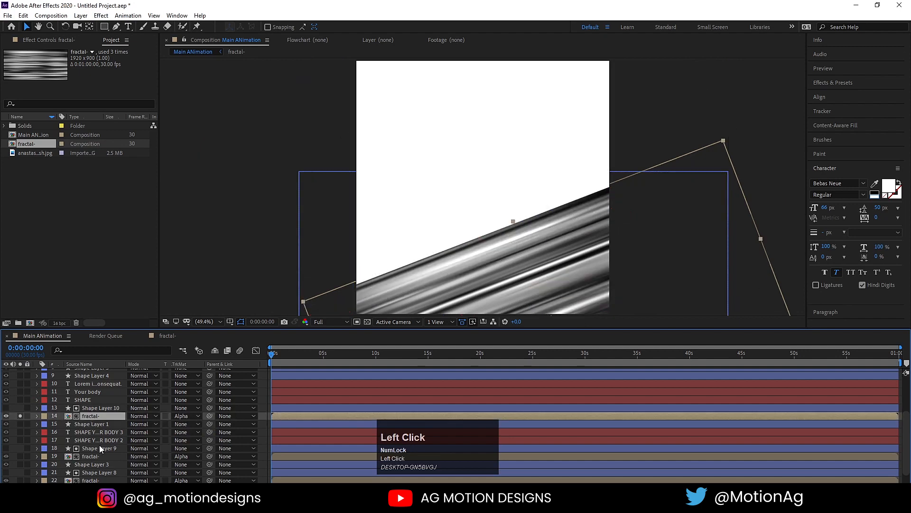
{"action": "left_click", "coordinate": [815, 84]}
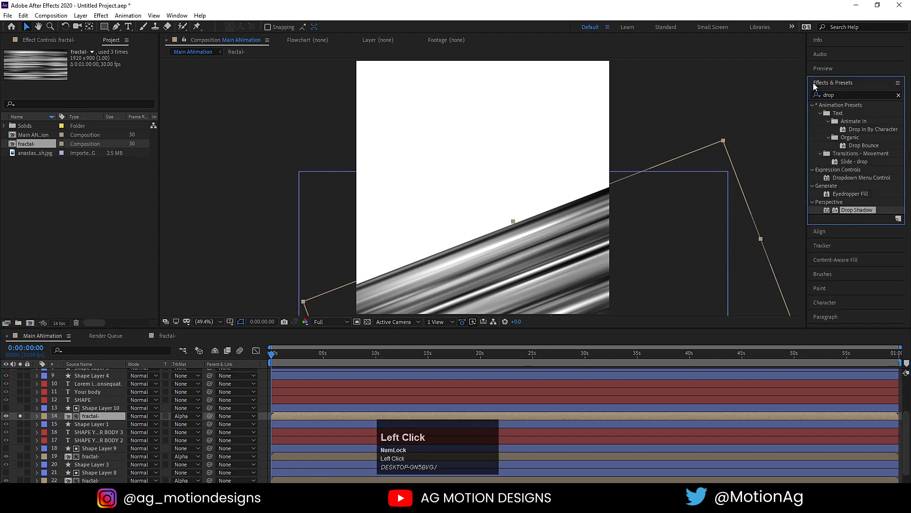
{"action": "left_click", "coordinate": [835, 93]}
{"action": "key", "text": "ctrl+a"}
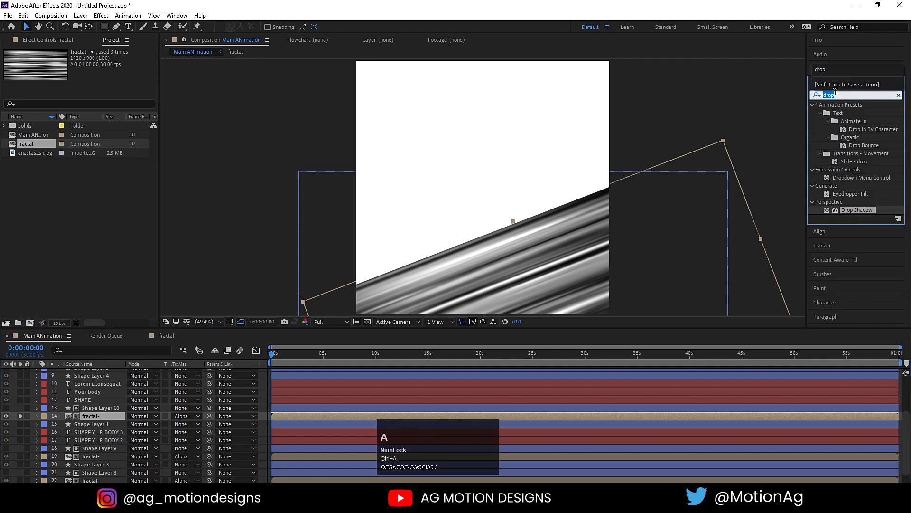
{"action": "type", "text": "tint"}
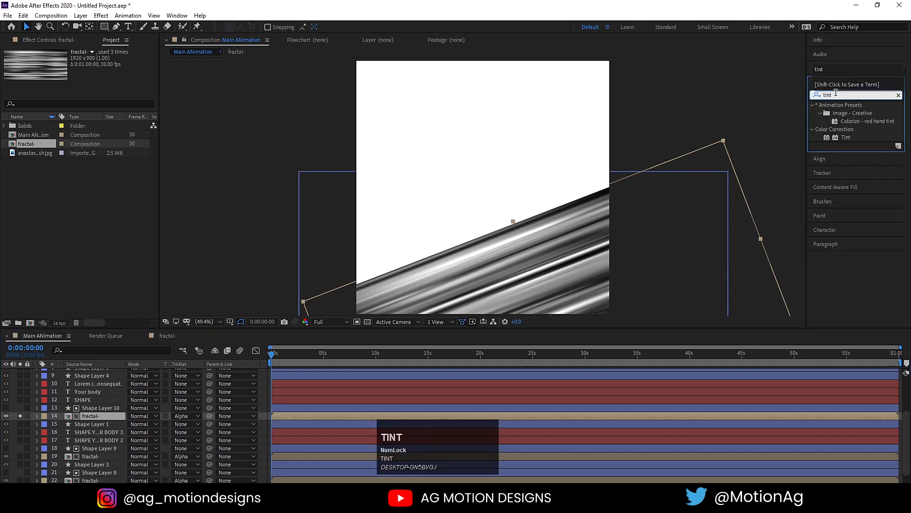
{"action": "double_click", "coordinate": [848, 137]}
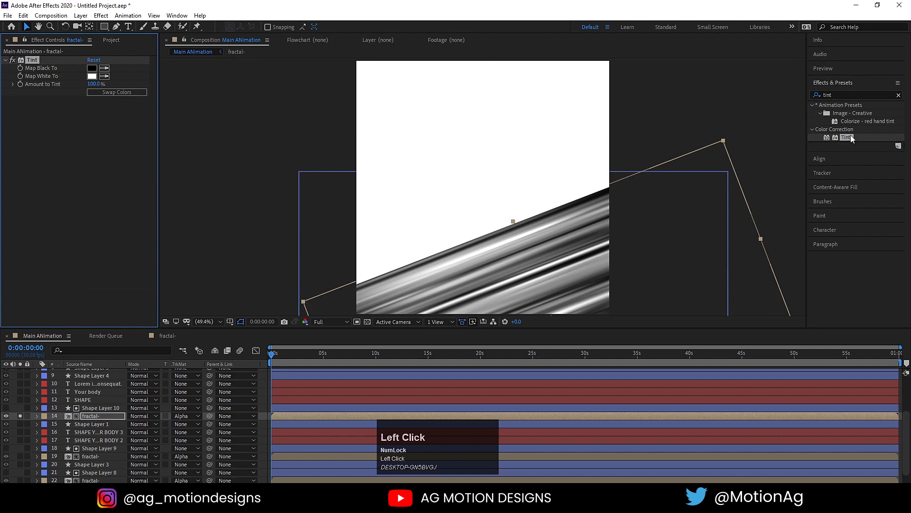
Set Tint Map Black To 004EFF and Map White To 071ED1, then unsolo layer 14.
{"action": "left_click", "coordinate": [102, 93]}
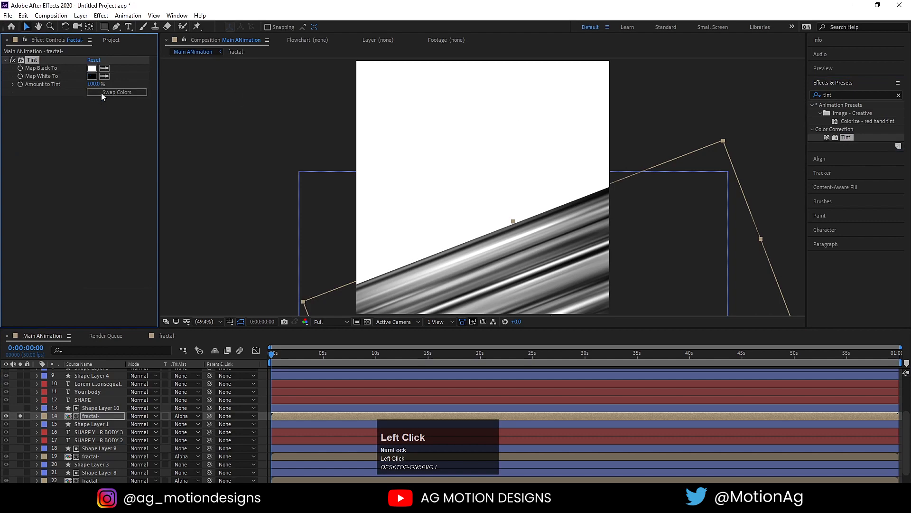
{"action": "left_click", "coordinate": [91, 68]}
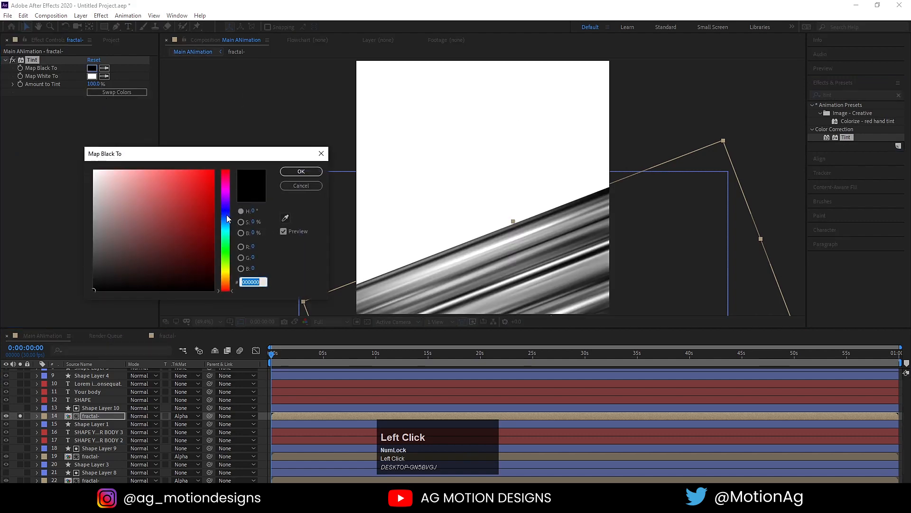
{"action": "left_click", "coordinate": [227, 216]}
{"action": "left_click_drag", "start_coordinate": [197, 192], "coordinate": [214, 161]}
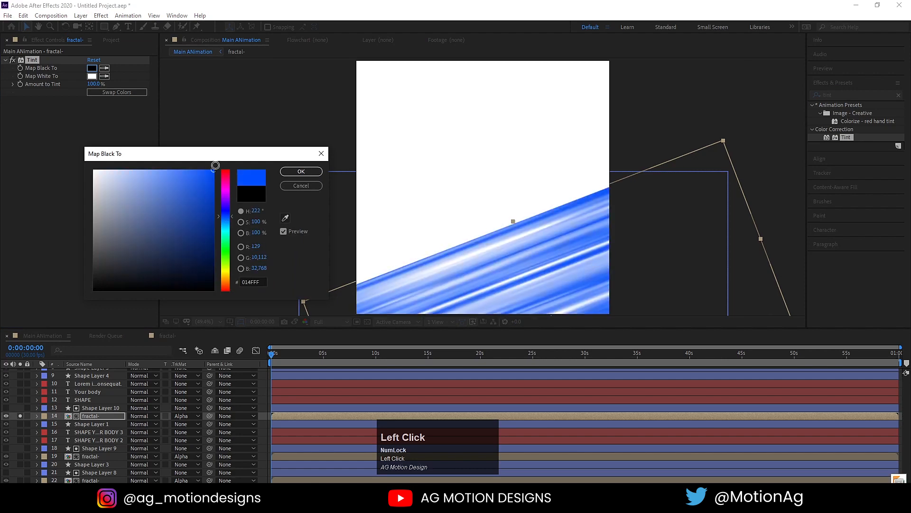
{"action": "left_click", "coordinate": [299, 179]}
{"action": "left_click", "coordinate": [92, 75]}
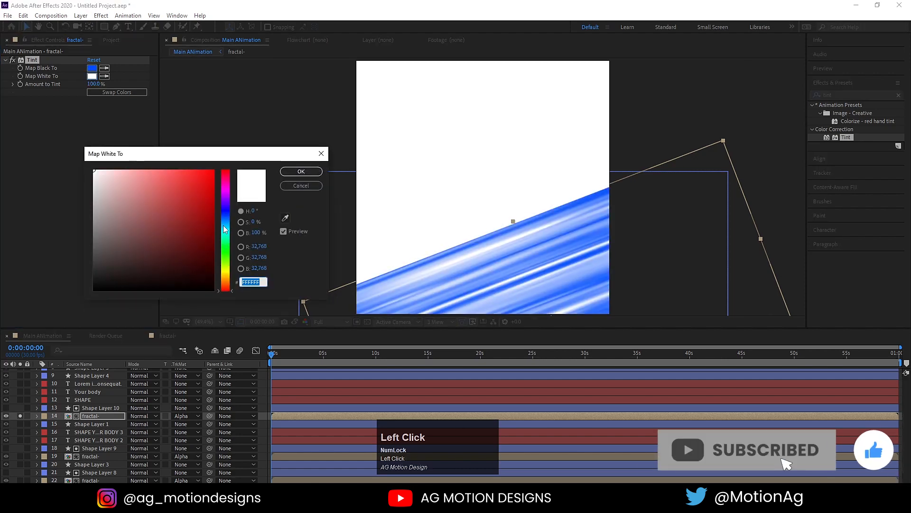
{"action": "left_click_drag", "start_coordinate": [225, 229], "coordinate": [221, 212]}
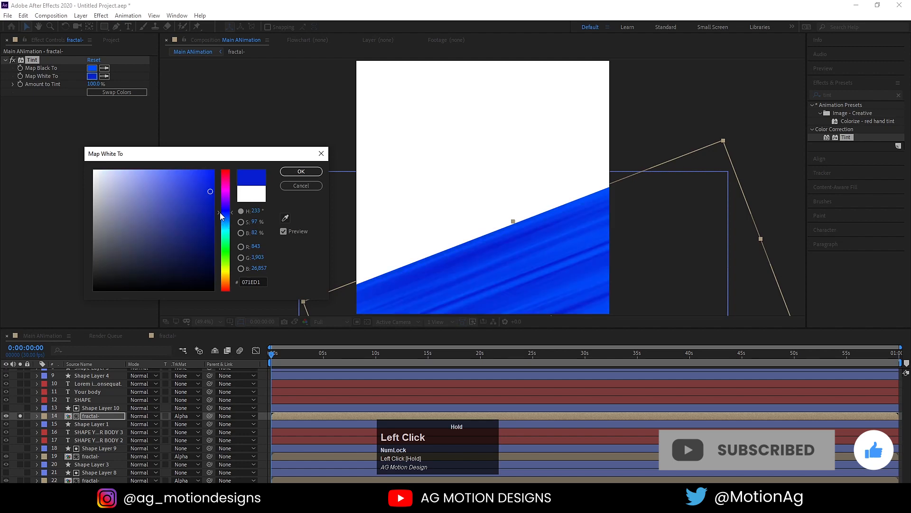
{"action": "left_click", "coordinate": [294, 176]}
{"action": "left_click", "coordinate": [21, 413]}
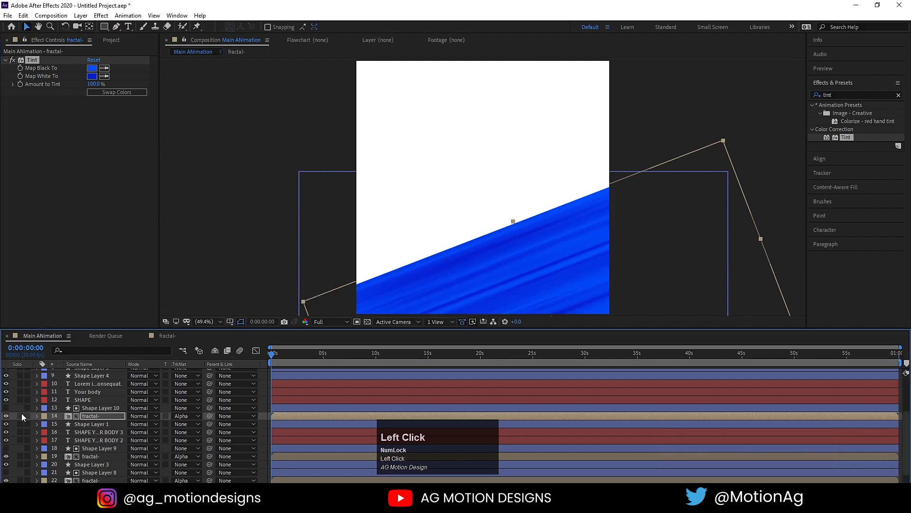
{"action": "left_click", "coordinate": [21, 415]}
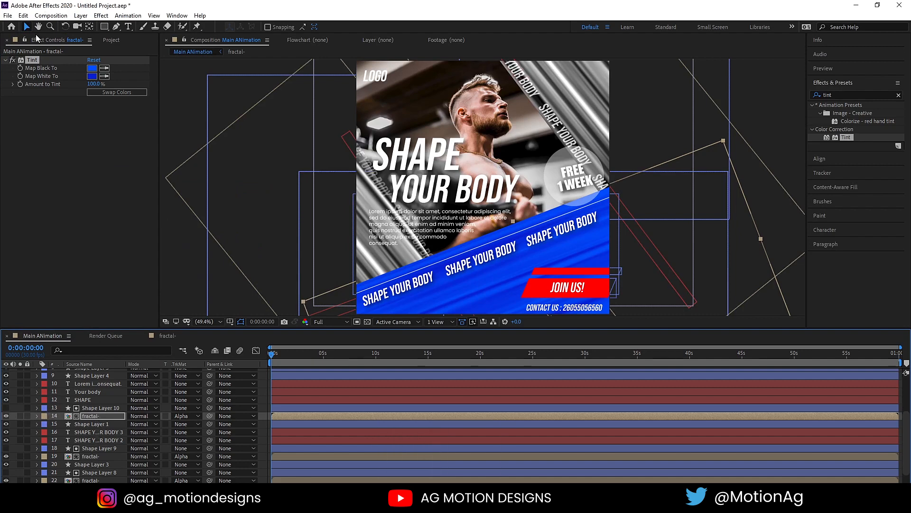
Paste the Tint onto fractal- layer 19 and set Map White To FF0036.
{"action": "left_click", "coordinate": [101, 456]}
{"action": "key", "text": "ctrl+v"}
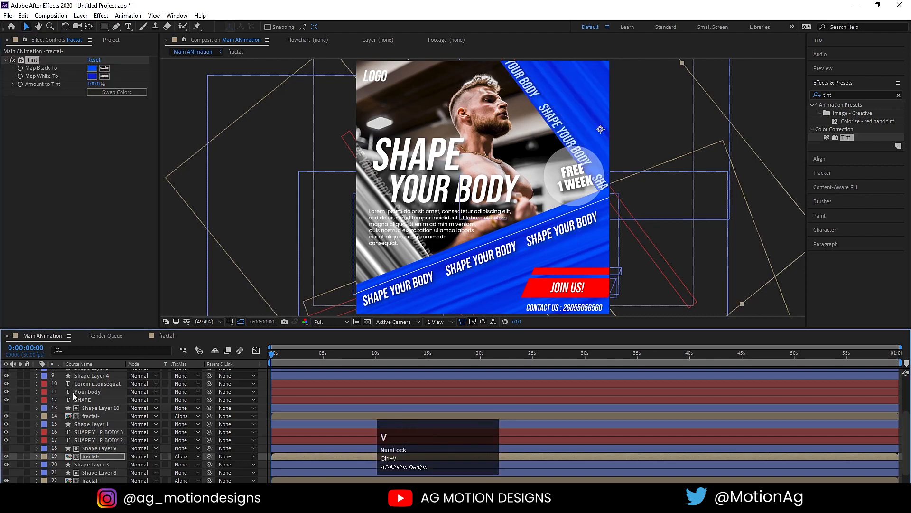
{"action": "left_click", "coordinate": [94, 75]}
{"action": "type", "text": "FF0036"}
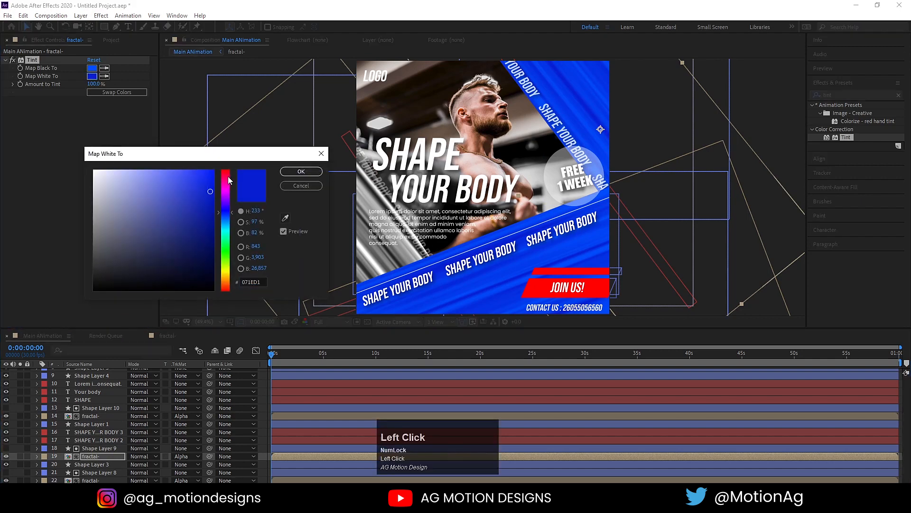
{"action": "key", "text": "Tab"}
{"action": "left_click", "coordinate": [318, 172]}
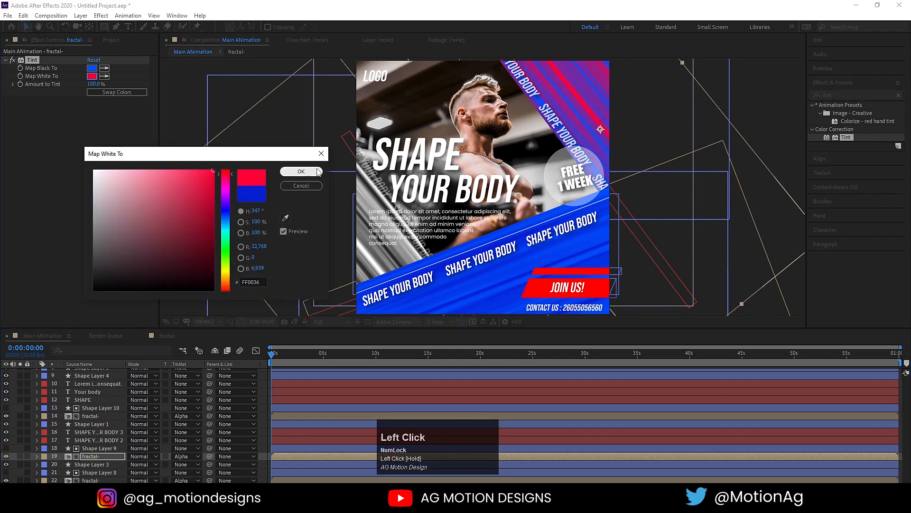
Change layer 19's Tint Map Black To a dark red (#A70000).
{"action": "left_click", "coordinate": [92, 67]}
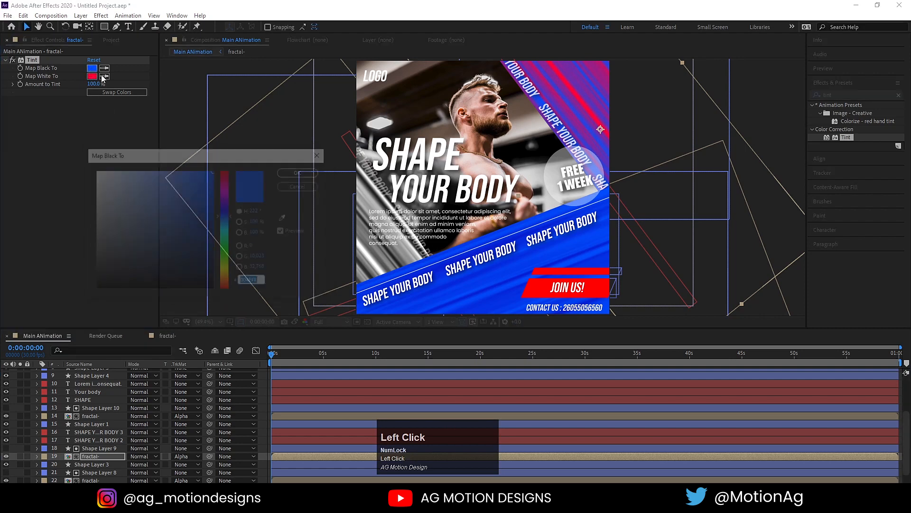
{"action": "left_click_drag", "start_coordinate": [222, 203], "coordinate": [227, 167]}
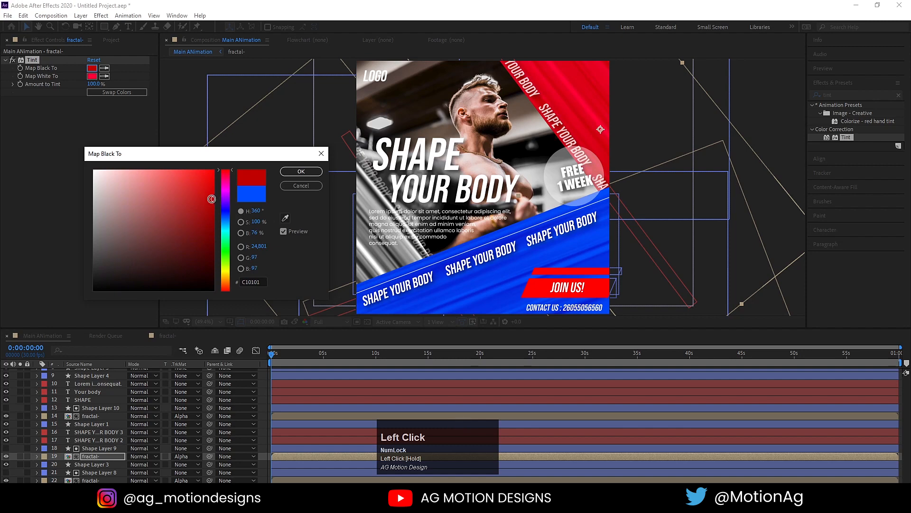
{"action": "left_click_drag", "start_coordinate": [211, 199], "coordinate": [230, 211]}
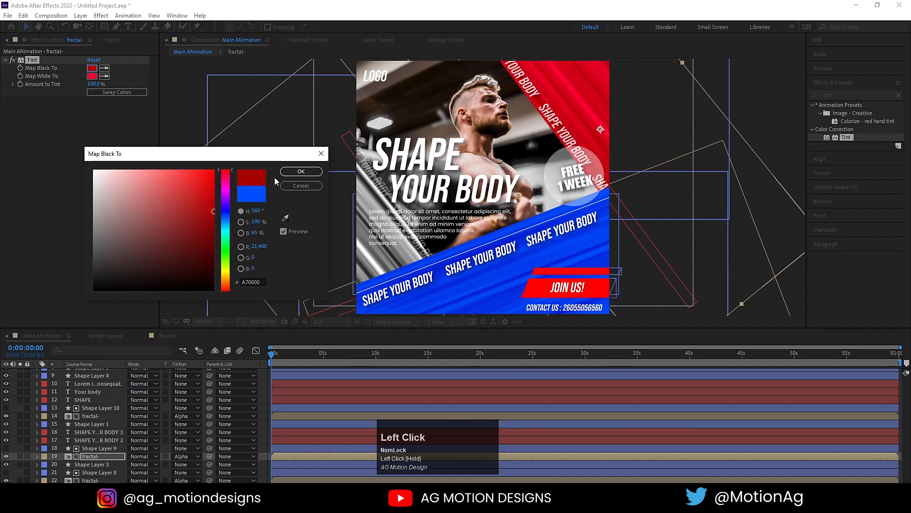
{"action": "left_click", "coordinate": [288, 170]}
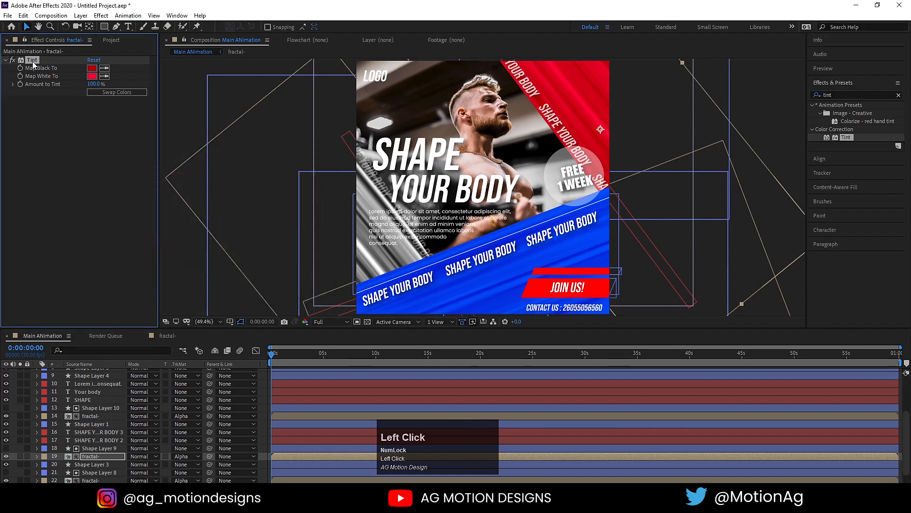
Copy the red Tint and paste it onto fractal- layer 22.
{"action": "key", "text": "ctrl"}
{"action": "left_click", "coordinate": [89, 480]}
{"action": "scroll", "coordinate": [88, 474], "scroll_direction": "down", "scroll_amount": 1}
{"action": "key", "text": "ctrl+v"}
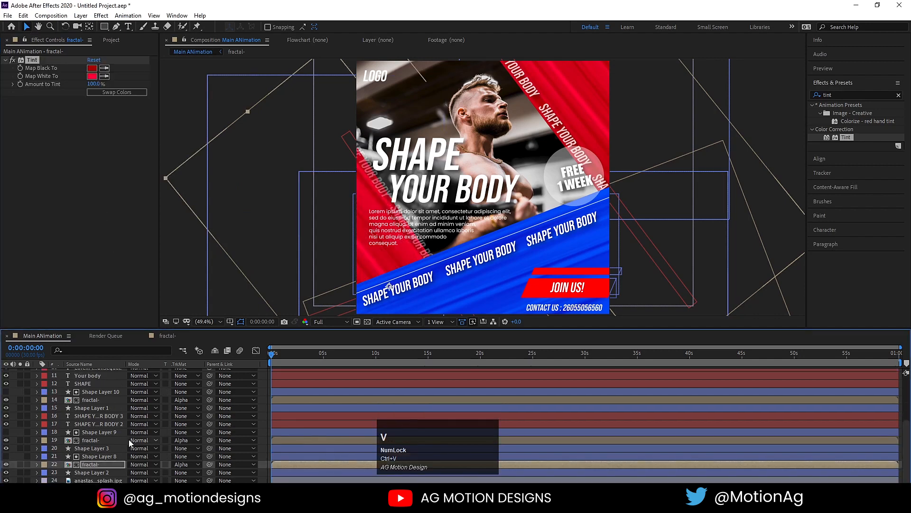
{"action": "left_click", "coordinate": [101, 473]}
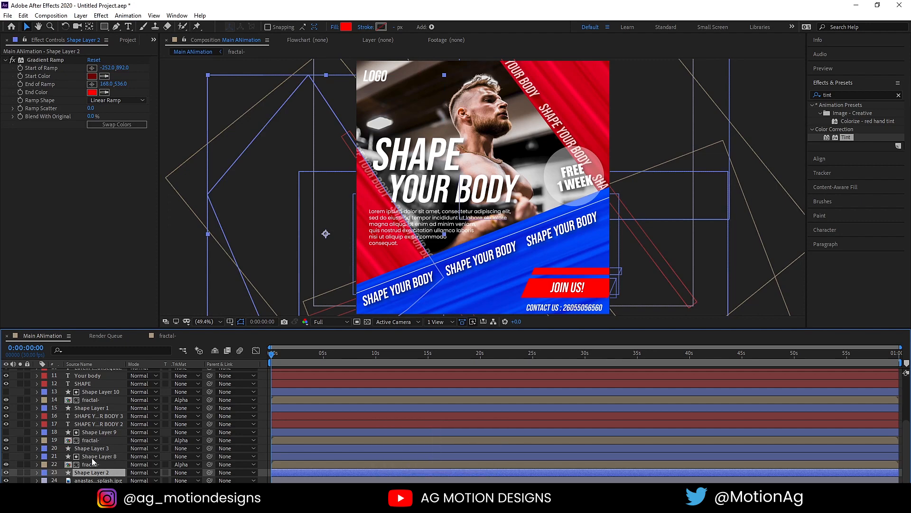
Move Shape Layer 2 above Shape Layer 8 and set Shape Layers 1, 3 and 2 to Screen blending.
{"action": "left_click", "coordinate": [88, 473]}
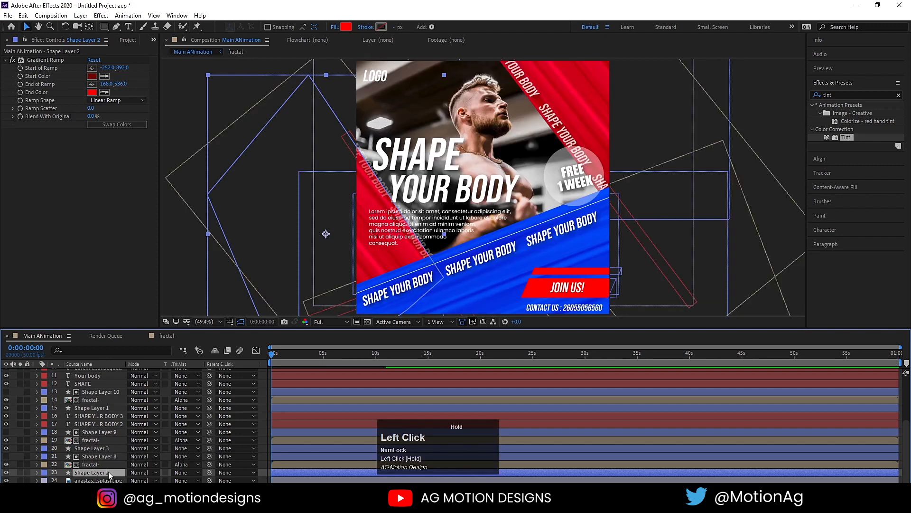
{"action": "left_click_drag", "start_coordinate": [108, 471], "coordinate": [87, 390]}
{"action": "left_click", "coordinate": [142, 392]}
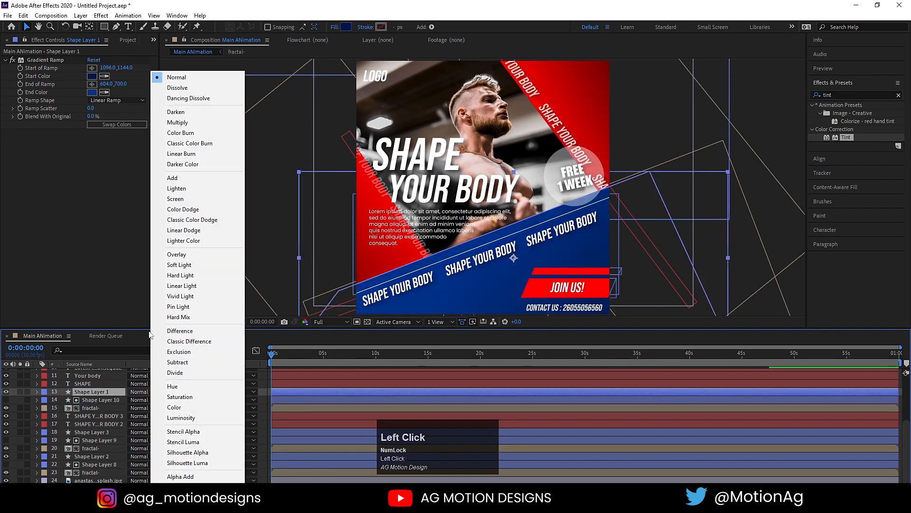
{"action": "left_click", "coordinate": [176, 199]}
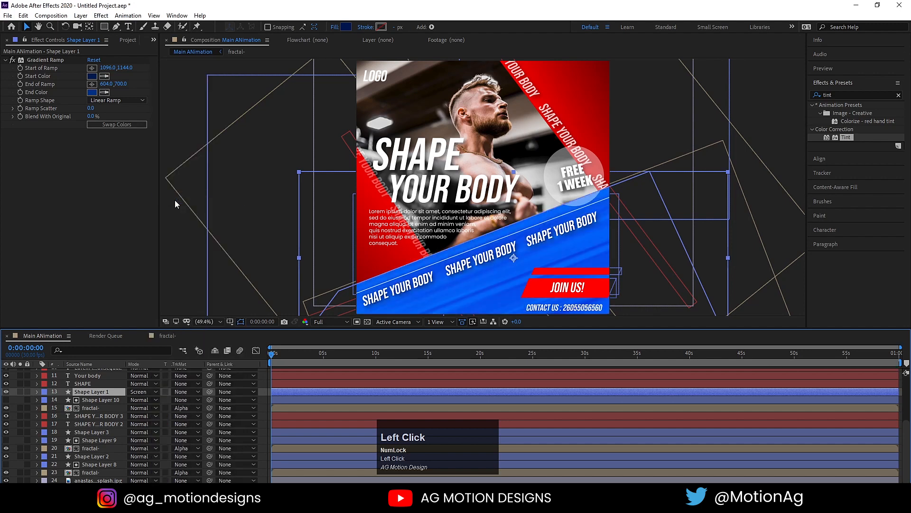
{"action": "left_click", "coordinate": [86, 431]}
{"action": "left_click", "coordinate": [138, 431]}
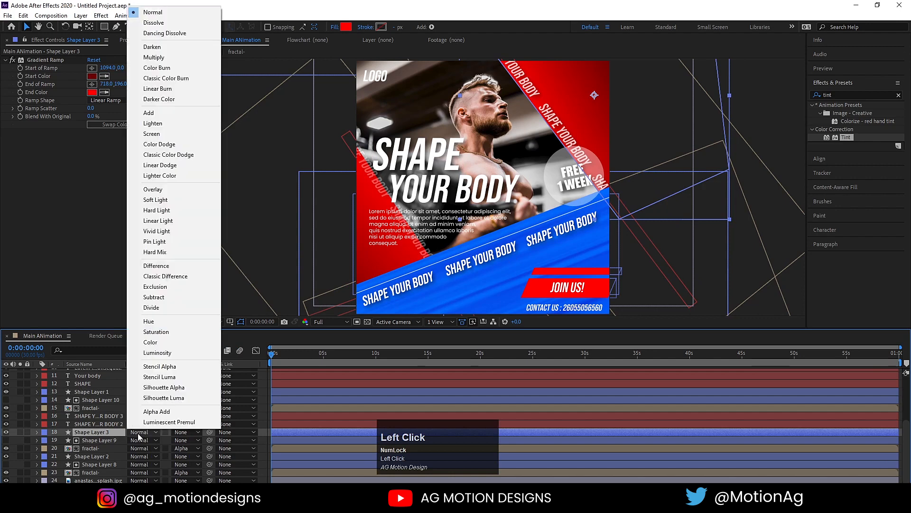
{"action": "left_click", "coordinate": [153, 135]}
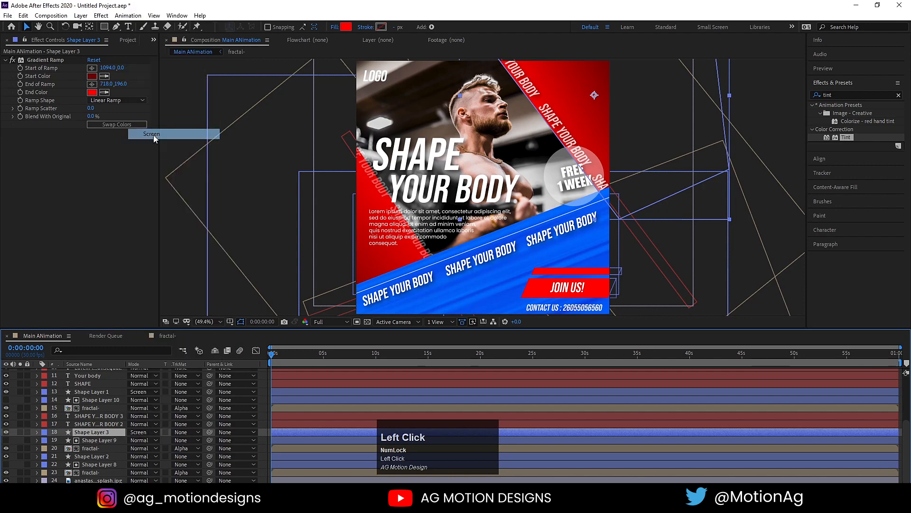
{"action": "left_click", "coordinate": [92, 457]}
{"action": "left_click", "coordinate": [141, 456]}
{"action": "left_click", "coordinate": [160, 159]}
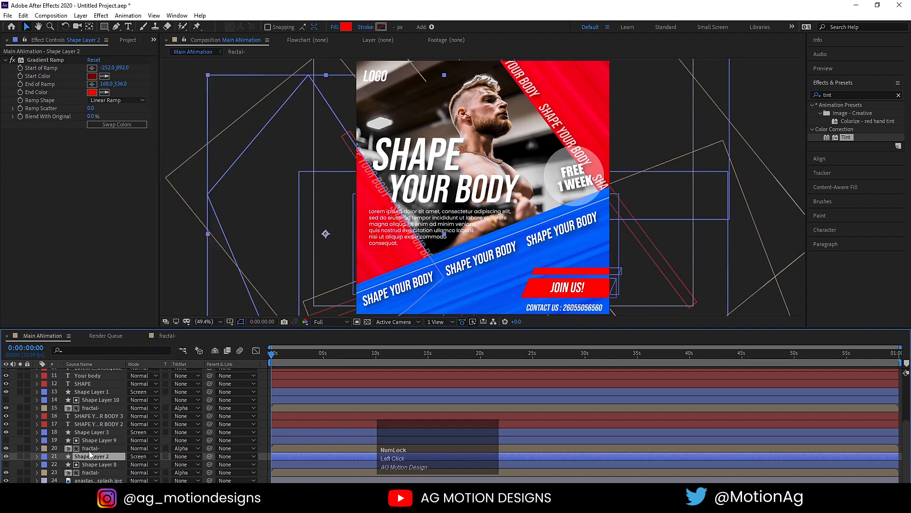
Set Shape Layers 1, 2 and 3 to 50% opacity.
{"action": "scroll", "coordinate": [90, 455], "scroll_direction": "down", "scroll_amount": 2}
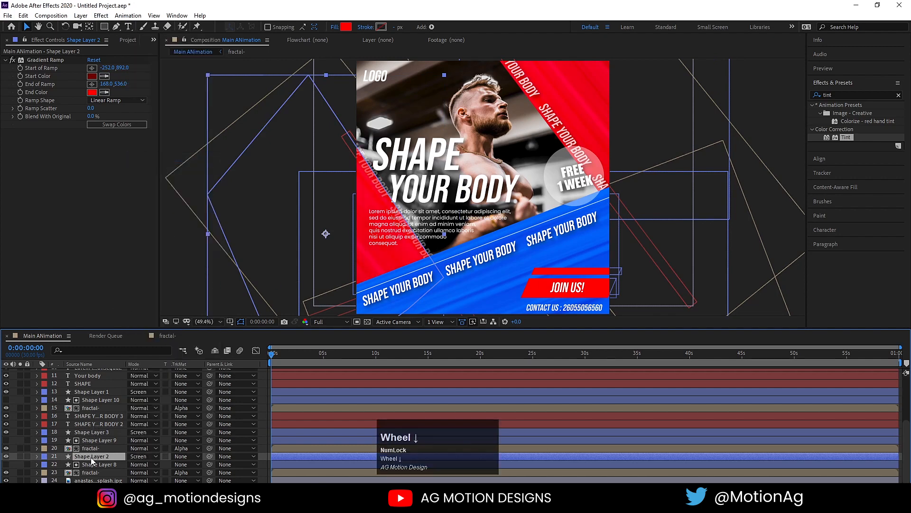
{"action": "left_click", "coordinate": [84, 433], "text": "ctrl"}
{"action": "left_click", "coordinate": [82, 392], "text": "ctrl"}
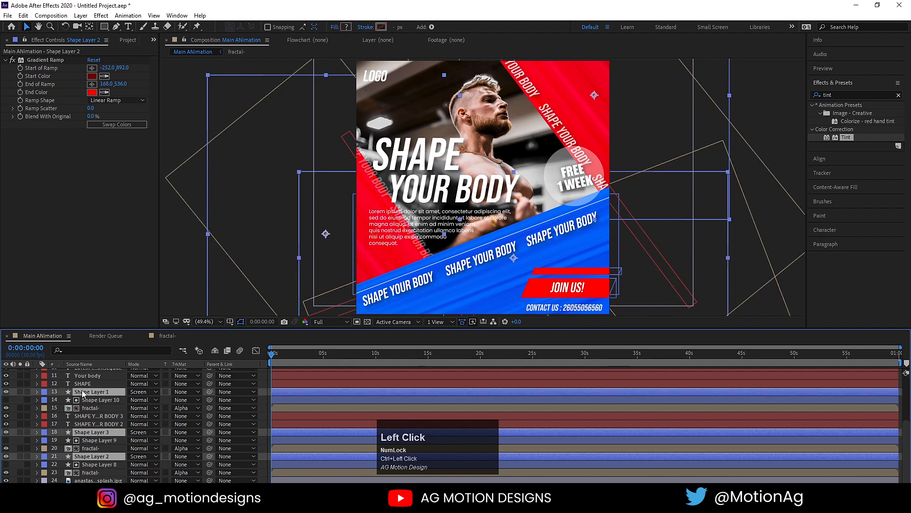
{"action": "key", "text": "t"}
{"action": "left_click", "coordinate": [132, 400]}
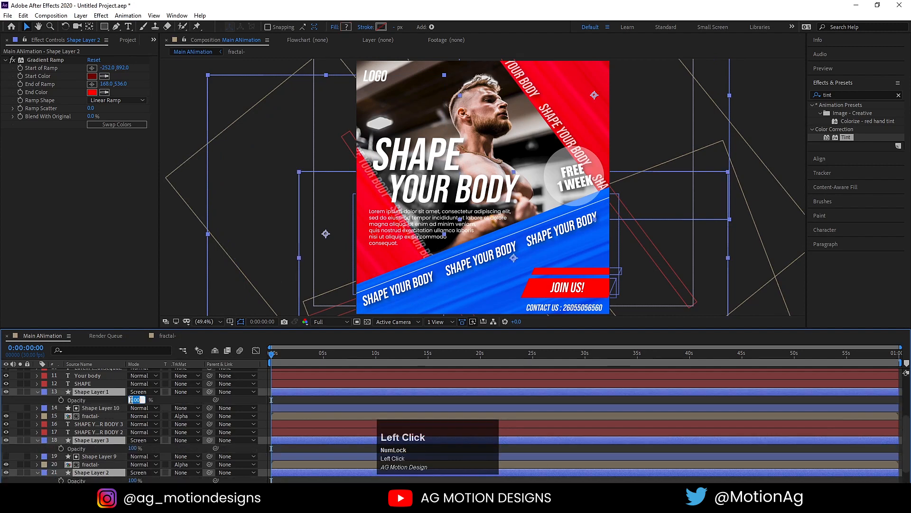
{"action": "key", "text": "Return"}
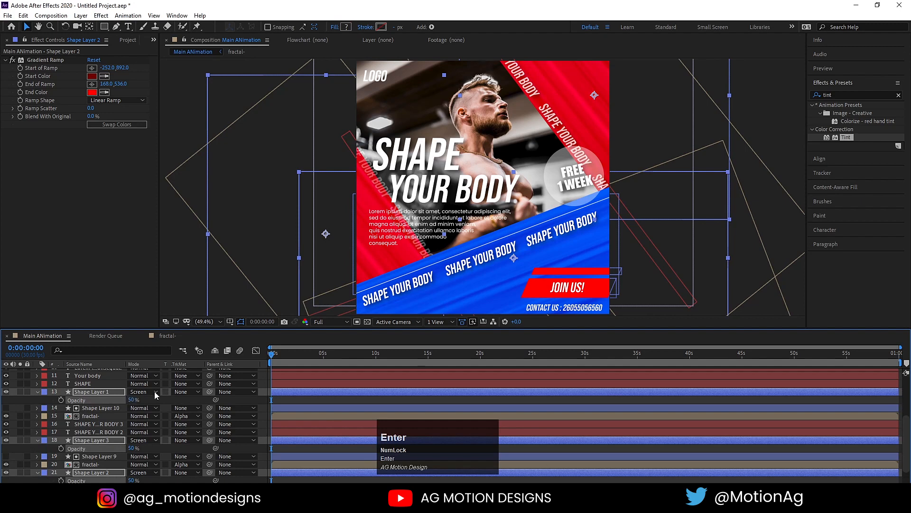
Toggle Shape Layer 1's visibility to compare, then select Shape Layer 1, Shape Layer 10 and fractal-.
{"action": "left_click", "coordinate": [2, 400]}
{"action": "left_click", "coordinate": [6, 392]}
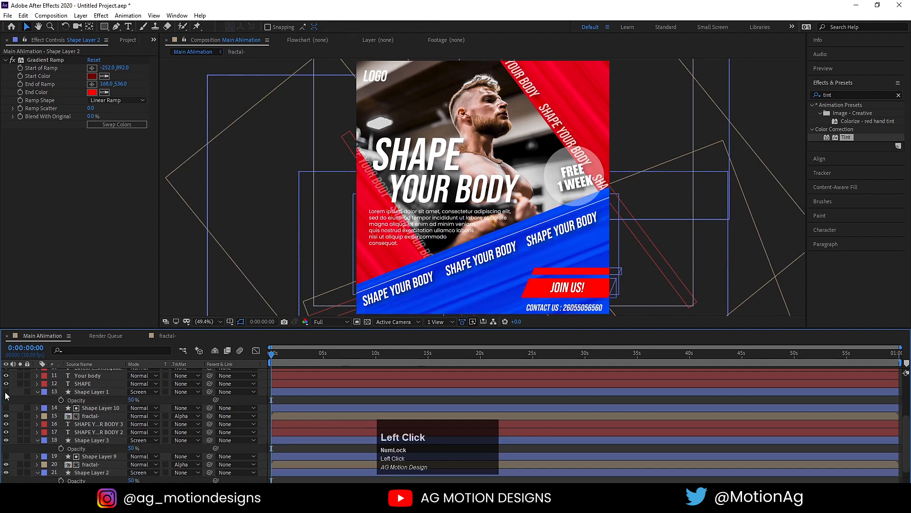
{"action": "left_click", "coordinate": [5, 392]}
{"action": "left_click", "coordinate": [6, 392]}
{"action": "left_click", "coordinate": [6, 393]}
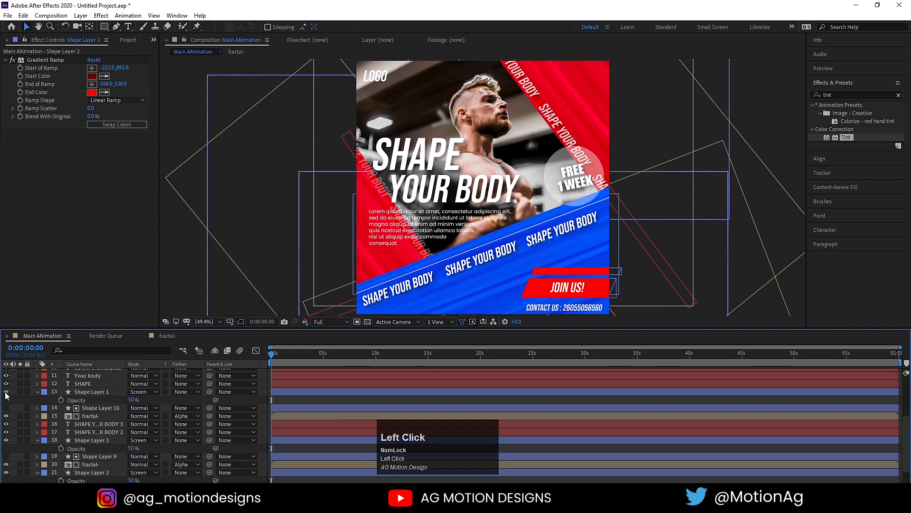
{"action": "left_click", "coordinate": [80, 392]}
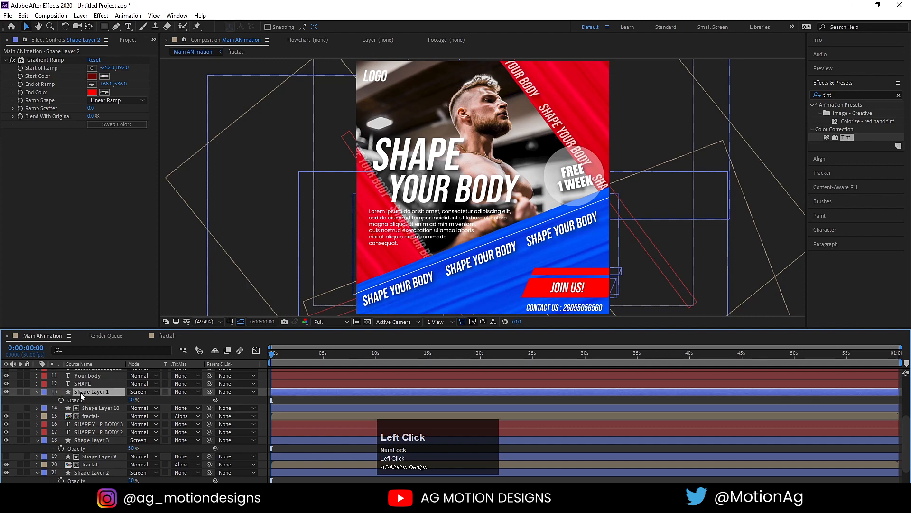
{"action": "left_click", "coordinate": [89, 417], "text": "shift"}
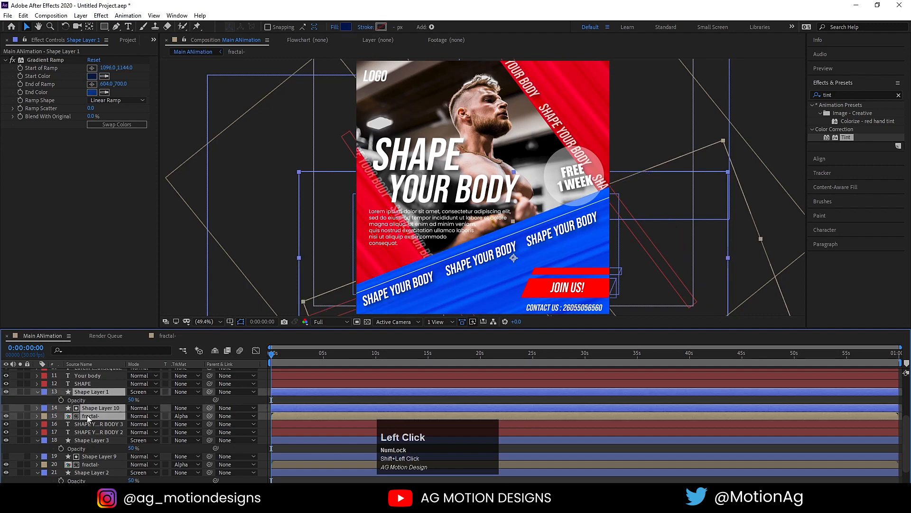
Pre-compose the selected layers as 'blue bg' and enable Collapse Transformations on it.
{"action": "key", "text": "ctrl"}
{"action": "key", "text": "ctrl+shift+c"}
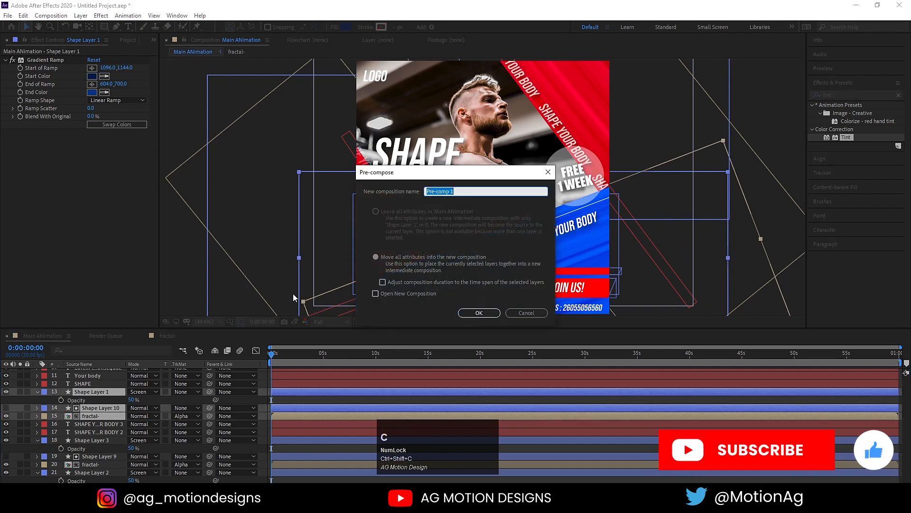
{"action": "type", "text": "b"}
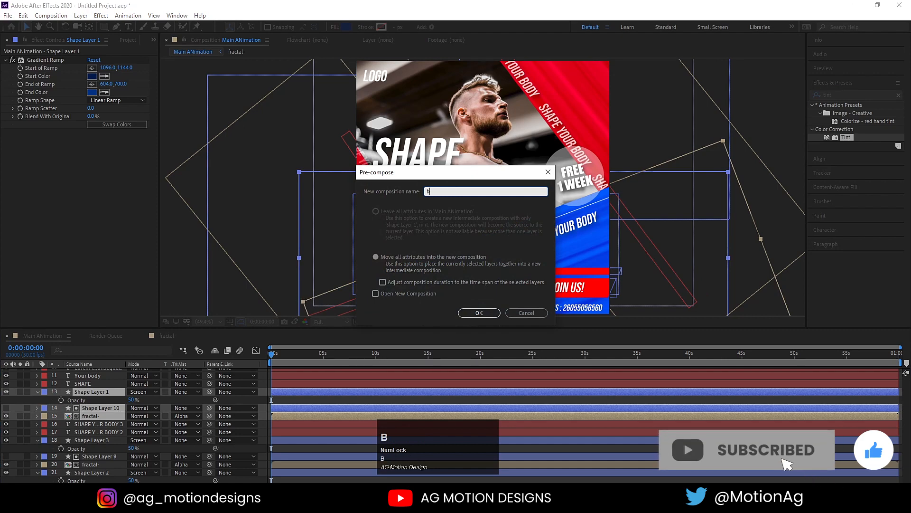
{"action": "type", "text": "lue bg"}
{"action": "key", "text": "Return"}
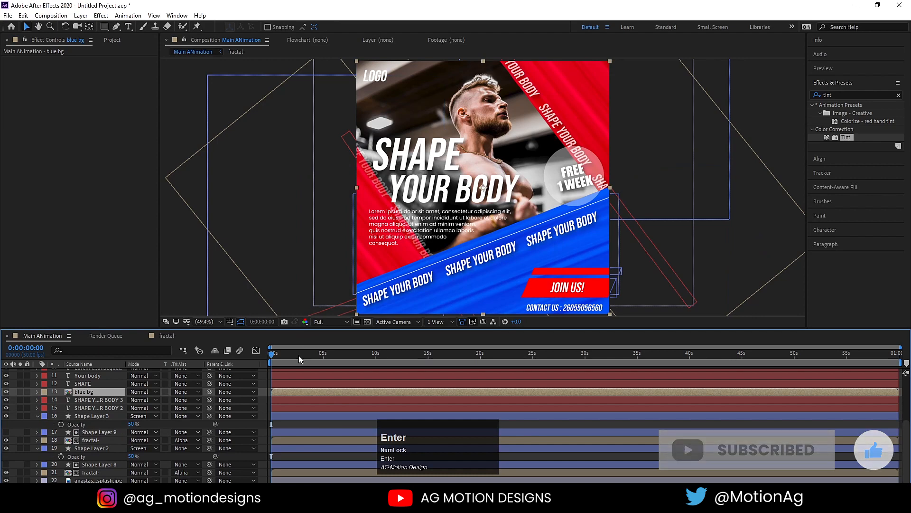
{"action": "key", "text": "F4"}
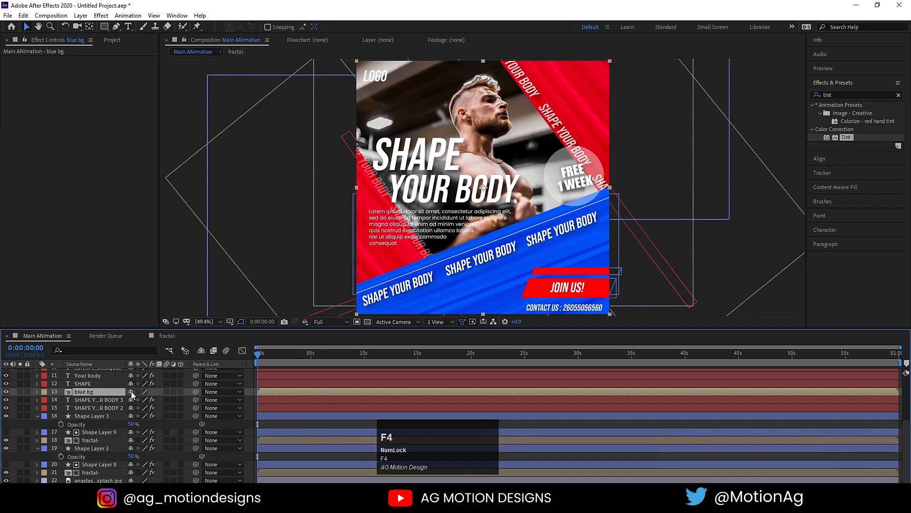
{"action": "left_click", "coordinate": [138, 391]}
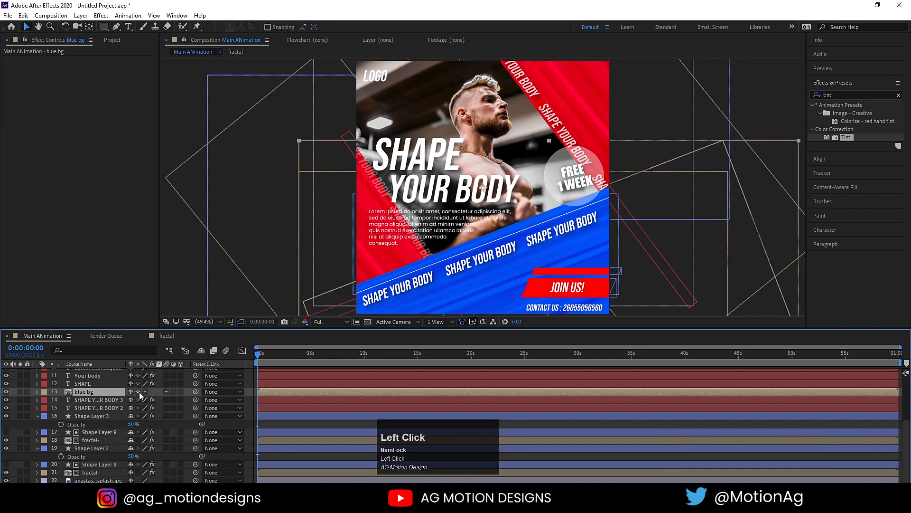
Pre-compose Shape Layer 3, Shape Layer 9 and fractal- as 'Red layers', then hide it.
{"action": "left_click", "coordinate": [84, 415]}
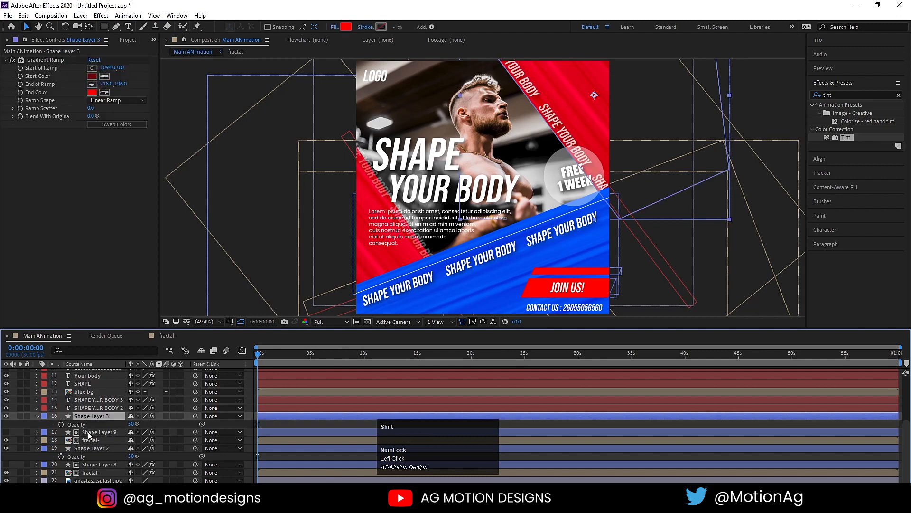
{"action": "left_click", "coordinate": [89, 440], "text": "shift"}
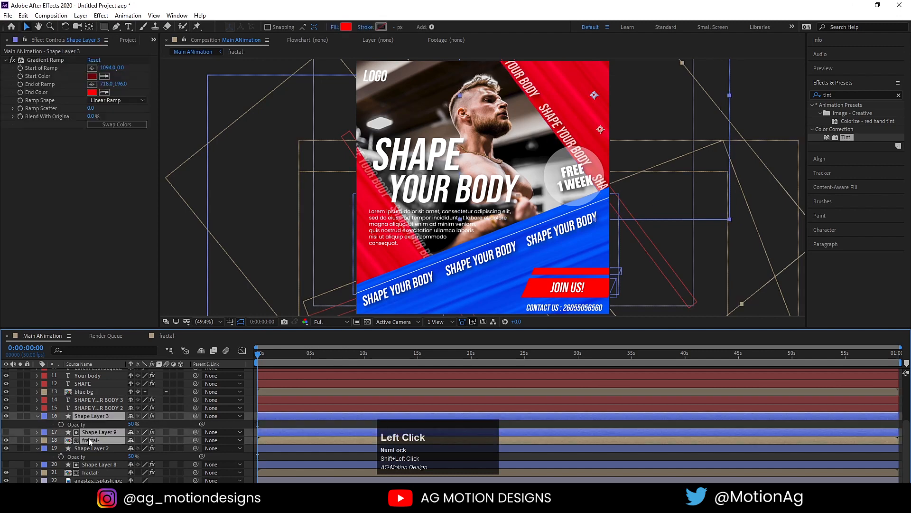
{"action": "key", "text": "ctrl"}
{"action": "key", "text": "ctrl+shift+c"}
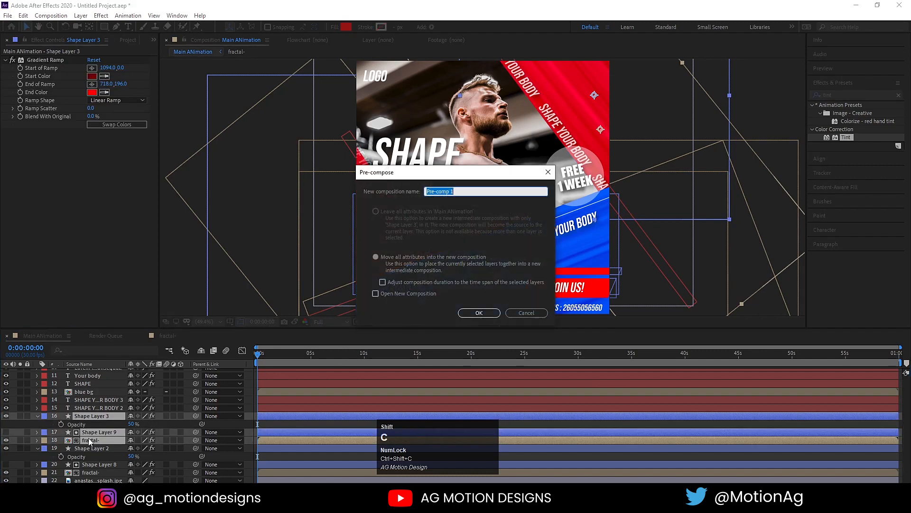
{"action": "type", "text": "Red"}
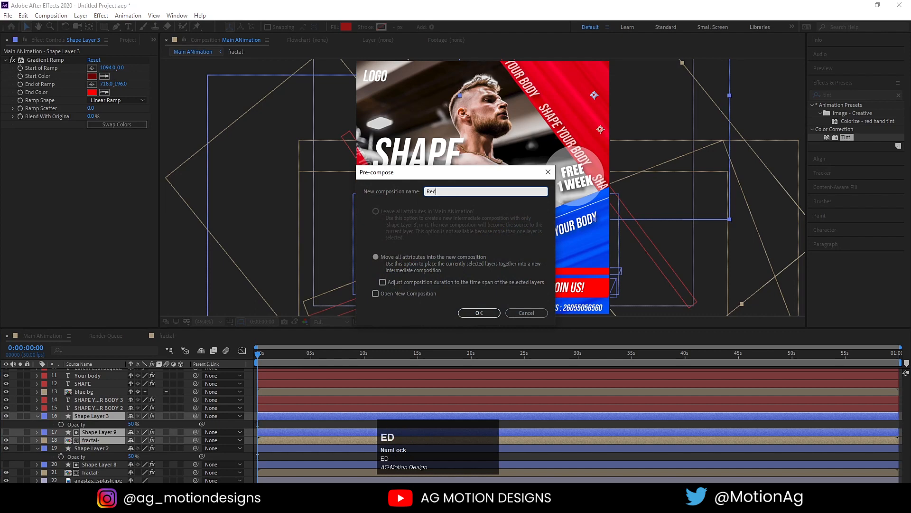
{"action": "type", "text": " -la"}
{"action": "key", "text": "BackSpace"}
{"action": "key", "text": "BackSpace"}
{"action": "key", "text": "BackSpace"}
{"action": "key", "text": "BackSpace"}
{"action": "key", "text": "BackSpace"}
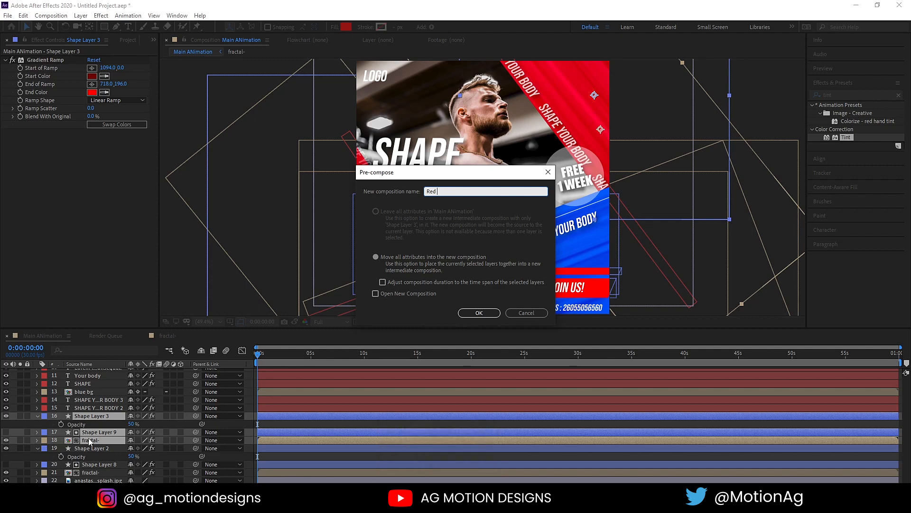
{"action": "type", "text": "layer"}
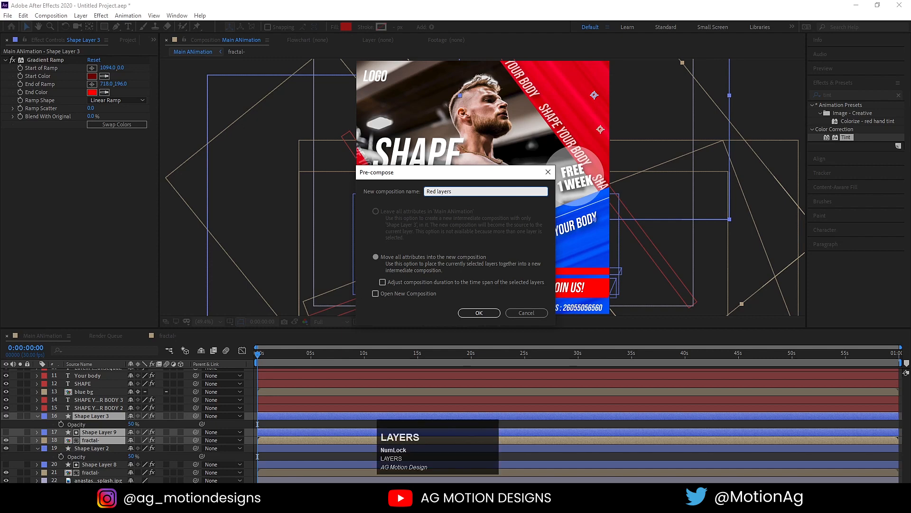
{"action": "type", "text": "s"}
{"action": "key", "text": "Return"}
{"action": "left_click", "coordinate": [6, 440]}
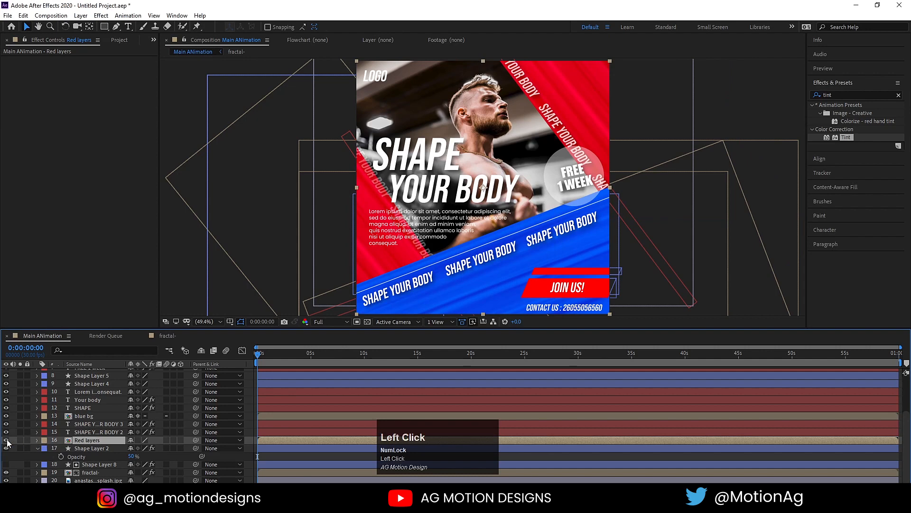
Pre-compose Shape Layer 2 through the fractal layer as 'red layers', collapsing transformations on both red precomps.
{"action": "left_click", "coordinate": [91, 448]}
{"action": "left_click", "coordinate": [91, 472], "text": "shift"}
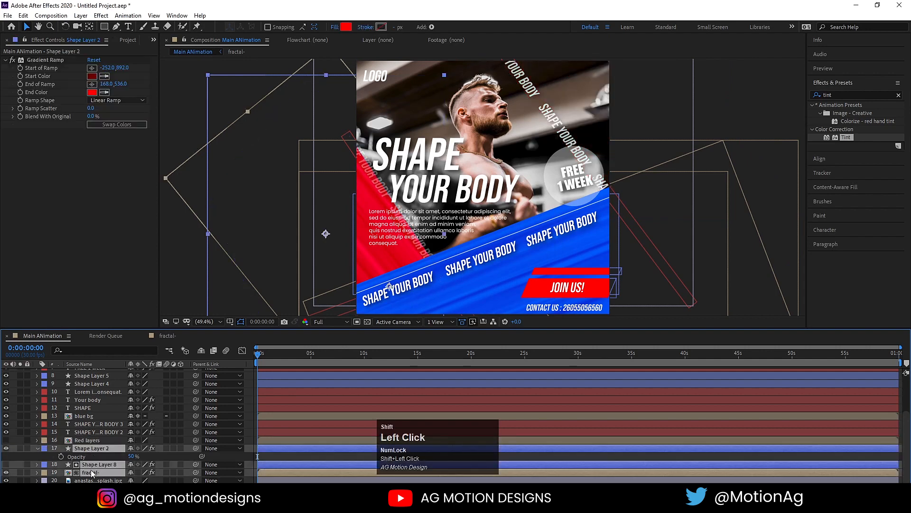
{"action": "key", "text": "ctrl+shift+c"}
{"action": "type", "text": "re"}
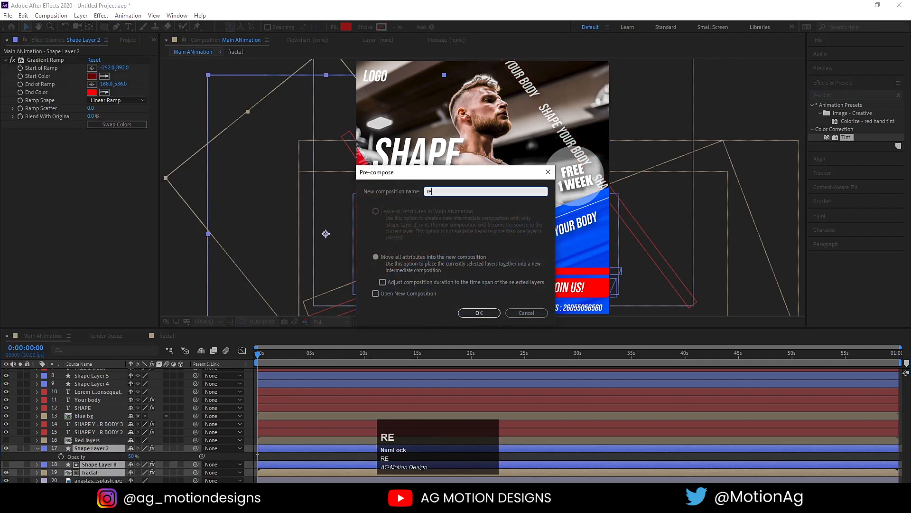
{"action": "type", "text": "d layers"}
{"action": "key", "text": "Return"}
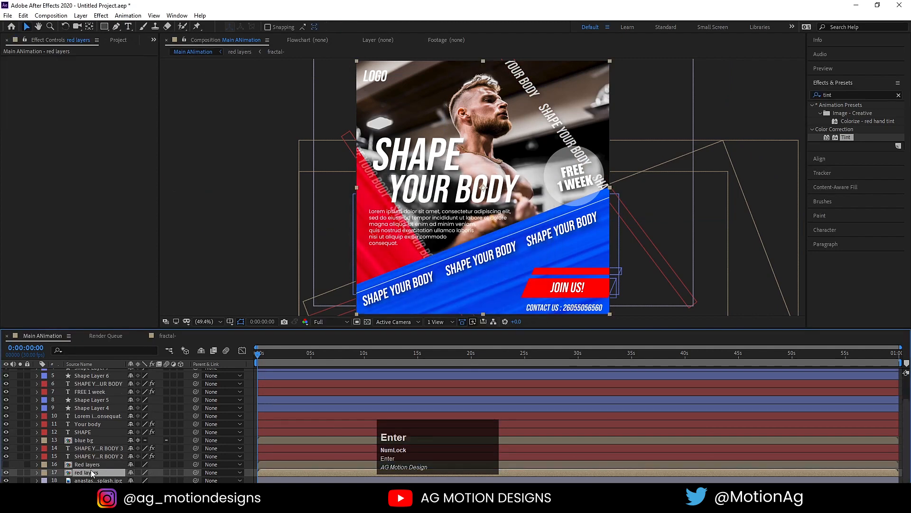
{"action": "left_click", "coordinate": [6, 465]}
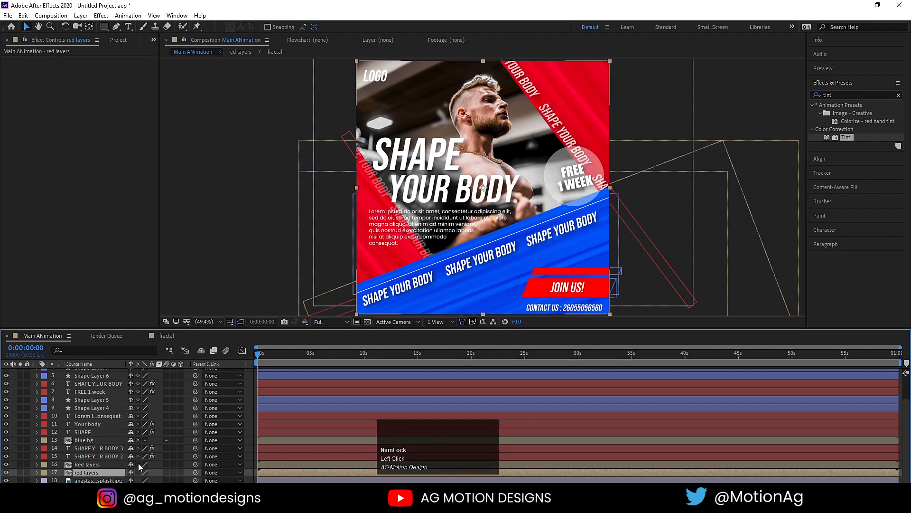
{"action": "left_click", "coordinate": [138, 465]}
{"action": "left_click", "coordinate": [137, 472]}
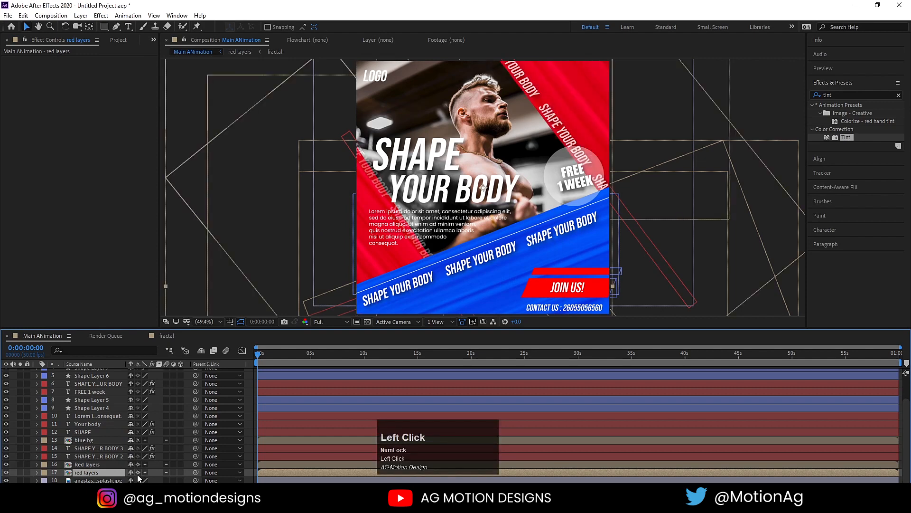
{"action": "left_click", "coordinate": [187, 398]}
Make every layer in the comp a 3D layer.
{"action": "scroll", "coordinate": [188, 401], "scroll_direction": "down", "scroll_amount": 1}
{"action": "scroll", "coordinate": [189, 400], "scroll_direction": "up", "scroll_amount": 2}
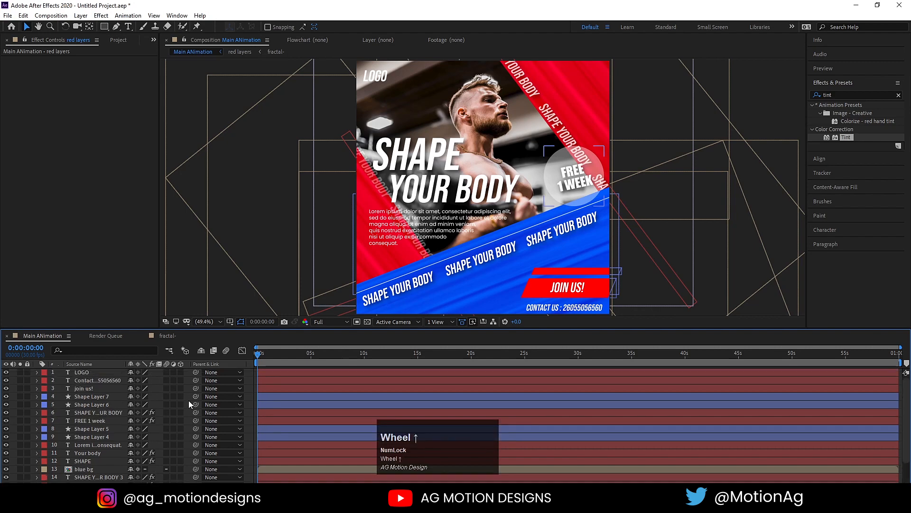
{"action": "key", "text": "ctrl+a"}
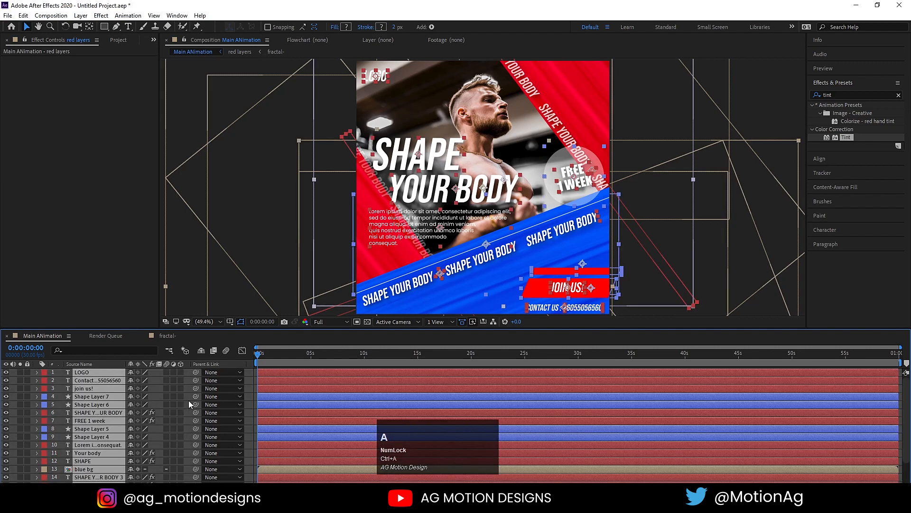
{"action": "left_click", "coordinate": [180, 372]}
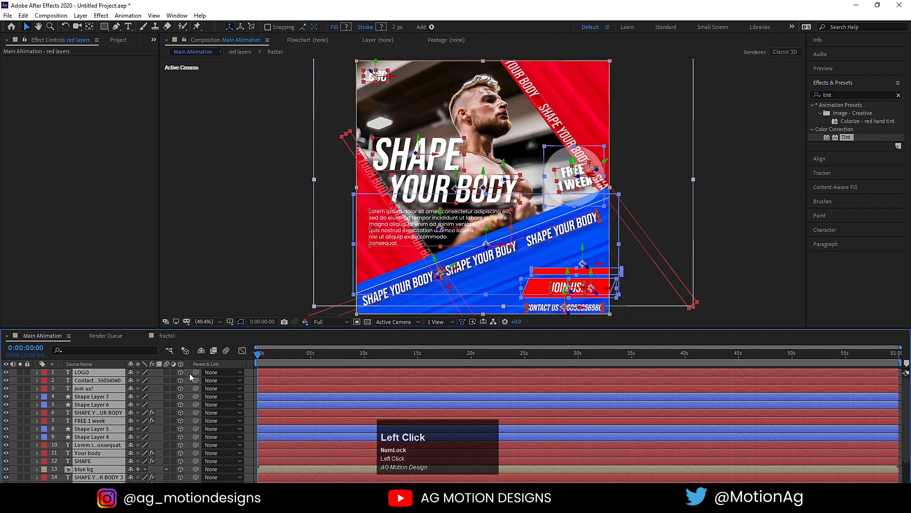
{"action": "left_click", "coordinate": [190, 373]}
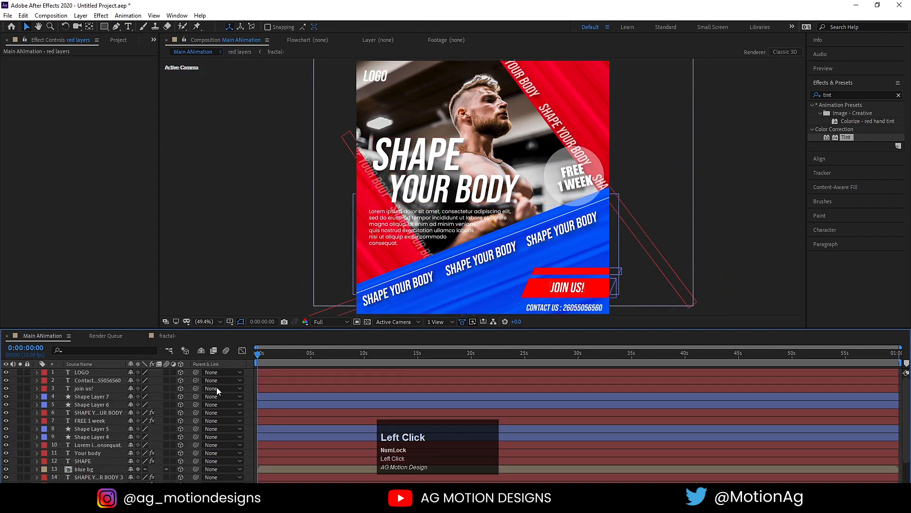
Add a new camera, Camera 1, with default settings.
{"action": "right_click", "coordinate": [248, 378]}
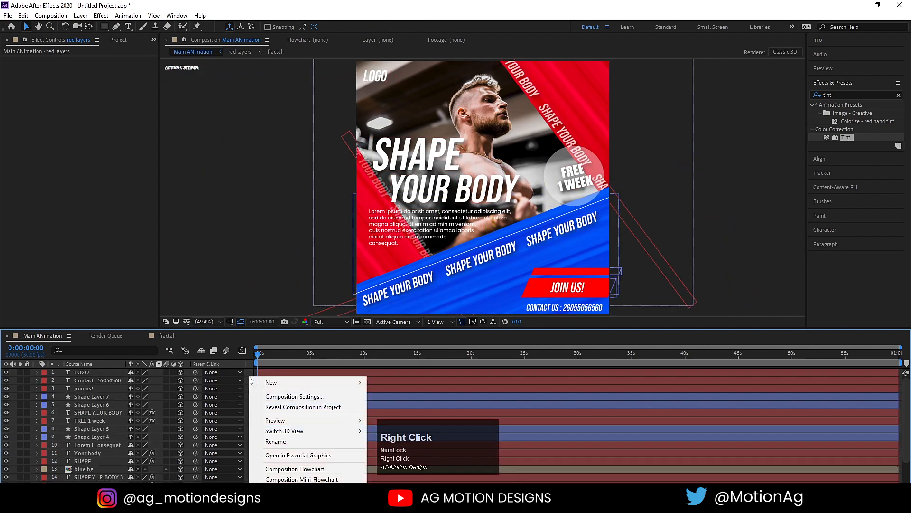
{"action": "mouse_move", "coordinate": [260, 382]}
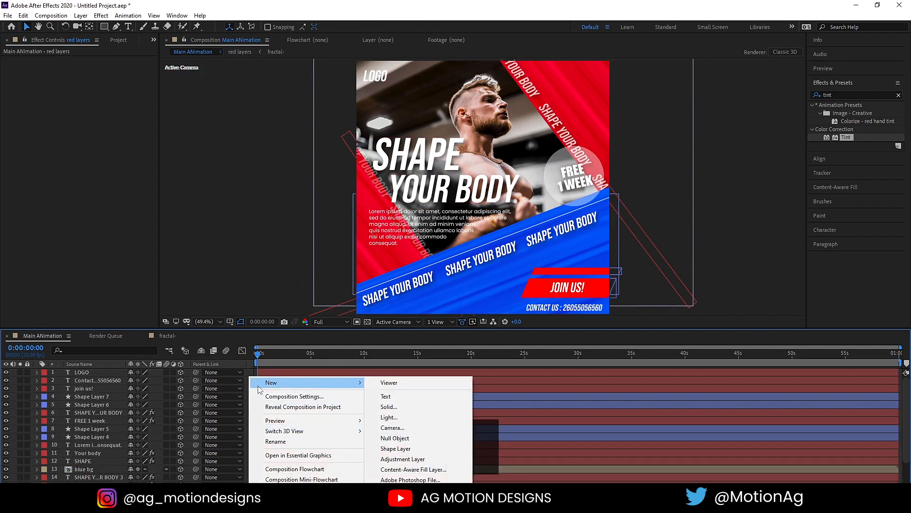
{"action": "left_click", "coordinate": [398, 430]}
{"action": "left_click", "coordinate": [541, 354]}
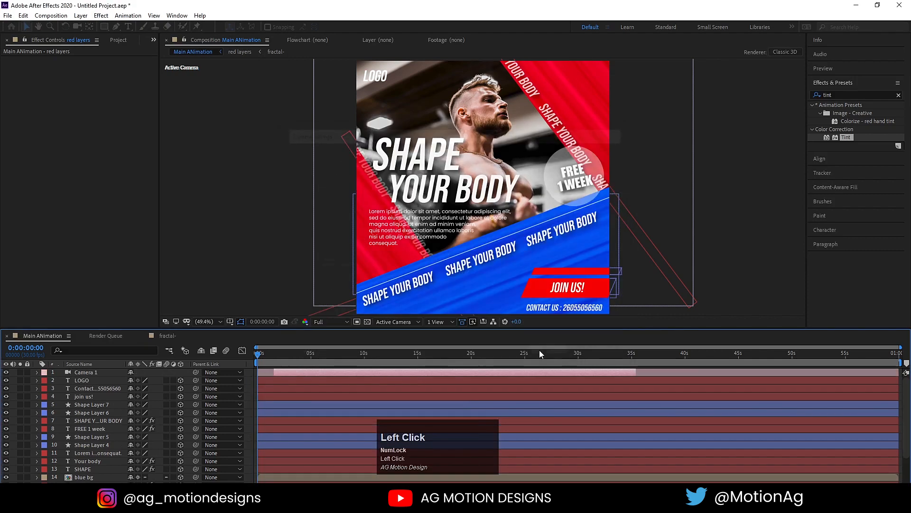
Add a 3D Null 1 and parent Camera 1 to it.
{"action": "right_click", "coordinate": [249, 381]}
{"action": "mouse_move", "coordinate": [255, 384]}
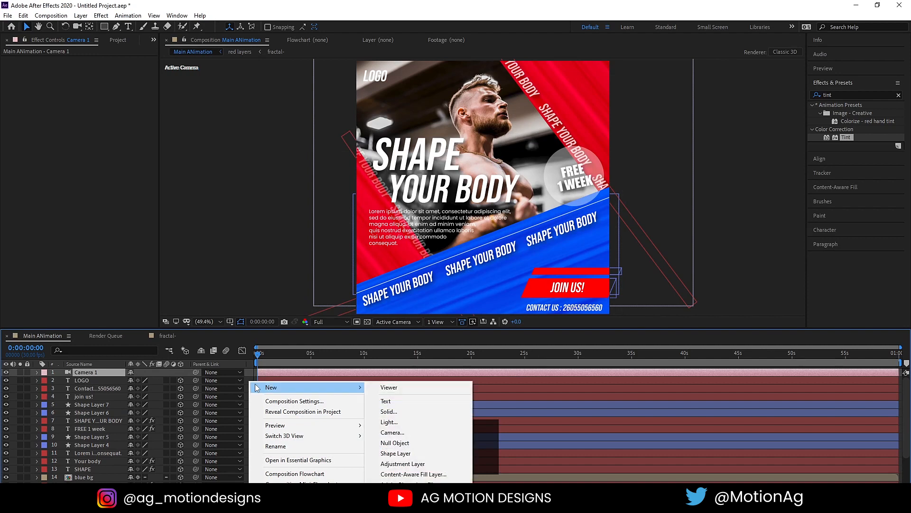
{"action": "left_click", "coordinate": [394, 442]}
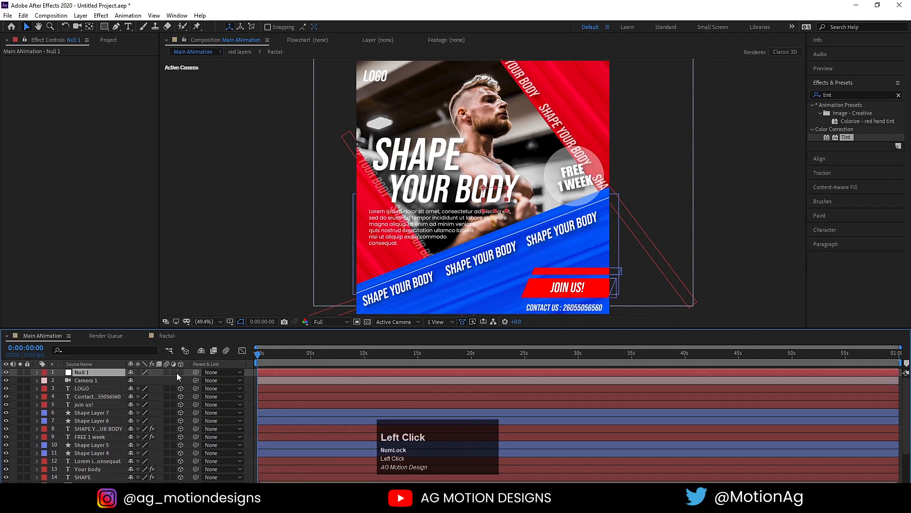
{"action": "left_click", "coordinate": [181, 371]}
{"action": "left_click", "coordinate": [95, 378]}
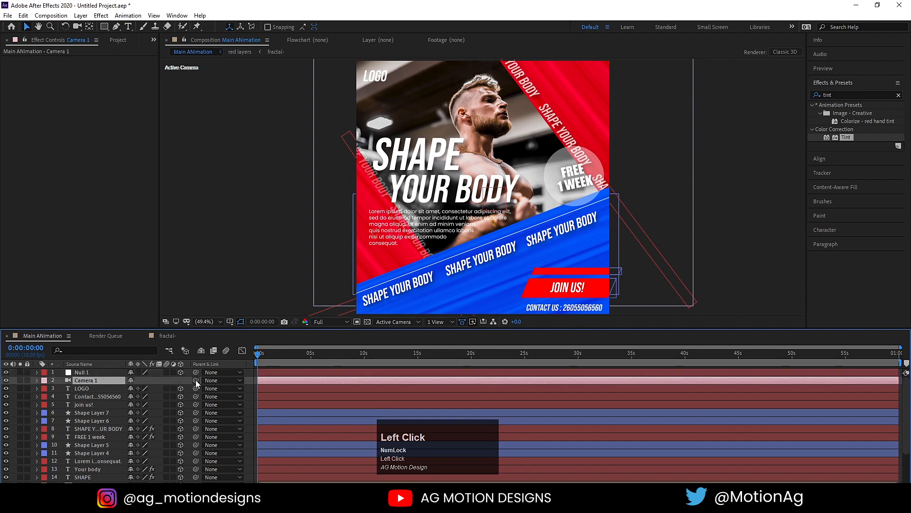
{"action": "left_click_drag", "start_coordinate": [195, 380], "coordinate": [100, 372]}
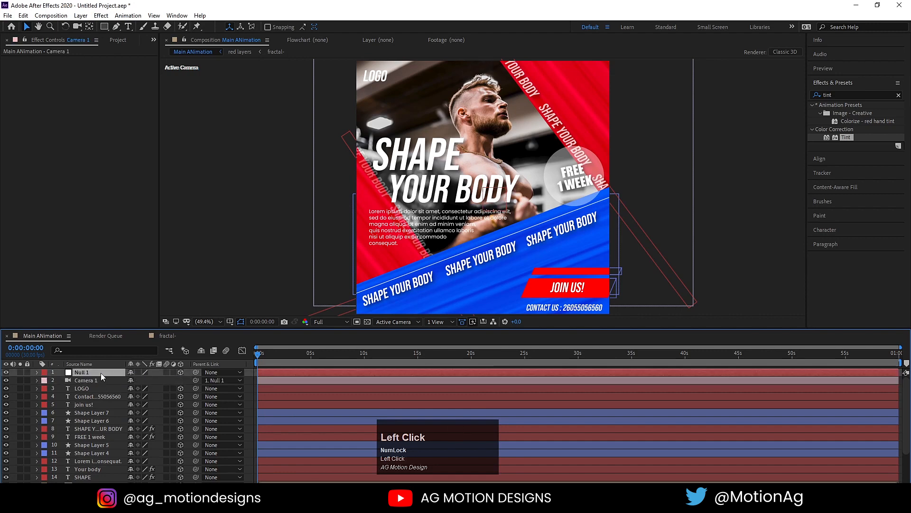
Rotate Null 1 on the Y axis to about +11°.
{"action": "left_click", "coordinate": [101, 372]}
{"action": "key", "text": "r"}
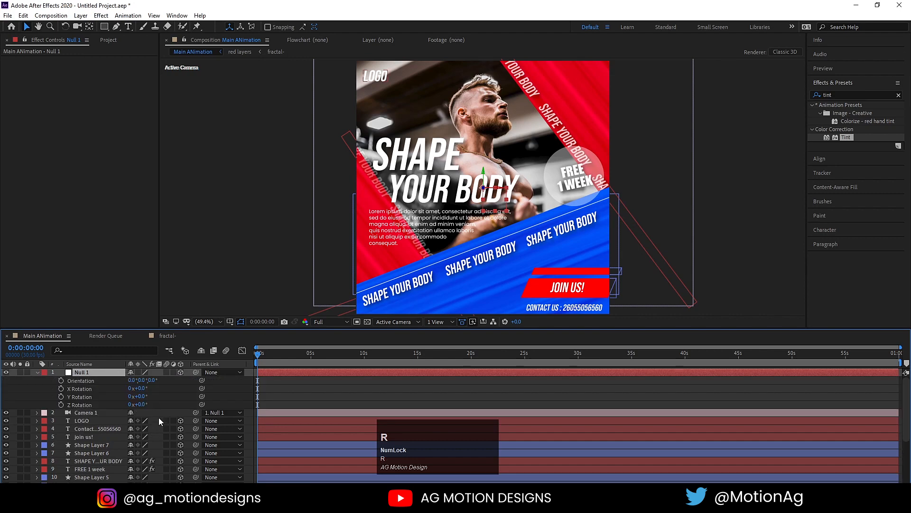
{"action": "left_click_drag", "start_coordinate": [144, 398], "coordinate": [140, 397]}
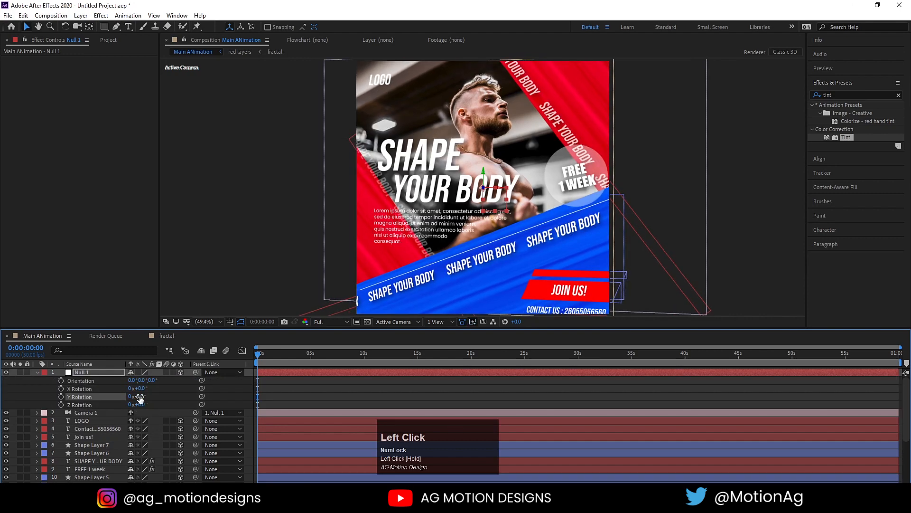
{"action": "left_click", "coordinate": [139, 396]}
{"action": "left_click", "coordinate": [166, 400]}
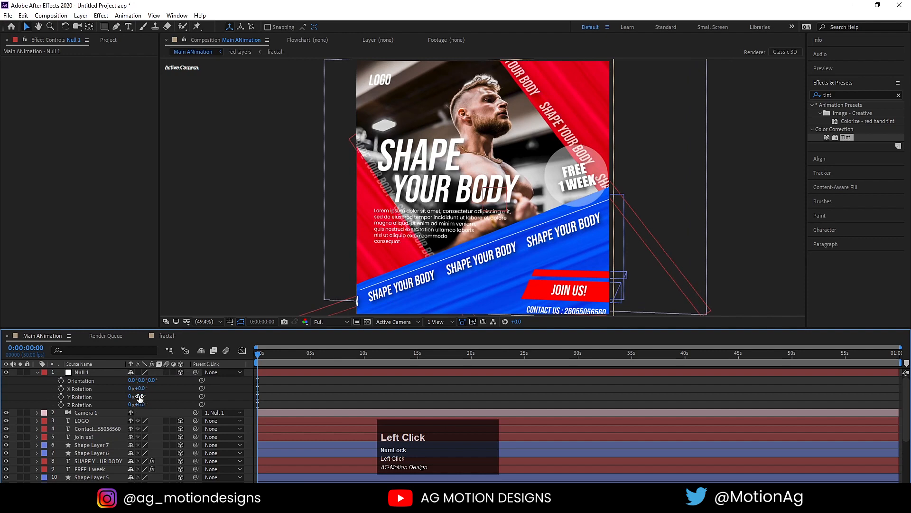
{"action": "left_click_drag", "start_coordinate": [139, 398], "coordinate": [145, 399]}
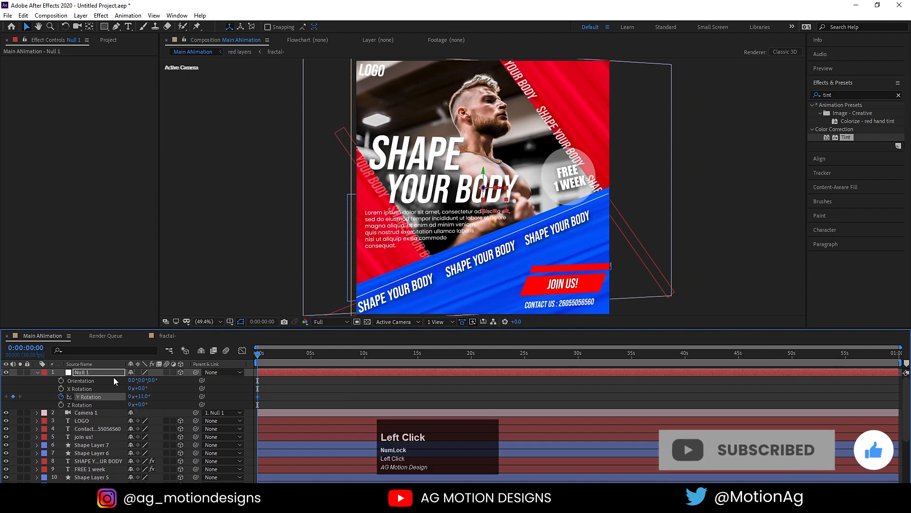
Keyframe Null 1's scale at 95% and shift its position along X.
{"action": "key", "text": "s"}
{"action": "left_click", "coordinate": [61, 380]}
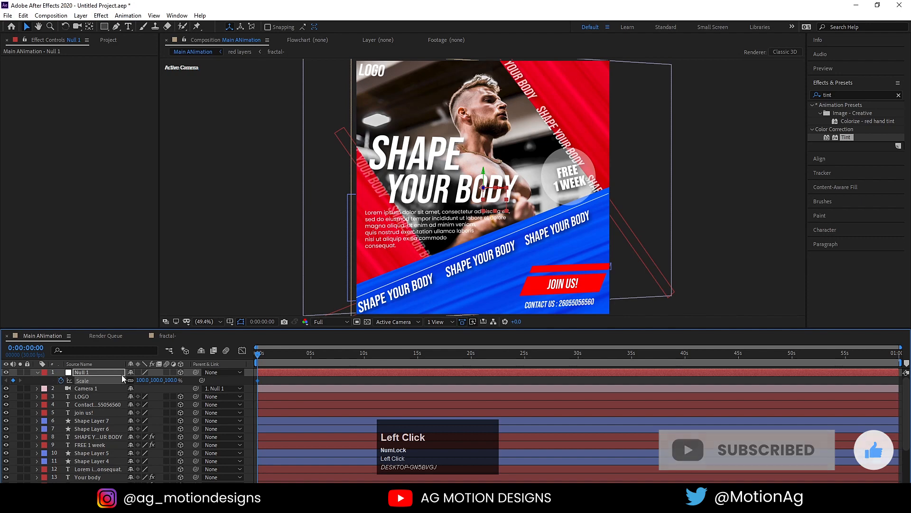
{"action": "key", "text": "u"}
{"action": "key", "text": "u"}
{"action": "key", "text": "equal"}
{"action": "key", "text": "equal"}
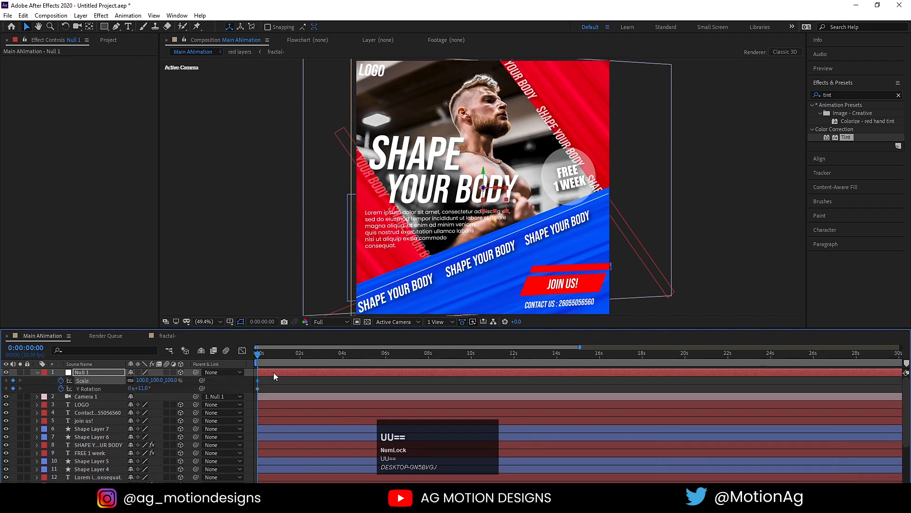
{"action": "left_click_drag", "start_coordinate": [144, 380], "coordinate": [141, 380]}
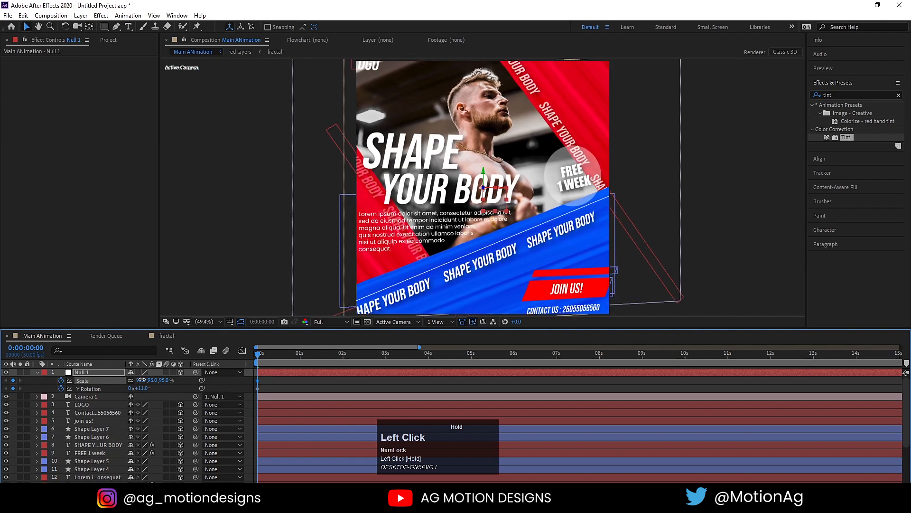
{"action": "left_click", "coordinate": [95, 373]}
{"action": "key", "text": "p"}
{"action": "left_click_drag", "start_coordinate": [132, 380], "coordinate": [102, 381]}
Make all layers inside the blue bg pre-comp 3D.
{"action": "scroll", "coordinate": [80, 451], "scroll_direction": "down", "scroll_amount": 3}
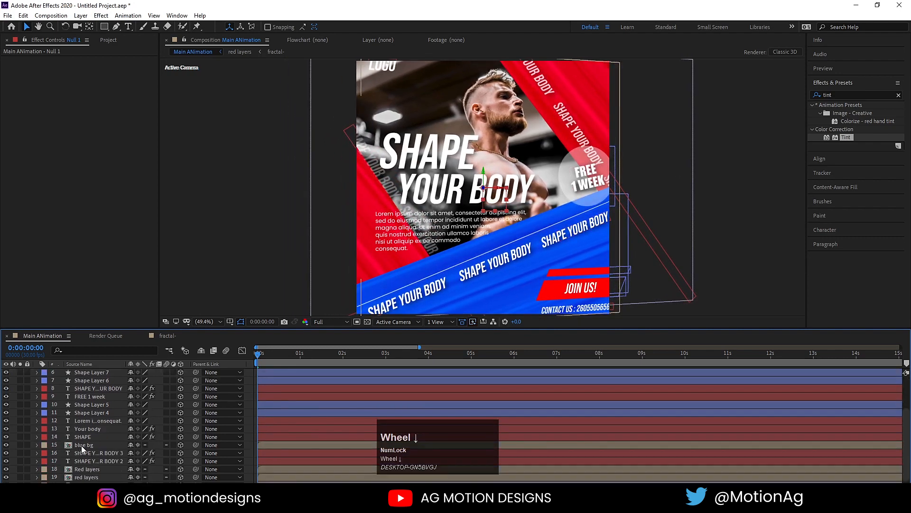
{"action": "double_click", "coordinate": [81, 446]}
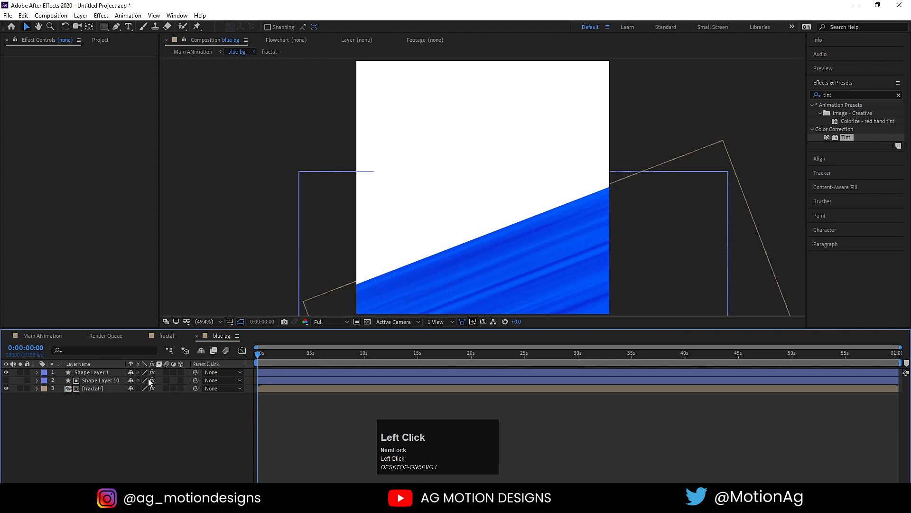
{"action": "key", "text": "ctrl+a"}
{"action": "left_click", "coordinate": [180, 373]}
{"action": "left_click", "coordinate": [198, 419]}
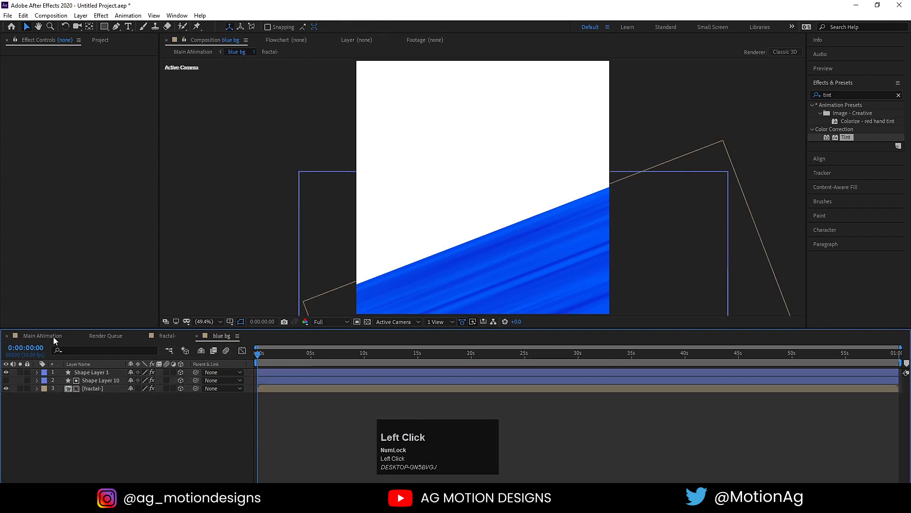
{"action": "left_click", "coordinate": [53, 337]}
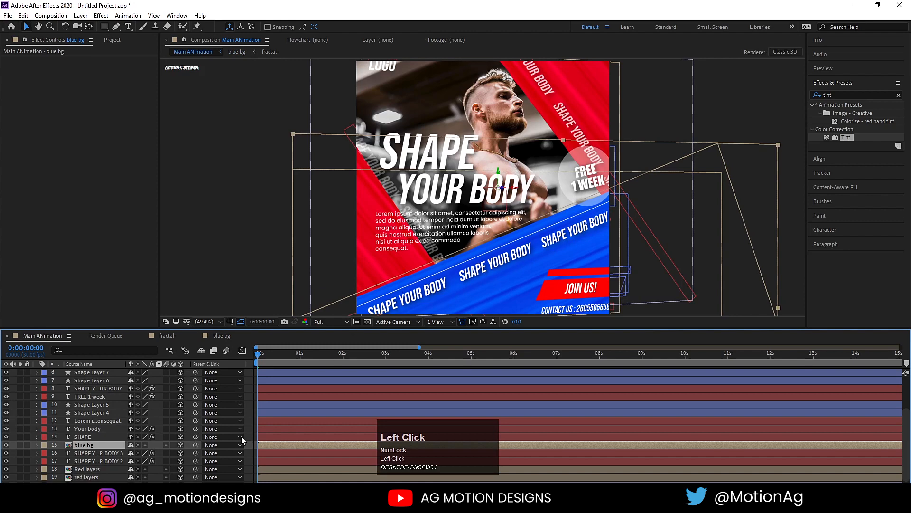
Make all layers inside the Red layers pre-comp 3D.
{"action": "double_click", "coordinate": [90, 469]}
{"action": "key", "text": "ctrl+a"}
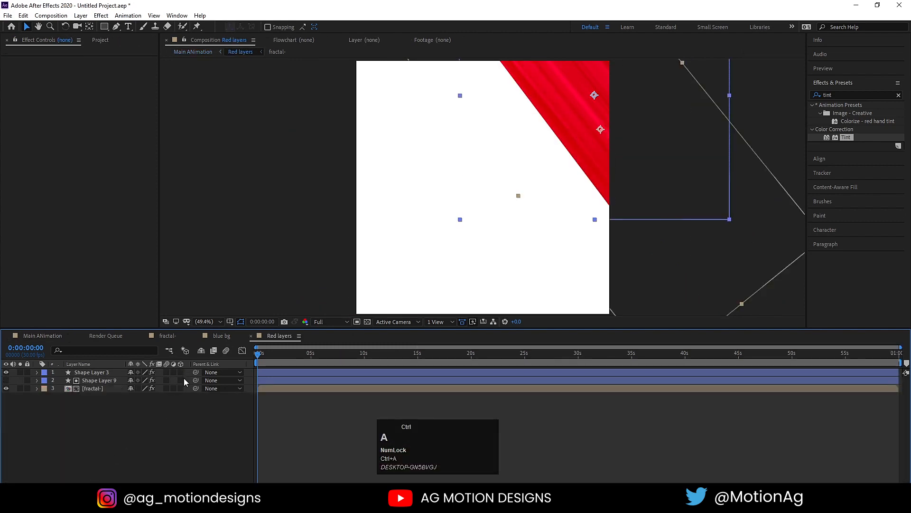
{"action": "left_click", "coordinate": [182, 379]}
{"action": "left_click", "coordinate": [48, 335]}
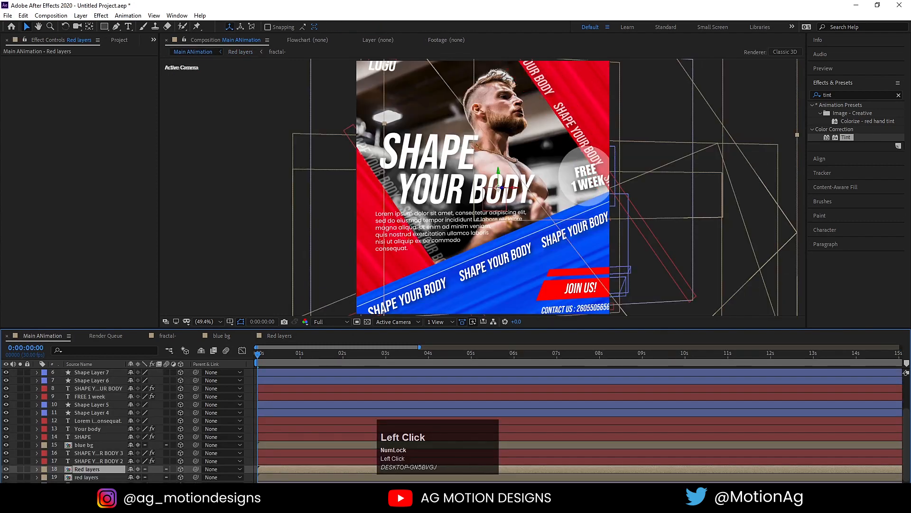
Make all layers inside the red layers pre-comp 3D and return to Main ANimation.
{"action": "double_click", "coordinate": [86, 477]}
{"action": "key", "text": "ctrl+a"}
{"action": "left_click", "coordinate": [183, 378]}
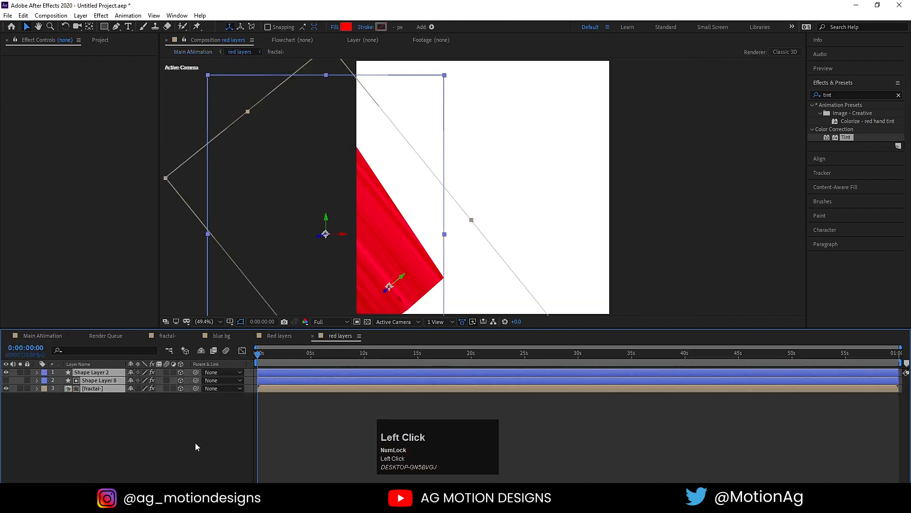
{"action": "left_click", "coordinate": [55, 337]}
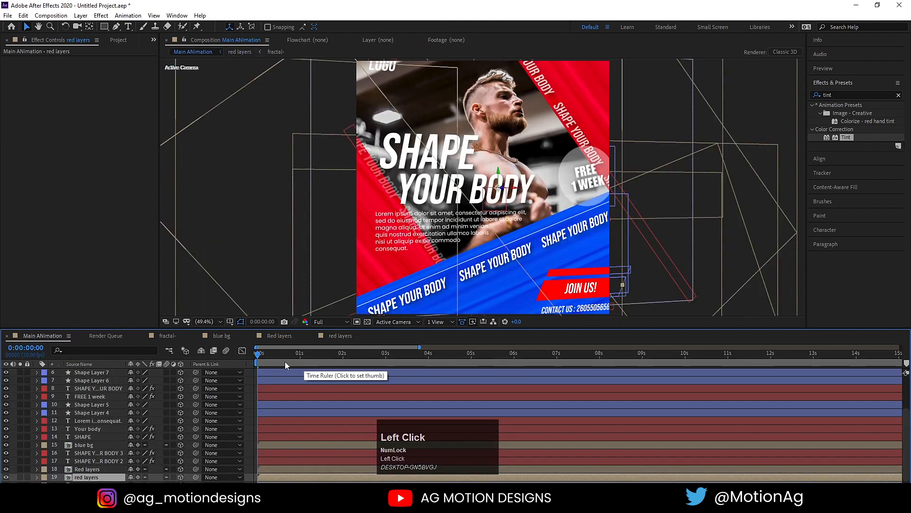
{"action": "scroll", "coordinate": [142, 417], "scroll_direction": "up", "scroll_amount": 3}
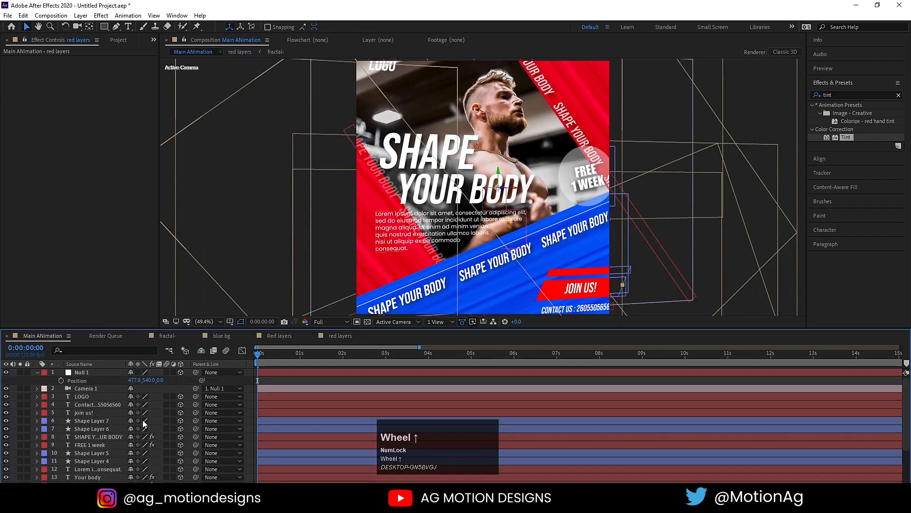
Reveal Null 1's keyframed properties and preview the camera move at Quarter resolution.
{"action": "left_click", "coordinate": [94, 374]}
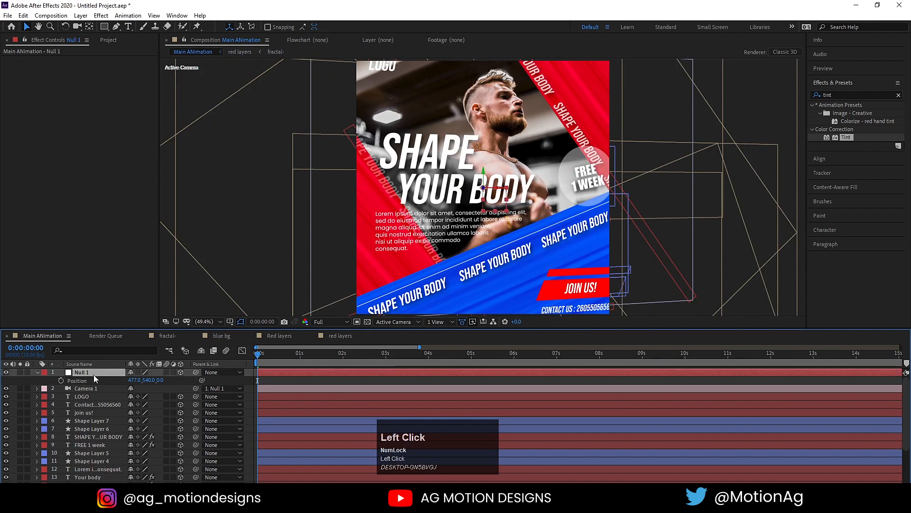
{"action": "left_click", "coordinate": [61, 381]}
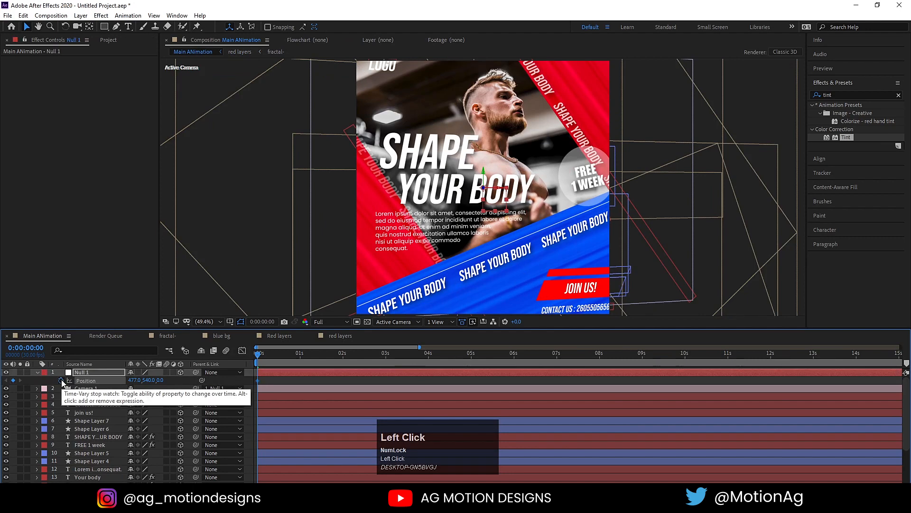
{"action": "key", "text": "u"}
{"action": "key", "text": "u"}
{"action": "key", "text": "space"}
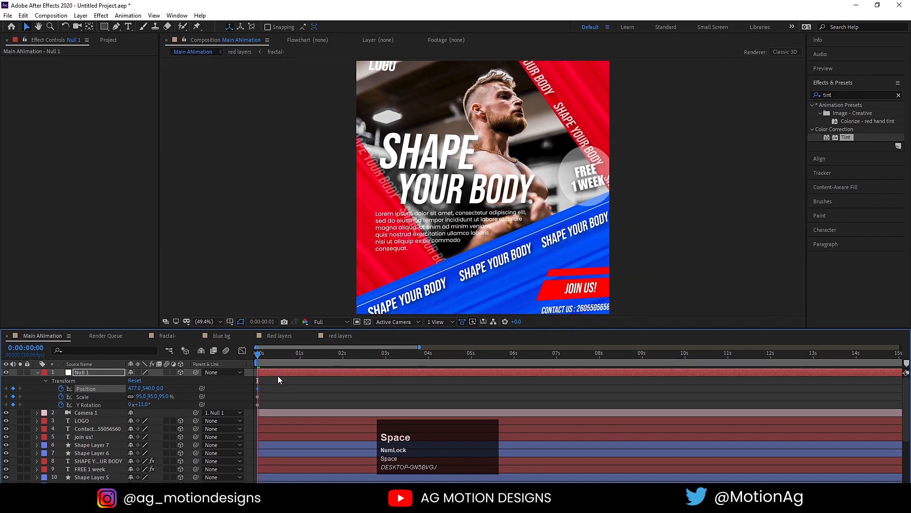
{"action": "key", "text": "space"}
{"action": "key", "text": "equal"}
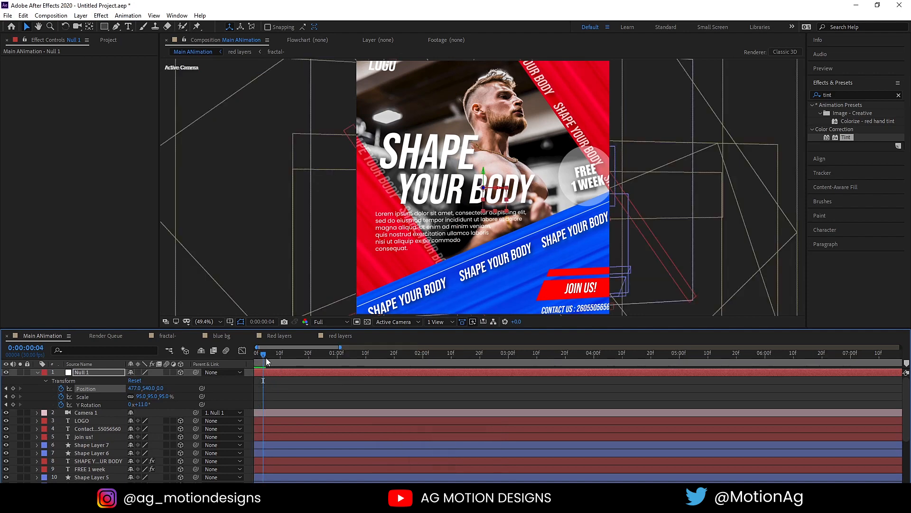
{"action": "left_click_drag", "start_coordinate": [264, 355], "coordinate": [236, 358]}
{"action": "left_click", "coordinate": [328, 321]}
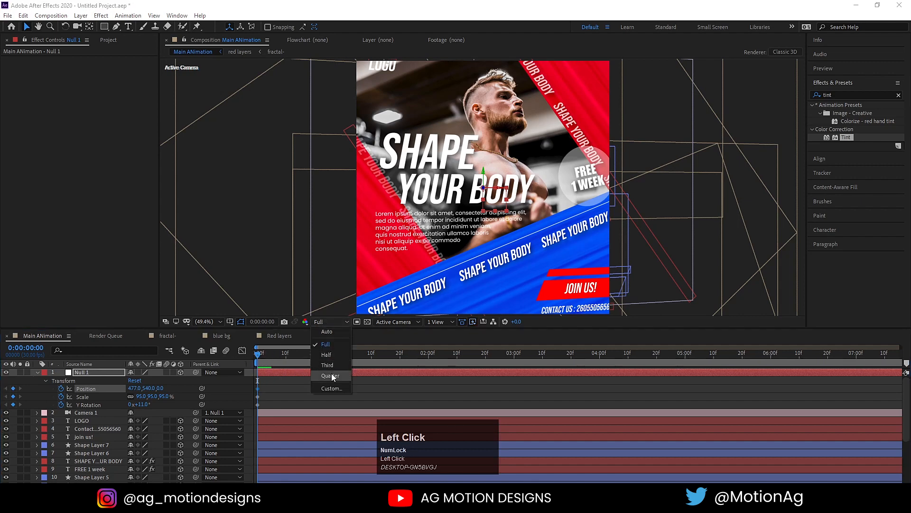
{"action": "left_click", "coordinate": [332, 373]}
{"action": "key", "text": "space"}
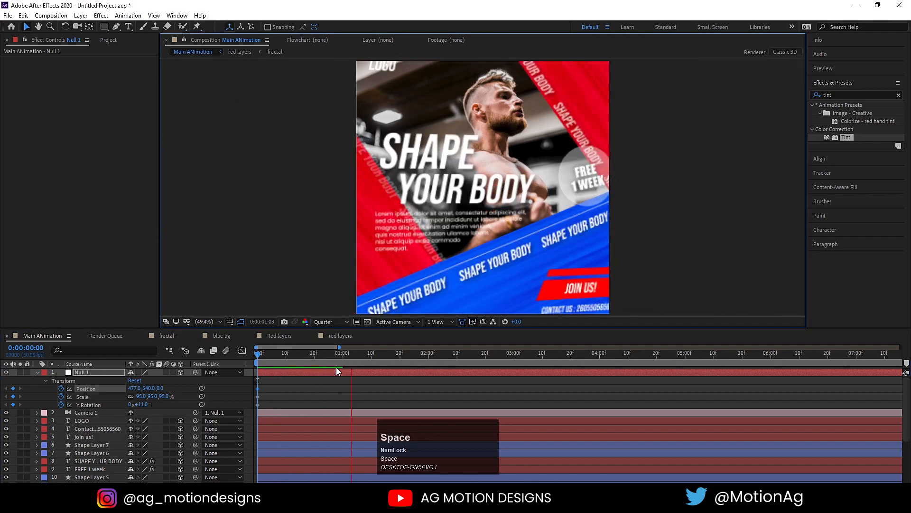
{"action": "key", "text": "space"}
At one second, set Null 1's Y Rotation to -120 and nudge its position.
{"action": "left_click", "coordinate": [343, 358]}
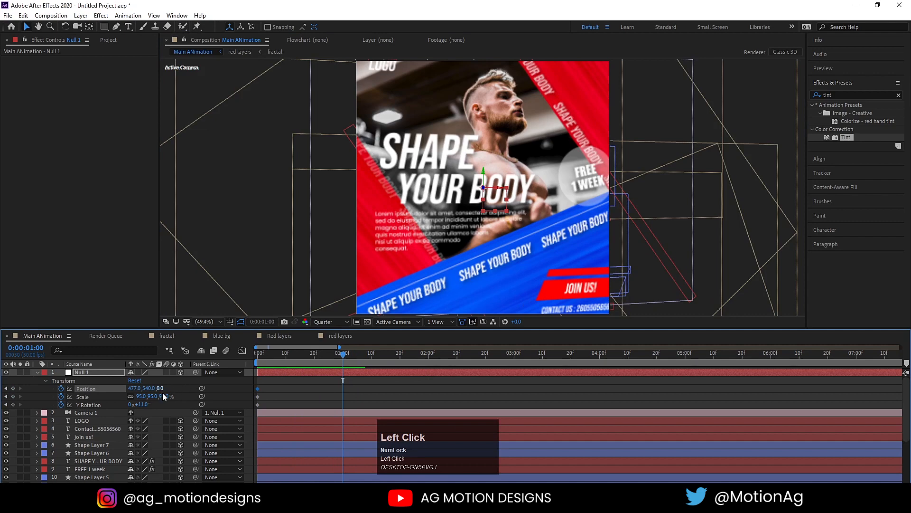
{"action": "left_click", "coordinate": [144, 404]}
{"action": "type", "text": "-120"}
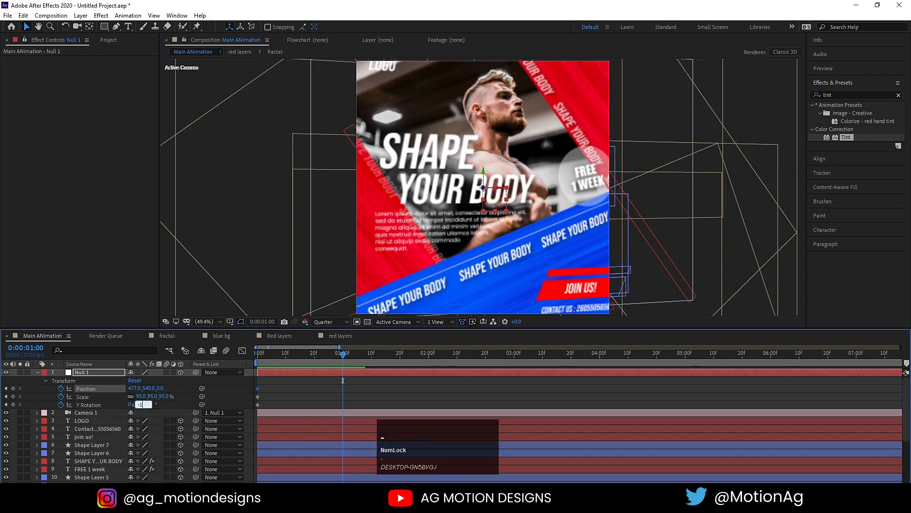
{"action": "key", "text": "Return"}
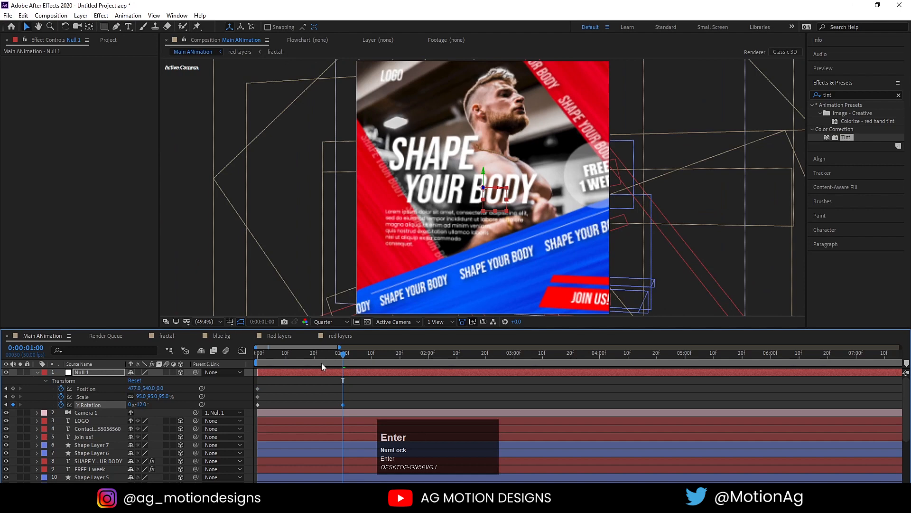
{"action": "key", "text": "Left"}
{"action": "key", "text": "Left"}
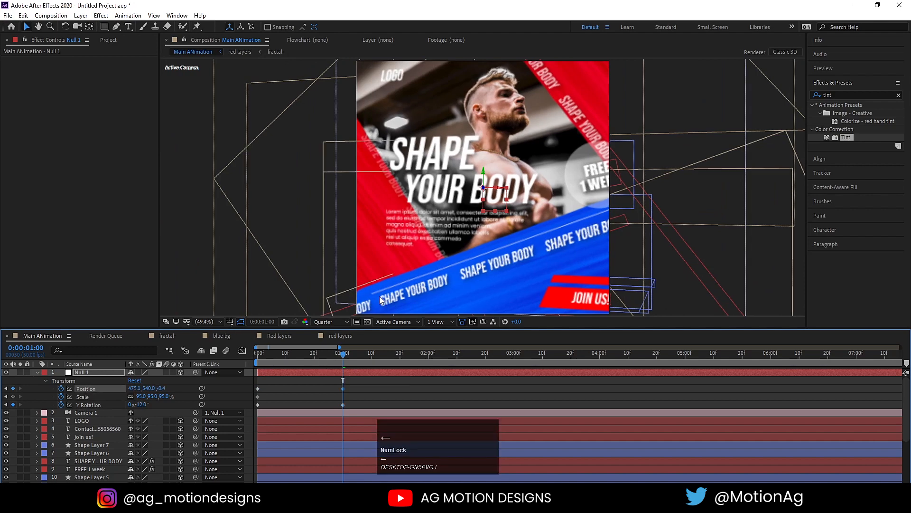
{"action": "key", "text": "Right"}
{"action": "key", "text": "Right"}
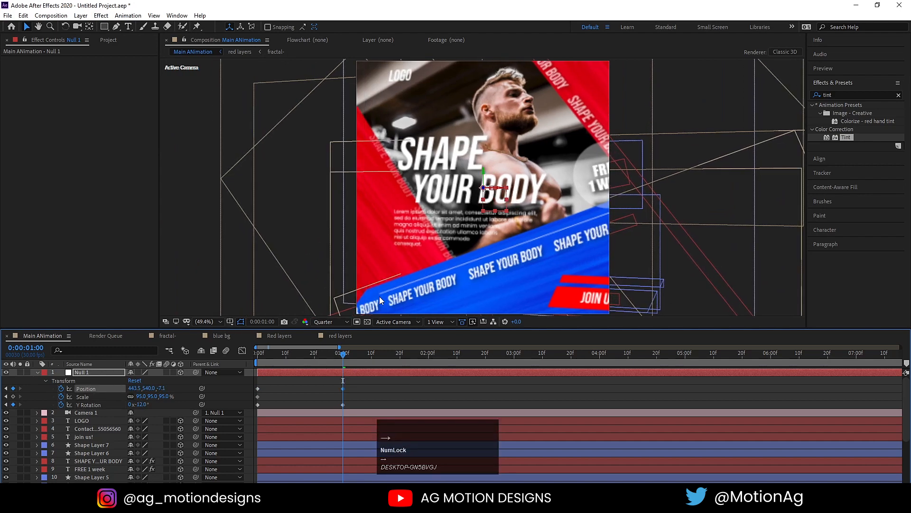
{"action": "key", "text": "Right"}
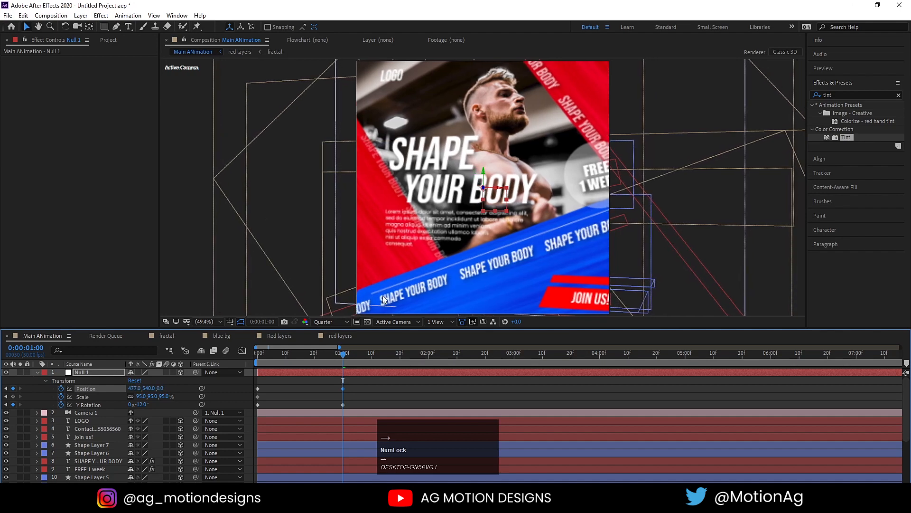
Paste the starting keyframes of all properties at two seconds and preview the move.
{"action": "left_click", "coordinate": [429, 355]}
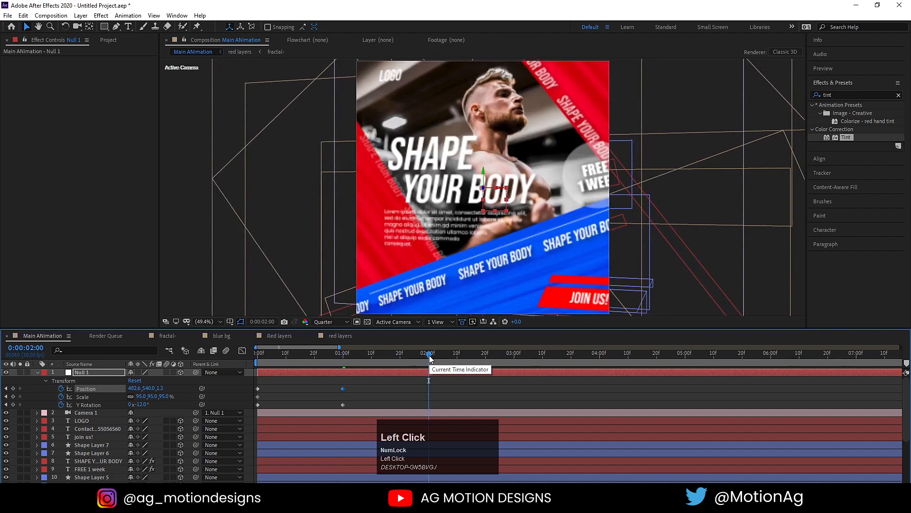
{"action": "left_click_drag", "start_coordinate": [292, 406], "coordinate": [246, 362]}
{"action": "key", "text": "ctrl+v"}
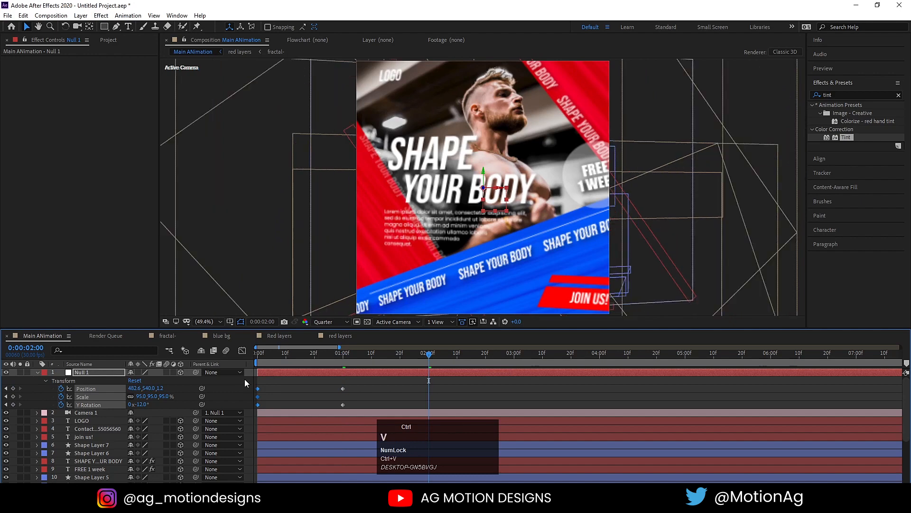
{"action": "left_click", "coordinate": [260, 352]}
{"action": "key", "text": "space"}
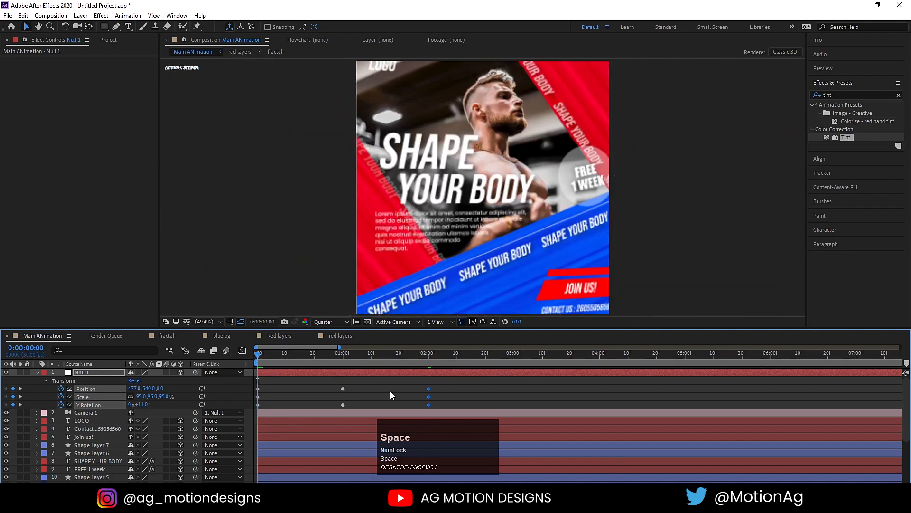
{"action": "key", "text": "space"}
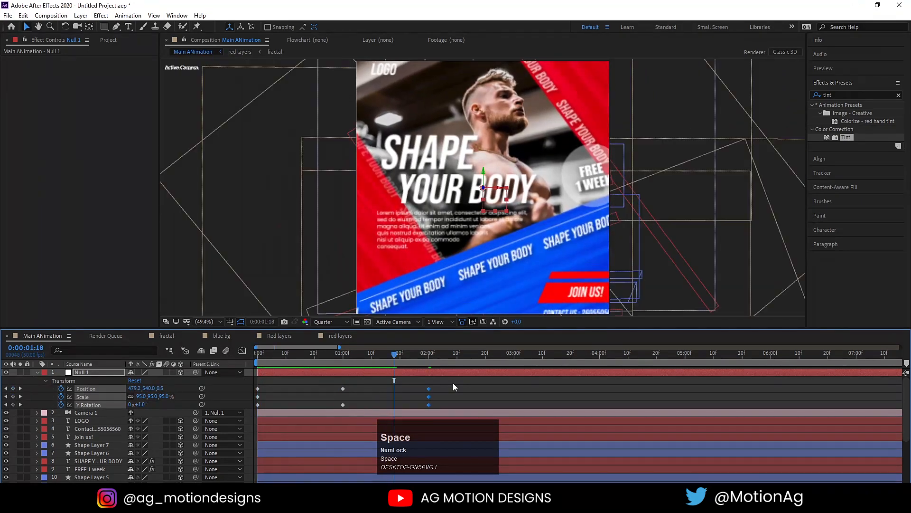
Apply Easy Ease to all of Null 1's keyframes and preview the eased move.
{"action": "left_click_drag", "start_coordinate": [452, 383], "coordinate": [225, 415]}
{"action": "key", "text": "F9"}
{"action": "left_click", "coordinate": [264, 354]}
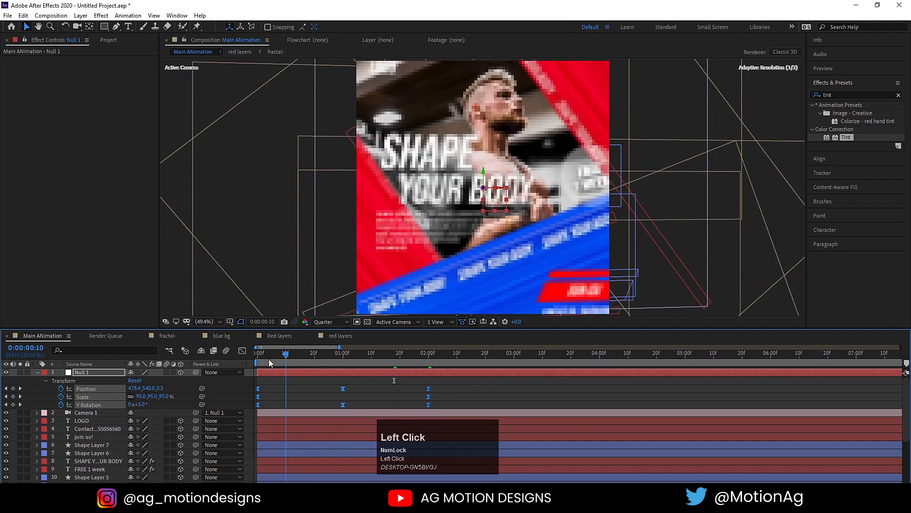
{"action": "key", "text": "space"}
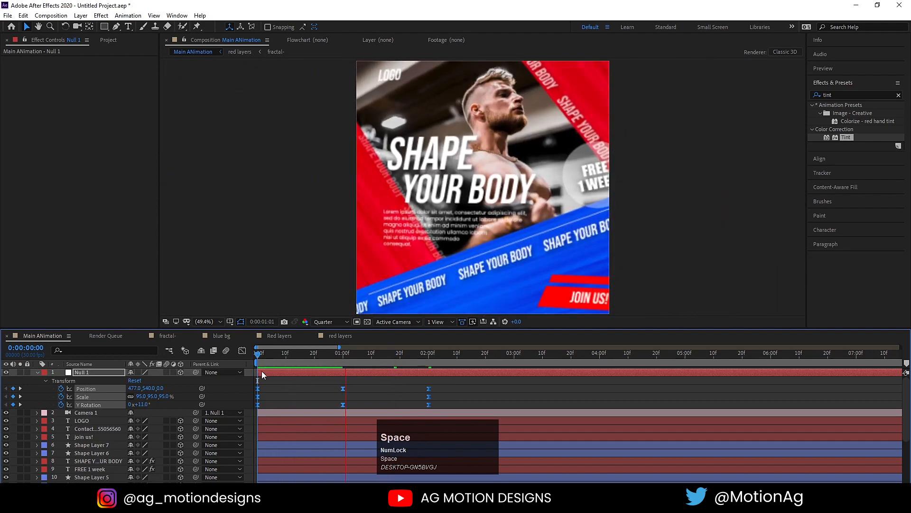
{"action": "key", "text": "space"}
Stretch the later keyframes further out so the move plays slower, then preview.
{"action": "left_click_drag", "start_coordinate": [430, 391], "coordinate": [541, 389]}
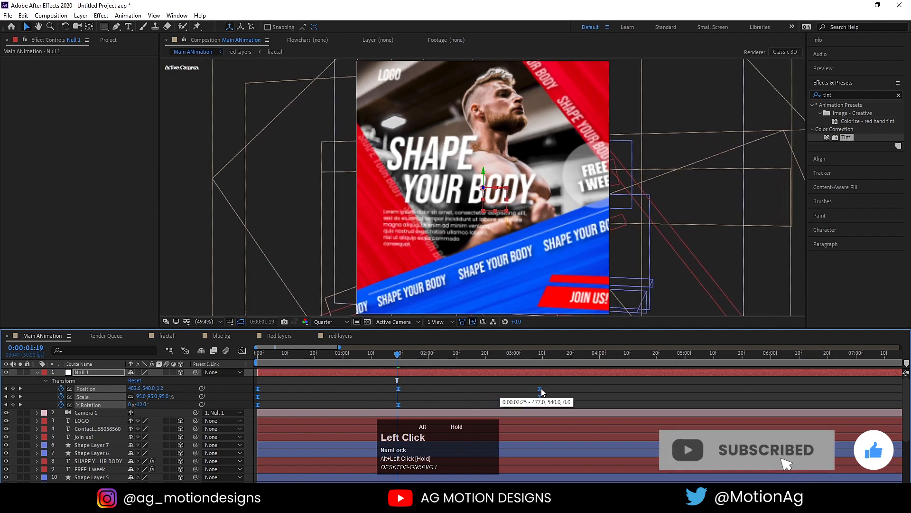
{"action": "key", "text": "minus"}
{"action": "left_click_drag", "start_coordinate": [267, 356], "coordinate": [252, 358]}
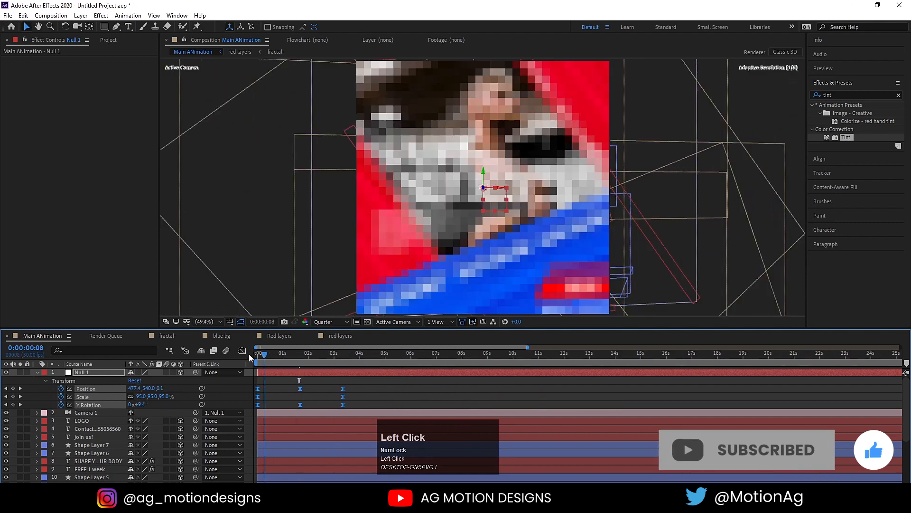
{"action": "key", "text": "space"}
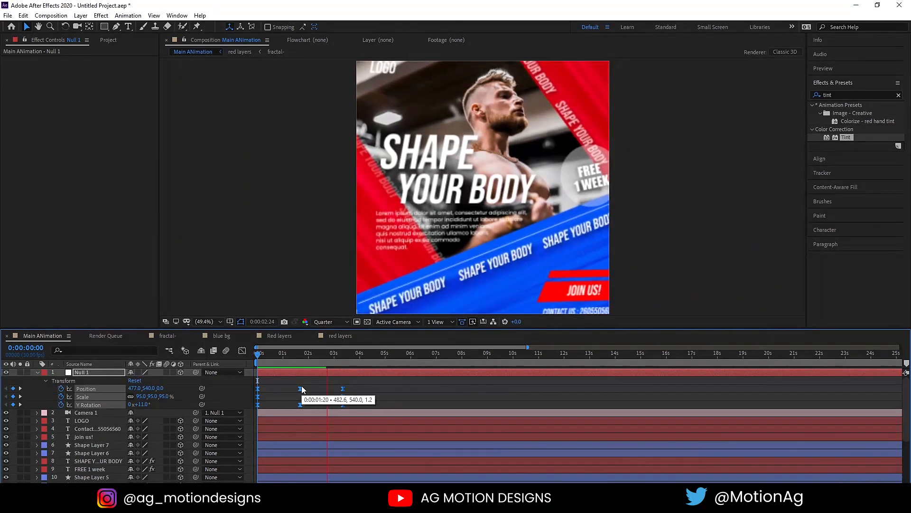
{"action": "key", "text": "space"}
{"action": "left_click_drag", "start_coordinate": [295, 354], "coordinate": [289, 378]}
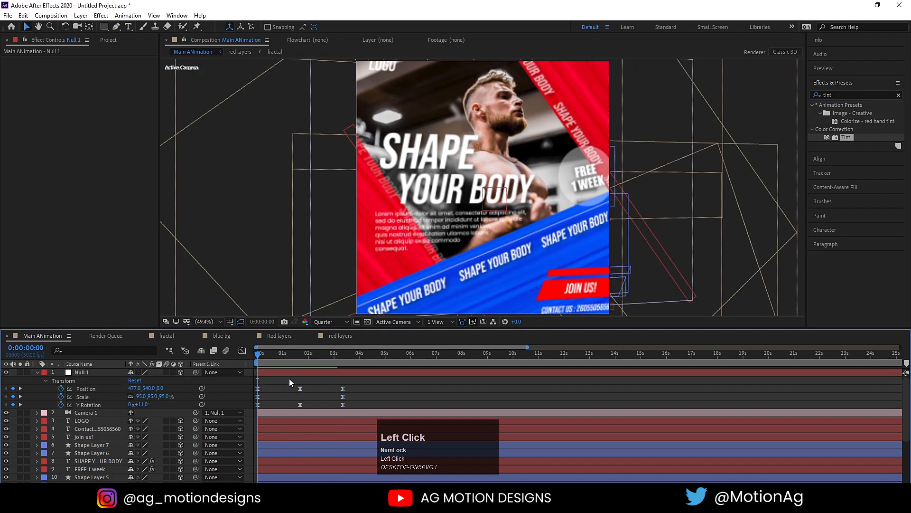
Add a new Null Object layer, Null 2.
{"action": "right_click", "coordinate": [248, 385]}
{"action": "left_click", "coordinate": [277, 282]}
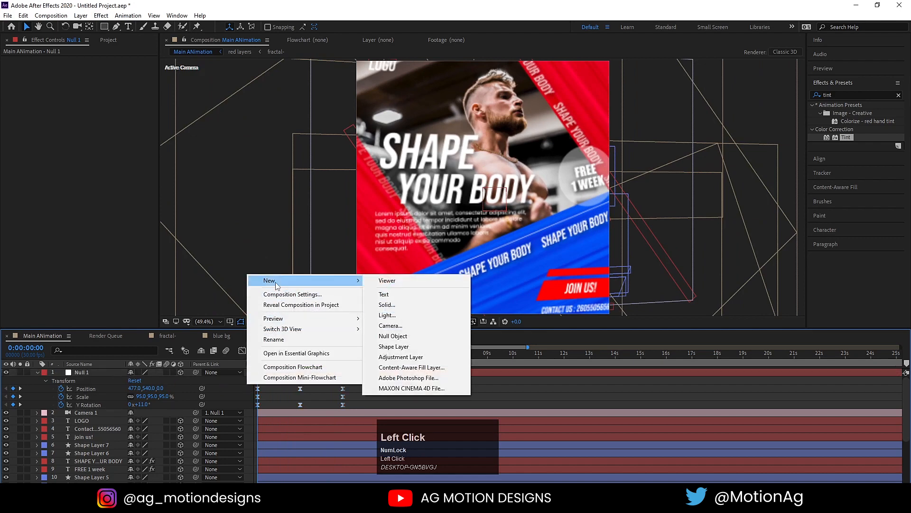
{"action": "left_click", "coordinate": [393, 336]}
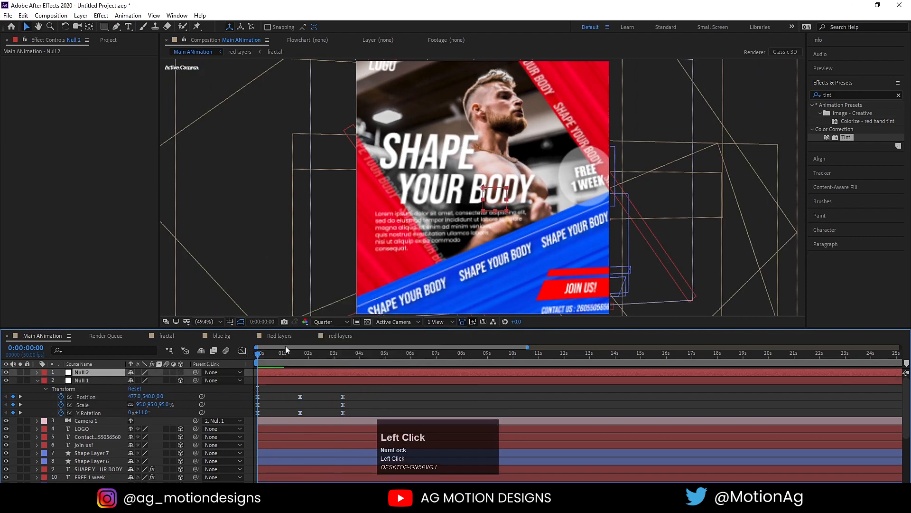
Parent Null 1 to Null 2, scale Null 2 to 112%, and preview.
{"action": "left_click", "coordinate": [99, 379]}
{"action": "left_click_drag", "start_coordinate": [195, 381], "coordinate": [151, 381]}
{"action": "key", "text": "s"}
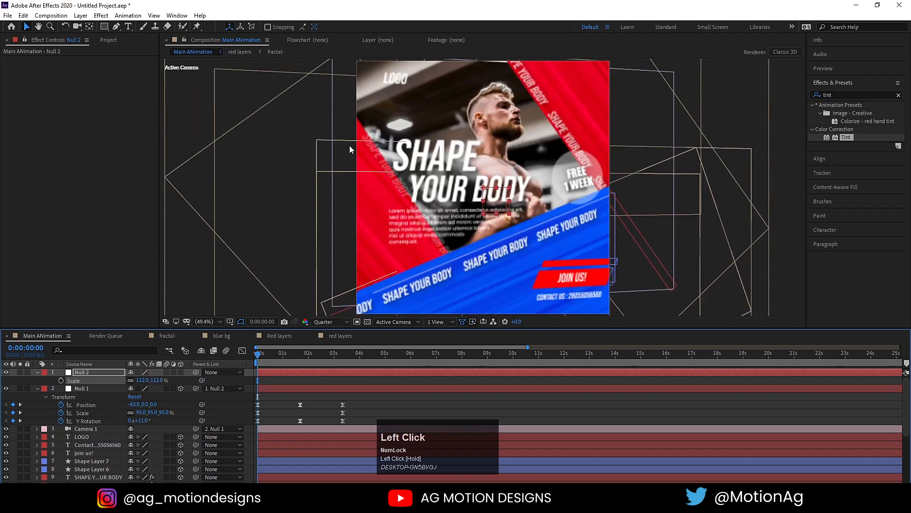
{"action": "key", "text": "space"}
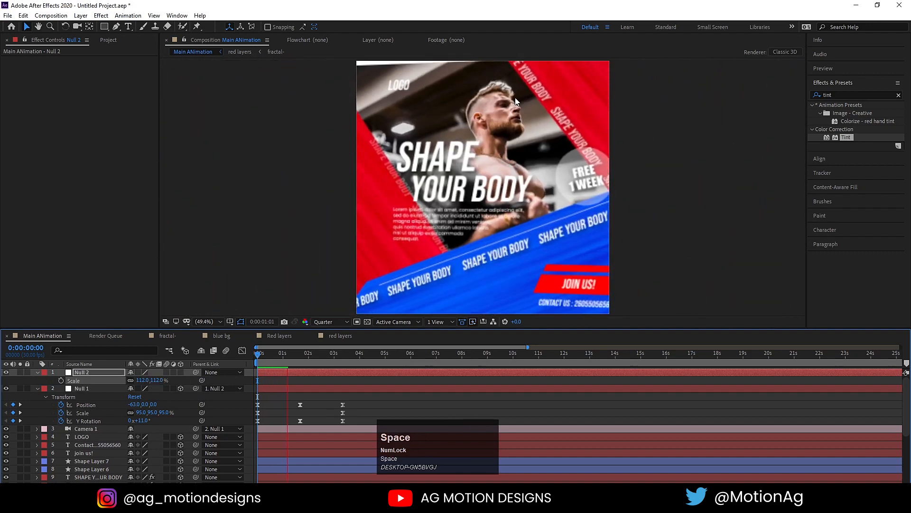
{"action": "key", "text": "space"}
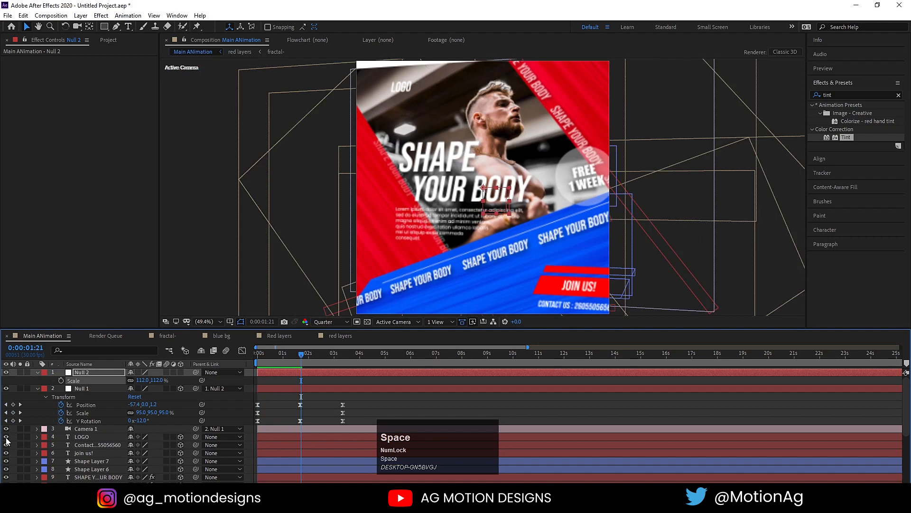
{"action": "scroll", "coordinate": [10, 441], "scroll_direction": "down", "scroll_amount": 4}
Scale the gym photo layer from 27% to 34% and preview from the first frame.
{"action": "left_click", "coordinate": [95, 479]}
{"action": "key", "text": "s"}
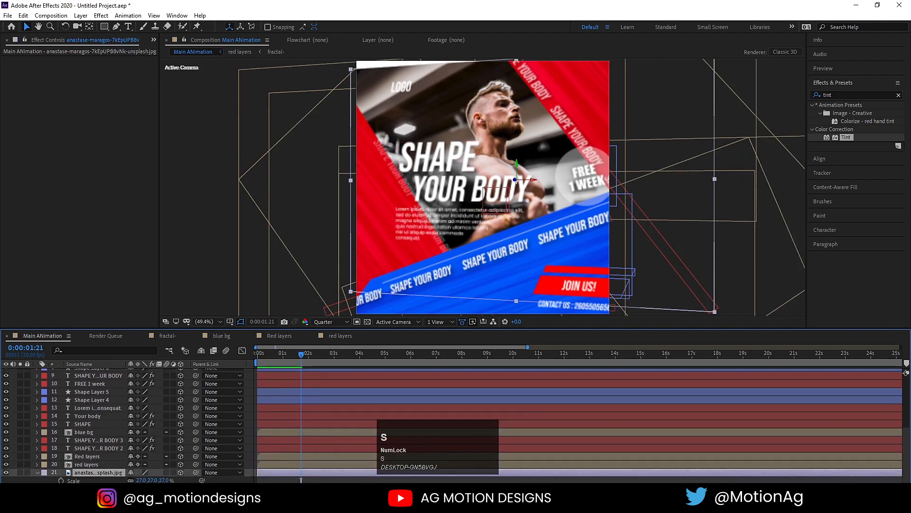
{"action": "left_click_drag", "start_coordinate": [141, 479], "coordinate": [145, 480]}
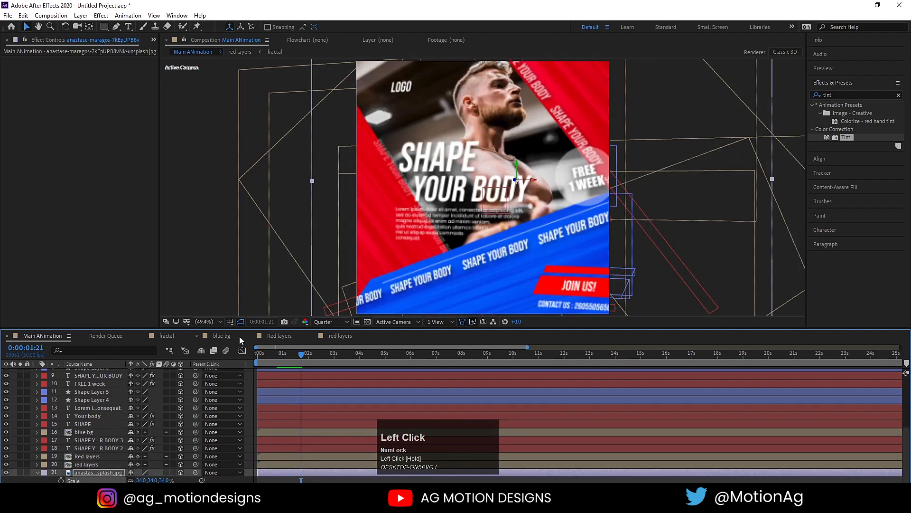
{"action": "left_click_drag", "start_coordinate": [266, 358], "coordinate": [225, 361]}
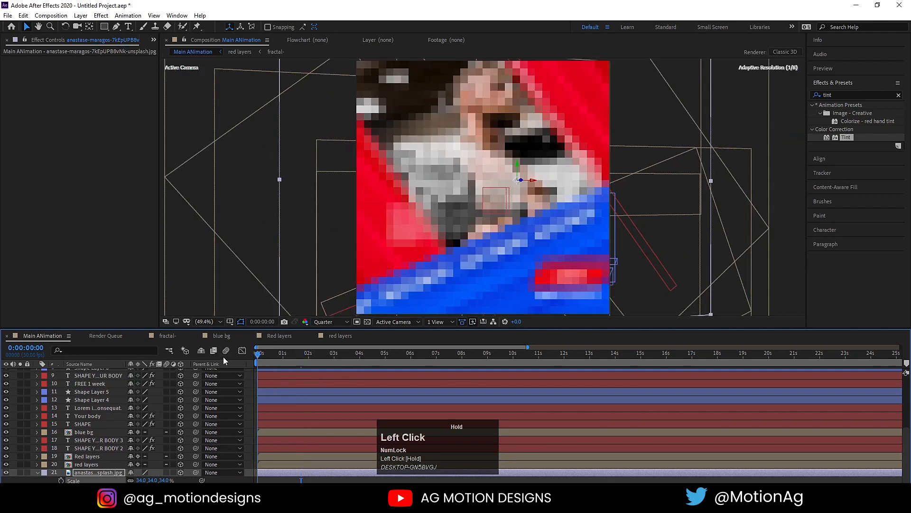
{"action": "key", "text": "space"}
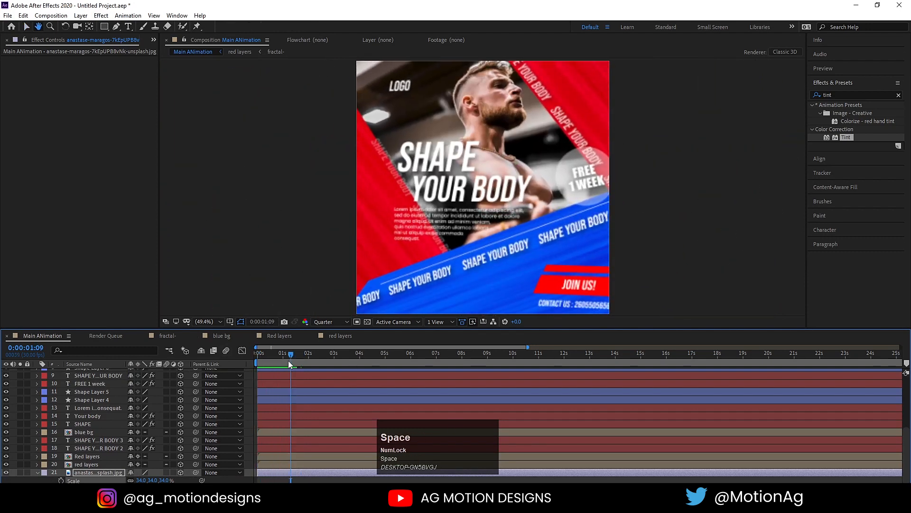
{"action": "left_click_drag", "start_coordinate": [288, 360], "coordinate": [202, 358]}
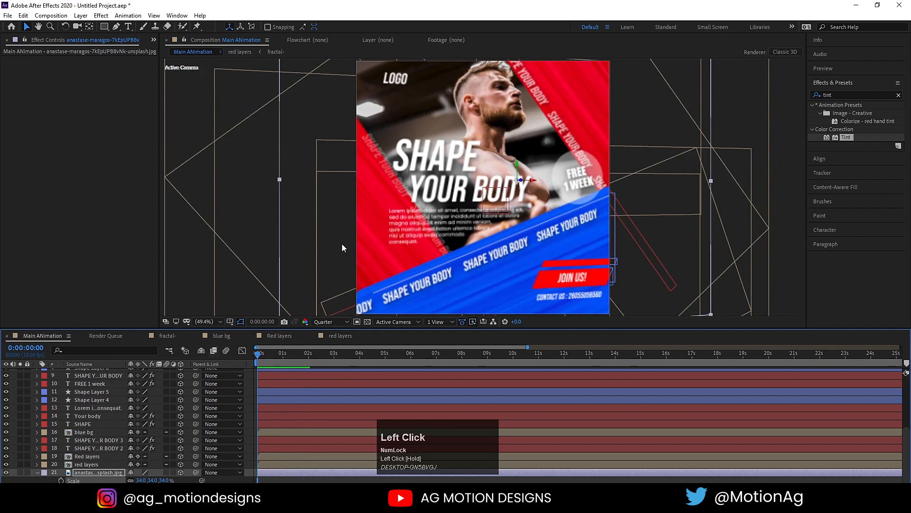
{"action": "scroll", "coordinate": [103, 430], "scroll_direction": "up", "scroll_amount": 4}
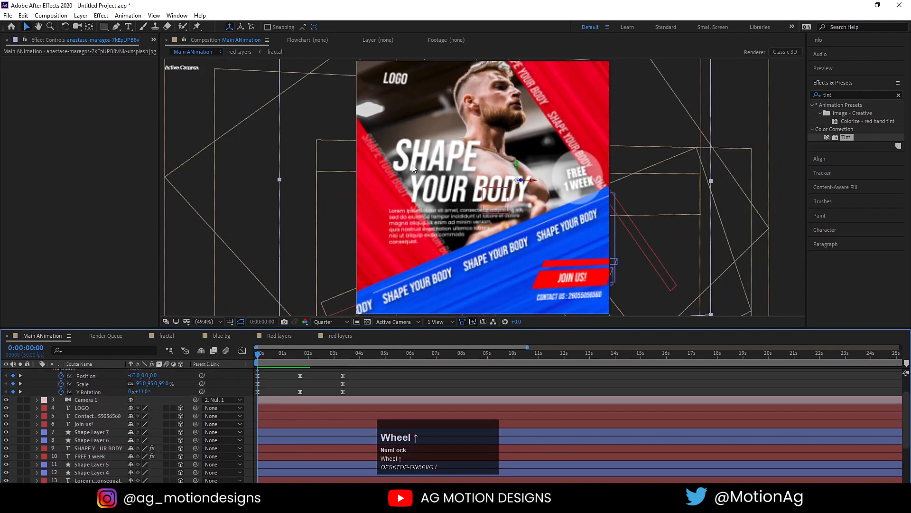
Move the SHAPE YOUR BODY banner text forward to Z -188 and preview the depth change.
{"action": "left_click", "coordinate": [85, 448]}
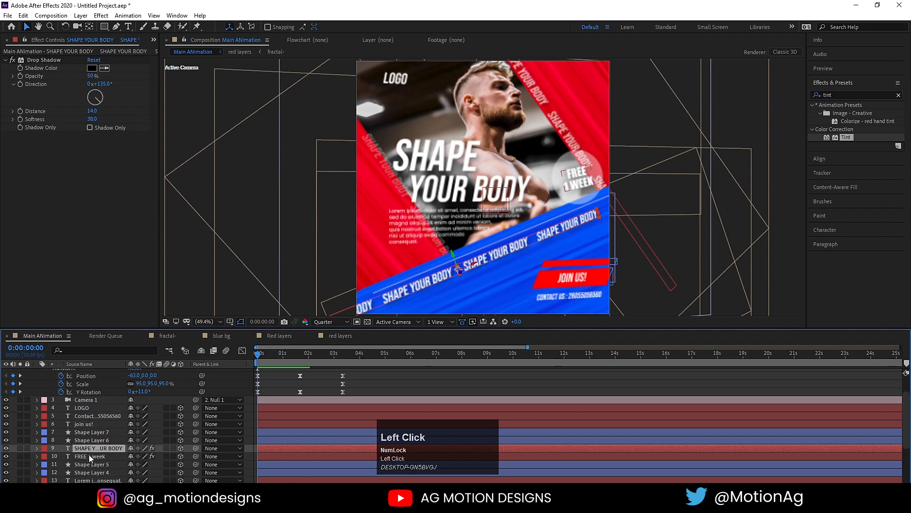
{"action": "key", "text": "p"}
{"action": "left_click_drag", "start_coordinate": [160, 456], "coordinate": [134, 459]}
{"action": "key", "text": "space"}
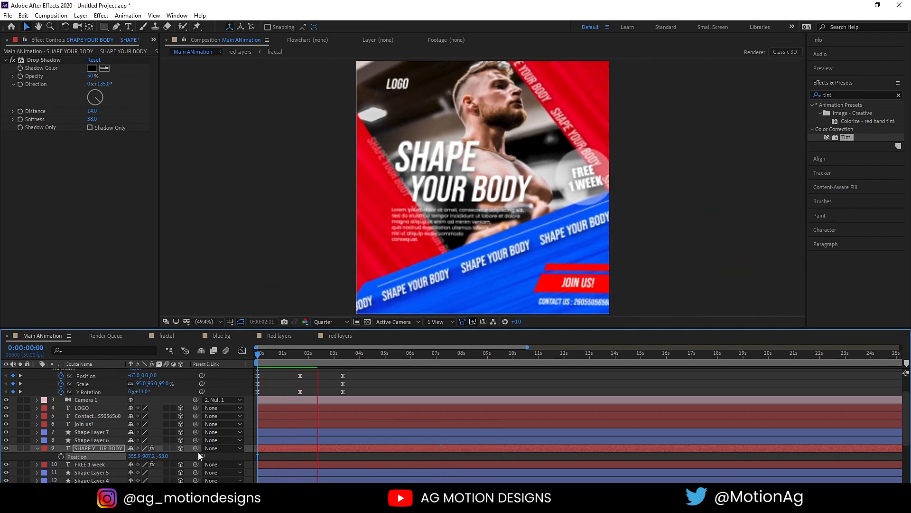
{"action": "key", "text": "space"}
{"action": "left_click_drag", "start_coordinate": [162, 456], "coordinate": [95, 456]}
{"action": "key", "text": "space"}
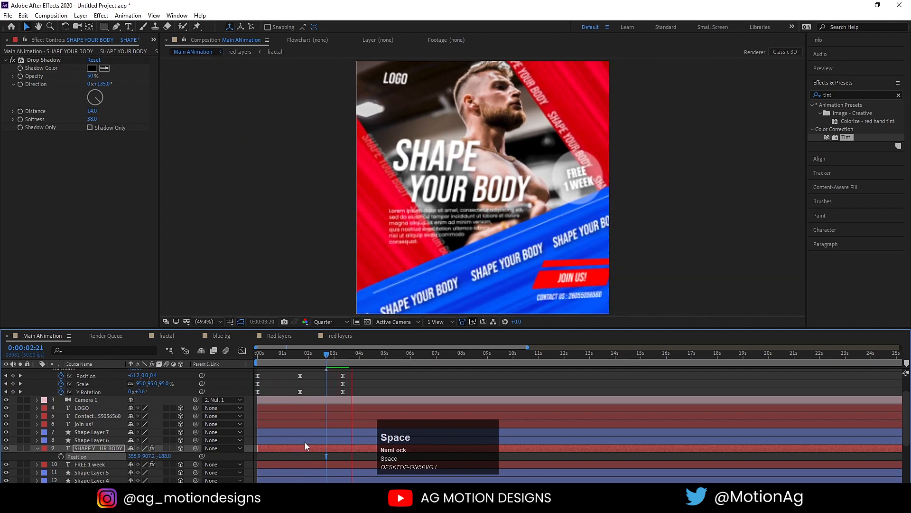
{"action": "left_click_drag", "start_coordinate": [278, 353], "coordinate": [219, 351]}
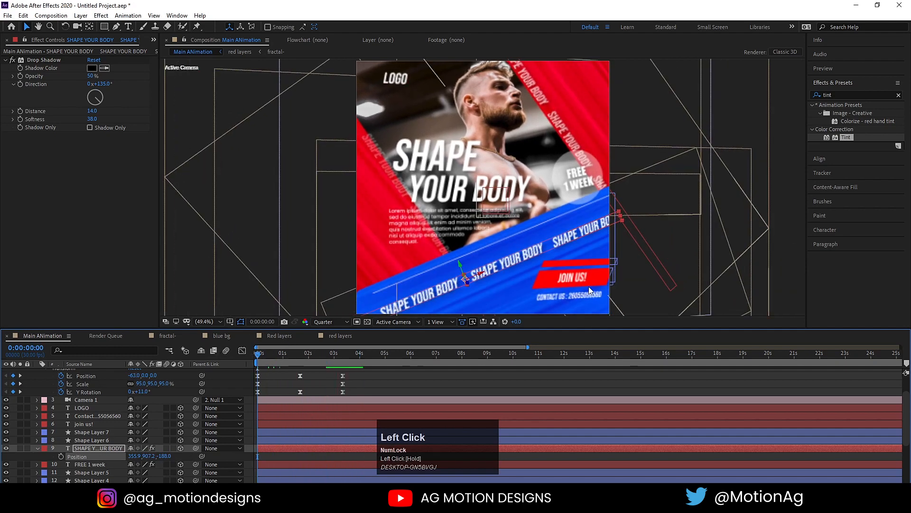
Set the join us! text to Z -56 and the contact line to Z -26.
{"action": "left_click", "coordinate": [577, 278]}
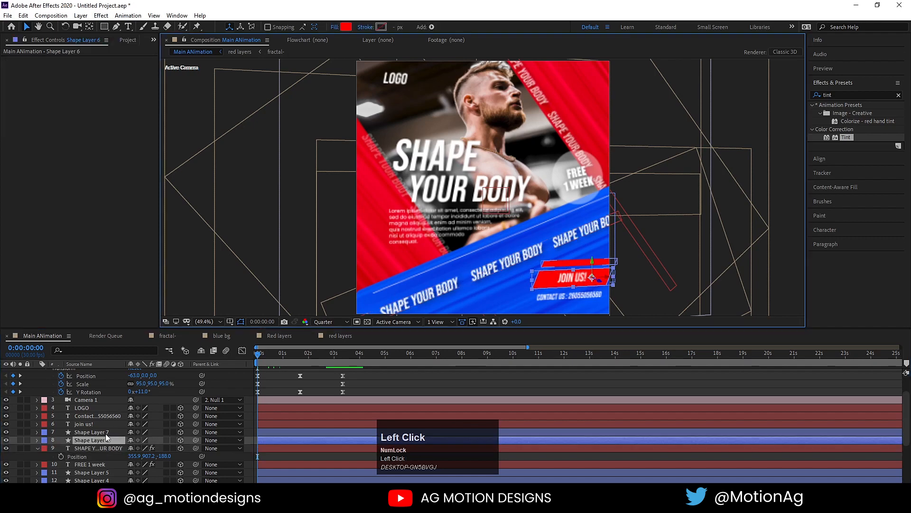
{"action": "left_click", "coordinate": [81, 423]}
{"action": "key", "text": "p"}
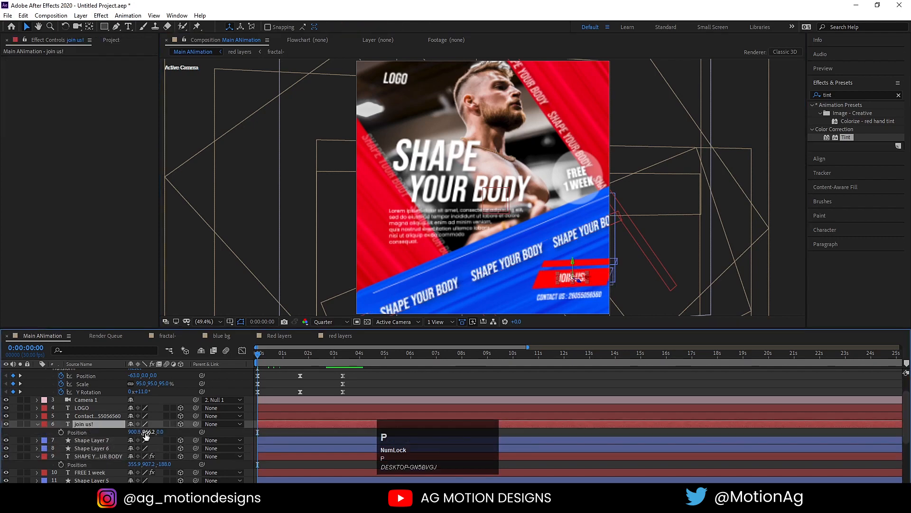
{"action": "left_click_drag", "start_coordinate": [142, 432], "coordinate": [137, 432]}
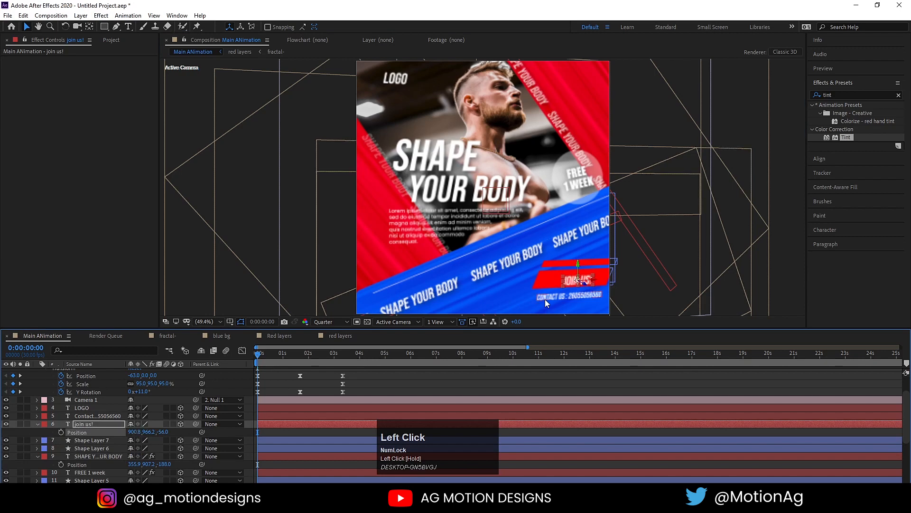
{"action": "left_click", "coordinate": [545, 299]}
{"action": "key", "text": "p"}
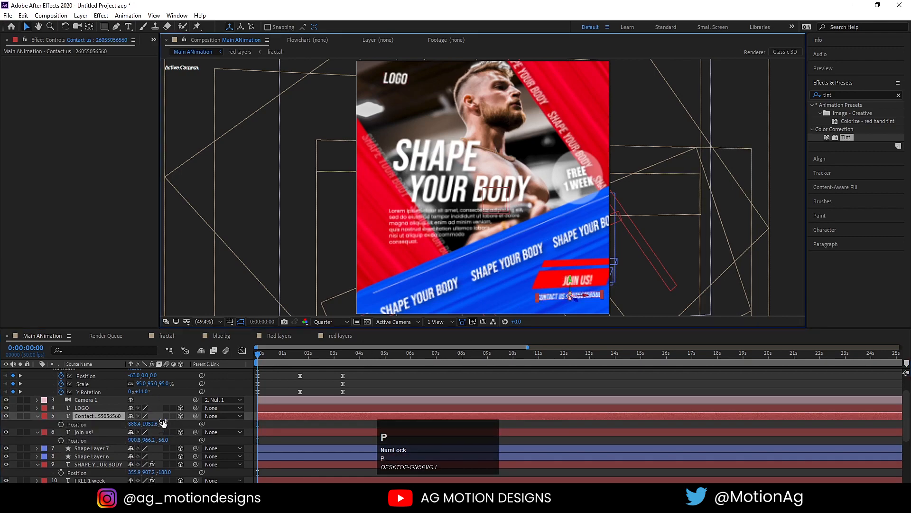
{"action": "left_click_drag", "start_coordinate": [163, 423], "coordinate": [151, 423]}
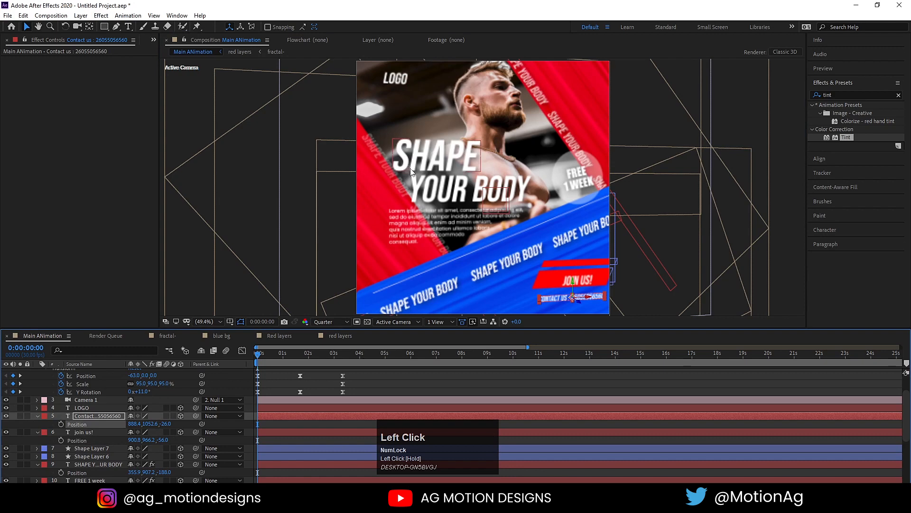
{"action": "left_click", "coordinate": [411, 172]}
{"action": "scroll", "coordinate": [113, 430], "scroll_direction": "down", "scroll_amount": 3}
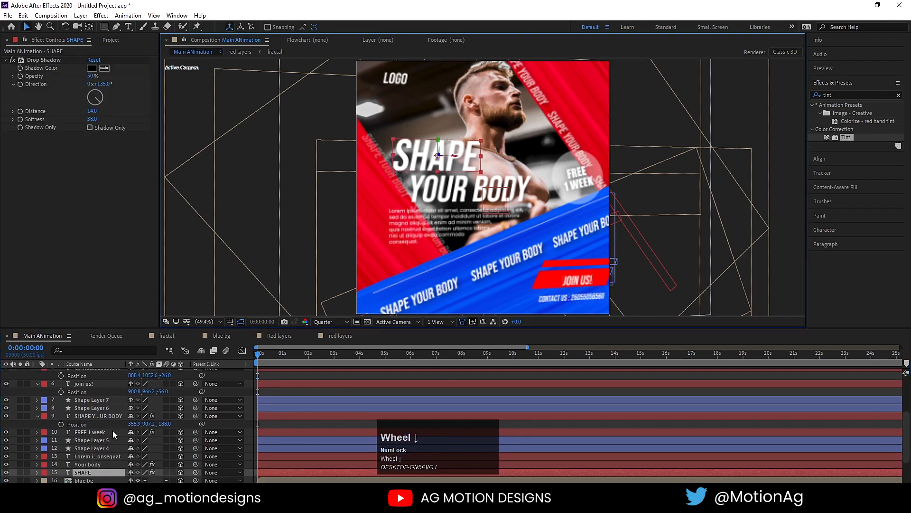
Bring SHAPE forward to Z -163 and push the Your body text back to Z -69.
{"action": "key", "text": "p"}
{"action": "scroll", "coordinate": [167, 453], "scroll_direction": "down", "scroll_amount": 3}
{"action": "left_click_drag", "start_coordinate": [161, 434], "coordinate": [83, 430]}
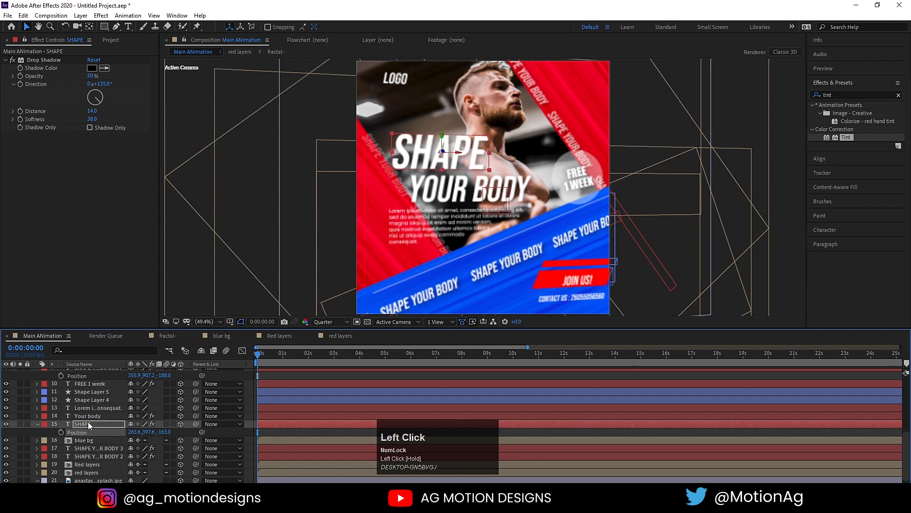
{"action": "left_click", "coordinate": [83, 416]}
{"action": "key", "text": "p"}
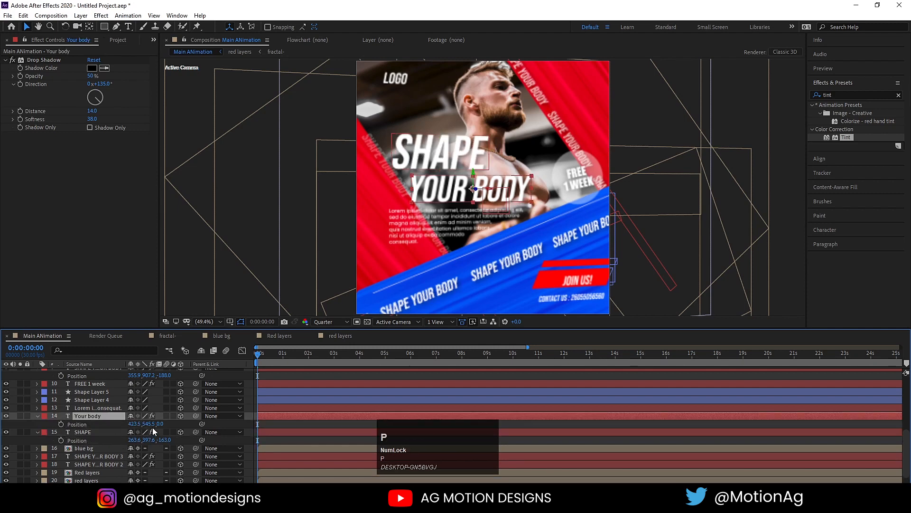
{"action": "left_click", "coordinate": [154, 426]}
{"action": "left_click_drag", "start_coordinate": [156, 423], "coordinate": [144, 424]}
{"action": "key", "text": "space"}
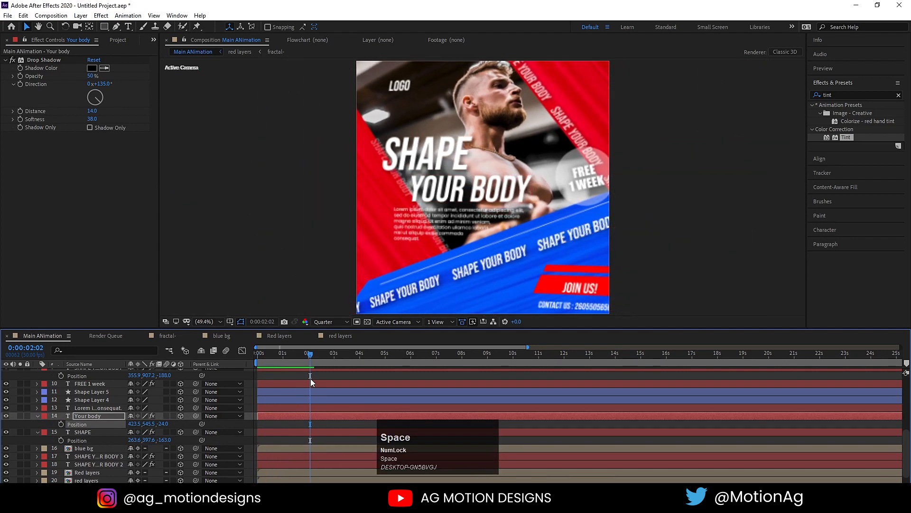
{"action": "key", "text": "space"}
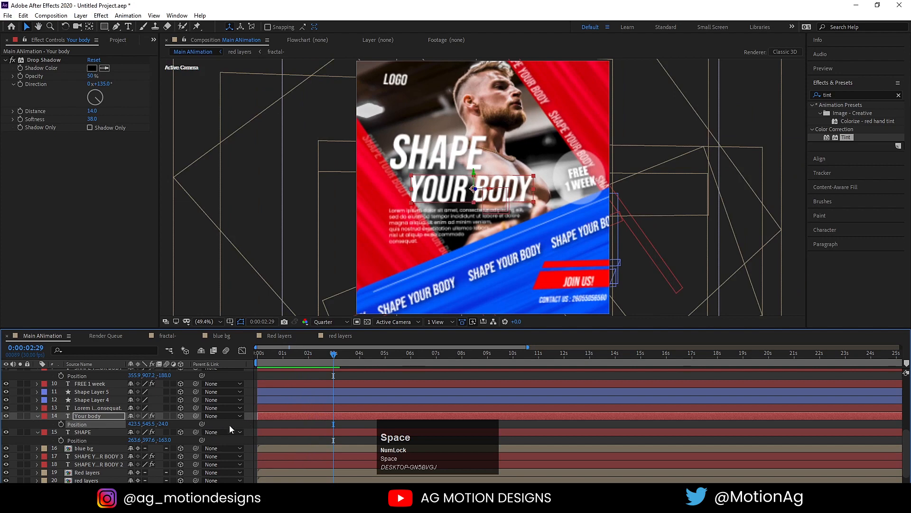
{"action": "left_click_drag", "start_coordinate": [165, 423], "coordinate": [341, 289]}
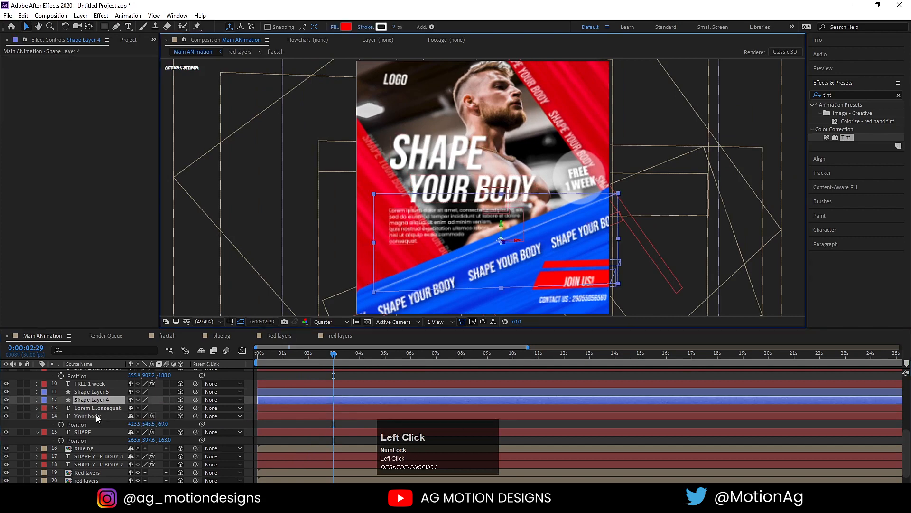
Set the Lorem paragraph to Z -55 and FREE 1 week to Z -73, then preview.
{"action": "left_click", "coordinate": [84, 408]}
{"action": "key", "text": "p"}
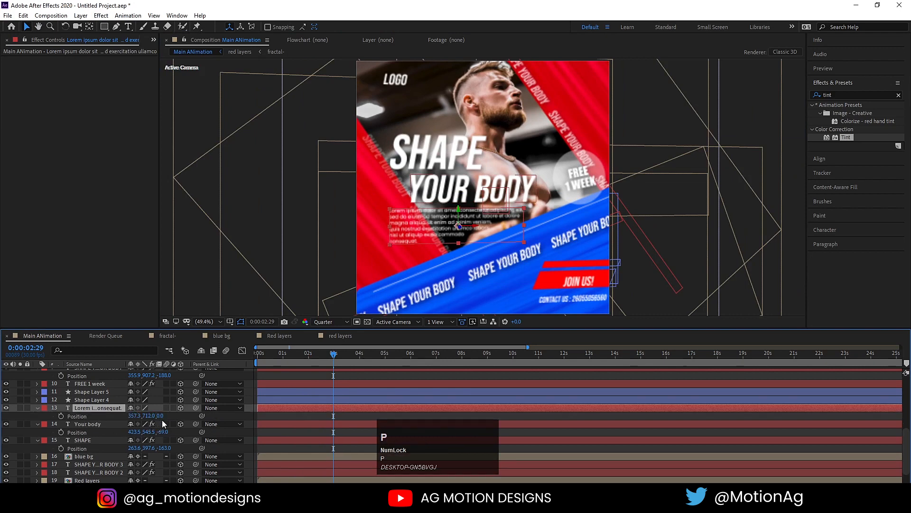
{"action": "left_click_drag", "start_coordinate": [161, 416], "coordinate": [135, 416]}
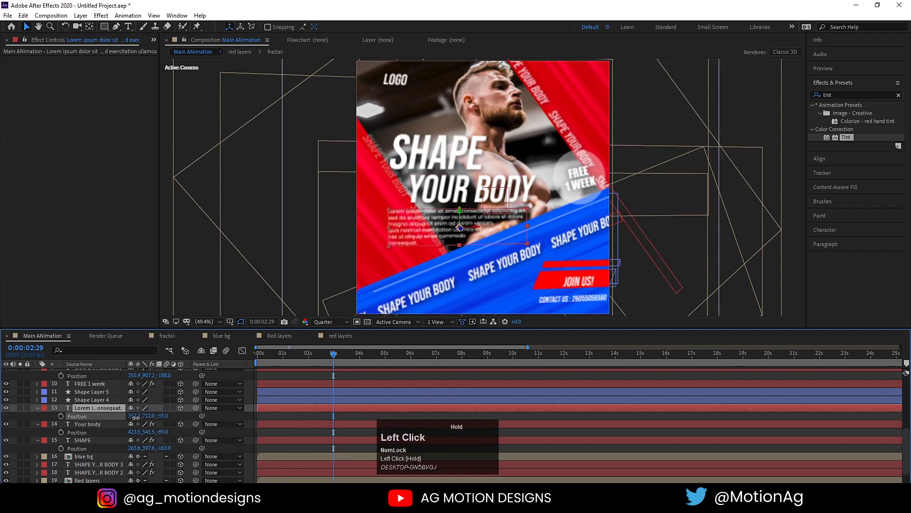
{"action": "left_click", "coordinate": [258, 356]}
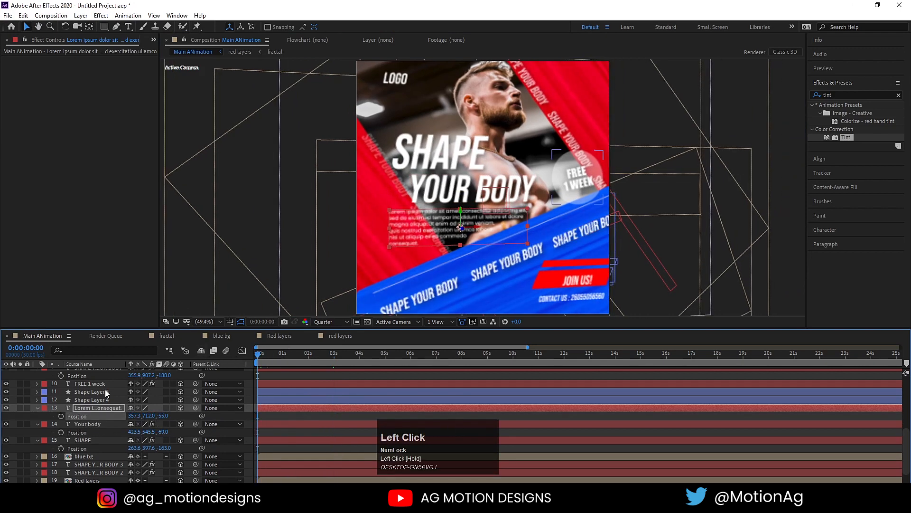
{"action": "left_click", "coordinate": [92, 383]}
{"action": "key", "text": "p"}
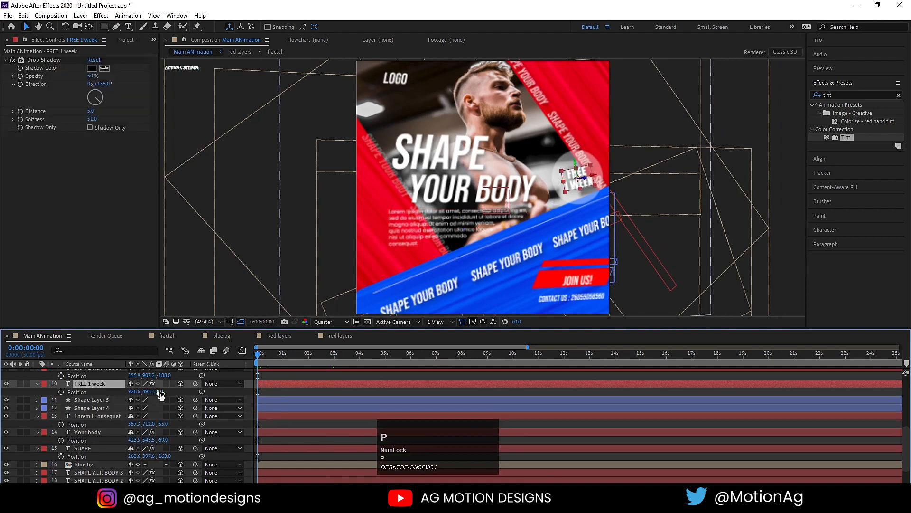
{"action": "left_click_drag", "start_coordinate": [160, 392], "coordinate": [135, 392]}
{"action": "key", "text": "space"}
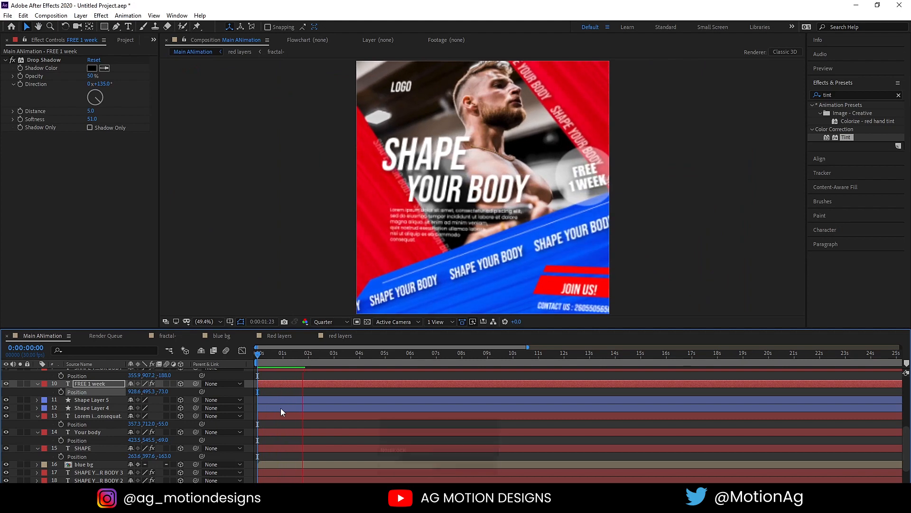
{"action": "key", "text": "space"}
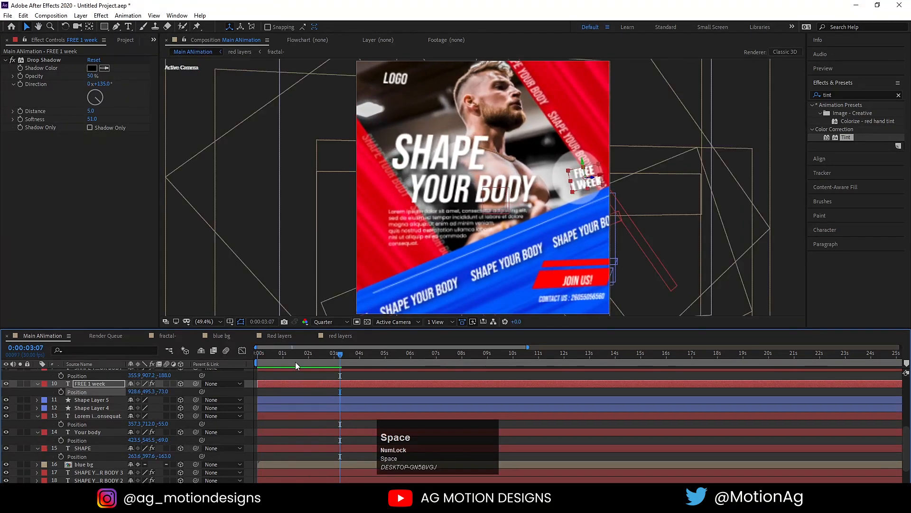
Shift the circle behind FREE 1 WEEK (Shape Layer 5) back to Z -39 and preview.
{"action": "left_click_drag", "start_coordinate": [296, 362], "coordinate": [190, 360]}
{"action": "left_click", "coordinate": [579, 171]}
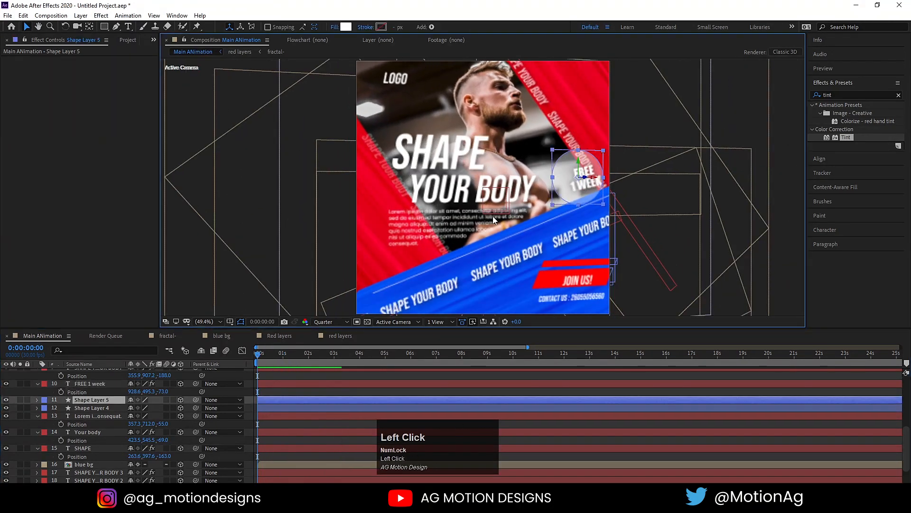
{"action": "key", "text": "p"}
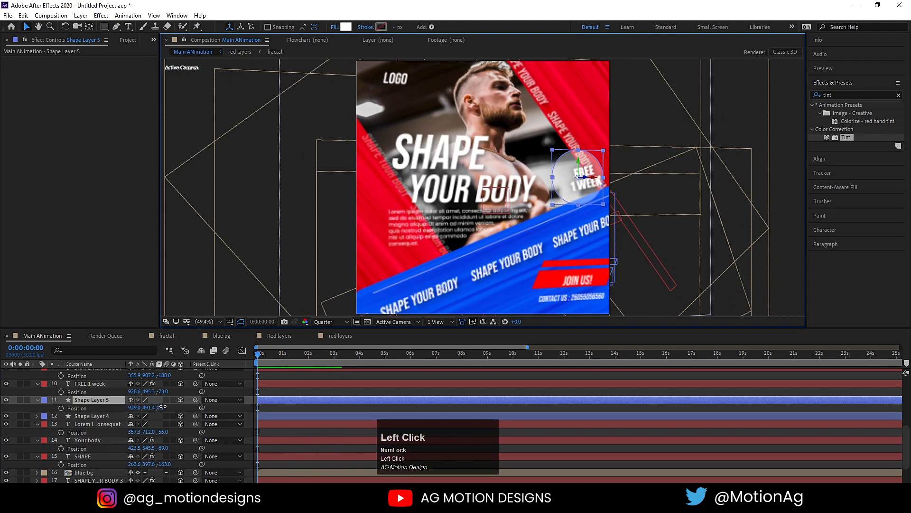
{"action": "left_click_drag", "start_coordinate": [162, 407], "coordinate": [145, 407]}
{"action": "key", "text": "space"}
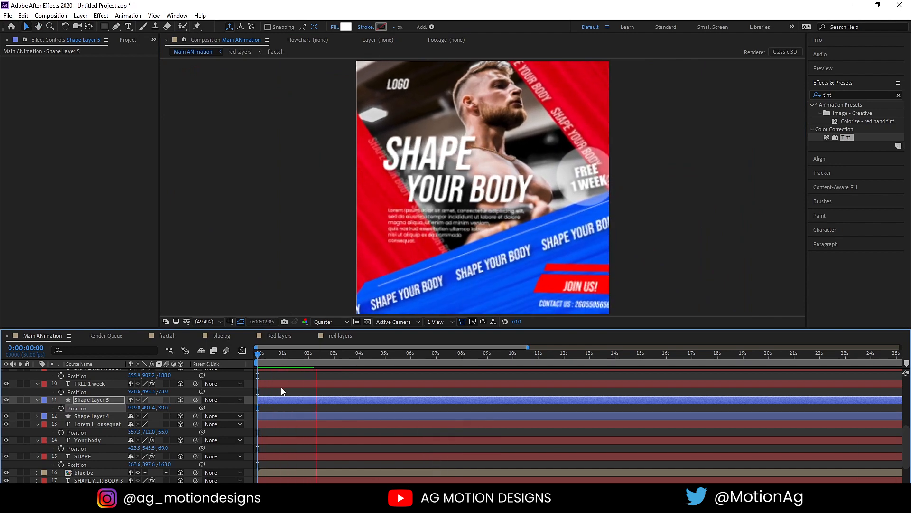
{"action": "key", "text": "space"}
{"action": "left_click", "coordinate": [216, 337]}
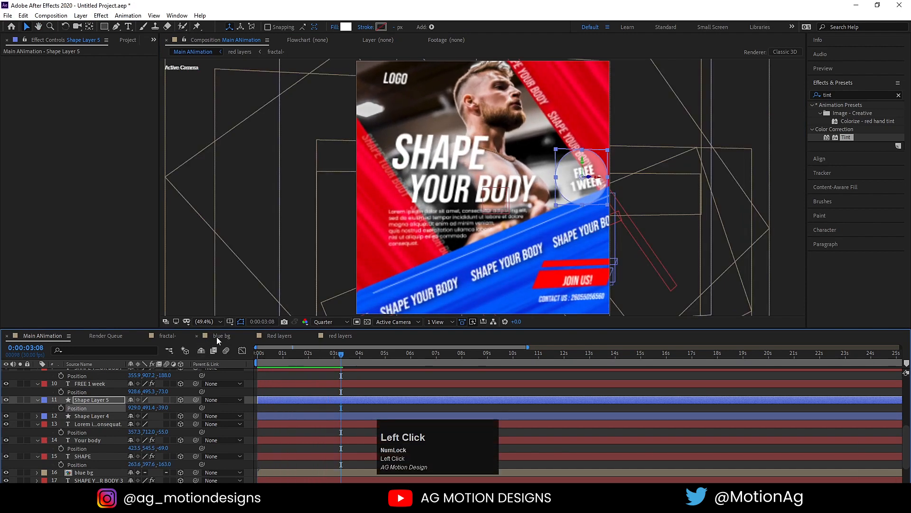
Pull Shape Layer 1's lower-left corner outward in blue bg and copy its edited path.
{"action": "left_click", "coordinate": [97, 373]}
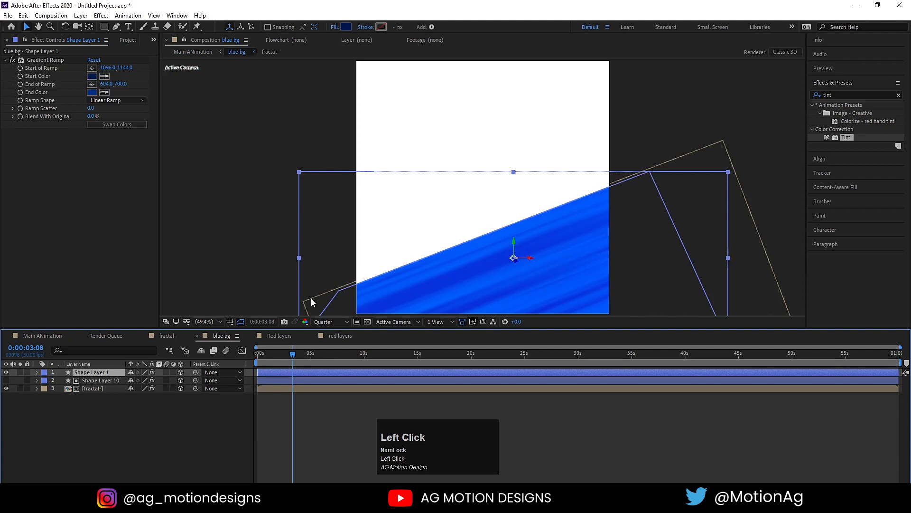
{"action": "left_click", "coordinate": [117, 26]}
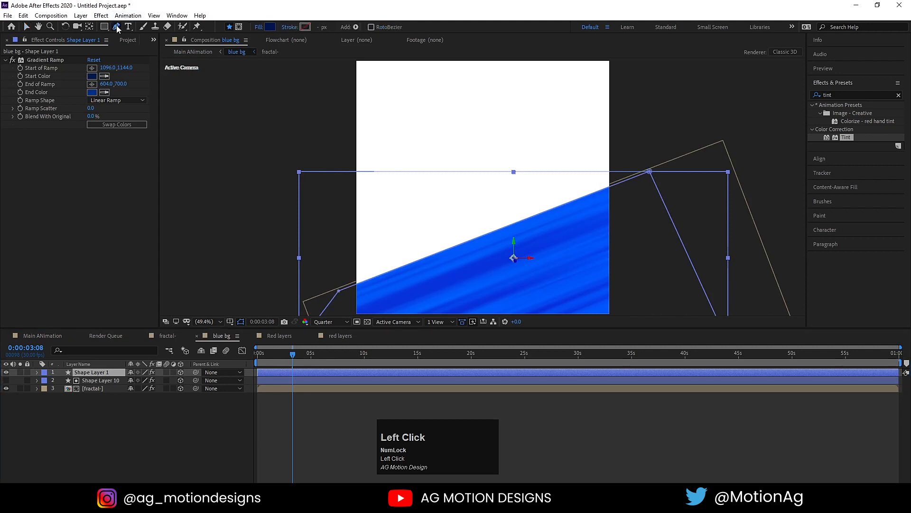
{"action": "left_click_drag", "start_coordinate": [340, 295], "coordinate": [282, 314]}
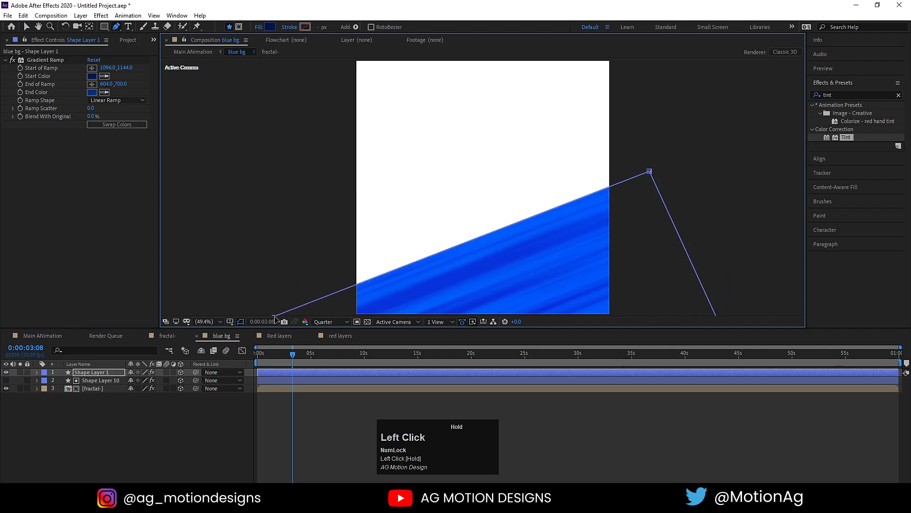
{"action": "left_click", "coordinate": [38, 372]}
{"action": "left_click", "coordinate": [45, 381]}
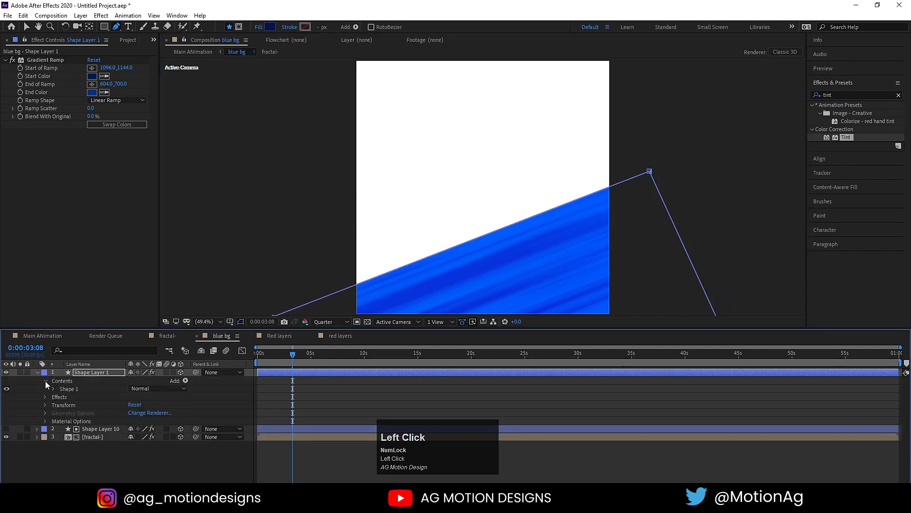
{"action": "left_click", "coordinate": [54, 391]}
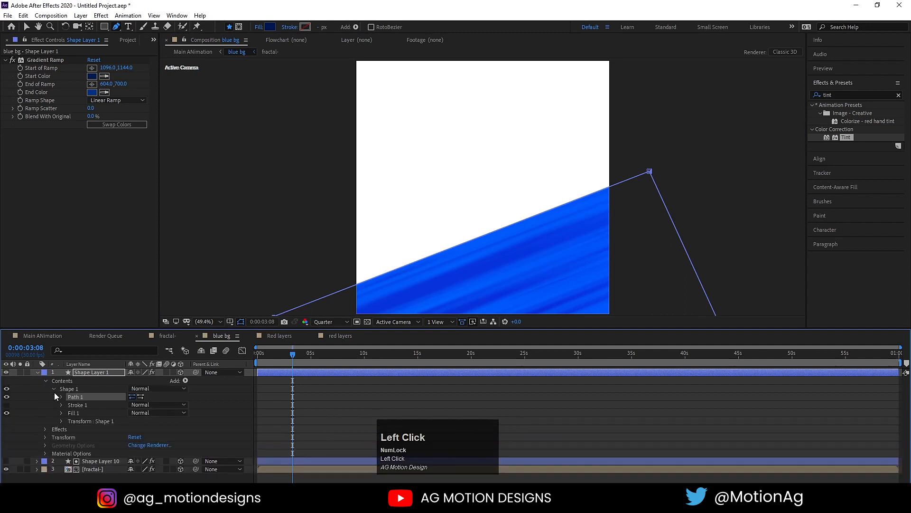
{"action": "left_click", "coordinate": [61, 396]}
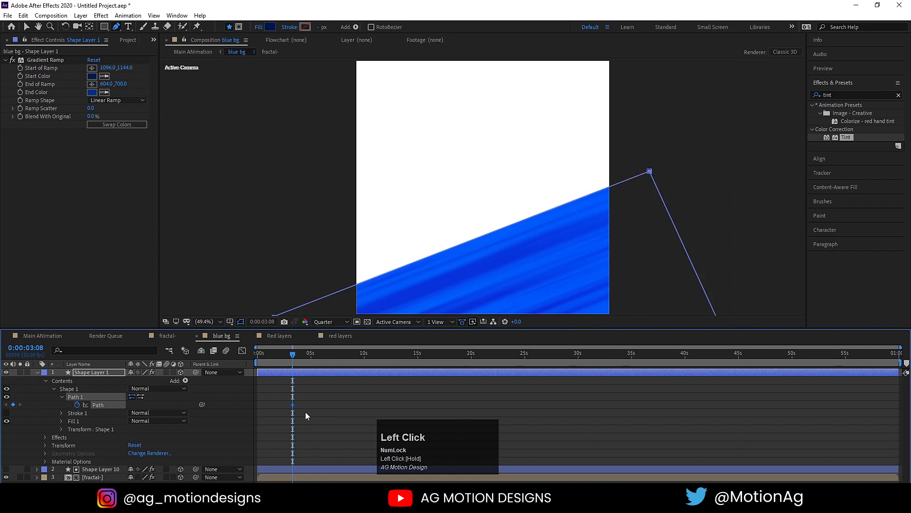
{"action": "key", "text": "ctrl+c"}
Paste the copied path into Shape Layer 10's Path property.
{"action": "left_click", "coordinate": [93, 469]}
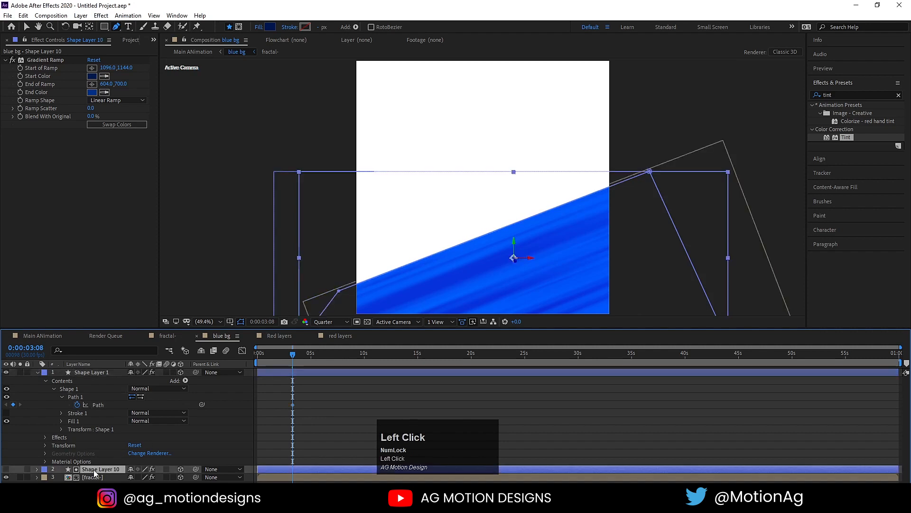
{"action": "left_click", "coordinate": [36, 468]}
{"action": "scroll", "coordinate": [43, 448], "scroll_direction": "down", "scroll_amount": 2}
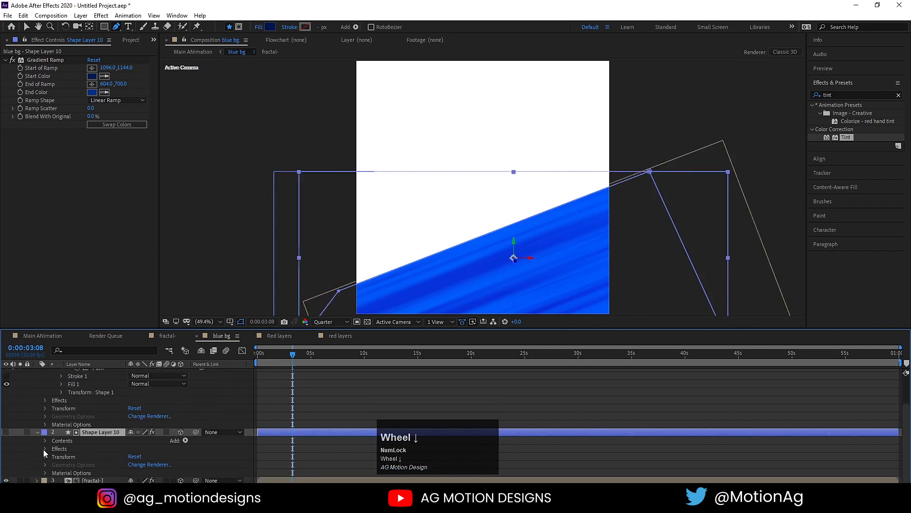
{"action": "left_click", "coordinate": [44, 440]}
{"action": "left_click", "coordinate": [56, 451]}
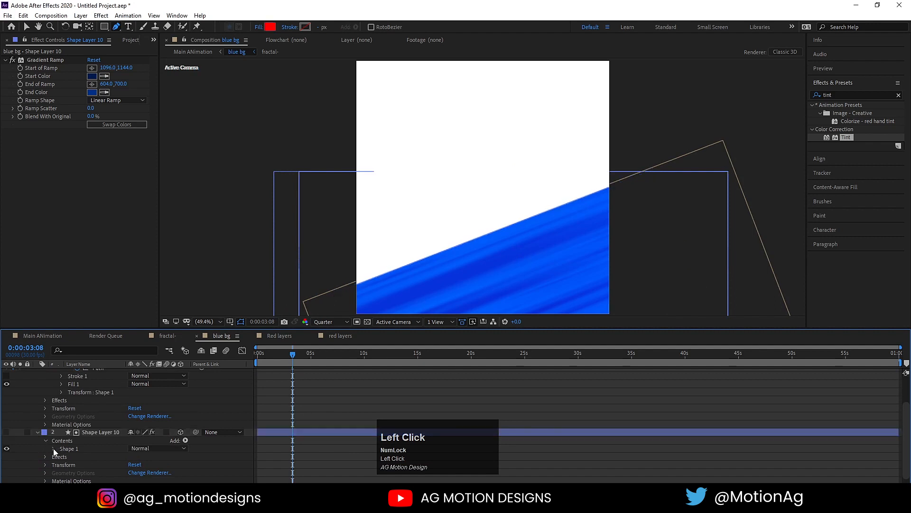
{"action": "left_click", "coordinate": [53, 448]}
{"action": "left_click", "coordinate": [62, 457]}
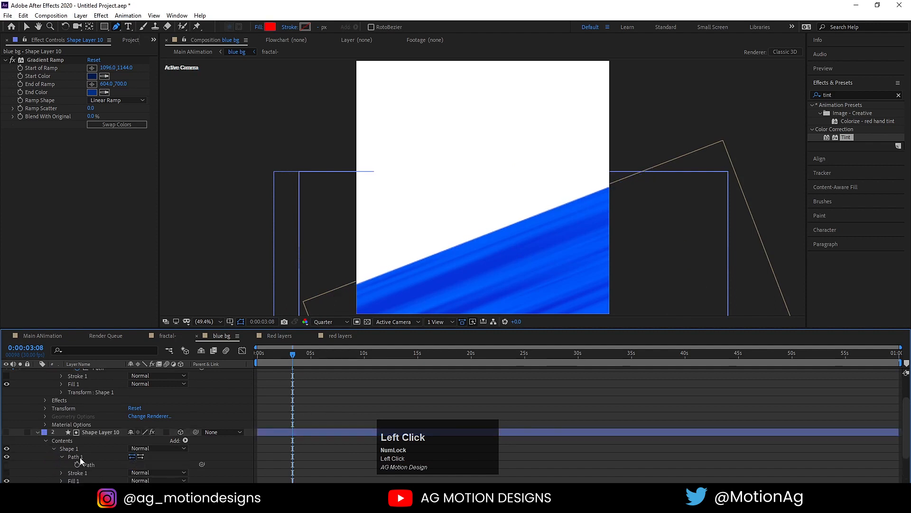
{"action": "left_click", "coordinate": [91, 464]}
{"action": "key", "text": "ctrl+v"}
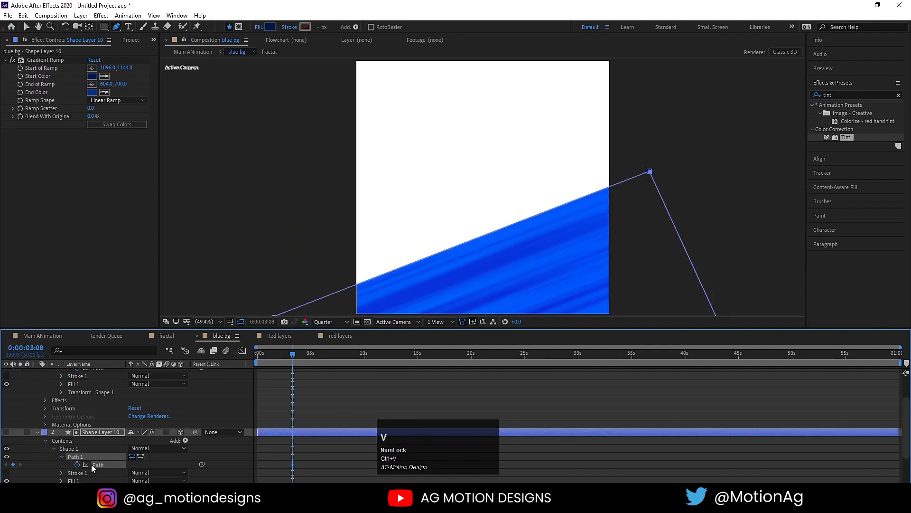
{"action": "scroll", "coordinate": [368, 251], "scroll_direction": "down", "scroll_amount": 2}
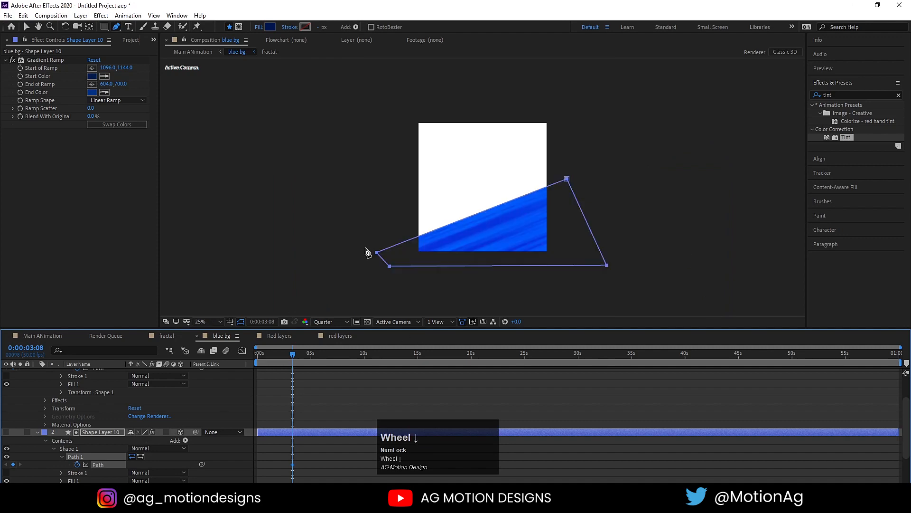
Return to the Main ANimation comp and preview from the start.
{"action": "left_click", "coordinate": [42, 335]}
{"action": "key", "text": "space"}
{"action": "left_click", "coordinate": [273, 360]}
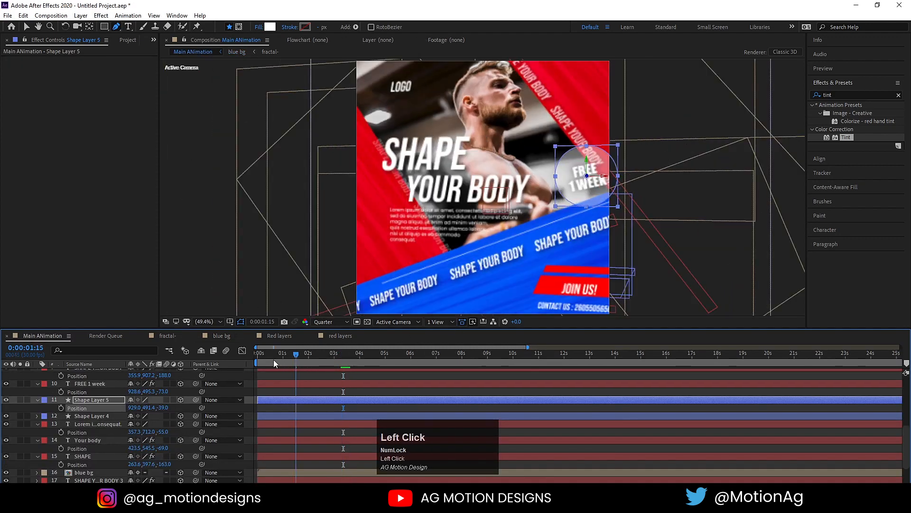
Bring the LOGO layer forward in depth to Z -48.
{"action": "key", "text": "space"}
{"action": "scroll", "coordinate": [318, 394], "scroll_direction": "up", "scroll_amount": 5}
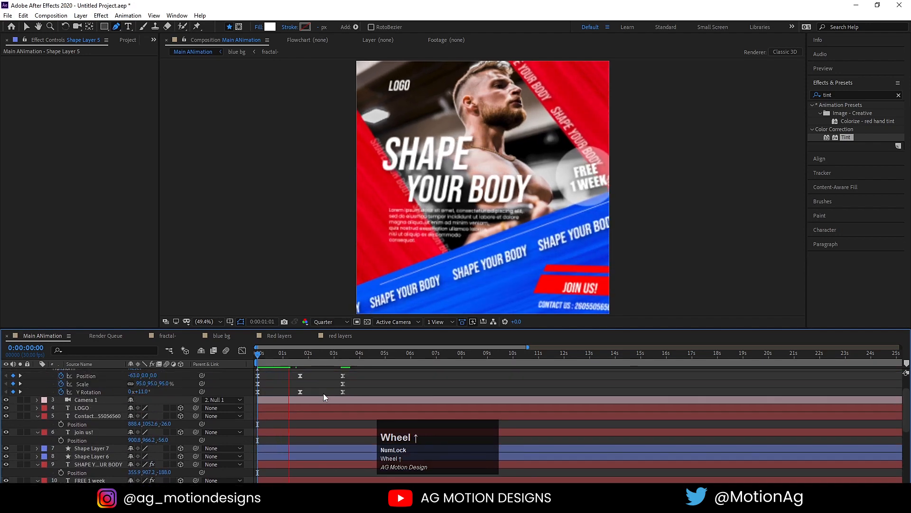
{"action": "key", "text": "space"}
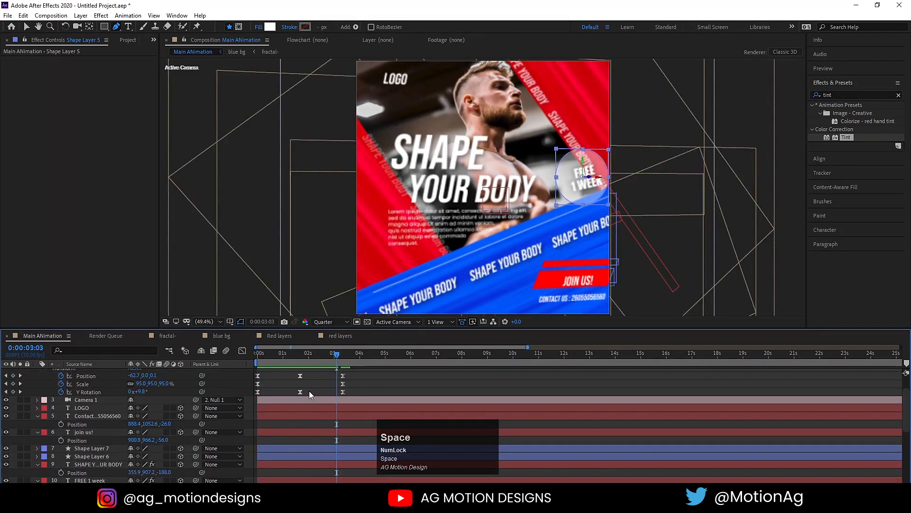
{"action": "scroll", "coordinate": [284, 375], "scroll_direction": "up", "scroll_amount": 3}
{"action": "left_click", "coordinate": [233, 350]}
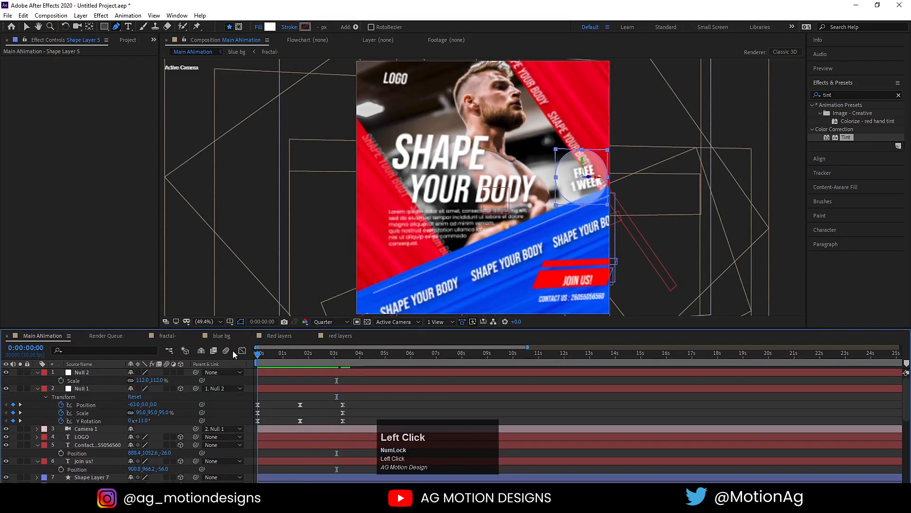
{"action": "key", "text": "v"}
{"action": "left_click", "coordinate": [398, 81]}
{"action": "key", "text": "p"}
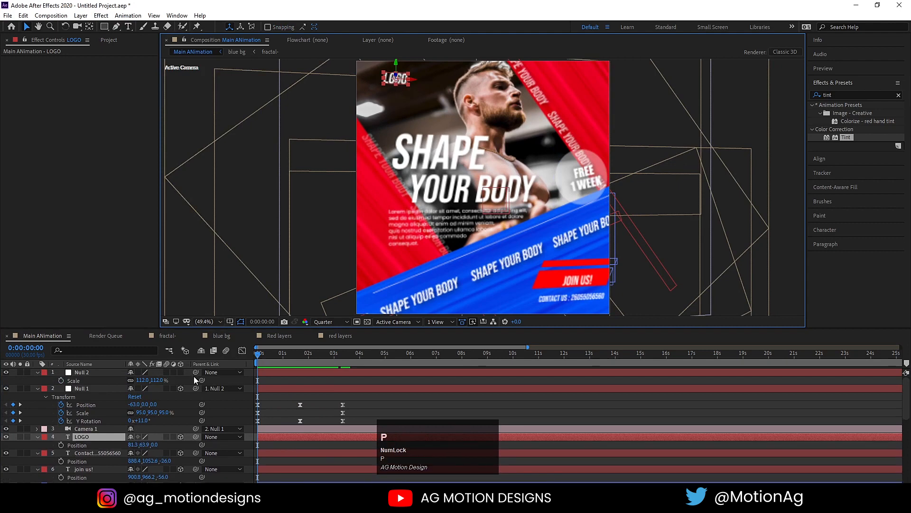
{"action": "left_click_drag", "start_coordinate": [155, 443], "coordinate": [145, 443]}
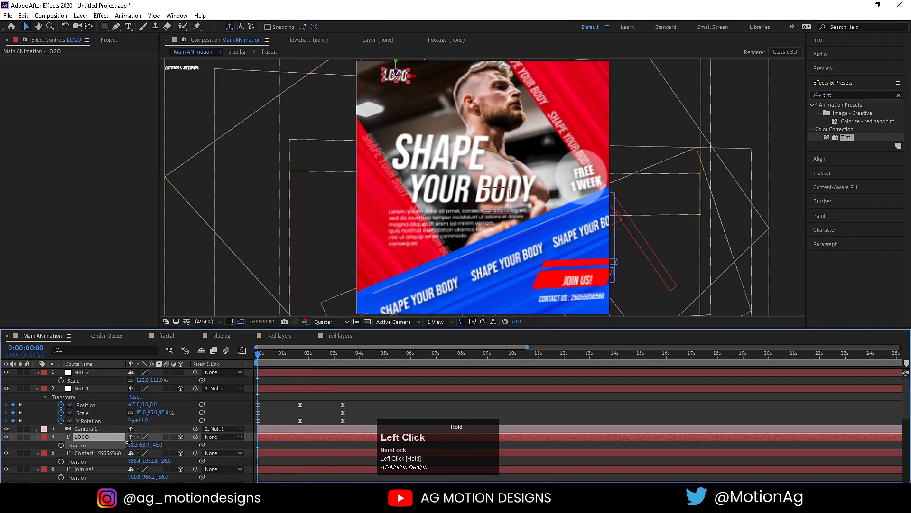
Push the background photo back to Z 115 and preview the camera move.
{"action": "scroll", "coordinate": [122, 455], "scroll_direction": "down", "scroll_amount": 10}
{"action": "left_click", "coordinate": [102, 474]}
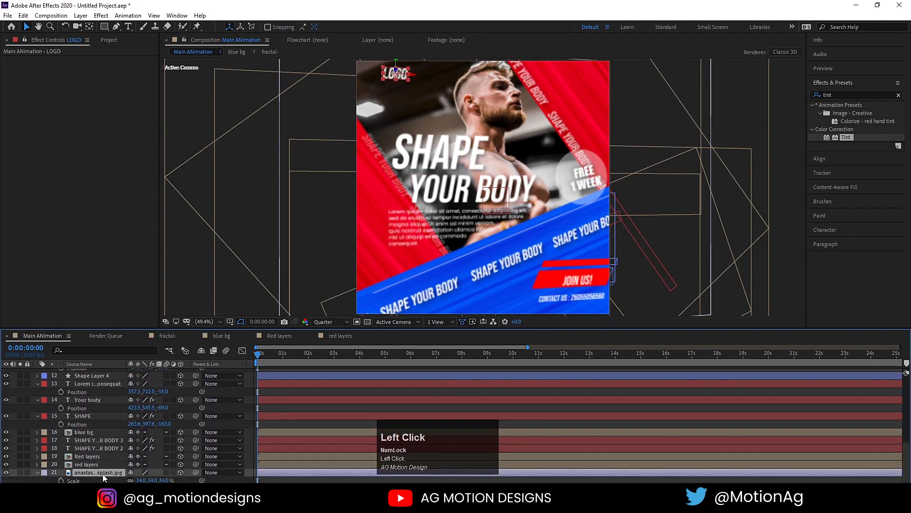
{"action": "key", "text": "p"}
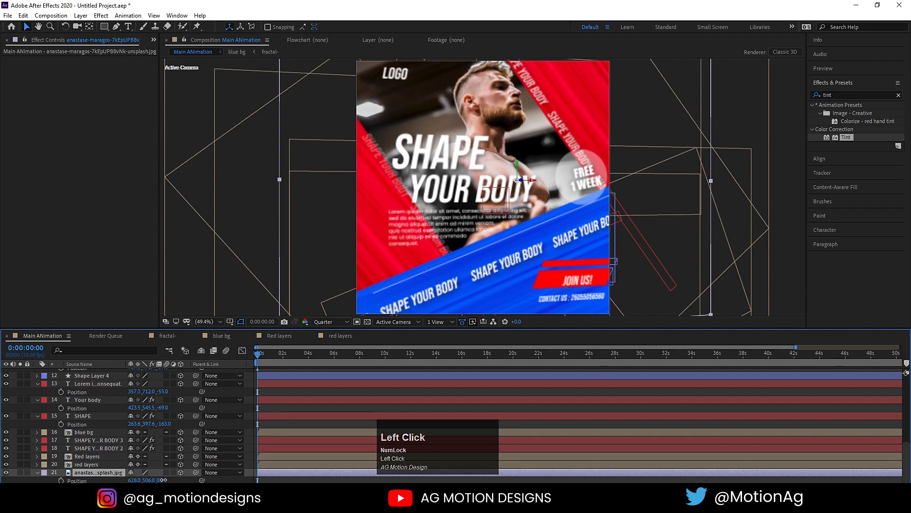
{"action": "left_click_drag", "start_coordinate": [163, 480], "coordinate": [207, 472]}
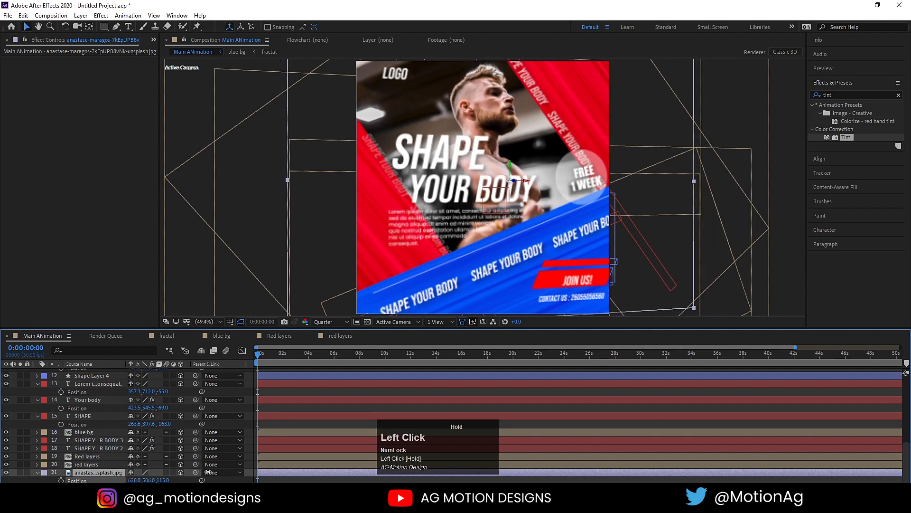
{"action": "key", "text": "space"}
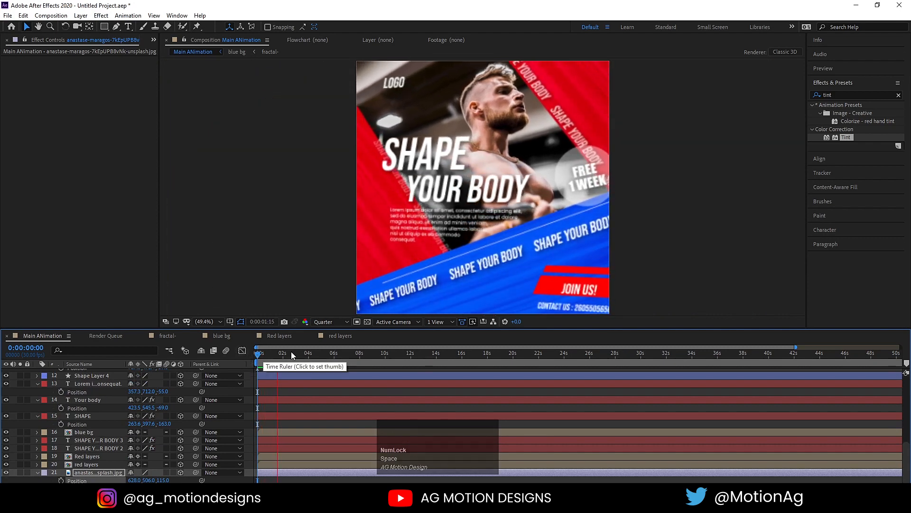
{"action": "key", "text": "space"}
{"action": "left_click_drag", "start_coordinate": [301, 349], "coordinate": [245, 354]}
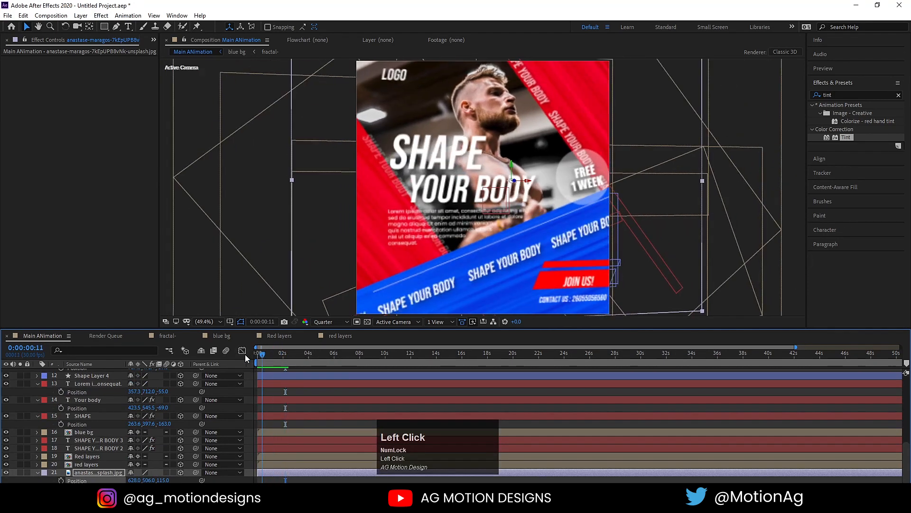
Shift the blue bg layer slightly in Z depth.
{"action": "left_click", "coordinate": [82, 433]}
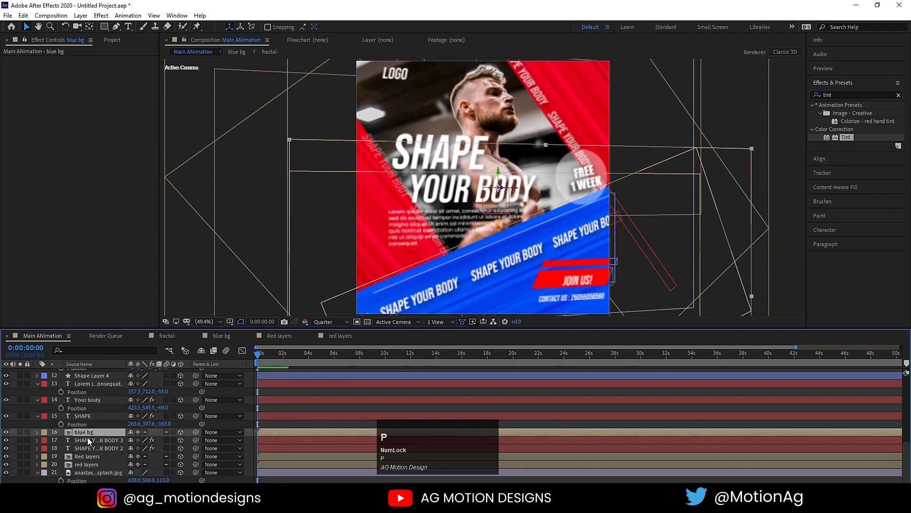
{"action": "key", "text": "p"}
{"action": "mouse_move", "coordinate": [158, 440]}
{"action": "left_mouse_down"}
{"action": "mouse_move", "coordinate": [166, 440]}
{"action": "mouse_move", "coordinate": [141, 440]}
{"action": "mouse_move", "coordinate": [158, 441]}
{"action": "left_mouse_up"}
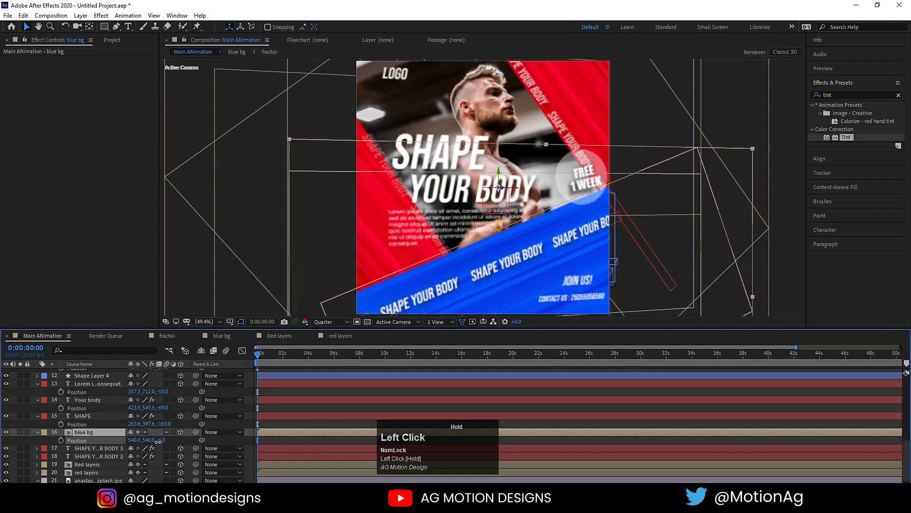
Nudge Shape Layer 4's Position Z to move it in depth.
{"action": "left_click", "coordinate": [78, 417]}
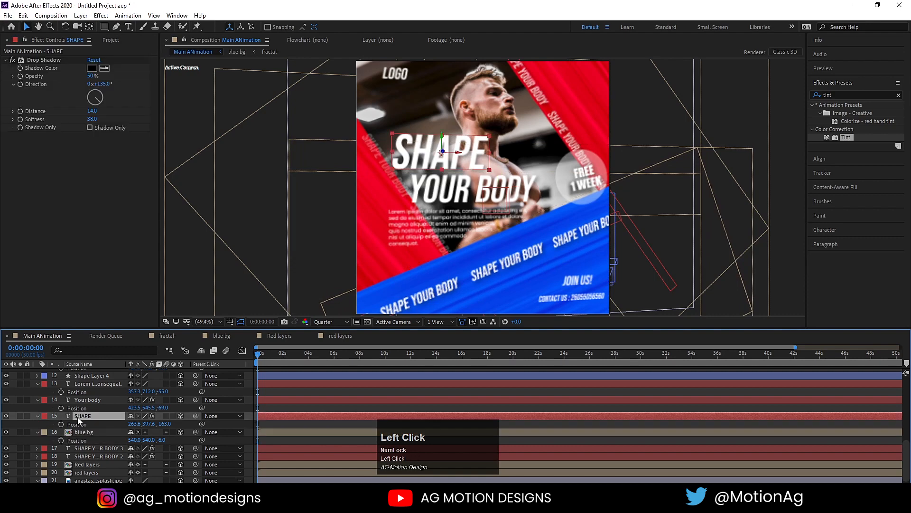
{"action": "scroll", "coordinate": [84, 452], "scroll_direction": "up", "scroll_amount": 2}
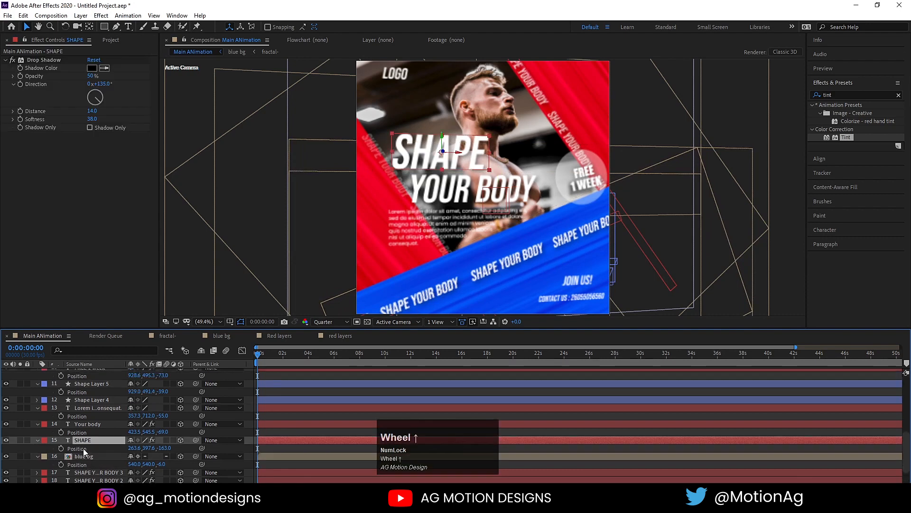
{"action": "left_click", "coordinate": [87, 400]}
{"action": "key", "text": "p"}
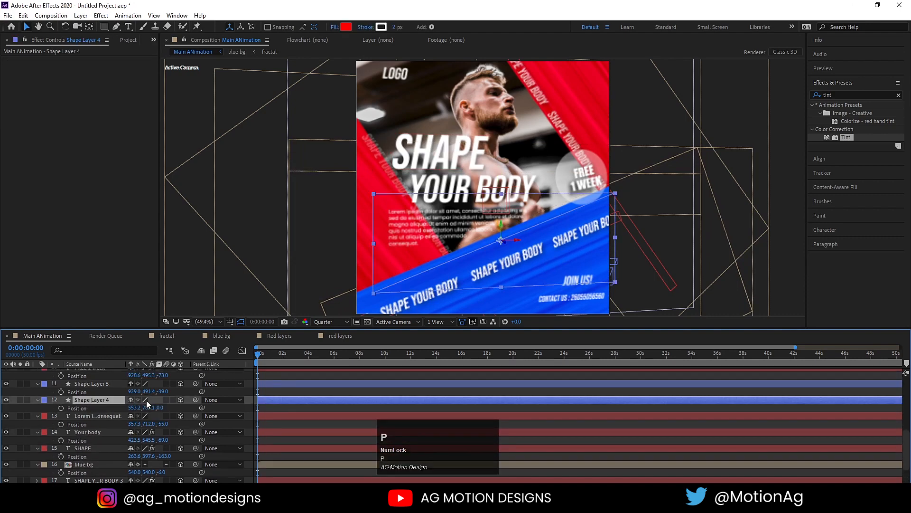
{"action": "mouse_move", "coordinate": [160, 409]}
{"action": "left_mouse_down"}
{"action": "mouse_move", "coordinate": [111, 409]}
{"action": "mouse_move", "coordinate": [156, 407]}
{"action": "left_mouse_up"}
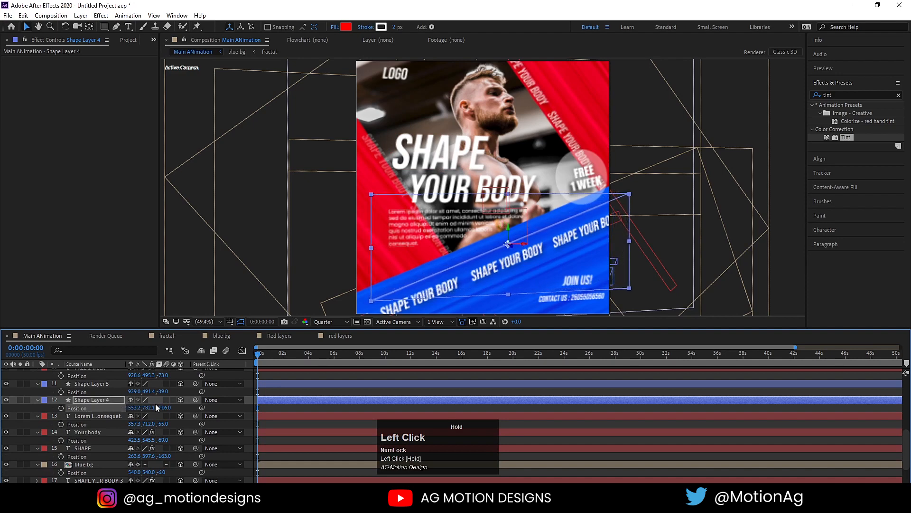
{"action": "left_click", "coordinate": [269, 394]}
Push the Red layers precomp back to Position Z 45.
{"action": "scroll", "coordinate": [84, 444], "scroll_direction": "down", "scroll_amount": 1}
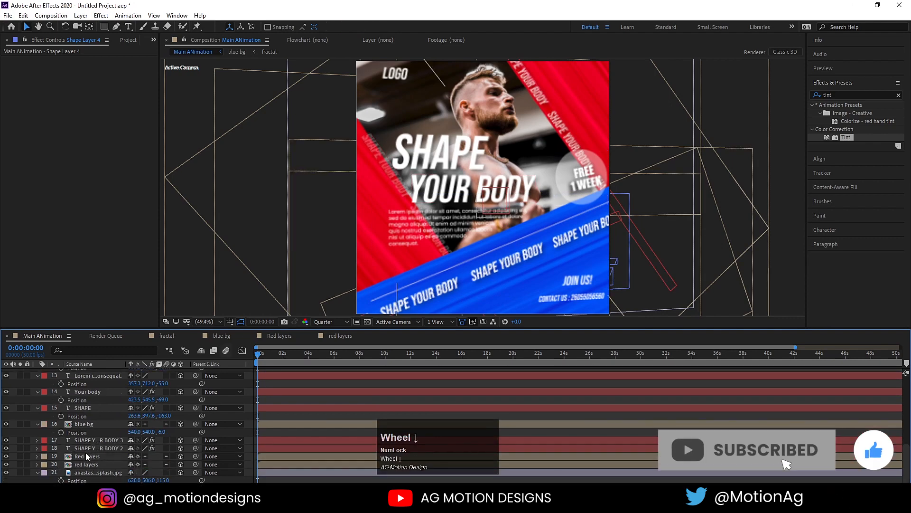
{"action": "left_click", "coordinate": [84, 455]}
{"action": "left_click", "coordinate": [92, 464], "text": "shift"}
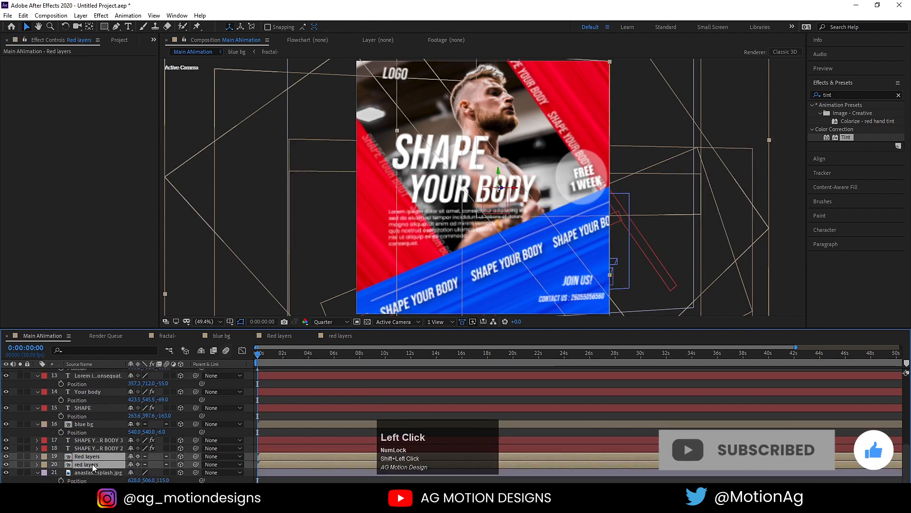
{"action": "key", "text": "p"}
{"action": "left_click_drag", "start_coordinate": [164, 464], "coordinate": [220, 475]}
Push the background photo back to Z 172 and preview the parallax.
{"action": "scroll", "coordinate": [142, 474], "scroll_direction": "down", "scroll_amount": 1}
{"action": "left_click", "coordinate": [122, 473]}
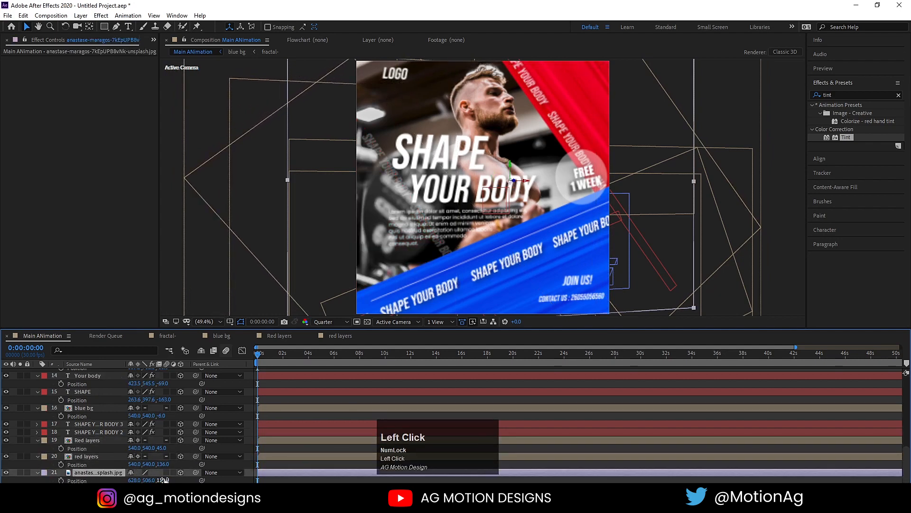
{"action": "left_click_drag", "start_coordinate": [163, 480], "coordinate": [190, 477]}
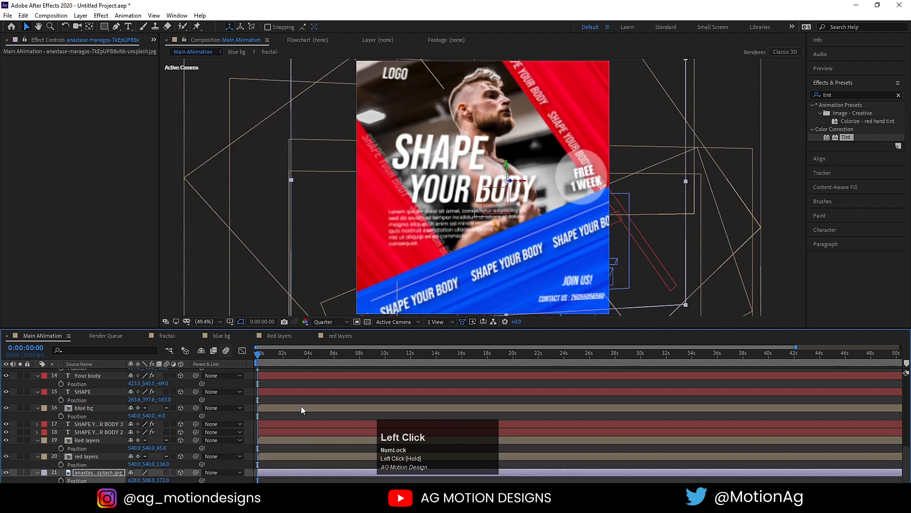
{"action": "key", "text": "space"}
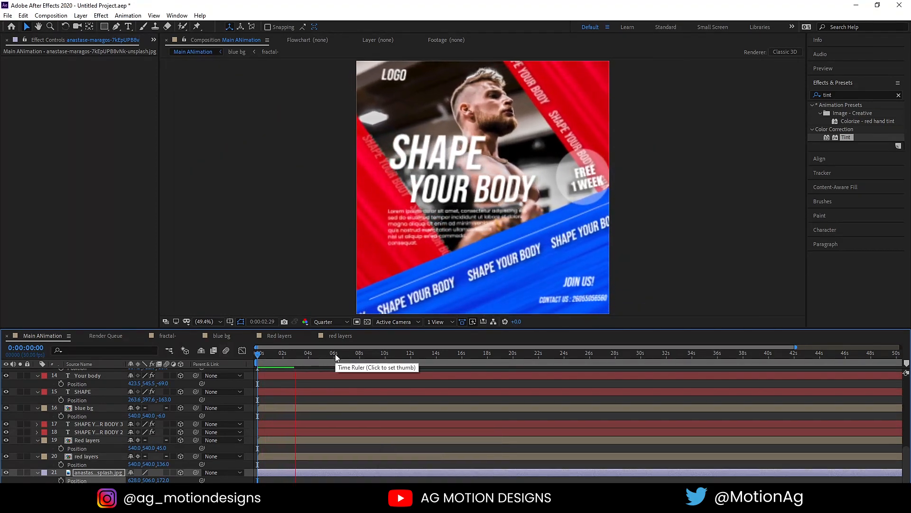
{"action": "key", "text": "space"}
Make the red layers precomp visible, shift it to 482.5, 540, 146, and preview.
{"action": "left_click", "coordinate": [228, 359]}
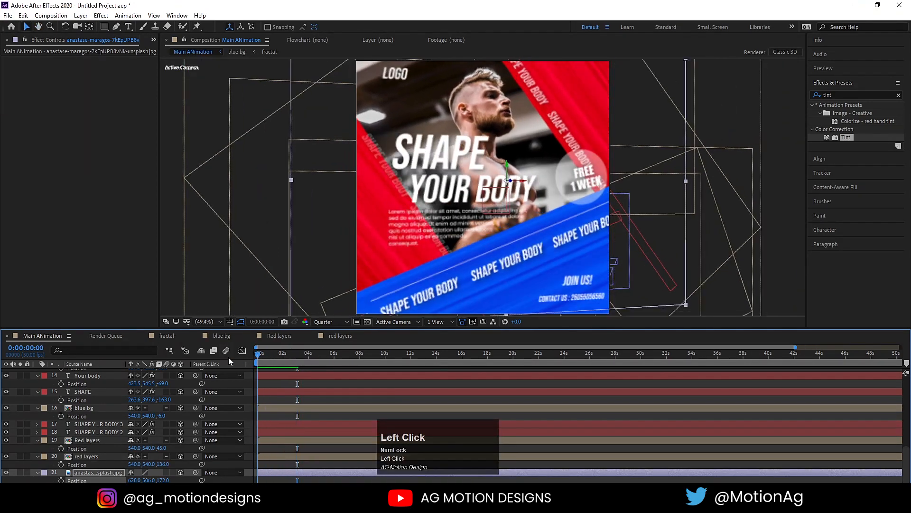
{"action": "left_click", "coordinate": [93, 456]}
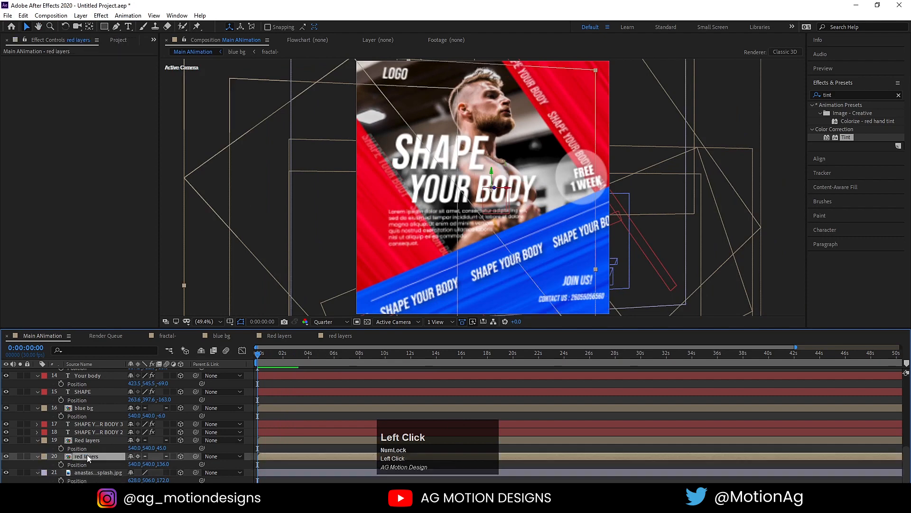
{"action": "left_click", "coordinate": [5, 457]}
{"action": "left_click_drag", "start_coordinate": [329, 227], "coordinate": [318, 229]}
{"action": "key", "text": "space"}
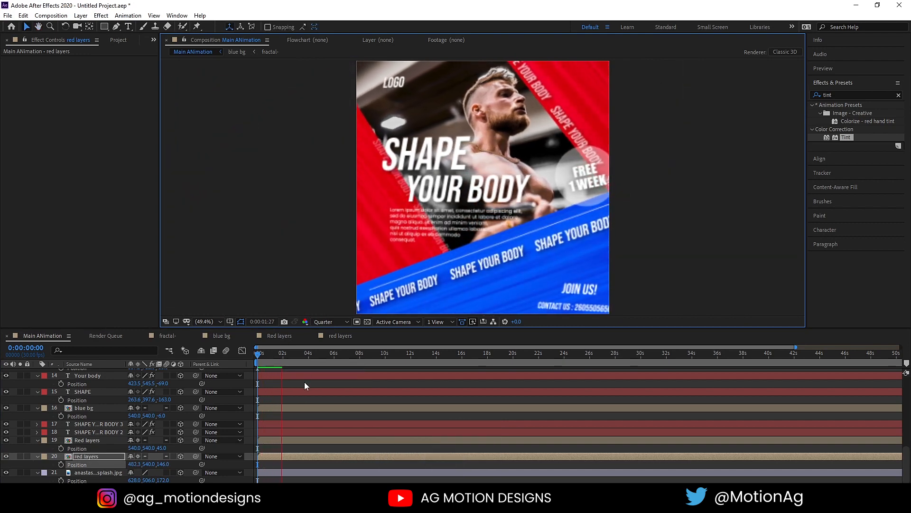
{"action": "key", "text": "space"}
{"action": "scroll", "coordinate": [300, 380], "scroll_direction": "up", "scroll_amount": 10}
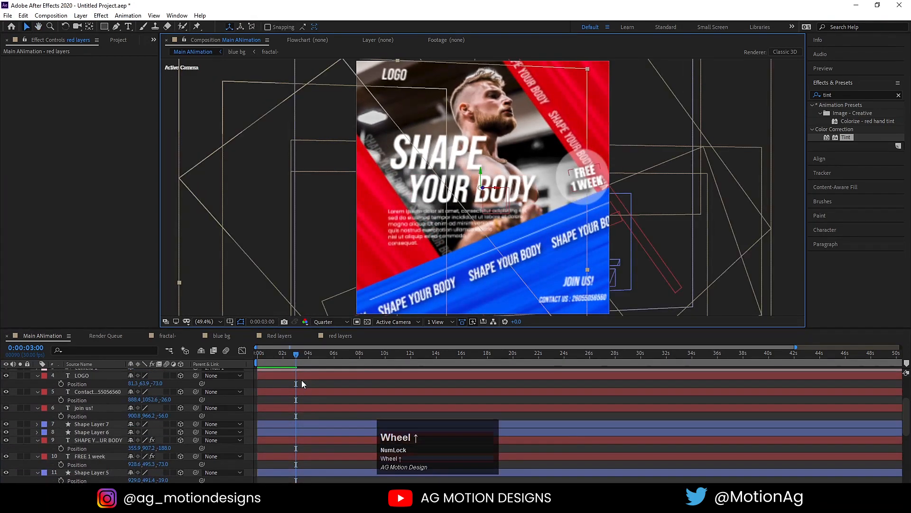
Stretch Null 1's keyframes so the last lands near 0:00:03:10, then return to frame 0.
{"action": "left_click_drag", "start_coordinate": [315, 400], "coordinate": [204, 435]}
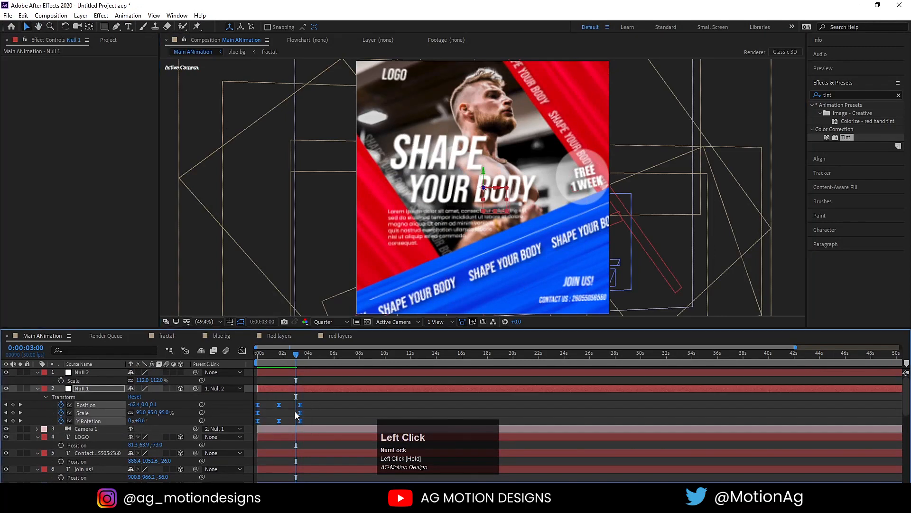
{"action": "left_click_drag", "start_coordinate": [300, 409], "coordinate": [311, 403]}
{"action": "left_click_drag", "start_coordinate": [272, 355], "coordinate": [235, 354]}
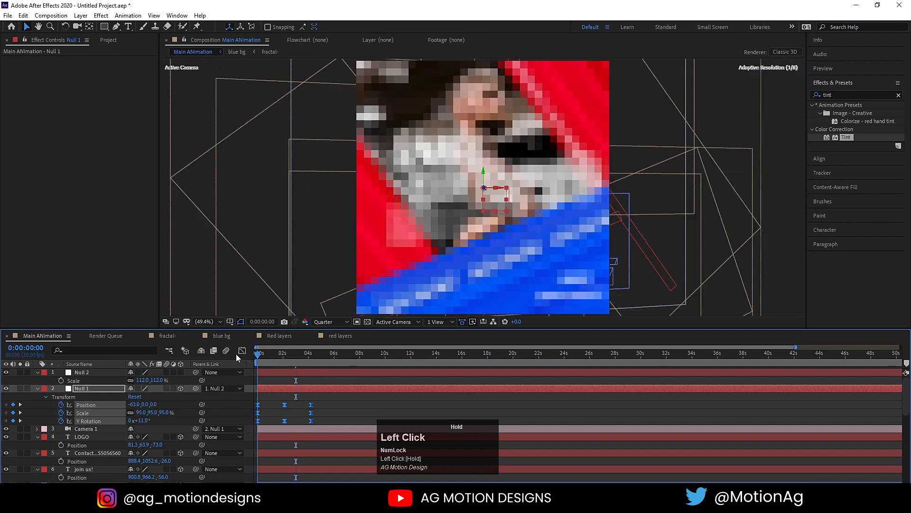
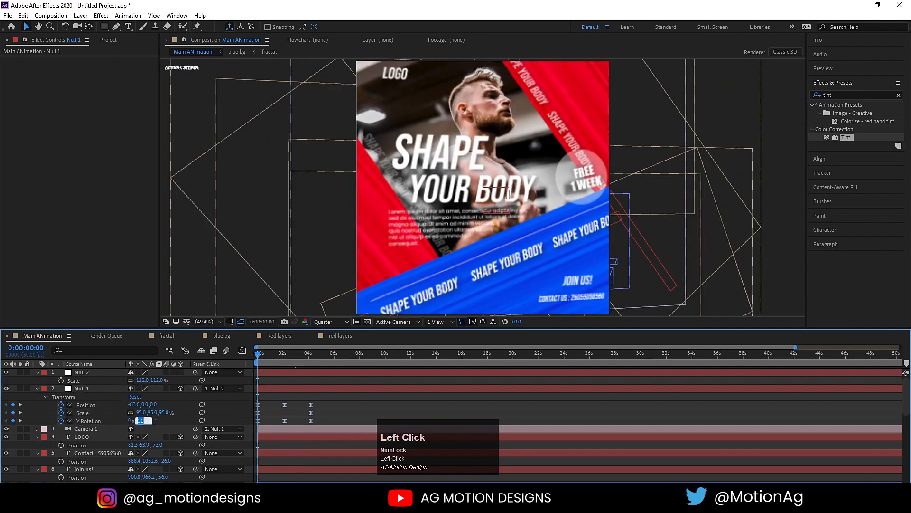
Set Null 1's Y Rotation to 18° at frame 0 and 16° at the next keyframe.
{"action": "key", "text": "Return"}
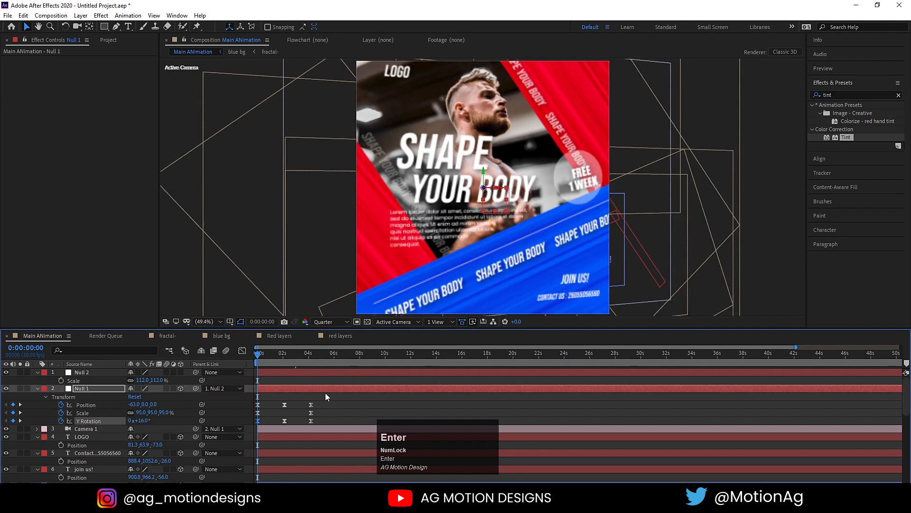
{"action": "left_click", "coordinate": [142, 420]}
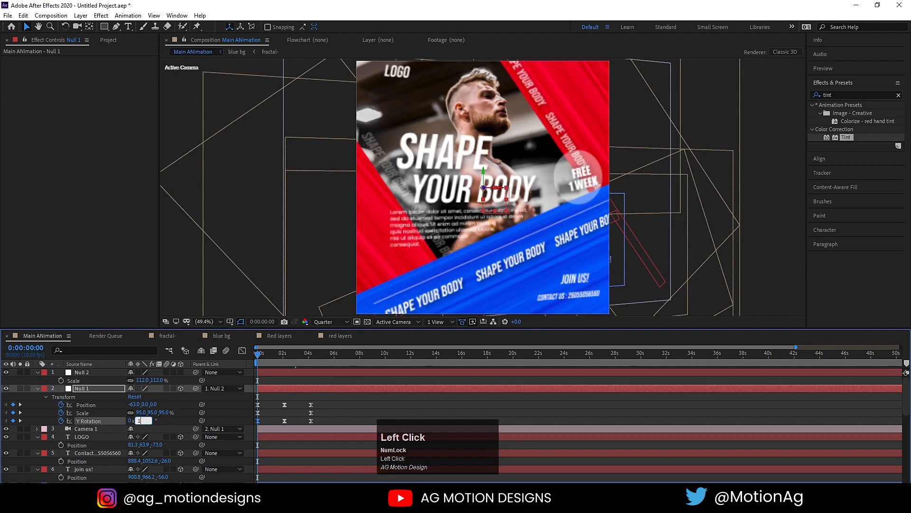
{"action": "type", "text": "18"}
{"action": "key", "text": "Return"}
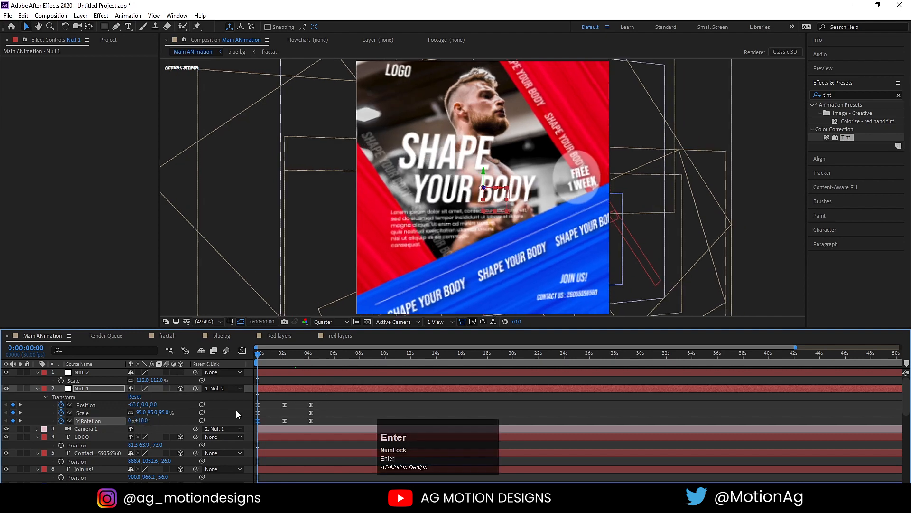
{"action": "key", "text": "k"}
{"action": "key", "text": "k"}
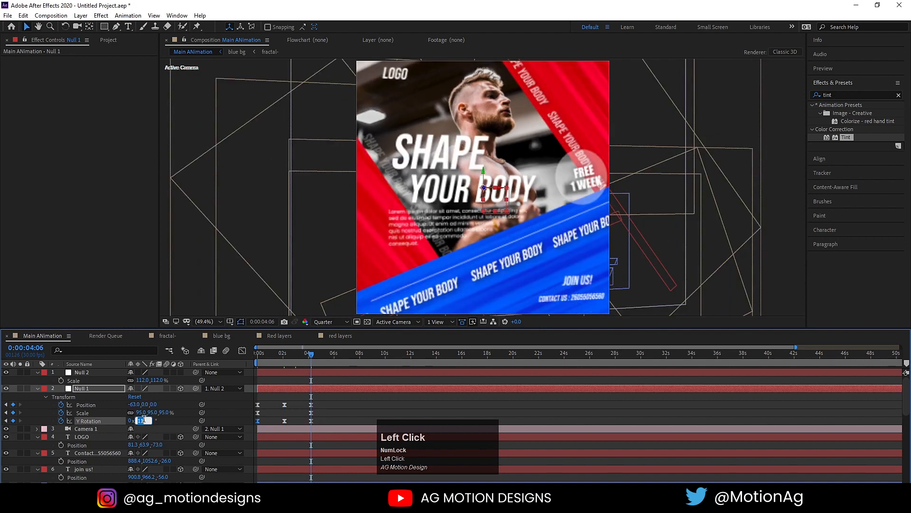
{"action": "key", "text": "Return"}
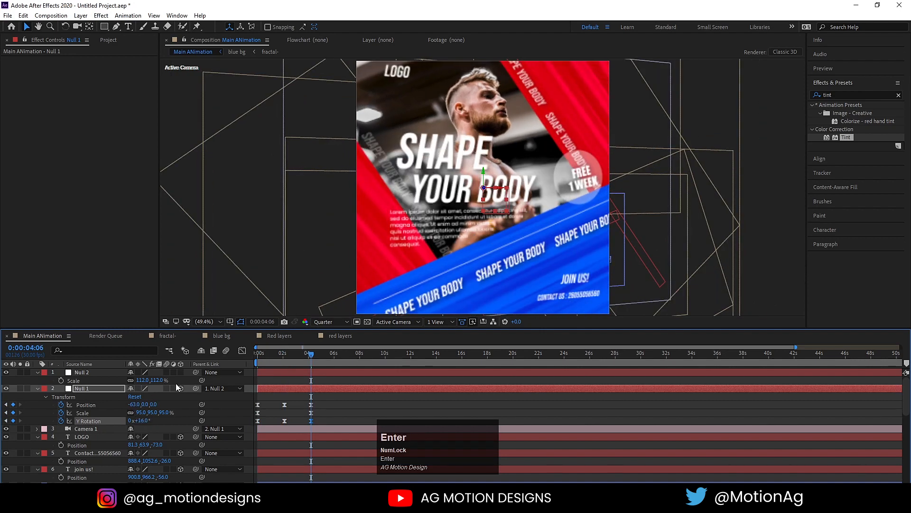
Preview the camera move from the start, then return to frame 0.
{"action": "left_click", "coordinate": [260, 362]}
{"action": "key", "text": "space"}
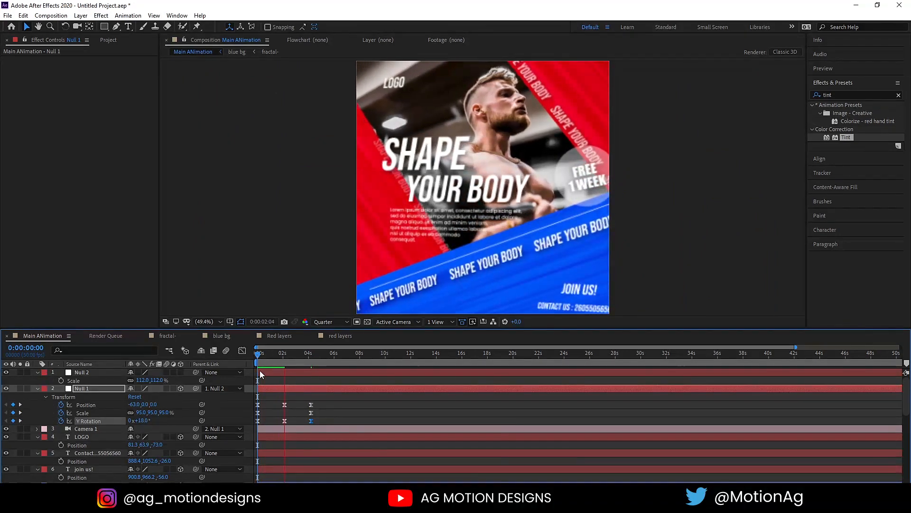
{"action": "key", "text": "space"}
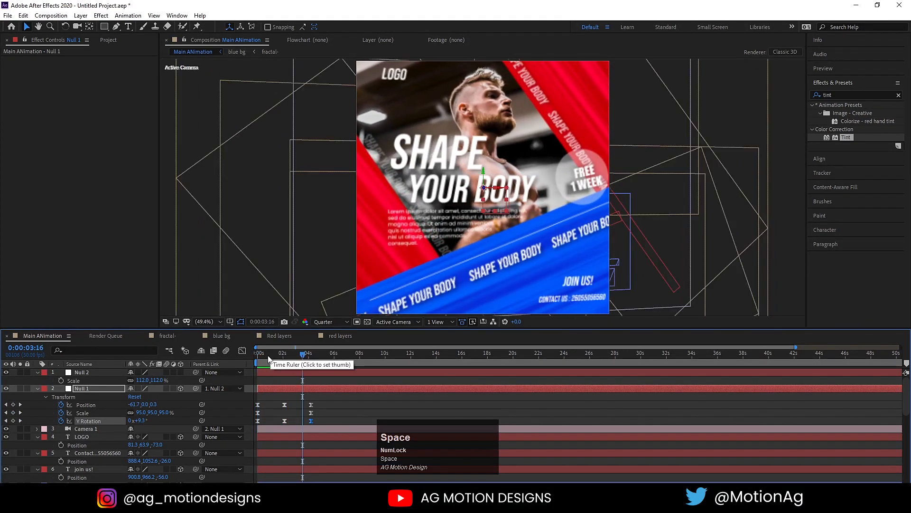
{"action": "left_click", "coordinate": [212, 357]}
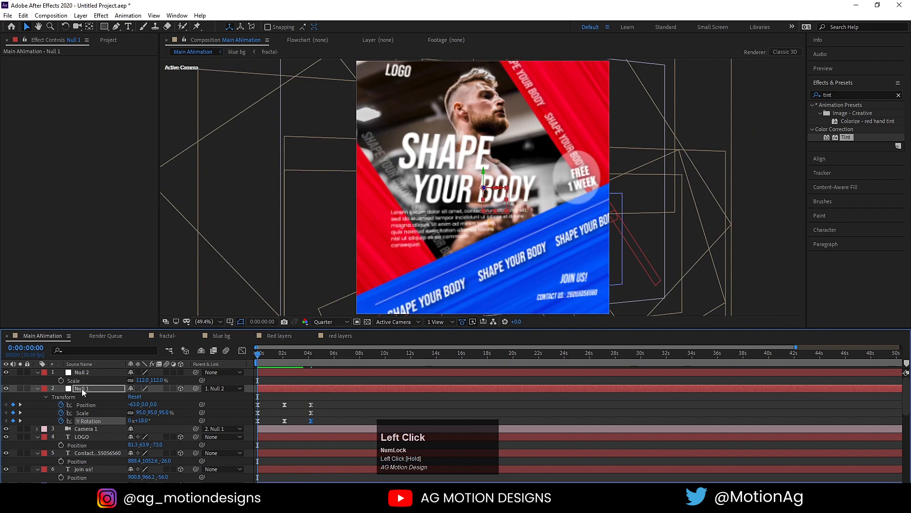
Add a wiggle(3,3) expression to Null 2's Position and preview the handheld shake.
{"action": "left_click", "coordinate": [106, 374]}
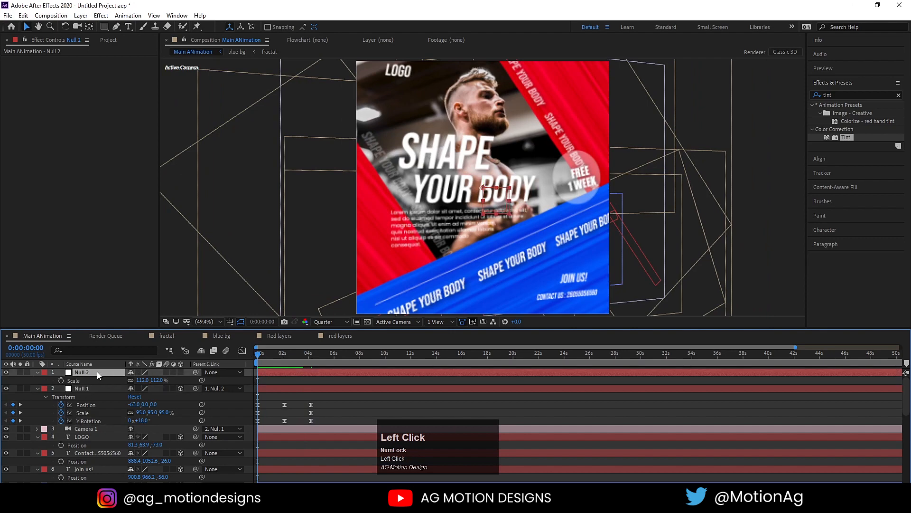
{"action": "left_click", "coordinate": [98, 373]}
{"action": "key", "text": "p"}
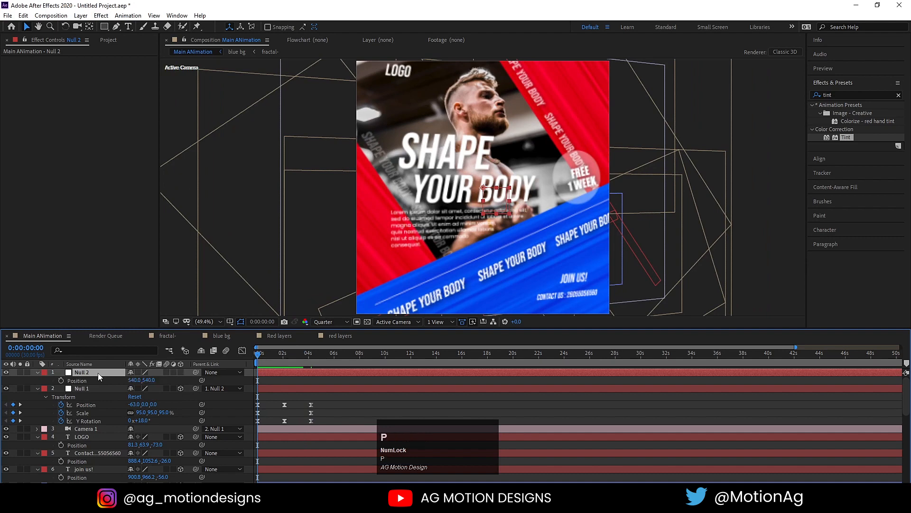
{"action": "left_click", "coordinate": [61, 380], "text": "alt"}
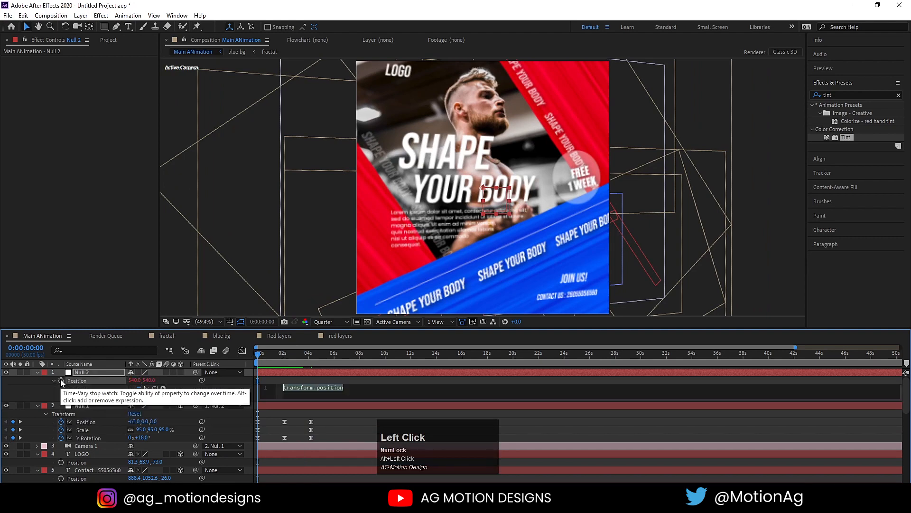
{"action": "type", "text": "wig"}
{"action": "key", "text": "Return"}
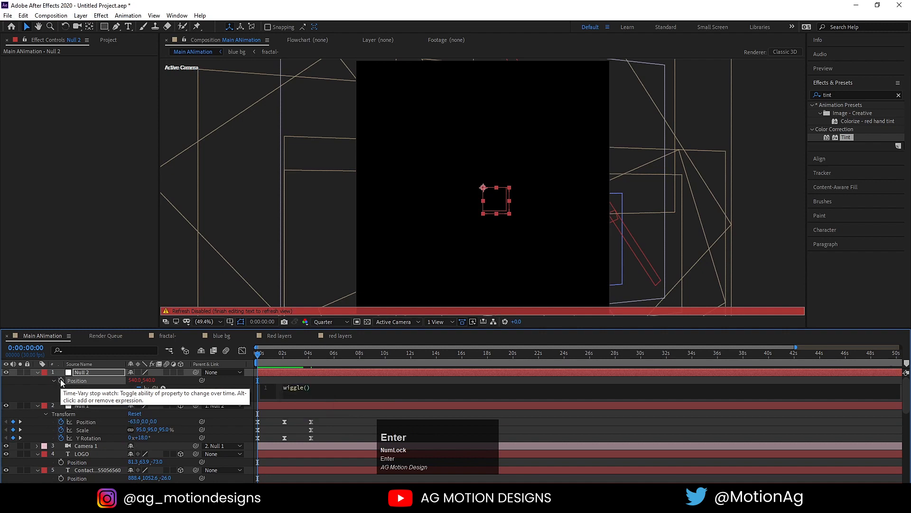
{"action": "type", "text": "3,3"}
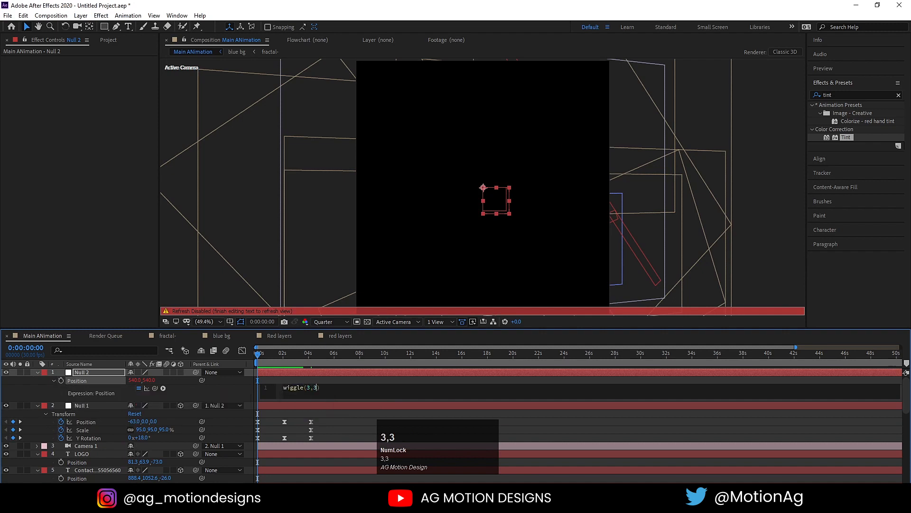
{"action": "left_click", "coordinate": [313, 380]}
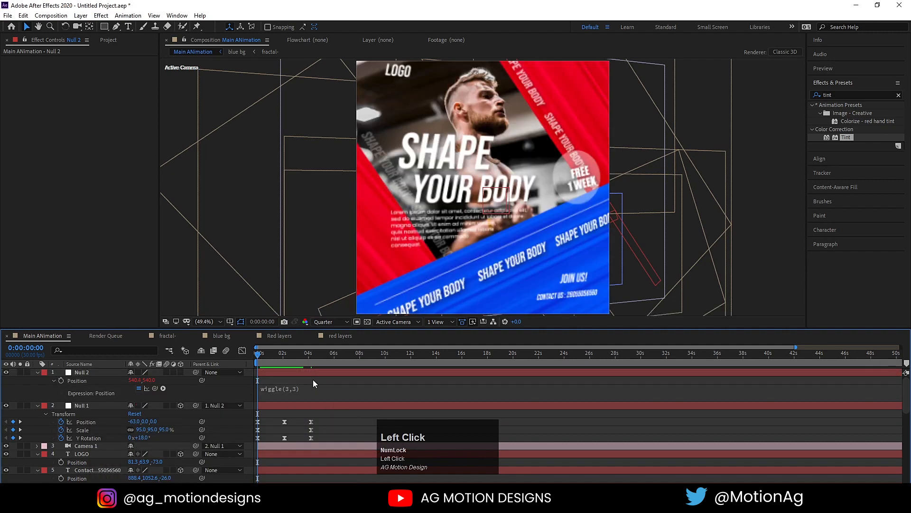
{"action": "key", "text": "space"}
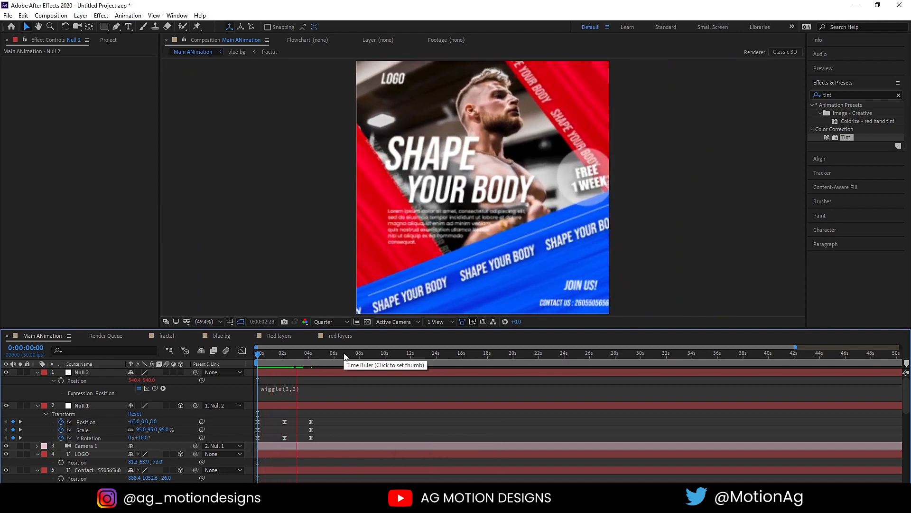
{"action": "key", "text": "space"}
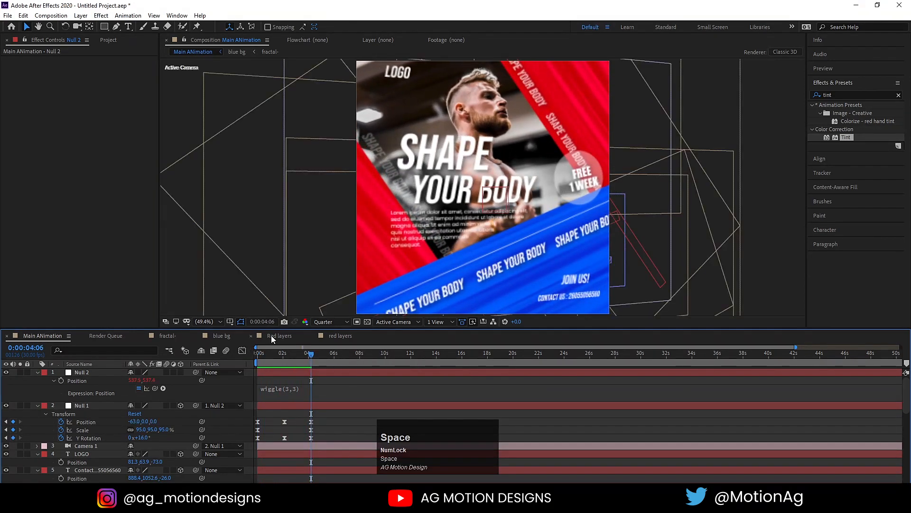
In the fractal comp, move the later Offset Turbulence keyframe from 15s to about 10s.
{"action": "left_click", "coordinate": [161, 336]}
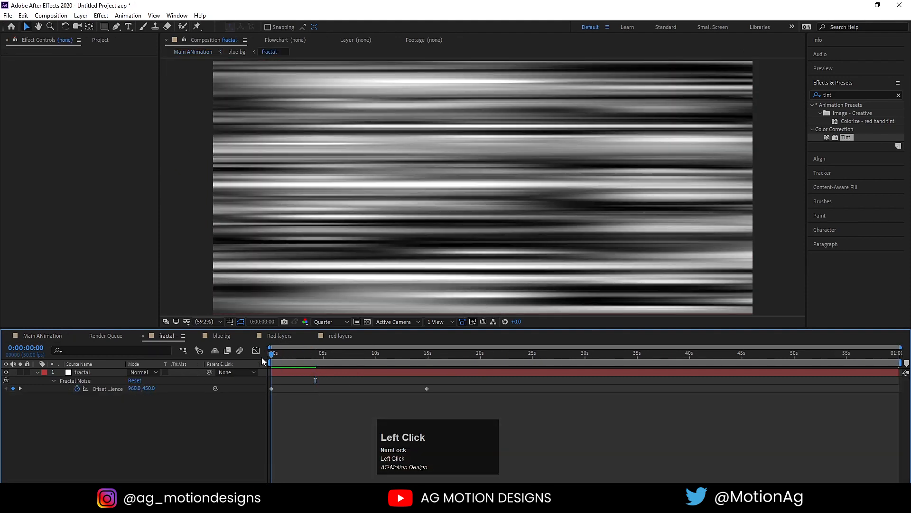
{"action": "key", "text": "space"}
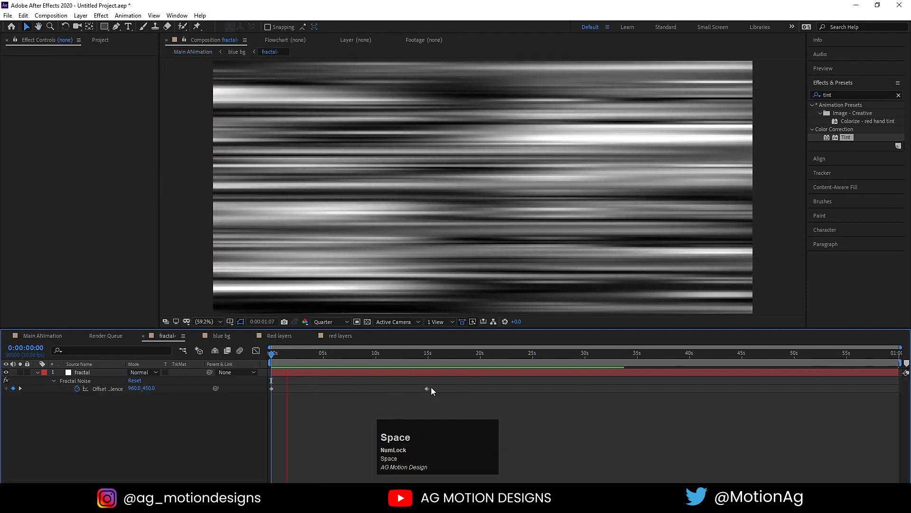
{"action": "left_click", "coordinate": [426, 388]}
{"action": "left_click_drag", "start_coordinate": [427, 392], "coordinate": [352, 391]}
{"action": "left_click_drag", "start_coordinate": [325, 391], "coordinate": [334, 391]}
{"action": "key", "text": "space"}
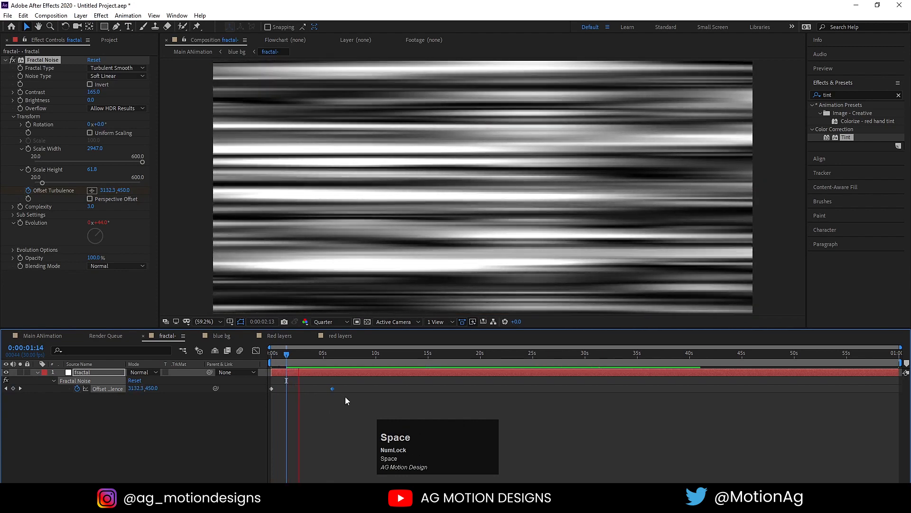
{"action": "left_click_drag", "start_coordinate": [286, 355], "coordinate": [187, 354]}
Preview the full poster animation in Main ANimation and return to the start.
{"action": "left_click", "coordinate": [50, 335]}
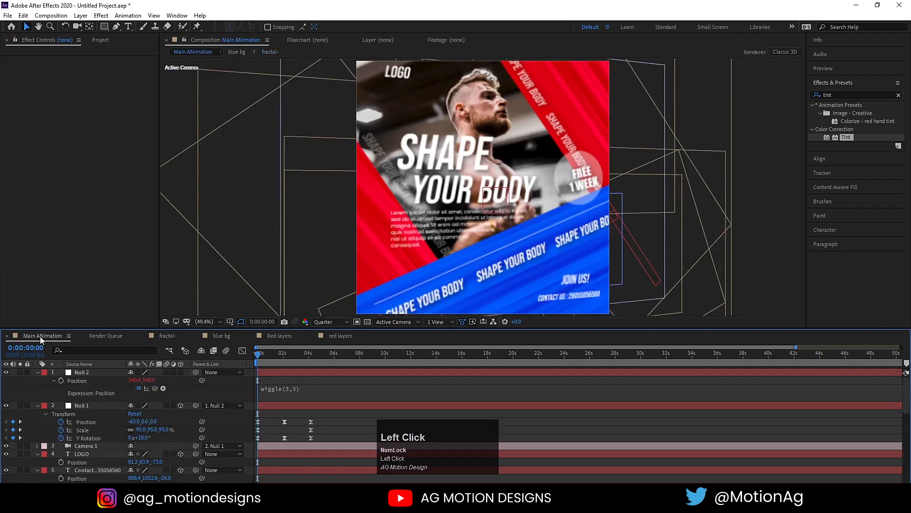
{"action": "key", "text": "space"}
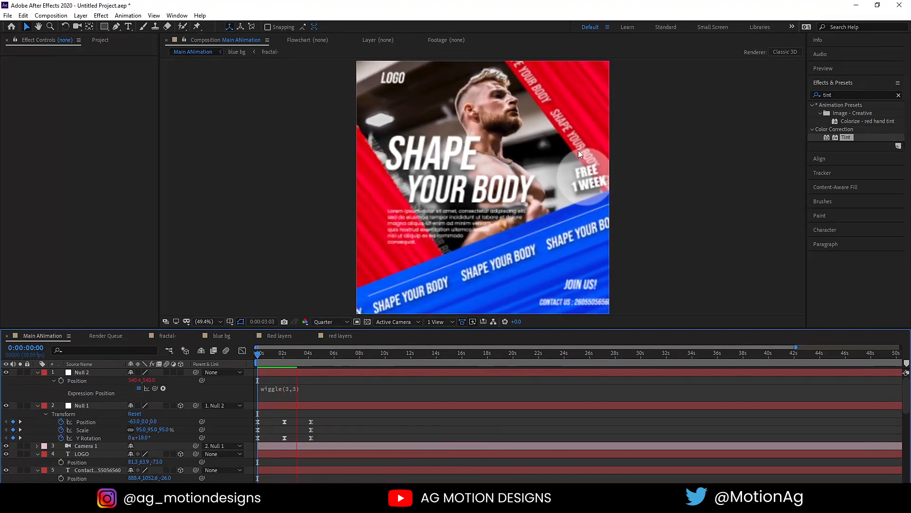
{"action": "key", "text": "space"}
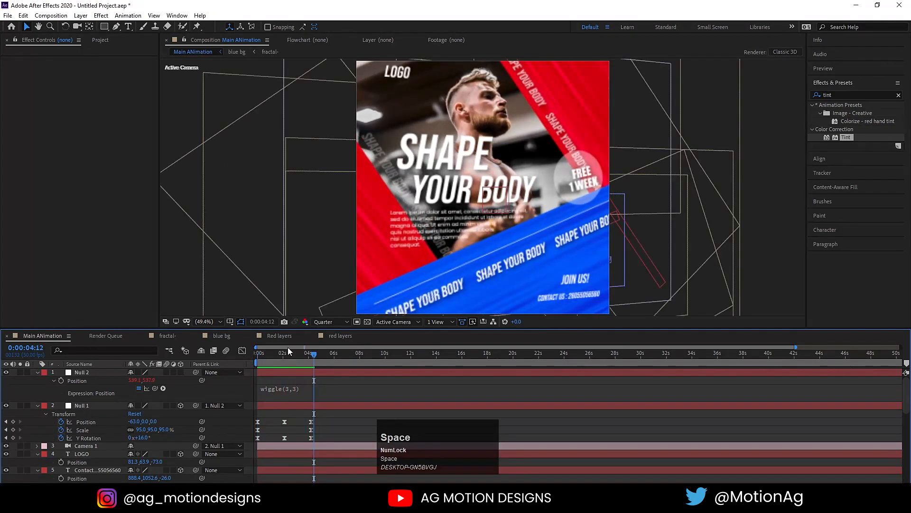
{"action": "left_click_drag", "start_coordinate": [289, 351], "coordinate": [234, 352]}
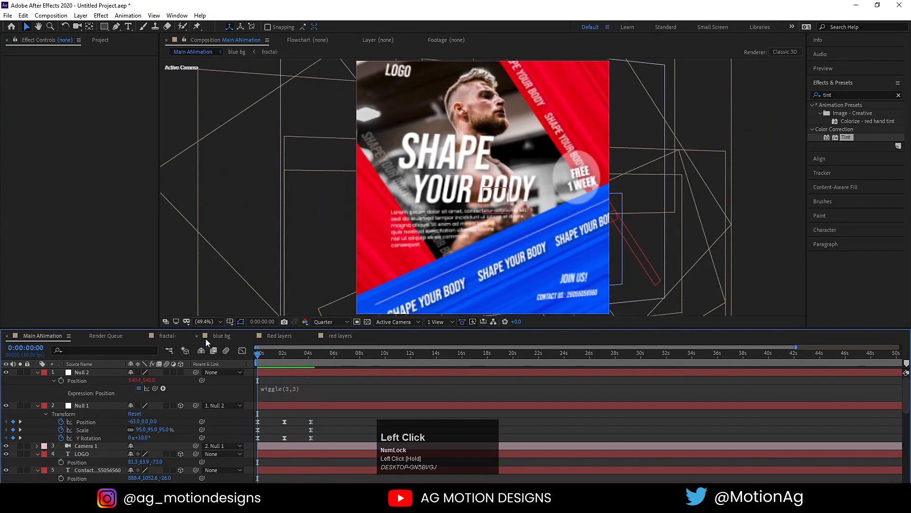
Change the Fractal Noise Evolution expression to time*130, preview, and return to Main ANimation.
{"action": "left_click", "coordinate": [167, 337]}
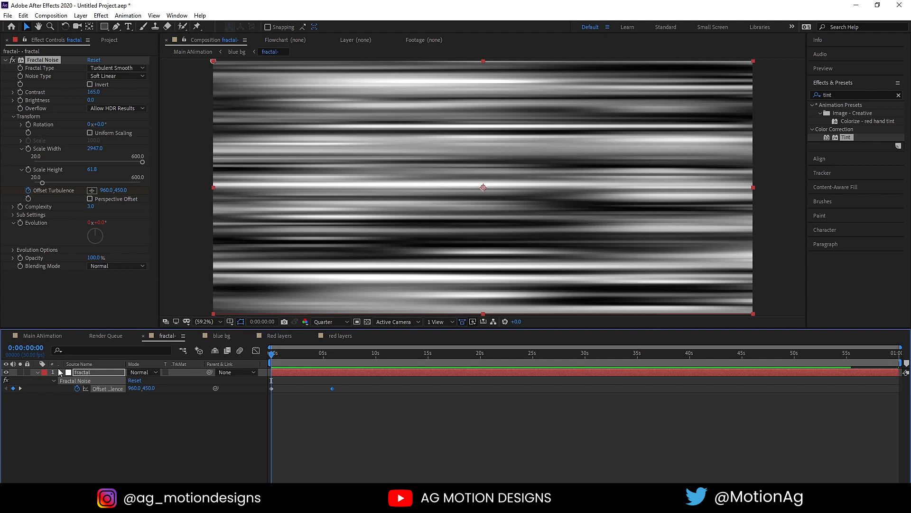
{"action": "left_click", "coordinate": [38, 372]}
{"action": "left_click", "coordinate": [37, 372]}
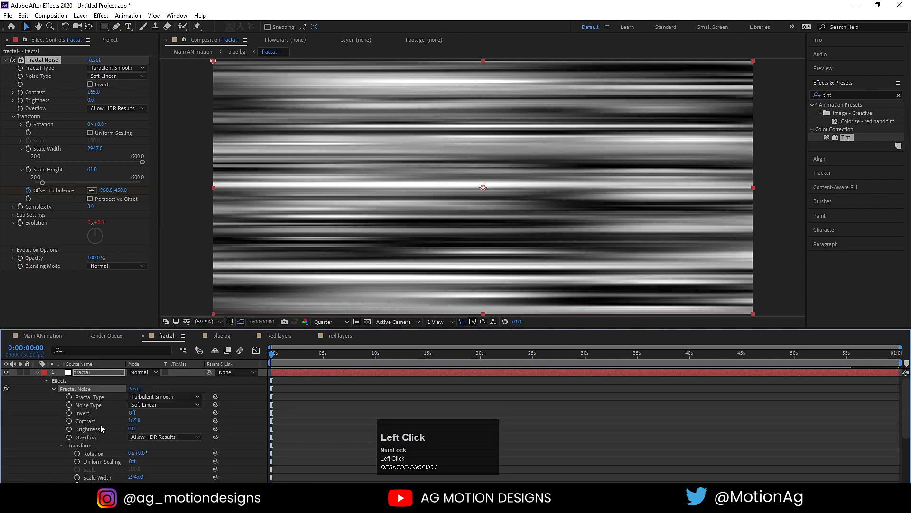
{"action": "scroll", "coordinate": [177, 435], "scroll_direction": "down", "scroll_amount": 5}
{"action": "left_click", "coordinate": [60, 453]}
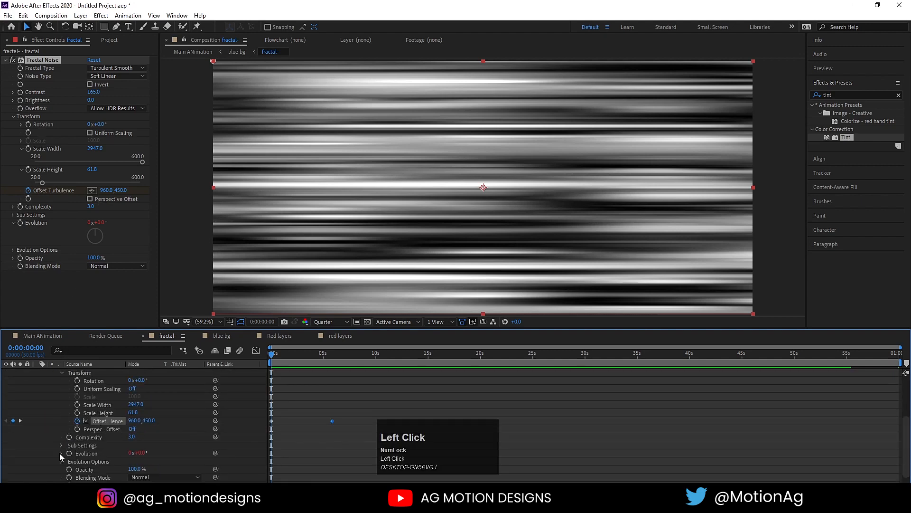
{"action": "left_click", "coordinate": [303, 460]}
{"action": "left_click", "coordinate": [318, 465]}
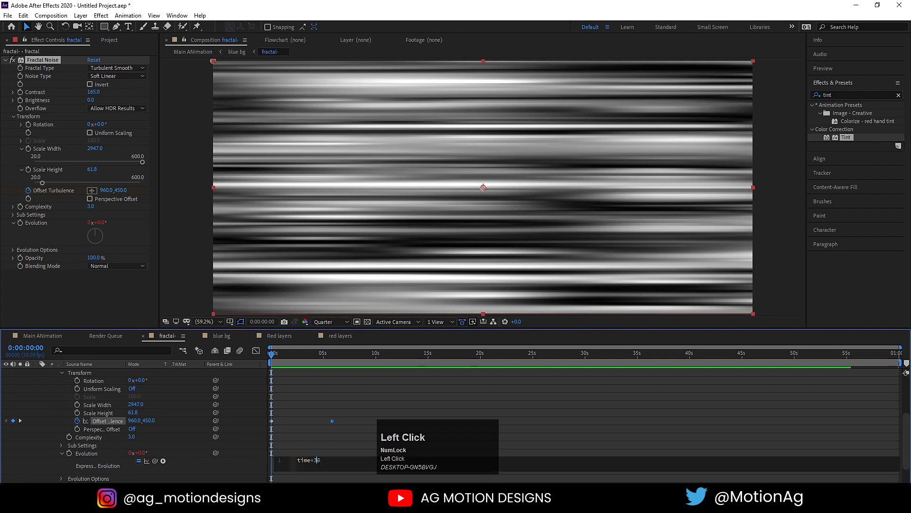
{"action": "type", "text": "13"}
{"action": "left_click", "coordinate": [299, 429]}
{"action": "key", "text": "space"}
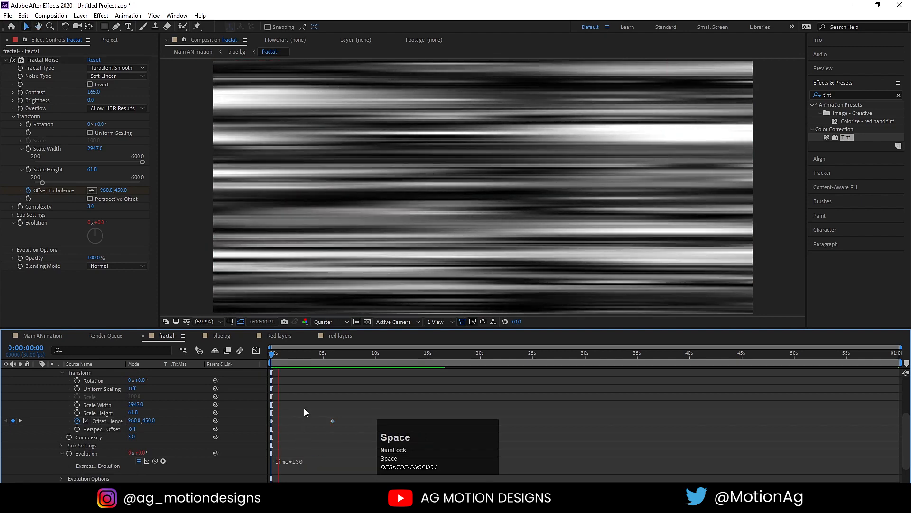
{"action": "left_click", "coordinate": [65, 352]}
{"action": "left_click", "coordinate": [40, 332]}
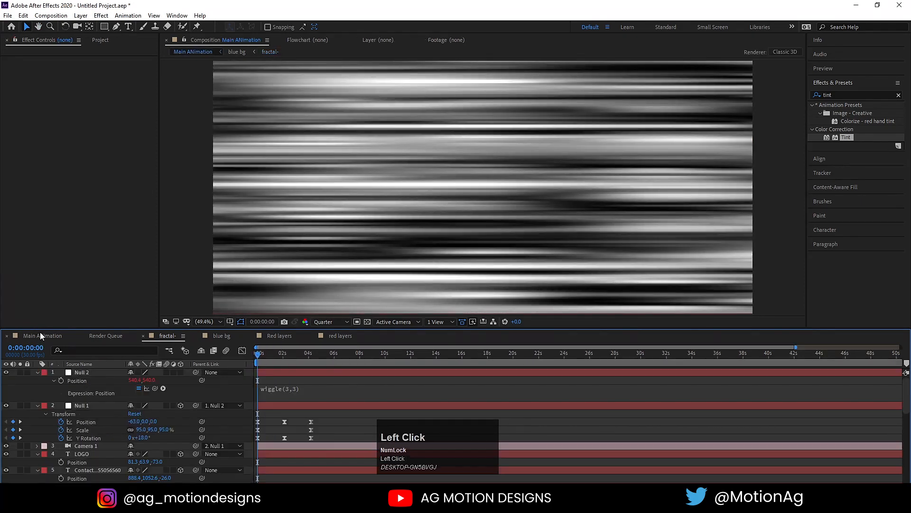
Apply a Drop Shadow to the blue bg layer with Softness 141.
{"action": "key", "text": "space"}
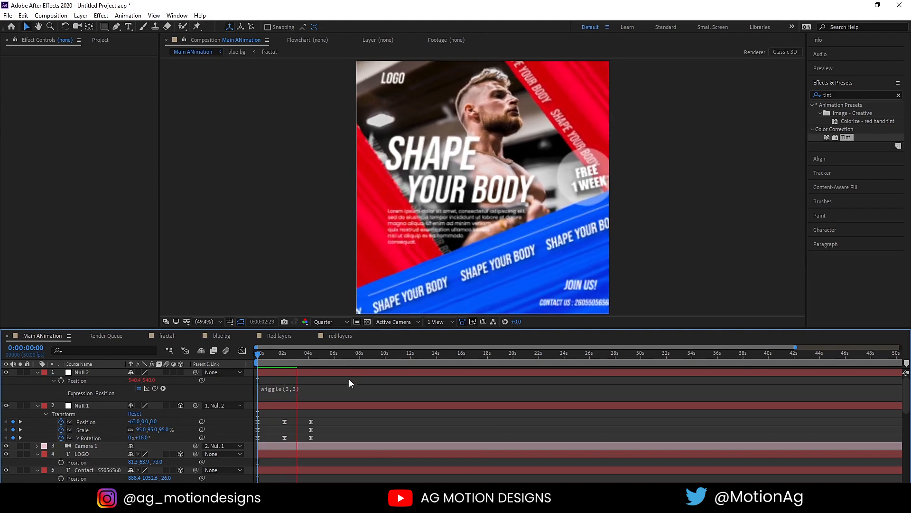
{"action": "key", "text": "space"}
{"action": "scroll", "coordinate": [46, 453], "scroll_direction": "down", "scroll_amount": 6}
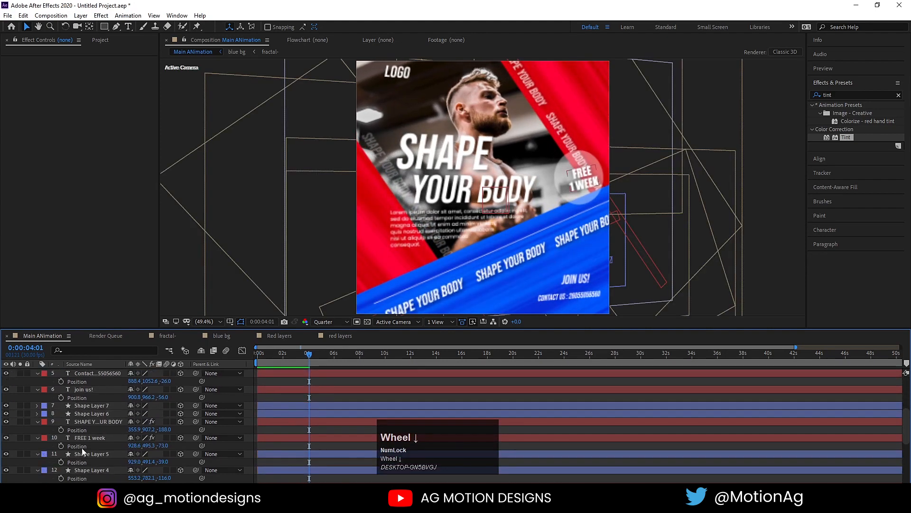
{"action": "left_click", "coordinate": [81, 414]}
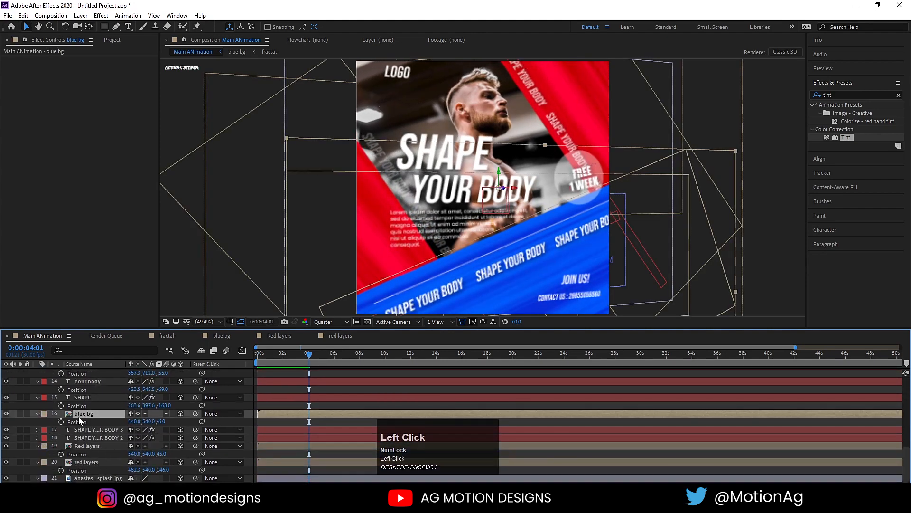
{"action": "left_click", "coordinate": [839, 89]}
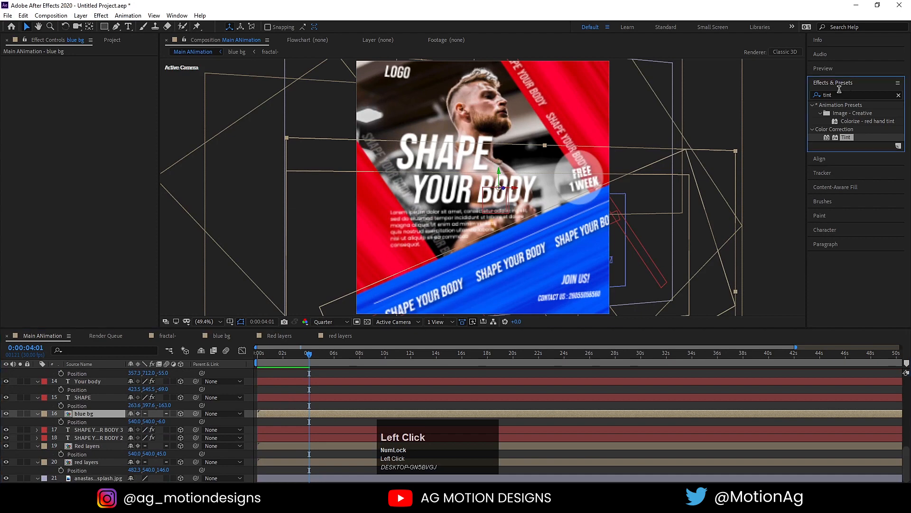
{"action": "key", "text": "ctrl+a"}
{"action": "type", "text": "dro"}
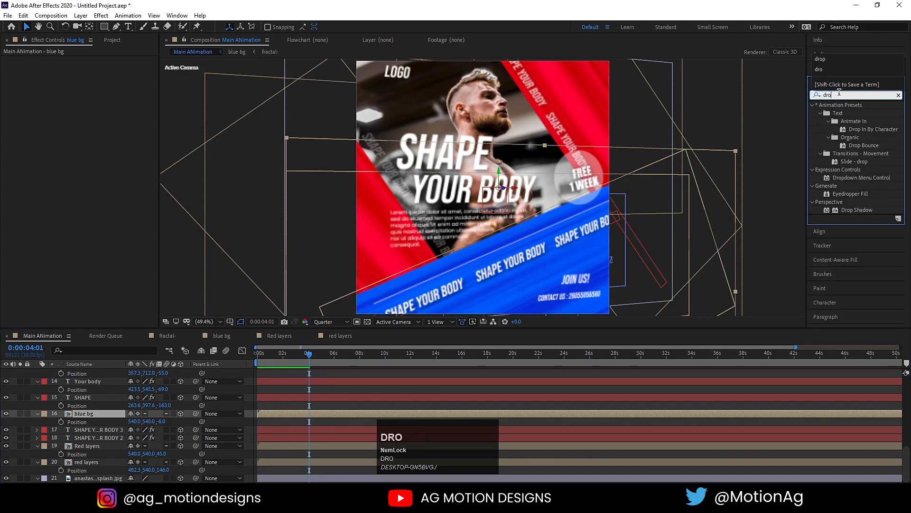
{"action": "double_click", "coordinate": [850, 209]}
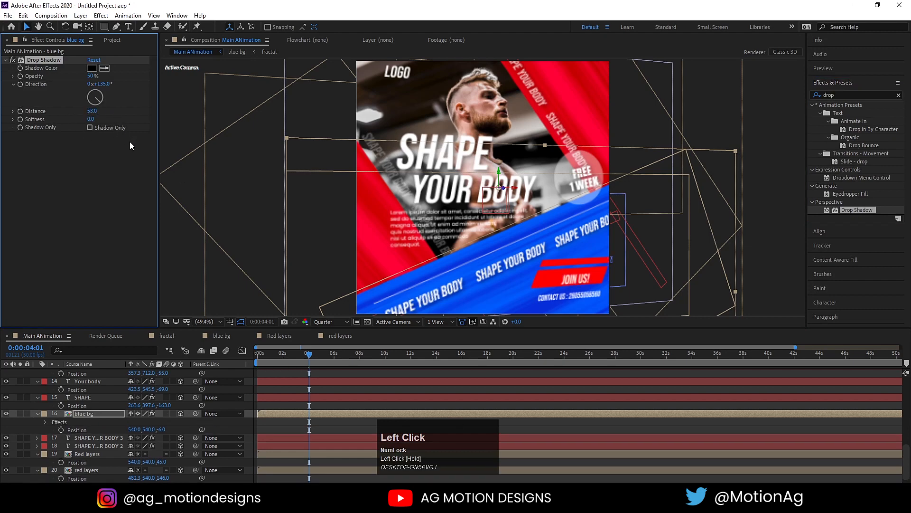
{"action": "left_click_drag", "start_coordinate": [90, 120], "coordinate": [98, 89]}
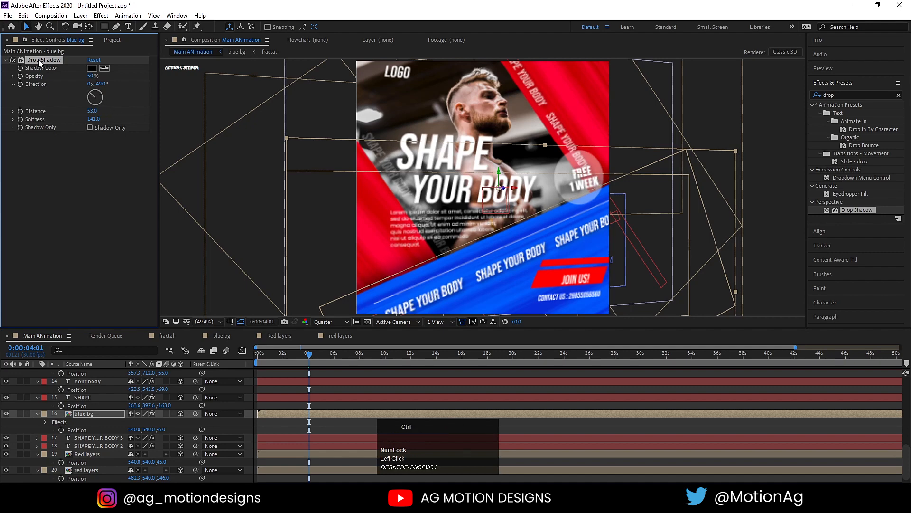
Paste the shadow onto Red layers and red layers, angling each differently (72° on the second).
{"action": "left_click", "coordinate": [89, 453]}
{"action": "key", "text": "ctrl+v"}
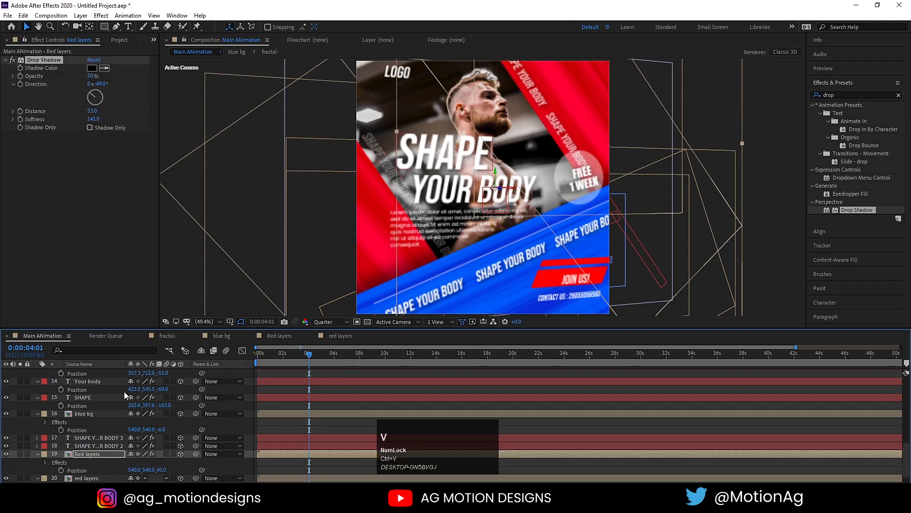
{"action": "left_click_drag", "start_coordinate": [95, 97], "coordinate": [92, 96]}
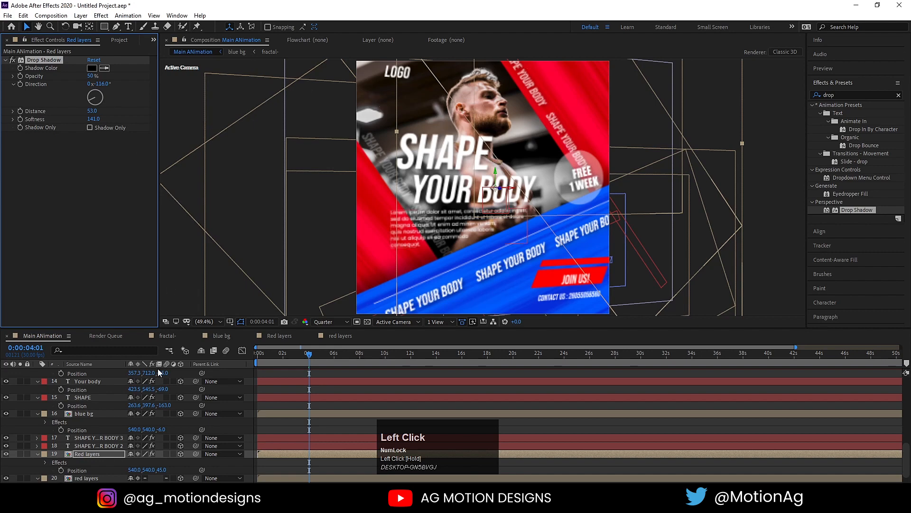
{"action": "scroll", "coordinate": [141, 436], "scroll_direction": "down", "scroll_amount": 1}
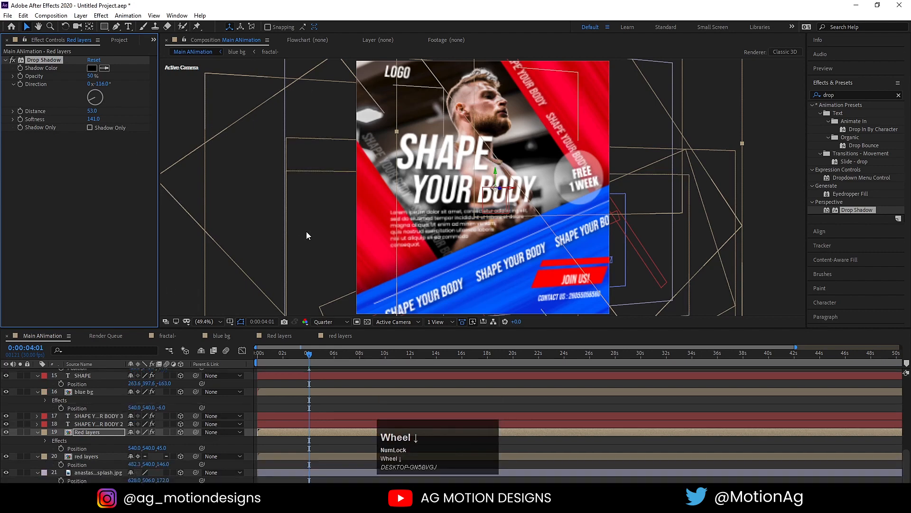
{"action": "left_click", "coordinate": [84, 456]}
{"action": "key", "text": "ctrl+v"}
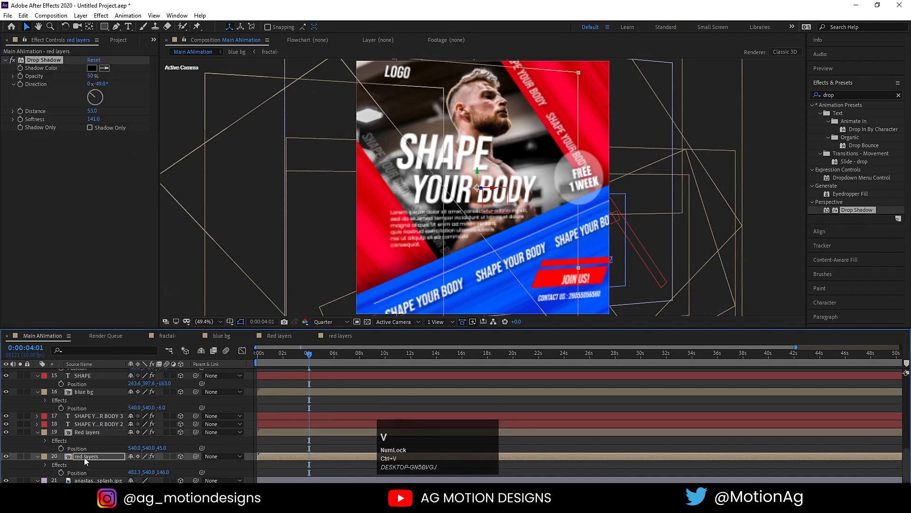
{"action": "left_click_drag", "start_coordinate": [92, 97], "coordinate": [99, 97]}
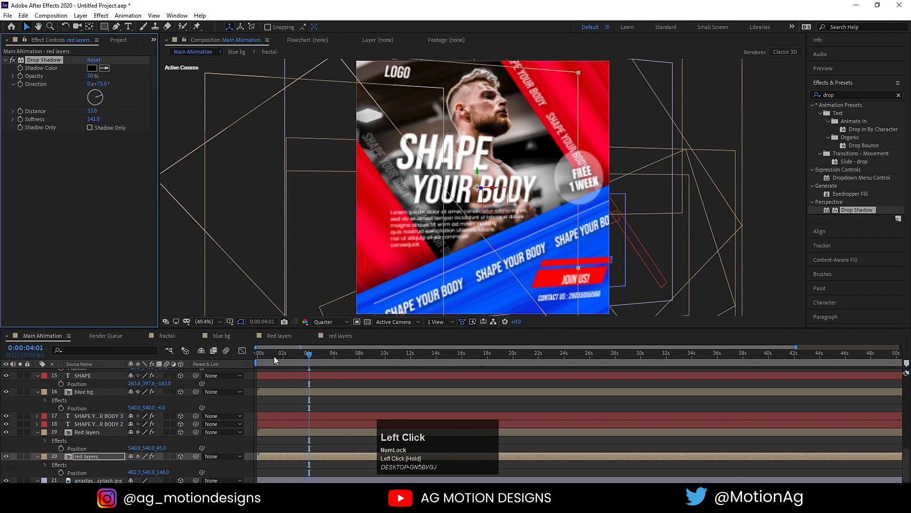
{"action": "left_click_drag", "start_coordinate": [274, 356], "coordinate": [257, 356]}
{"action": "key", "text": "space"}
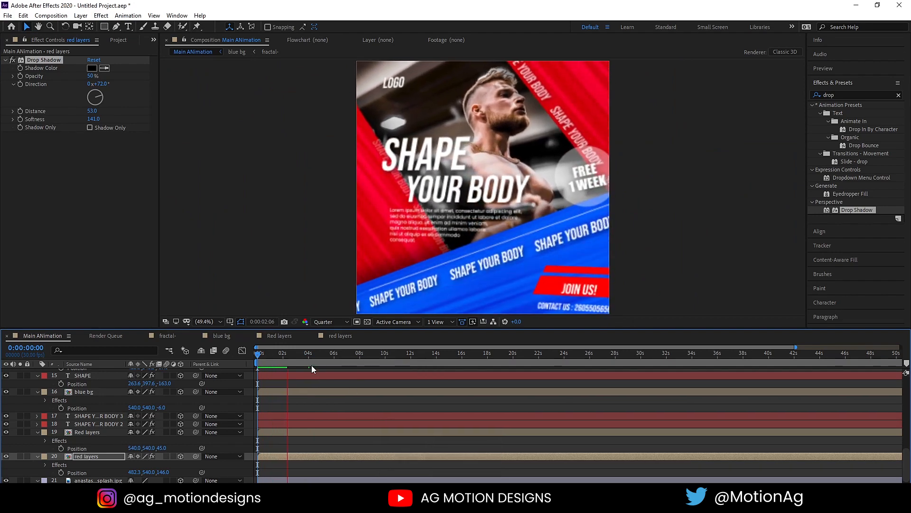
Return to frame 0 and add a loopOut() expression to Null 1's Y Rotation.
{"action": "scroll", "coordinate": [343, 456], "scroll_direction": "up", "scroll_amount": 10}
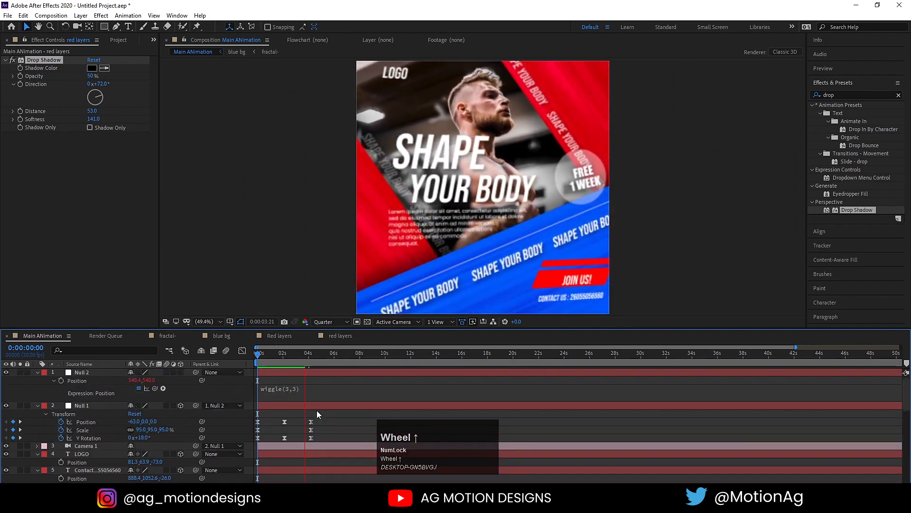
{"action": "key", "text": "space"}
{"action": "left_click_drag", "start_coordinate": [283, 356], "coordinate": [232, 352]}
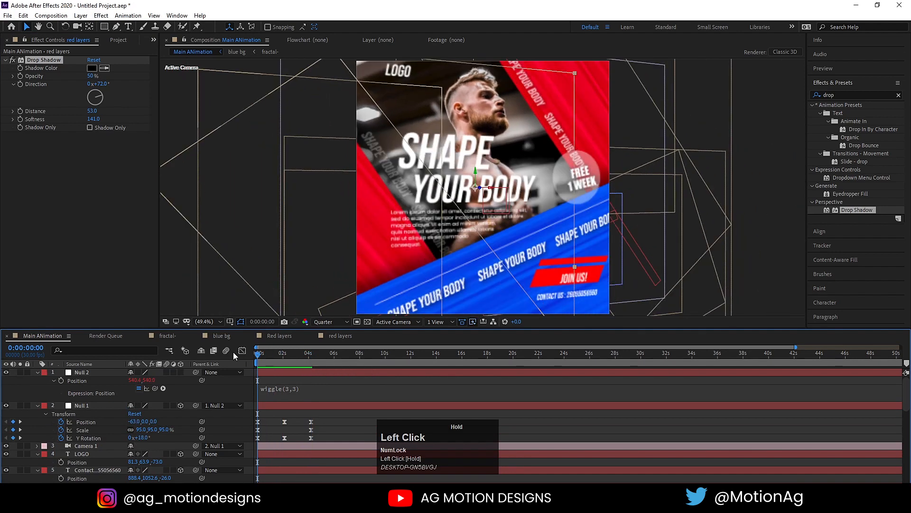
{"action": "left_click", "coordinate": [270, 422]}
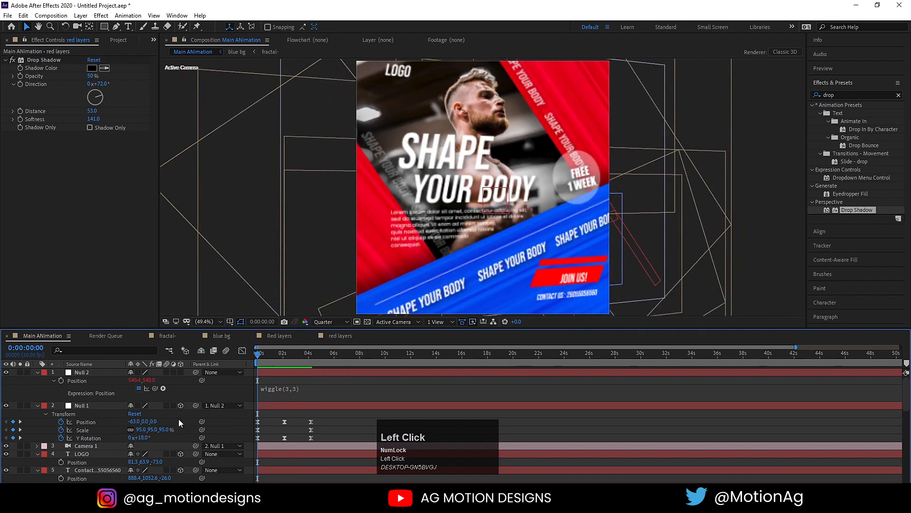
{"action": "left_click", "coordinate": [62, 438], "text": "alt"}
{"action": "type", "text": "lo"}
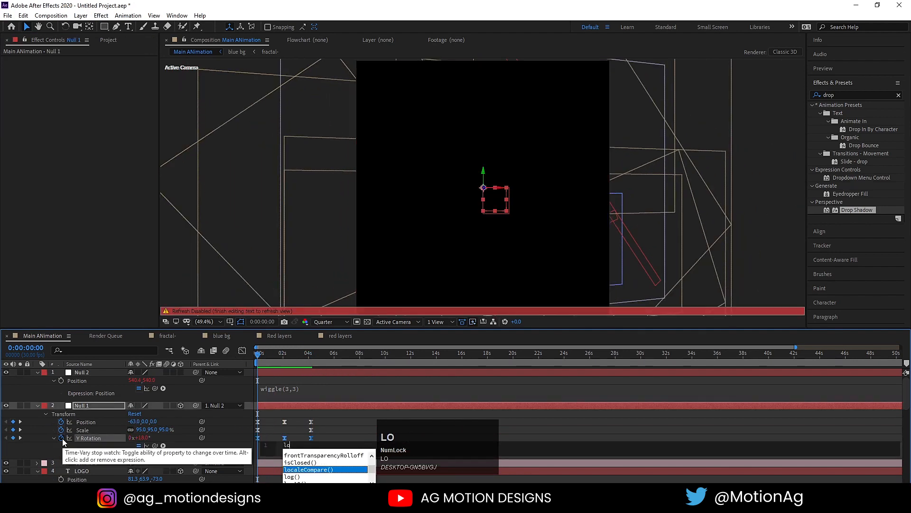
{"action": "type", "text": "op"}
{"action": "key", "text": "Down"}
{"action": "key", "text": "Down"}
{"action": "key", "text": "Return"}
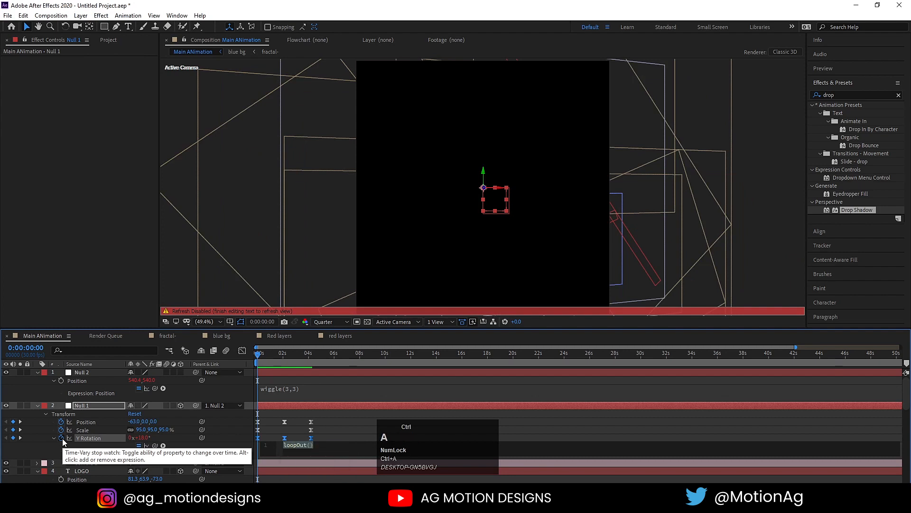
Copy the loopOut() expression onto Null 1's Scale and Position, then preview the loop.
{"action": "key", "text": "ctrl+c"}
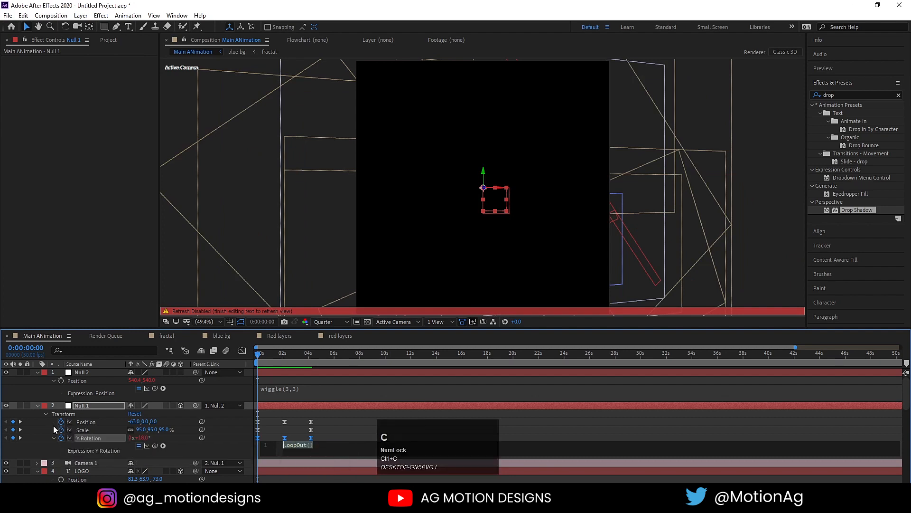
{"action": "left_click", "coordinate": [55, 429]}
{"action": "key", "text": "ctrl+v"}
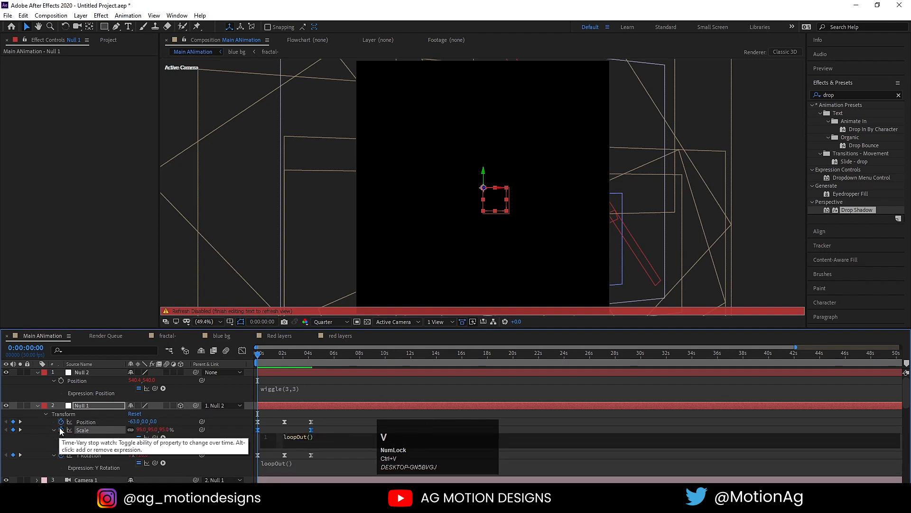
{"action": "left_click", "coordinate": [61, 422], "text": "alt"}
{"action": "key", "text": "space"}
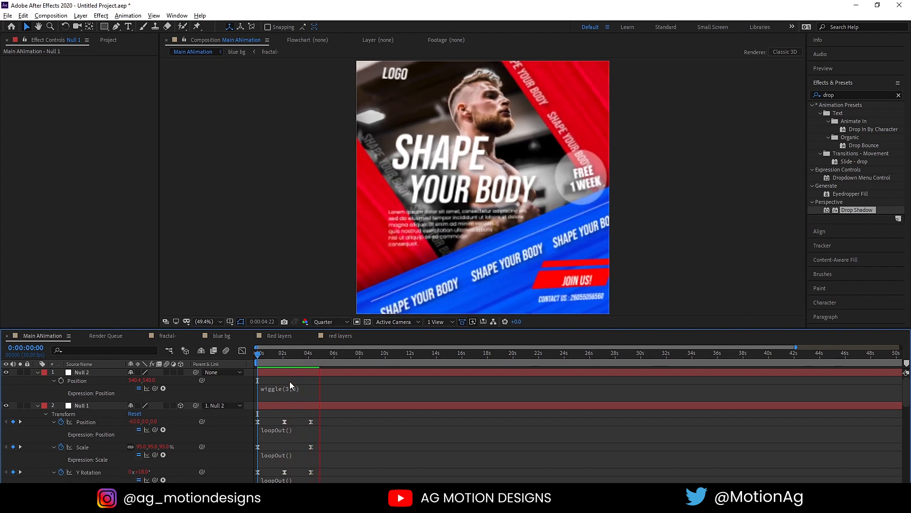
Preview the wiggling camera move and return to the start.
{"action": "left_click", "coordinate": [265, 364]}
{"action": "key", "text": "space"}
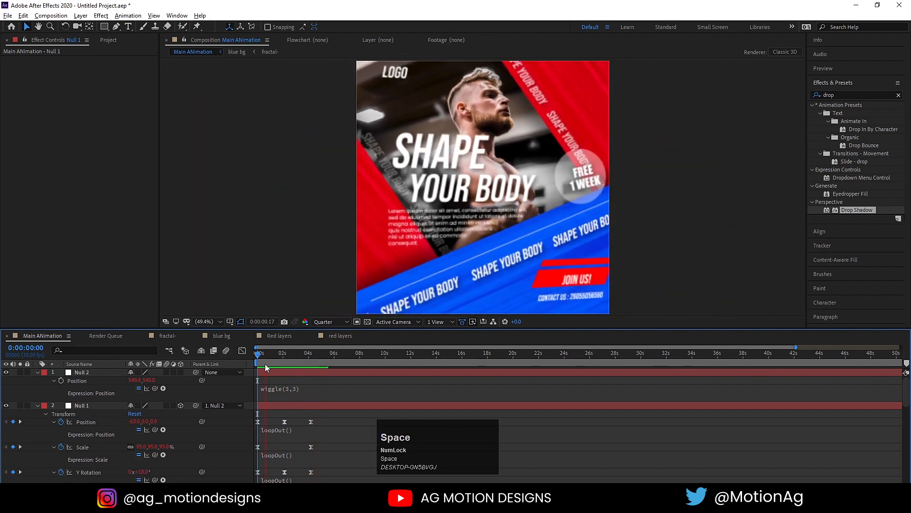
{"action": "key", "text": "space"}
{"action": "key", "text": "space"}
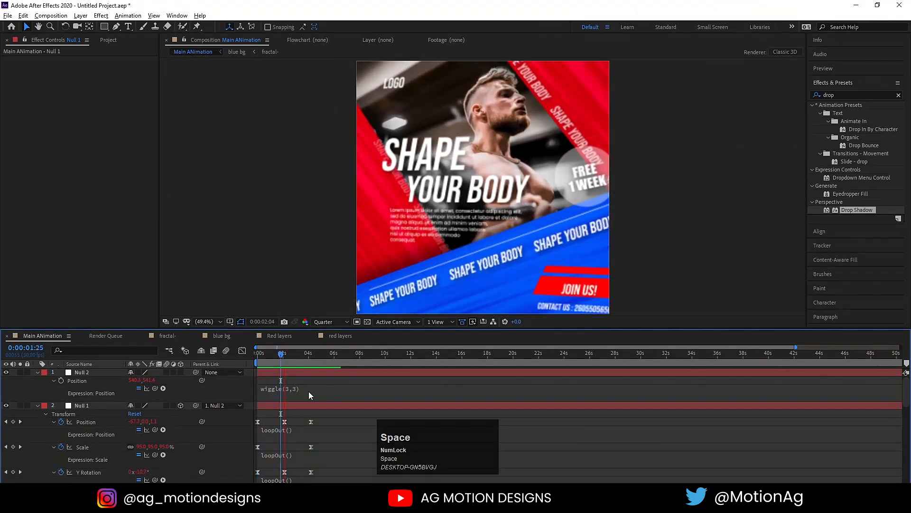
{"action": "key", "text": "space"}
{"action": "left_click_drag", "start_coordinate": [293, 355], "coordinate": [248, 355]}
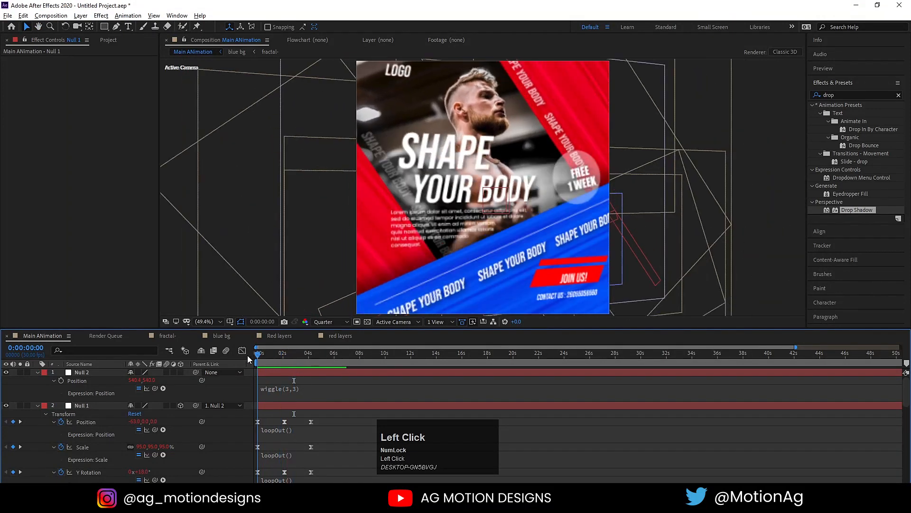
Give the SHAPE YOUR BODY text a Drop Shadow and copy that effect.
{"action": "left_click", "coordinate": [462, 289]}
{"action": "key", "text": "ctrl+v"}
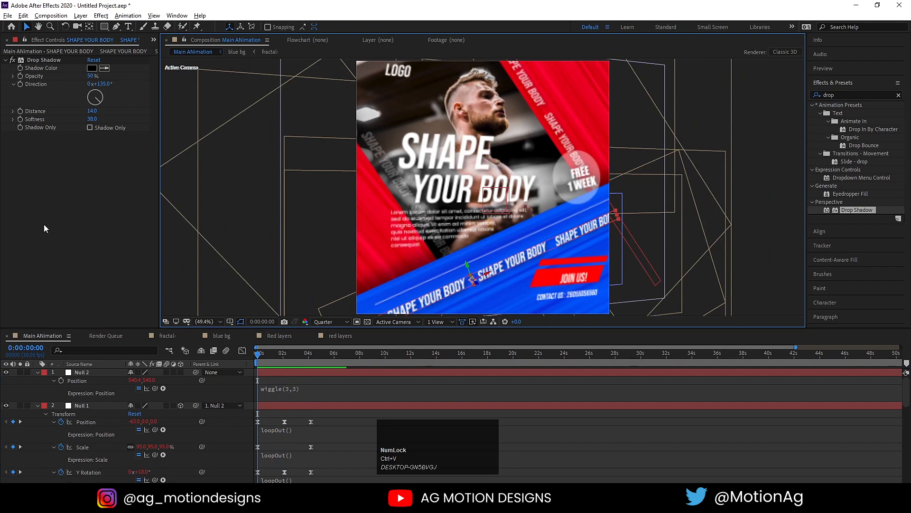
{"action": "left_click", "coordinate": [39, 60]}
{"action": "key", "text": "ctrl+c"}
Undo an accidental expression edit and collapse the open layer properties.
{"action": "left_click", "coordinate": [315, 385]}
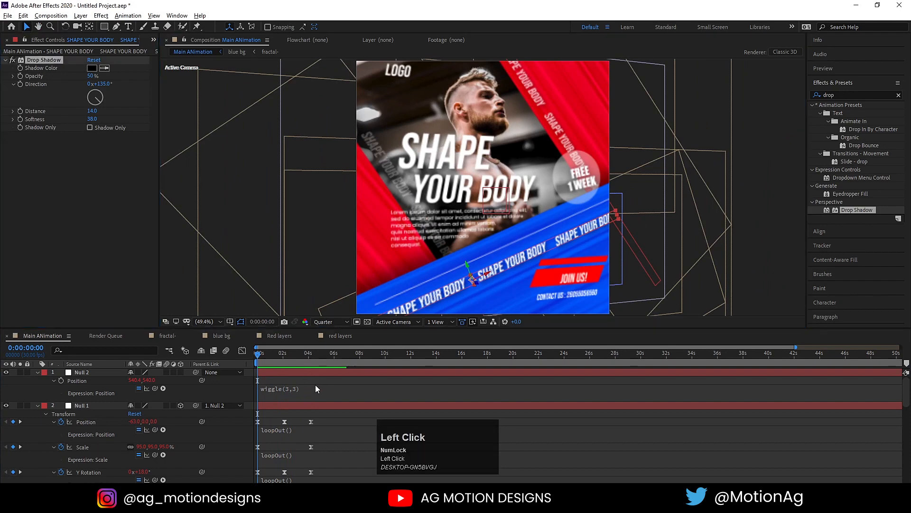
{"action": "type", "text": "u"}
{"action": "key", "text": "ctrl+z"}
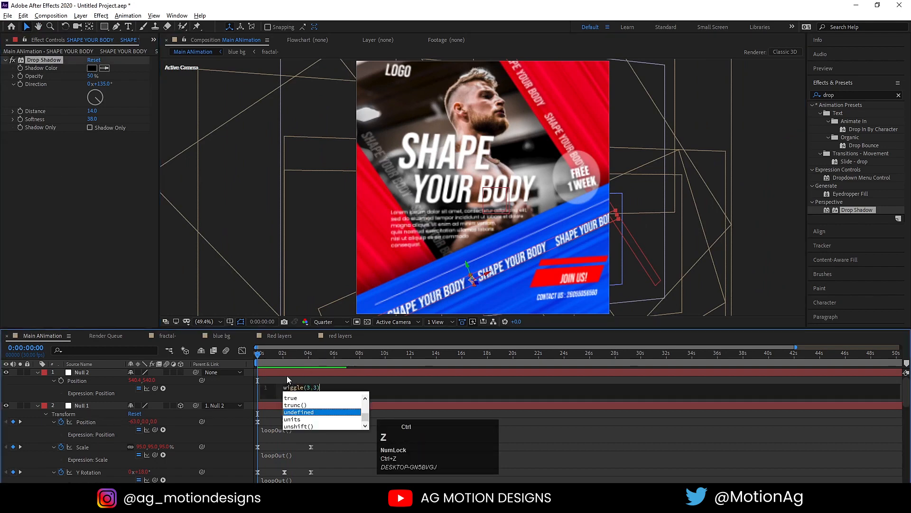
{"action": "left_click", "coordinate": [286, 375]}
{"action": "key", "text": "u"}
{"action": "scroll", "coordinate": [254, 399], "scroll_direction": "down", "scroll_amount": 10}
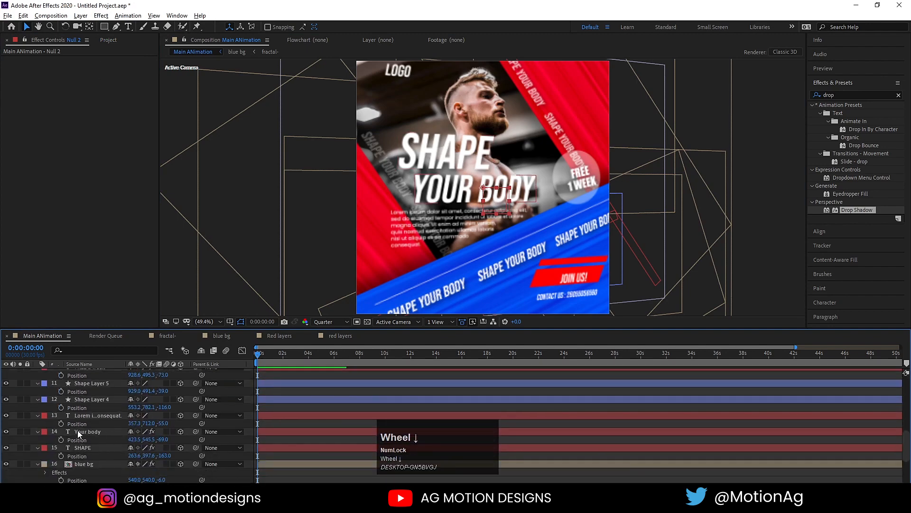
Paste the drop shadow onto the Your body, lorem ipsum and SHAPE YOUR BODY layers.
{"action": "left_click", "coordinate": [78, 430]}
{"action": "key", "text": "ctrl+v"}
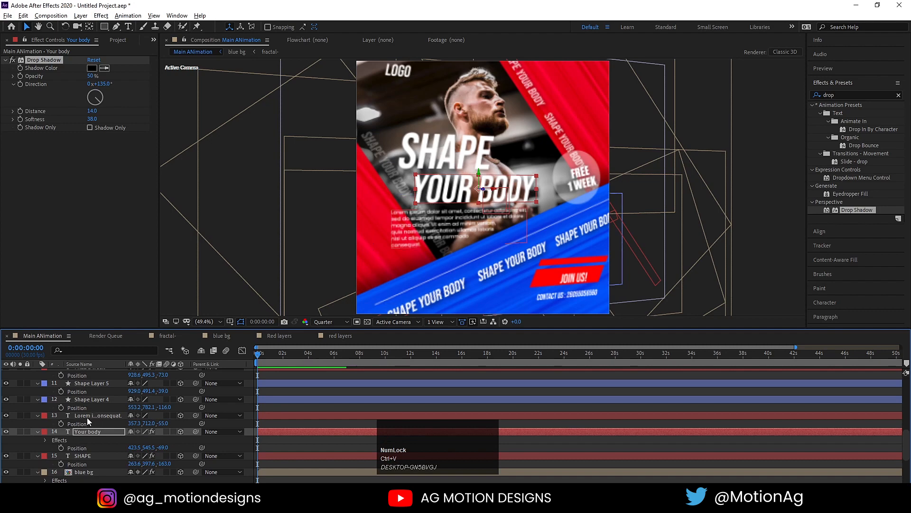
{"action": "left_click", "coordinate": [87, 416]}
{"action": "key", "text": "ctrl+v"}
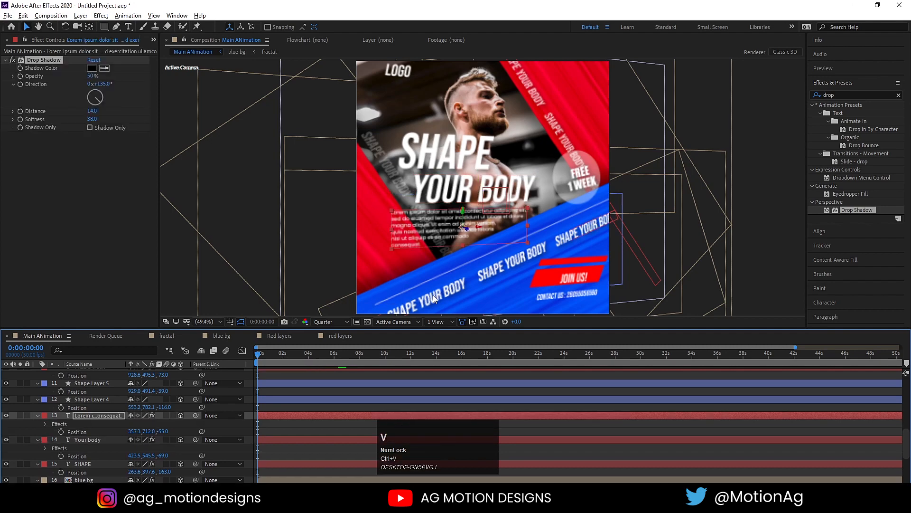
{"action": "scroll", "coordinate": [97, 399], "scroll_direction": "up", "scroll_amount": 1}
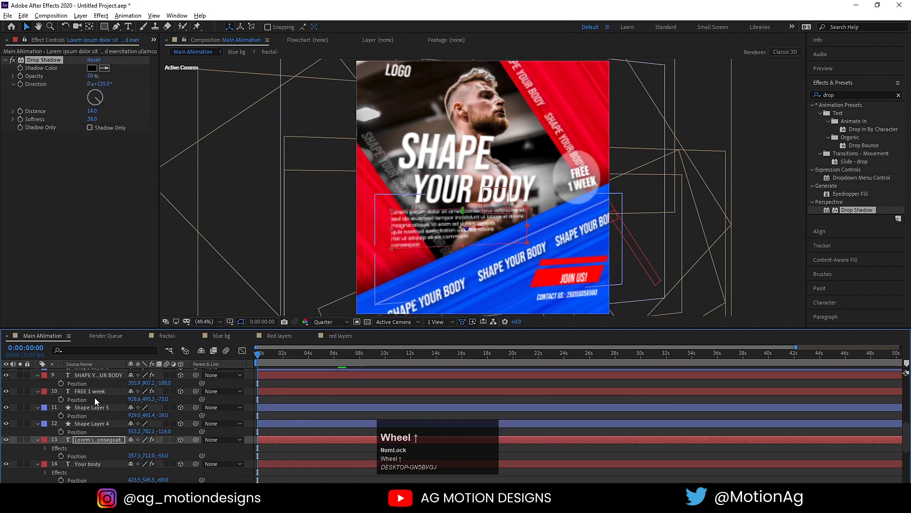
{"action": "left_click", "coordinate": [84, 372]}
{"action": "key", "text": "ctrl+v"}
{"action": "key", "text": "space"}
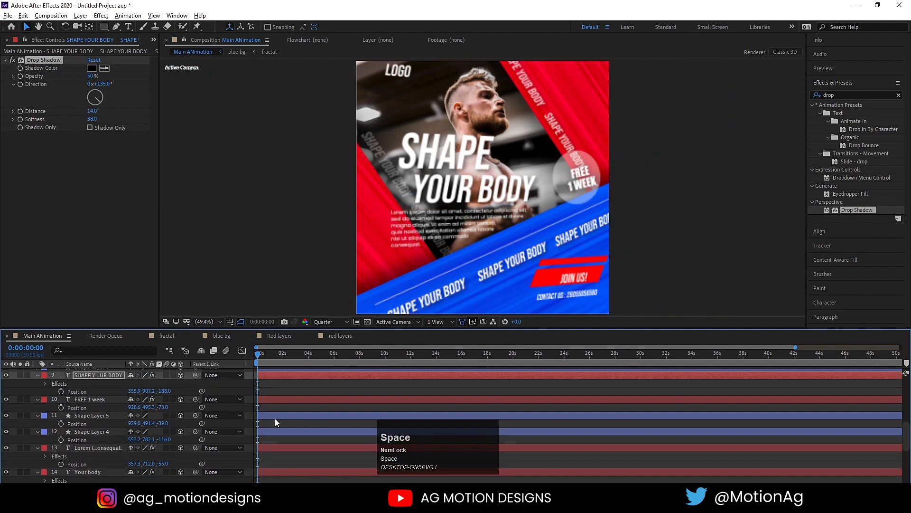
{"action": "key", "text": "space"}
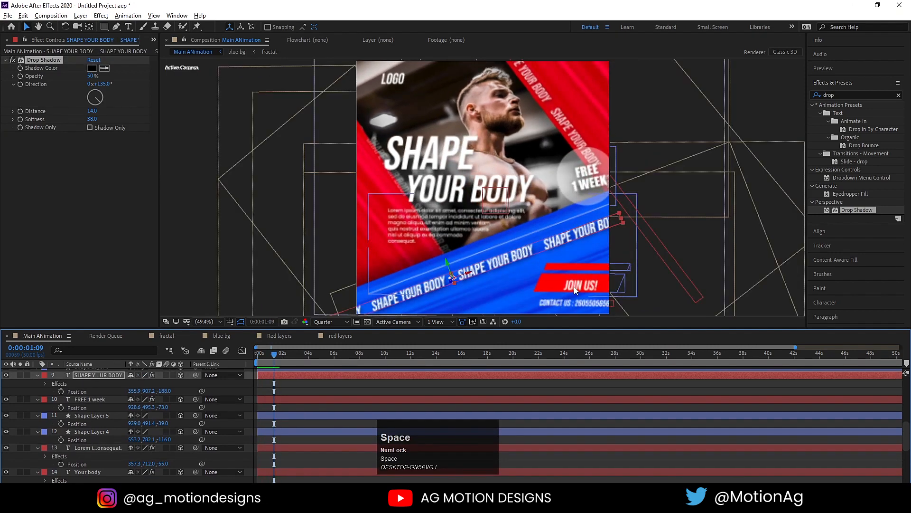
Paste the shadow onto join us! and contact, then nudge join us! slightly up.
{"action": "left_click", "coordinate": [574, 286]}
{"action": "scroll", "coordinate": [60, 423], "scroll_direction": "up", "scroll_amount": 4}
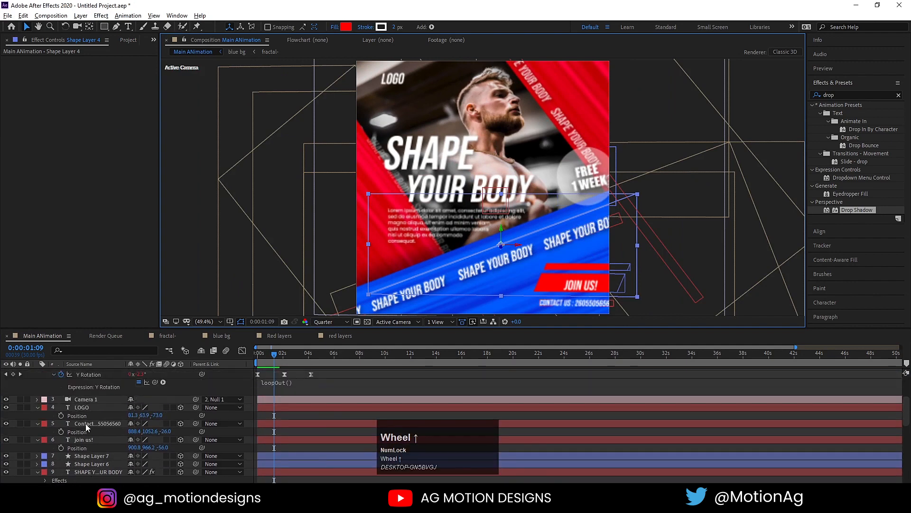
{"action": "left_click", "coordinate": [82, 440]}
{"action": "key", "text": "ctrl+v"}
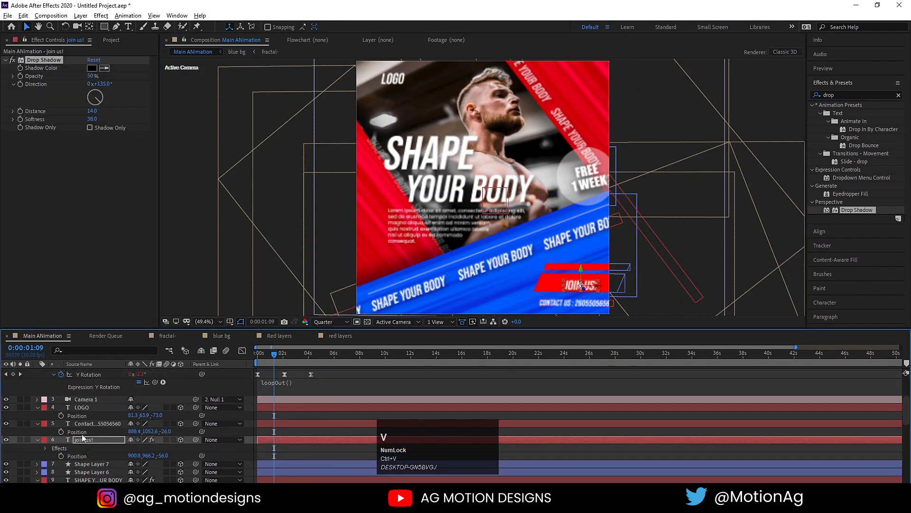
{"action": "left_click", "coordinate": [78, 423]}
{"action": "key", "text": "ctrl+v"}
{"action": "left_click", "coordinate": [92, 446]}
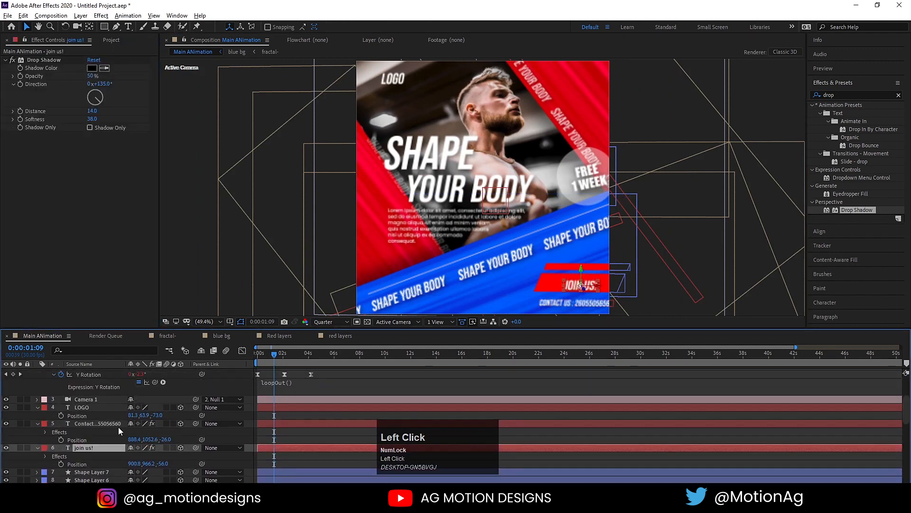
{"action": "left_click_drag", "start_coordinate": [581, 270], "coordinate": [578, 267]}
{"action": "key", "text": "space"}
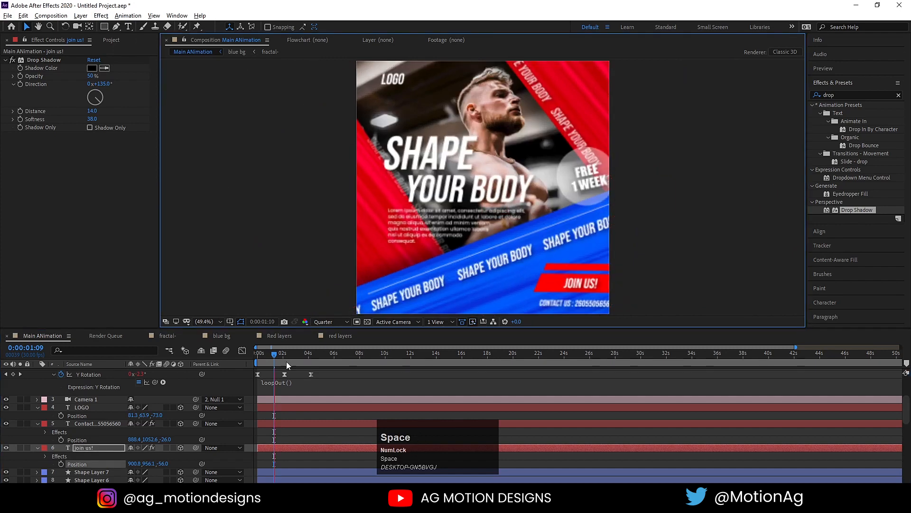
Switch the viewer from Quarter to Full resolution and play the finished poster from frame 0.
{"action": "scroll", "coordinate": [301, 386], "scroll_direction": "up", "scroll_amount": 3}
{"action": "key", "text": "space"}
{"action": "left_click", "coordinate": [323, 320]}
{"action": "left_click", "coordinate": [323, 334]}
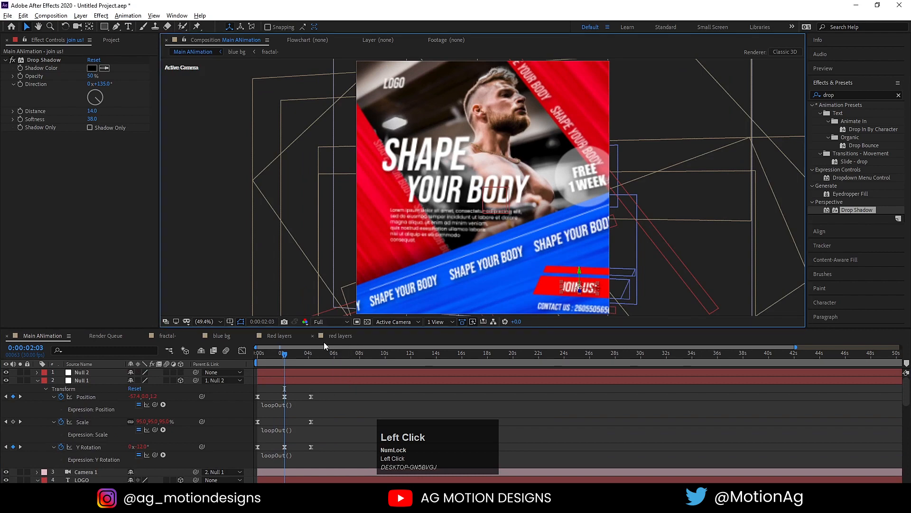
{"action": "left_click_drag", "start_coordinate": [267, 352], "coordinate": [237, 351]}
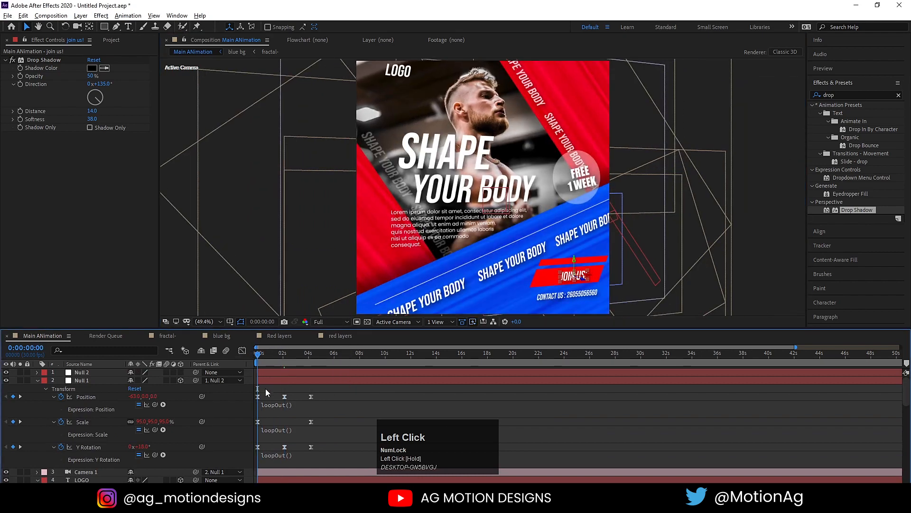
{"action": "left_click", "coordinate": [266, 389]}
{"action": "key", "text": "u"}
{"action": "key", "text": "space"}
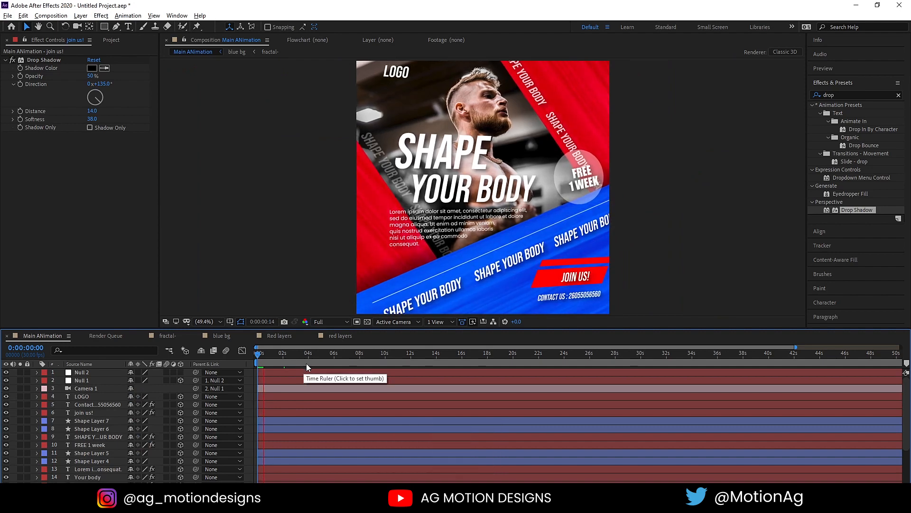
{"action": "key", "text": "space"}
{"action": "left_click", "coordinate": [535, 282]}
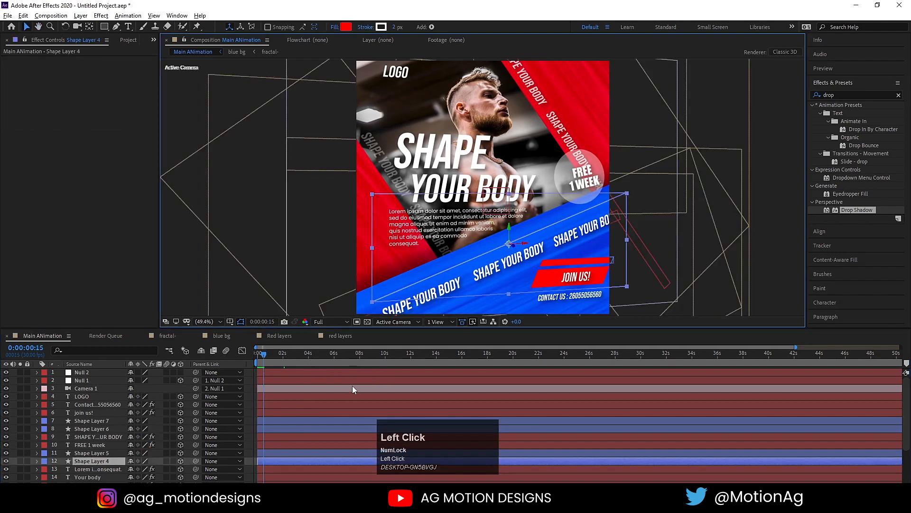
{"action": "key", "text": "space"}
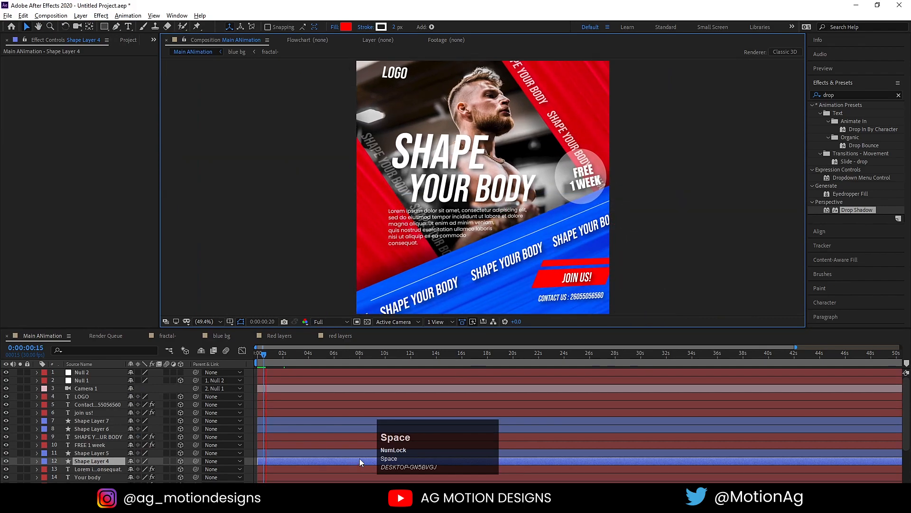
{"action": "key", "text": "space"}
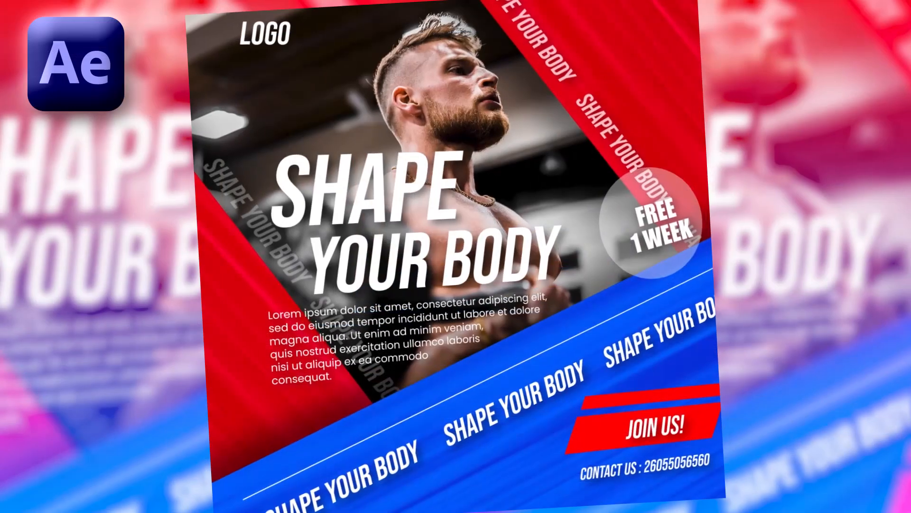